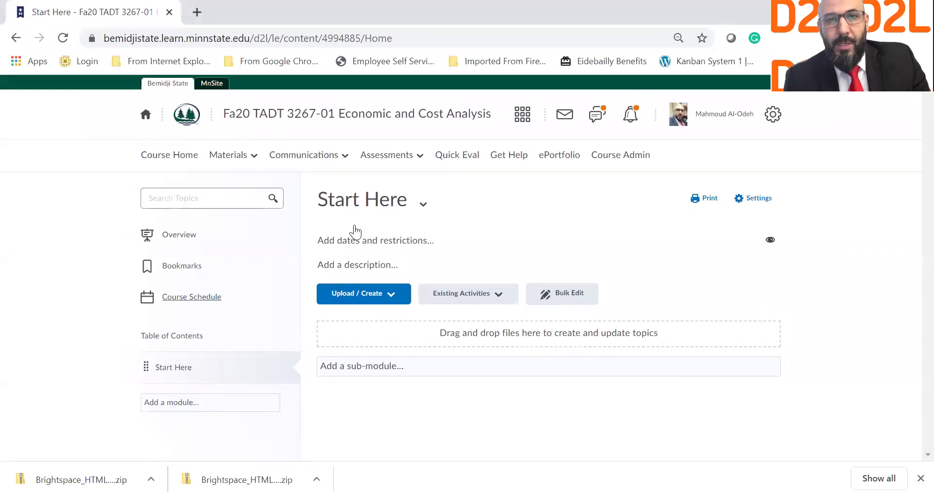
# Switch to the Su18 TADT 4879-90 Service Process/Improvement course and open its Materials menu.
pyautogui.click(521, 116)
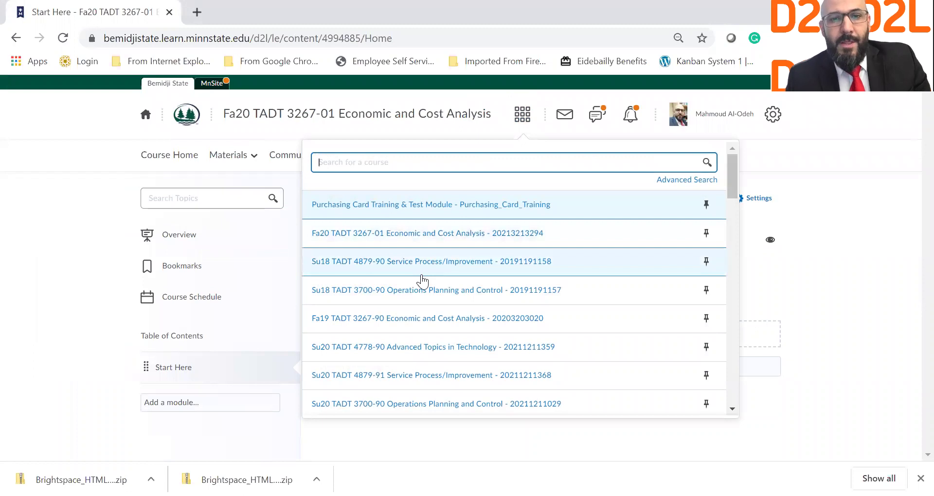
pyautogui.write('su')
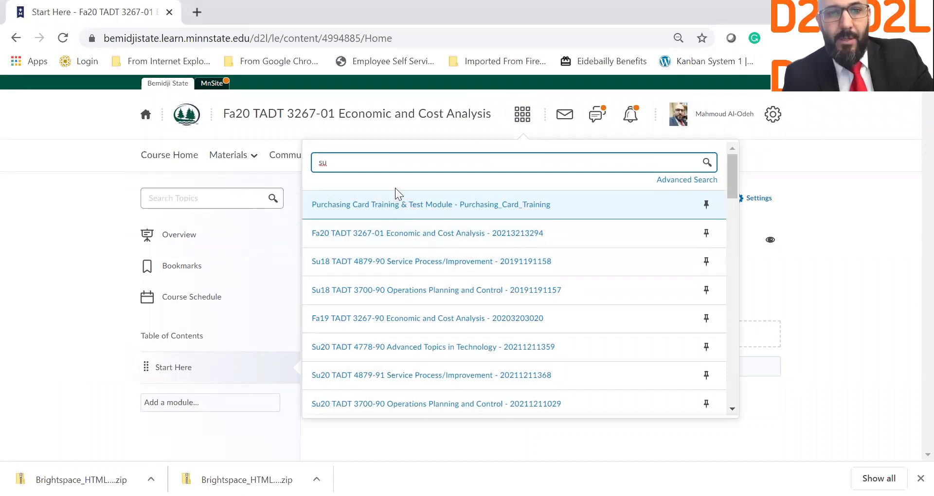
pyautogui.click(398, 277)
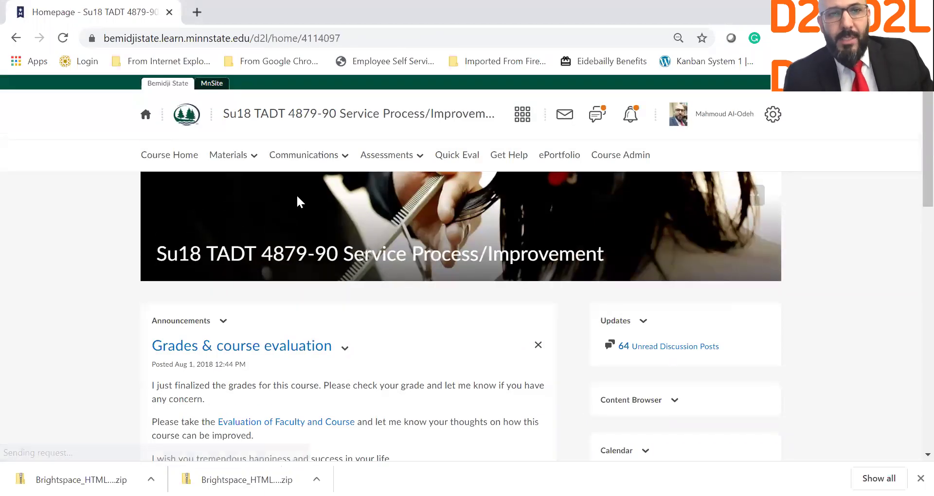
pyautogui.click(243, 161)
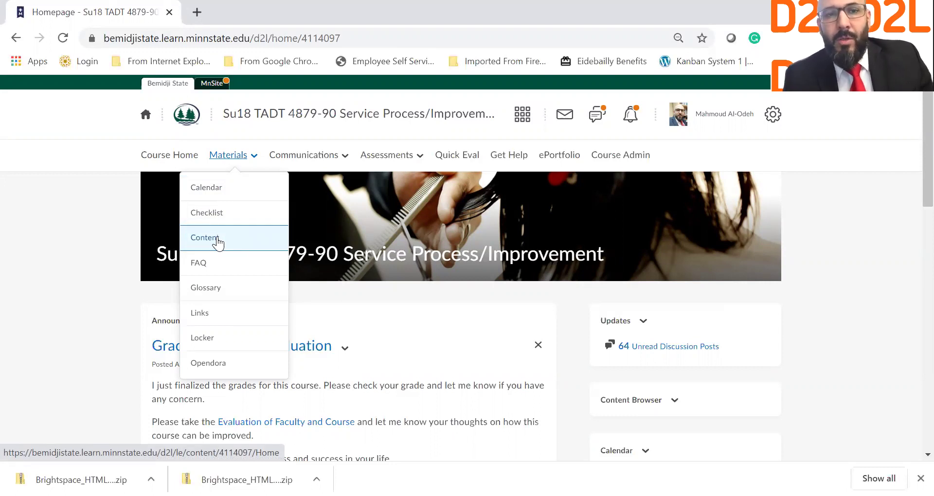
# Open the course Content page showing Week 1, then dismiss the course list unchanged.
pyautogui.click(218, 241)
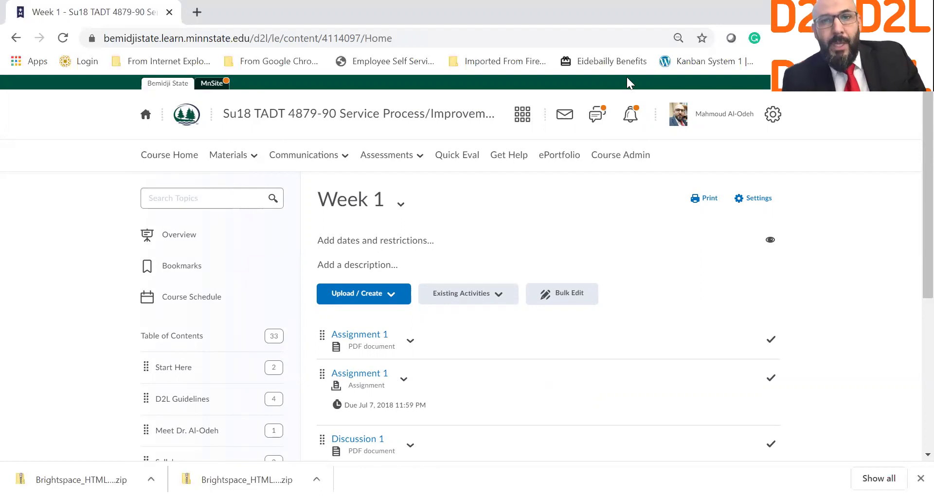
pyautogui.click(526, 122)
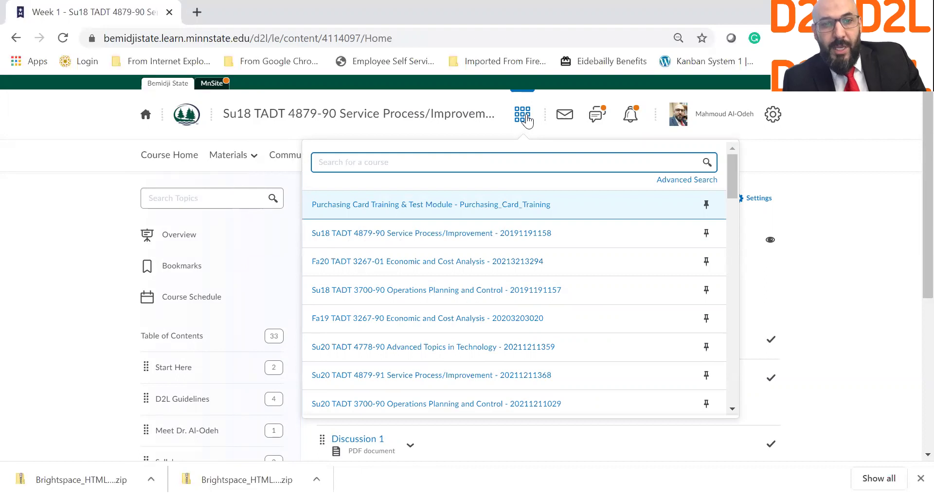
pyautogui.click(26, 233)
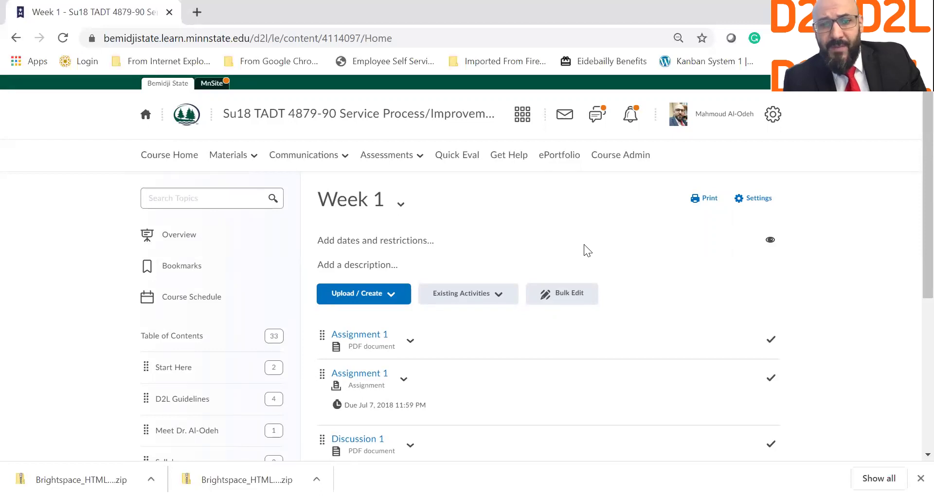
pyautogui.click(748, 201)
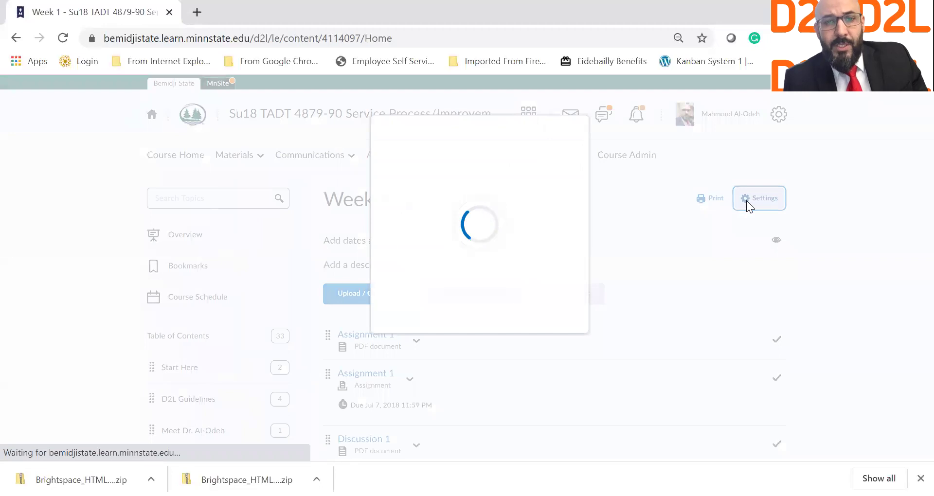
pyautogui.scroll(-2, 411, 262)
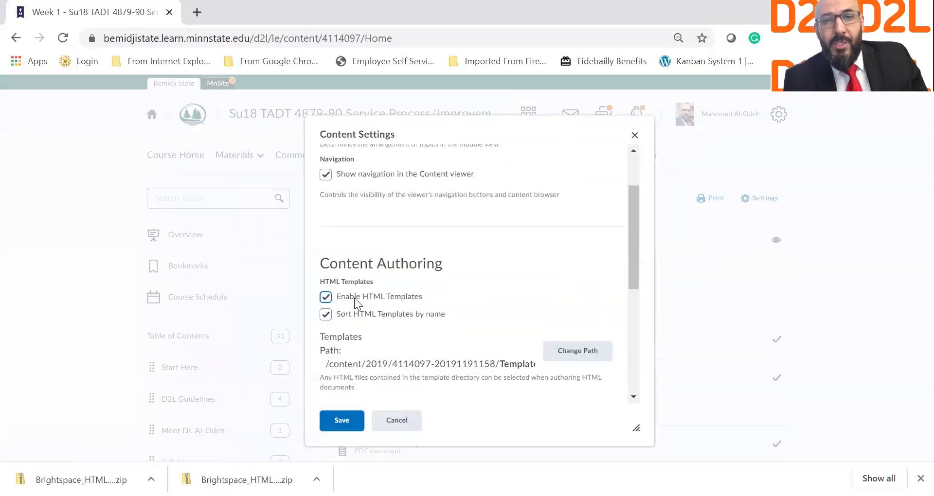
pyautogui.doubleClick(354, 298)
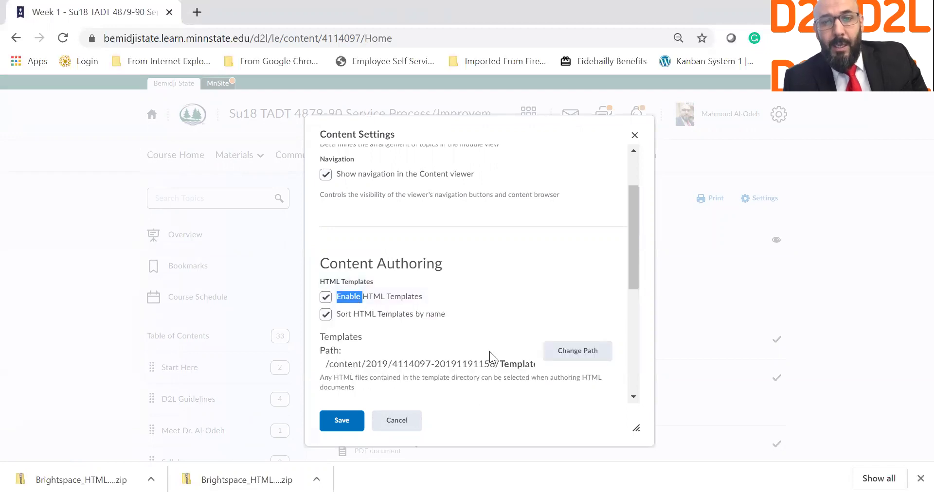
pyautogui.scroll(-2, 532, 304)
pyautogui.click(584, 284)
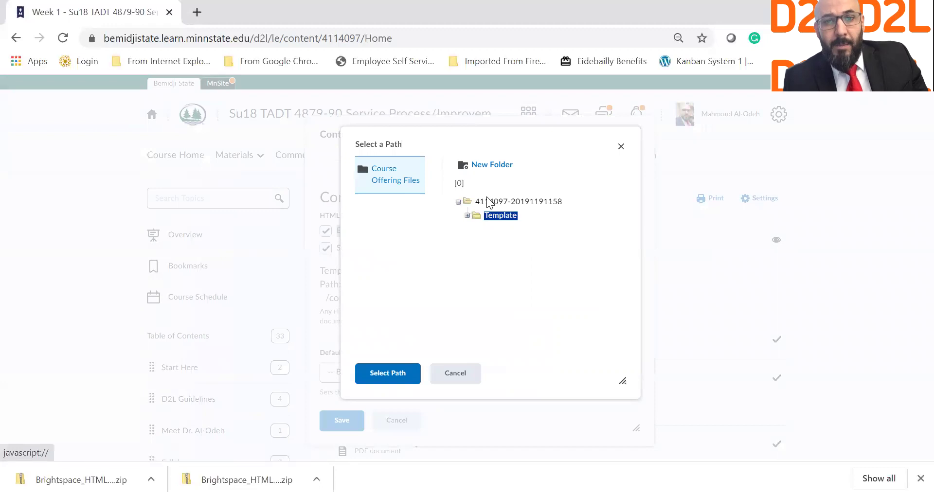
pyautogui.click(489, 202)
pyautogui.click(395, 373)
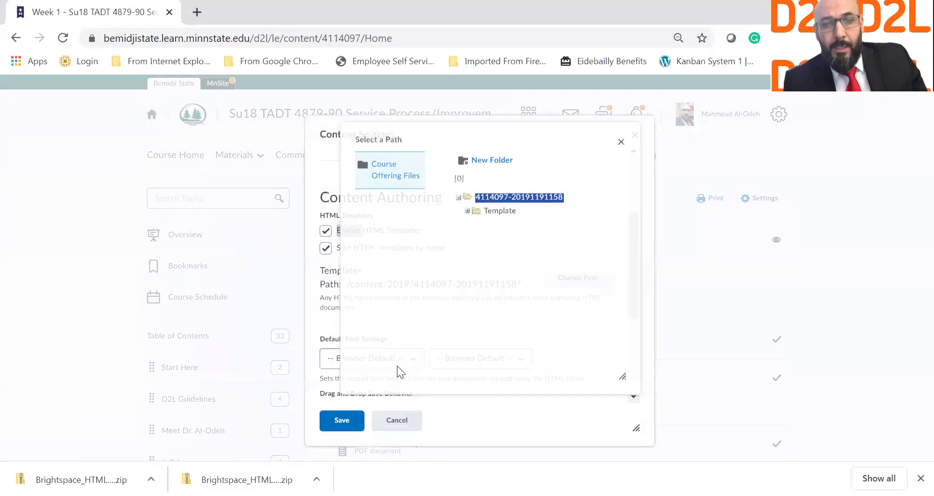
pyautogui.scroll(-4, 417, 338)
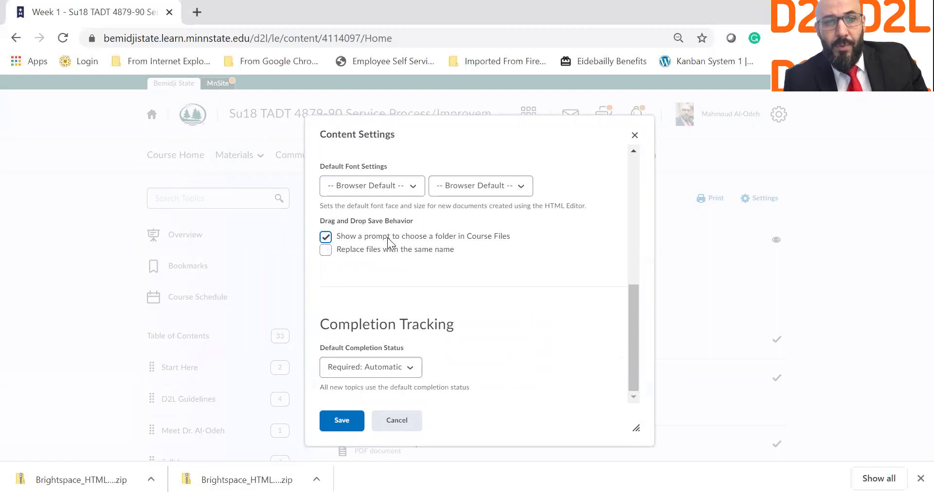
pyautogui.click(336, 431)
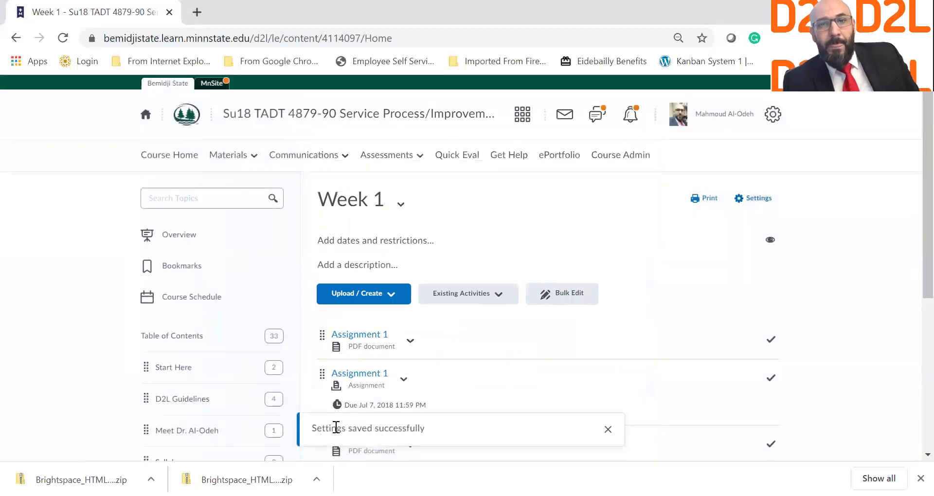
# Reload the Week 1 page, review the table of contents, and show the Upload / Create options.
pyautogui.click(67, 40)
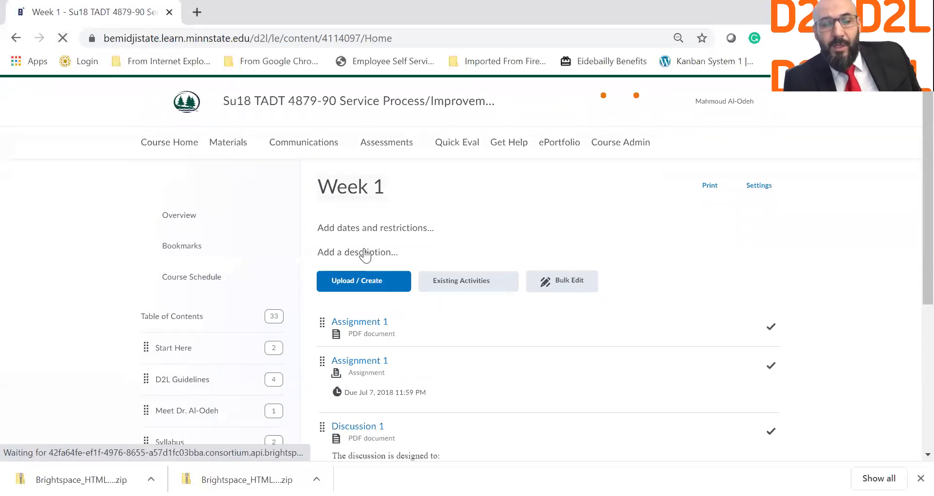
pyautogui.scroll(2, 209, 339)
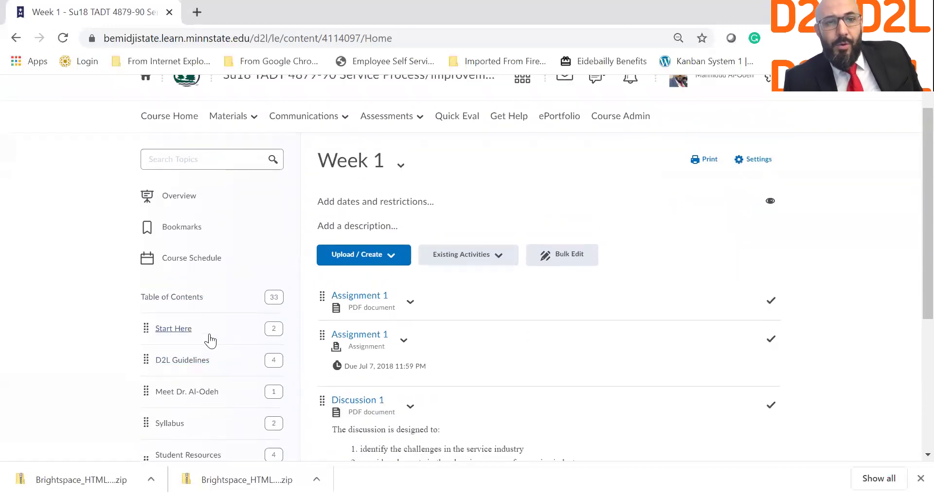
pyautogui.scroll(-2, 229, 257)
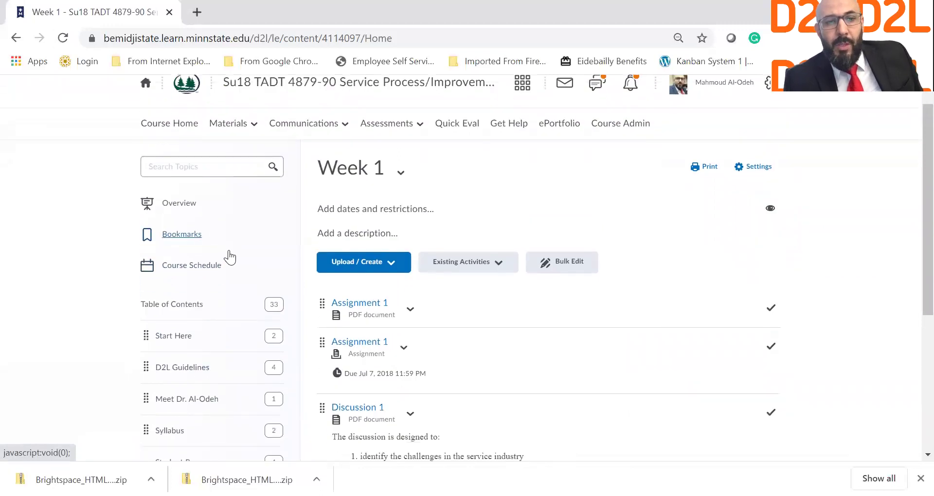
pyautogui.scroll(-3, 230, 256)
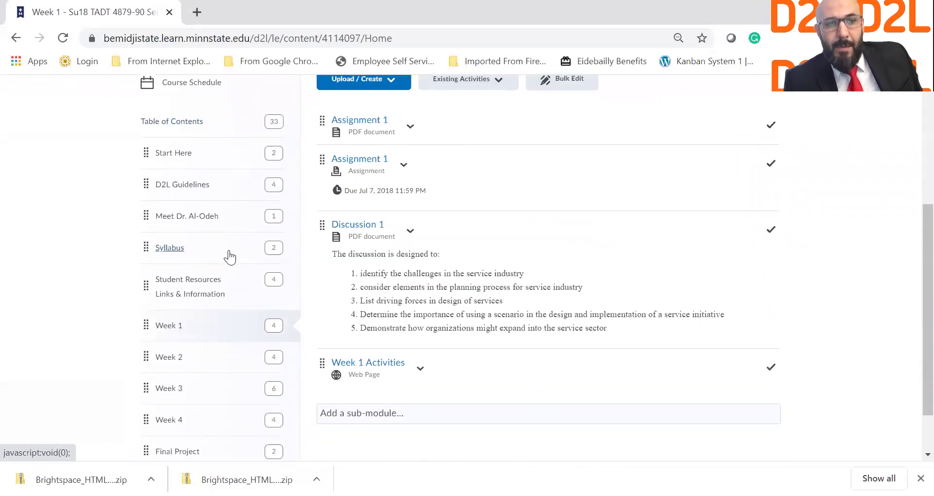
pyautogui.scroll(-2, 230, 257)
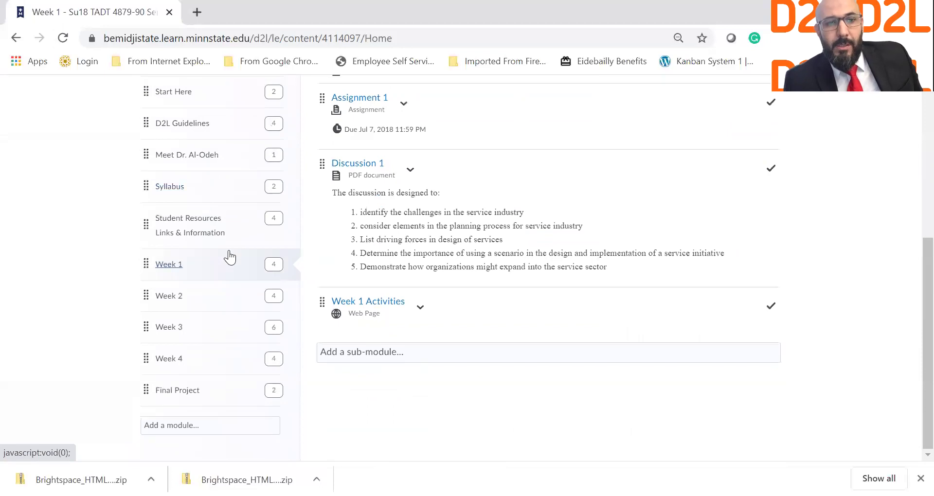
pyautogui.scroll(1, 271, 263)
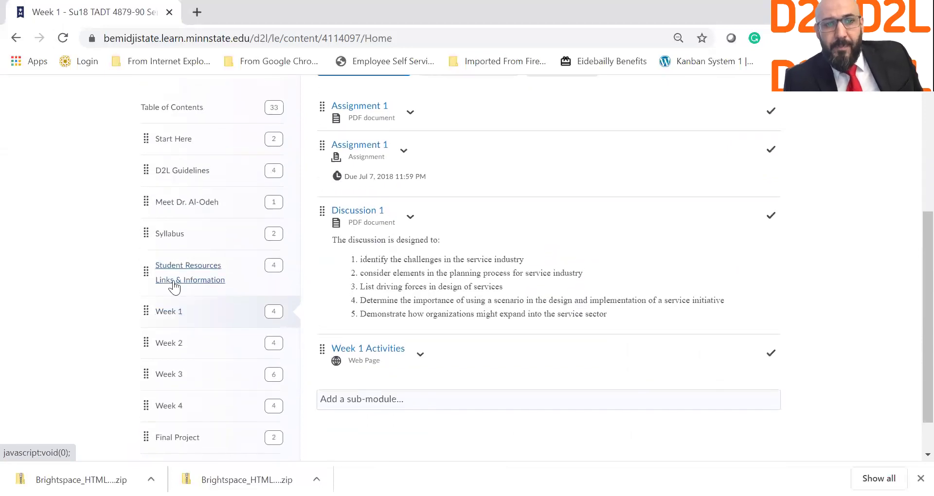
pyautogui.scroll(3, 267, 271)
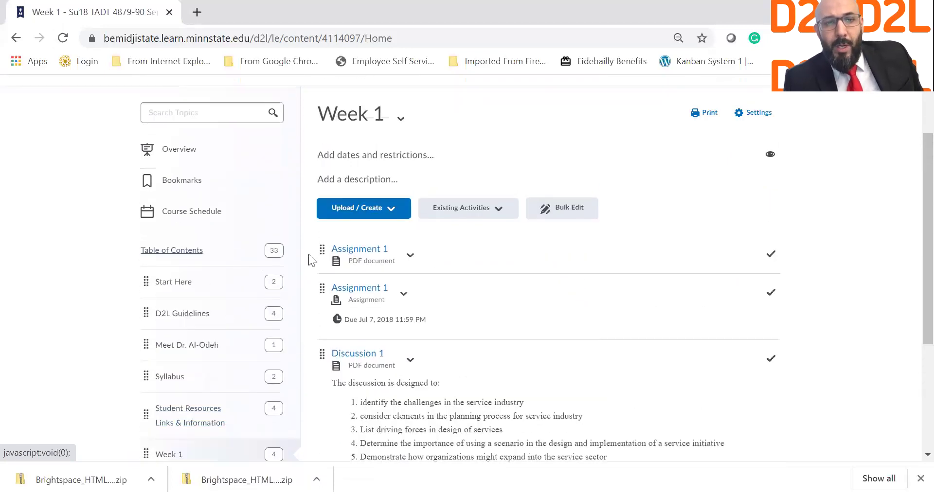
pyautogui.click(344, 210)
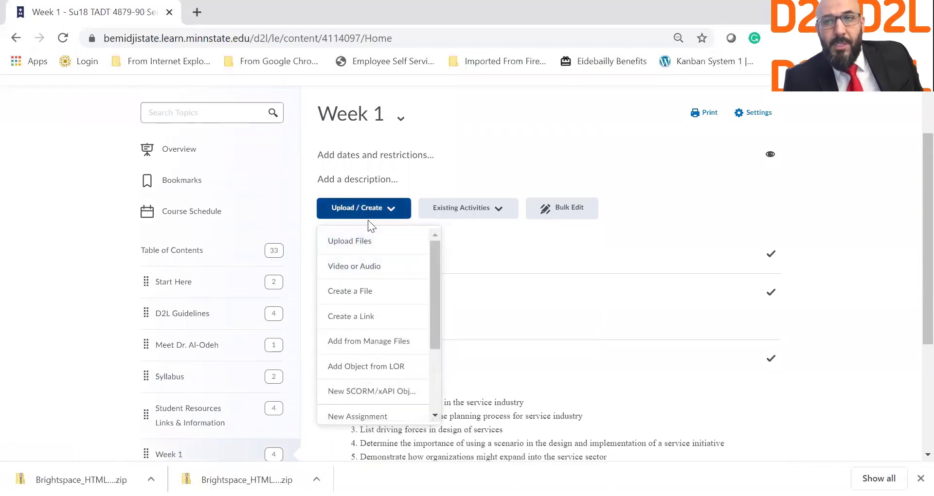
# Choose Create a File for Week 1 and place the cursor in the title field.
pyautogui.click(371, 292)
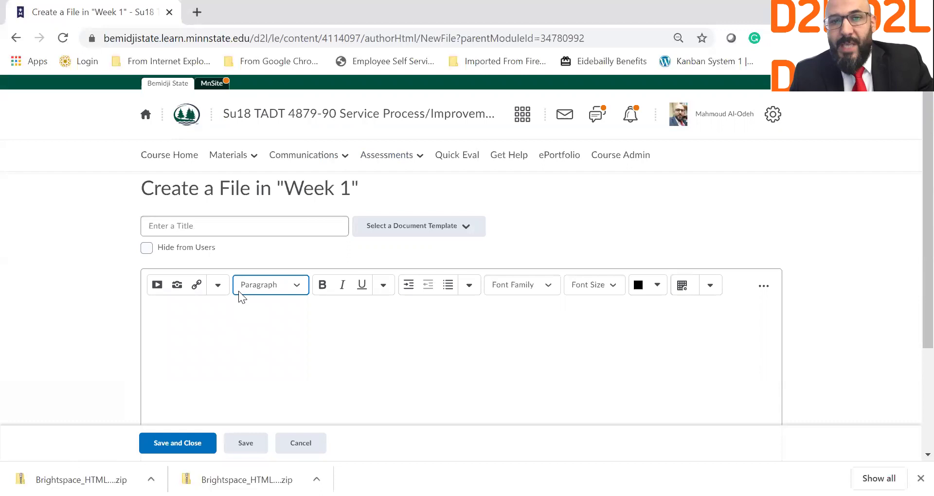
pyautogui.click(274, 235)
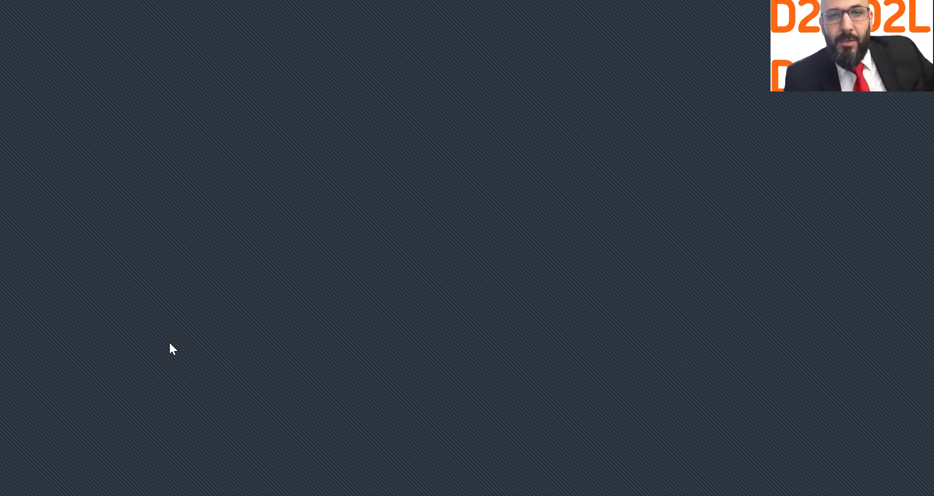
# Scroll through the Chapter 1: Introduction to Economic and Cost Analysis document in Word.
pyautogui.click(213, 465)
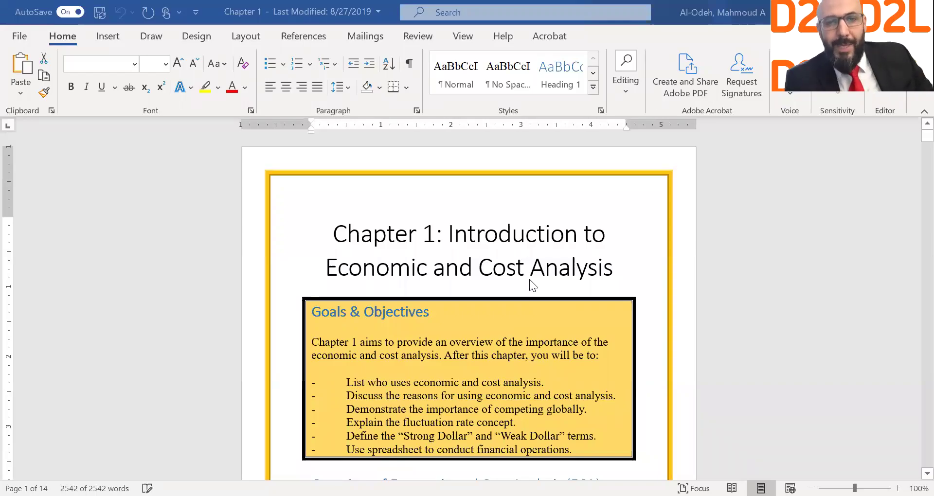
pyautogui.scroll(-3, 530, 279)
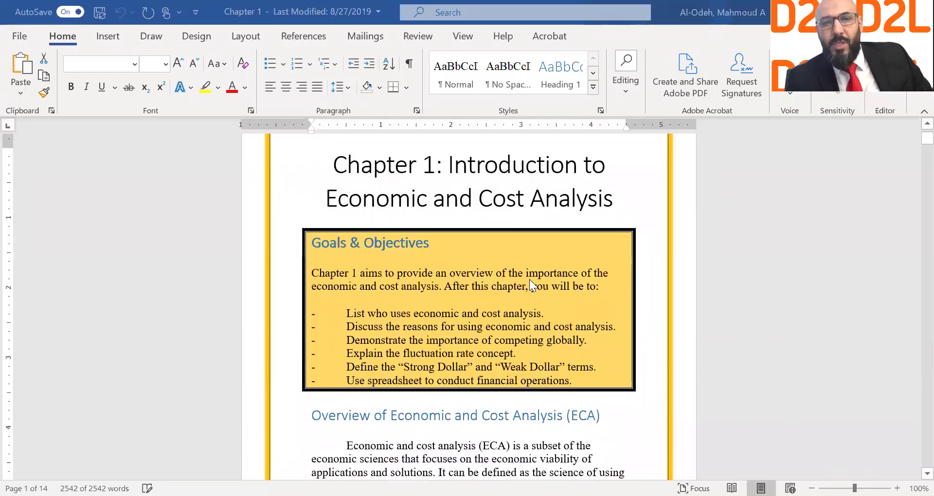
pyautogui.scroll(-8, 530, 279)
pyautogui.scroll(-20, 529, 280)
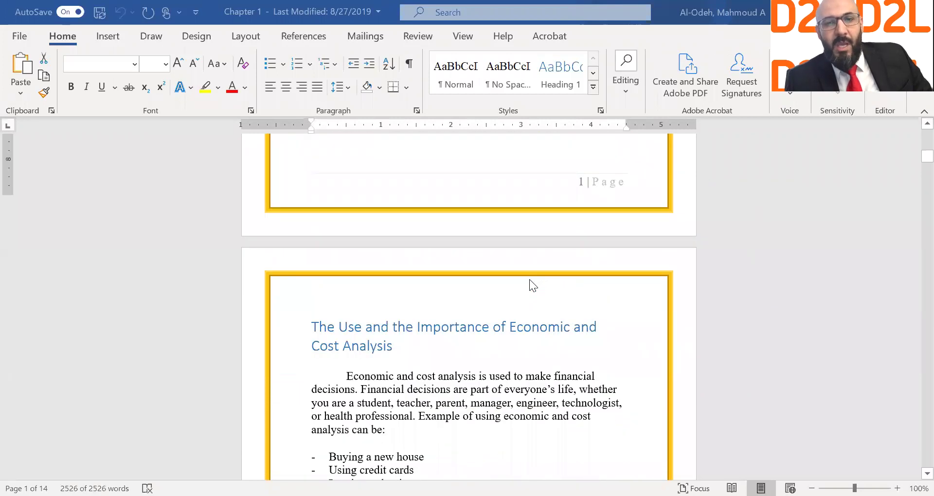
pyautogui.scroll(-15, 533, 285)
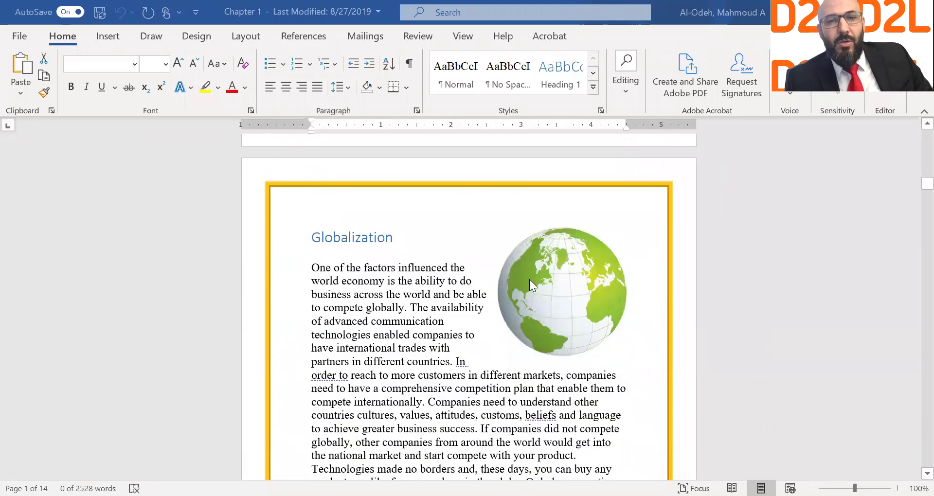
pyautogui.scroll(-20, 530, 281)
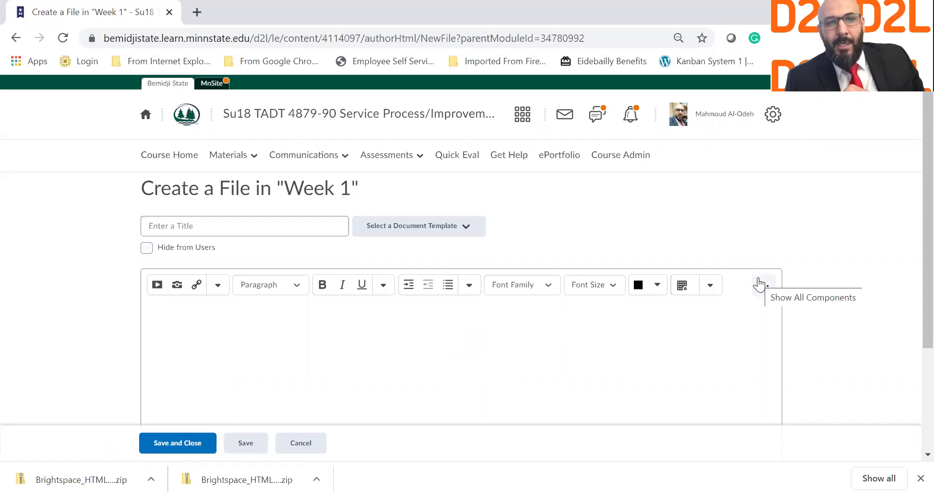
# Paste the chapter text and tables, title the file 'Chapter 1', and preview it.
pyautogui.hotkey('ctrl', 'v')
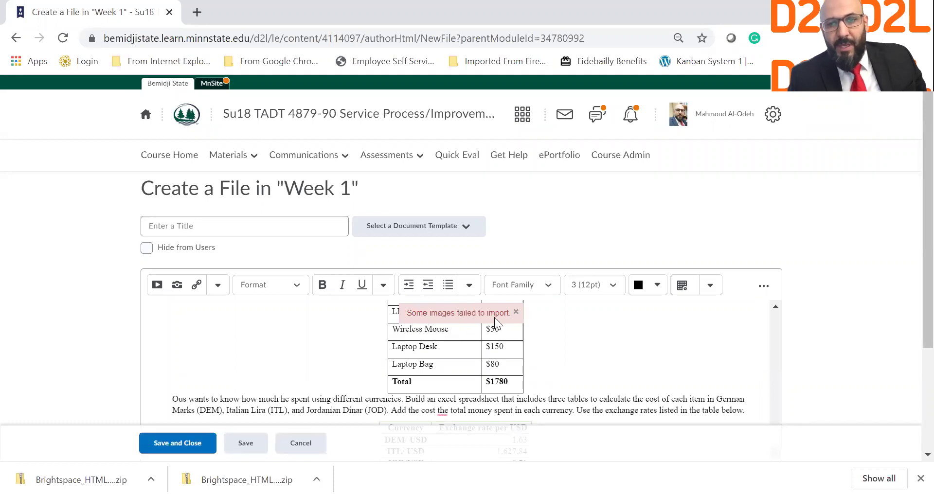
pyautogui.click(290, 220)
pyautogui.write('Chapter')
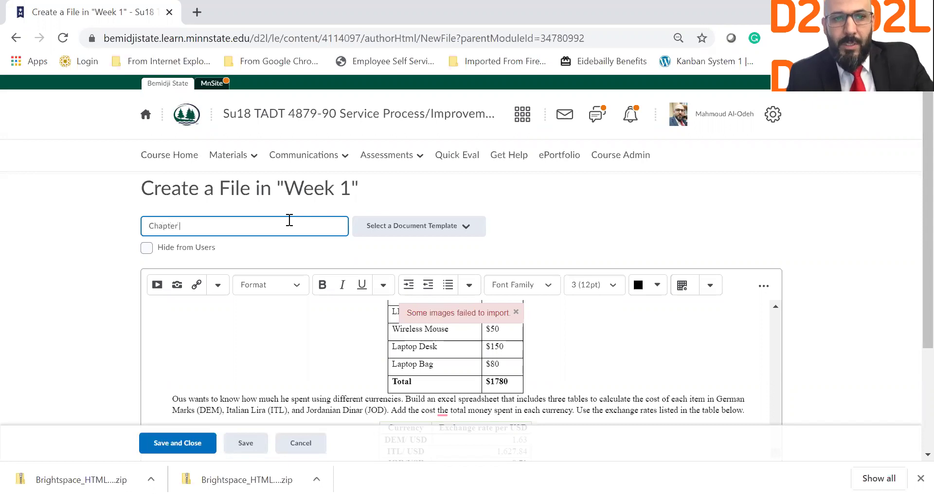
pyautogui.write(' 1')
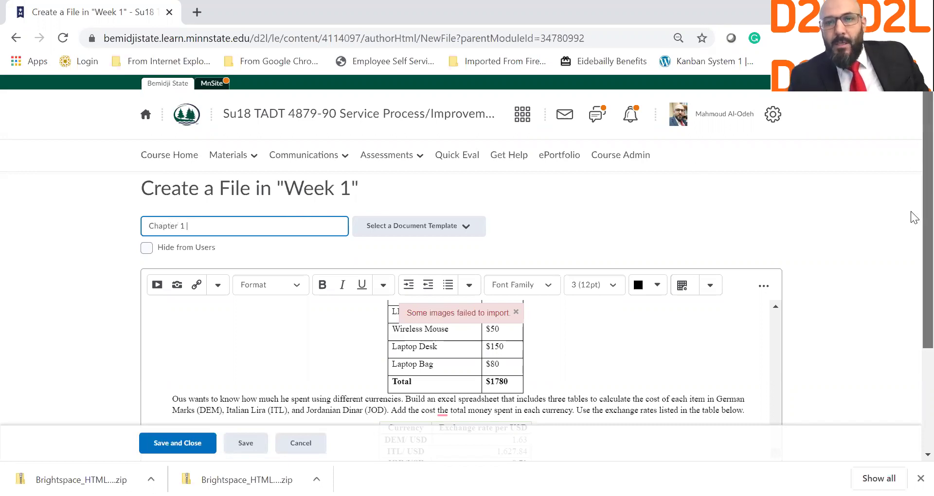
pyautogui.scroll(-3, 802, 243)
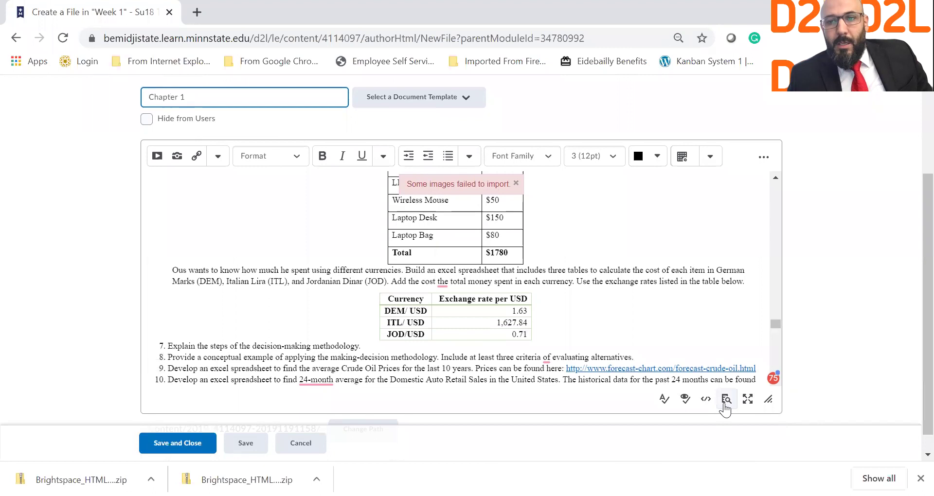
pyautogui.click(725, 402)
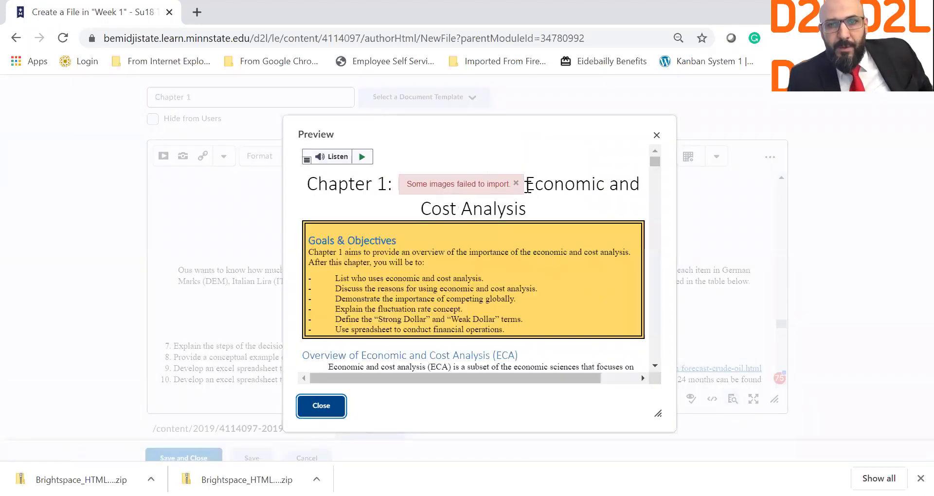
# Dismiss the image-import warning, scroll the preview down to References, and close it.
pyautogui.click(516, 183)
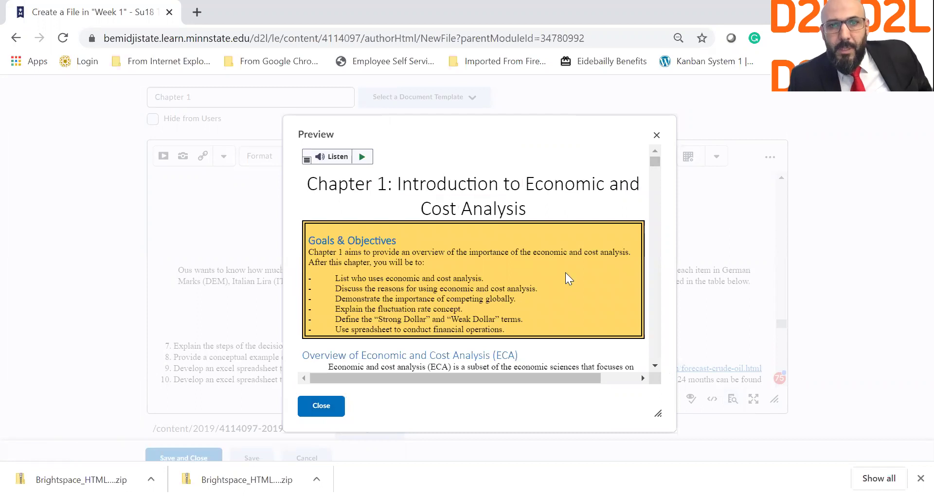
pyautogui.scroll(-1, 616, 318)
pyautogui.scroll(-7, 615, 317)
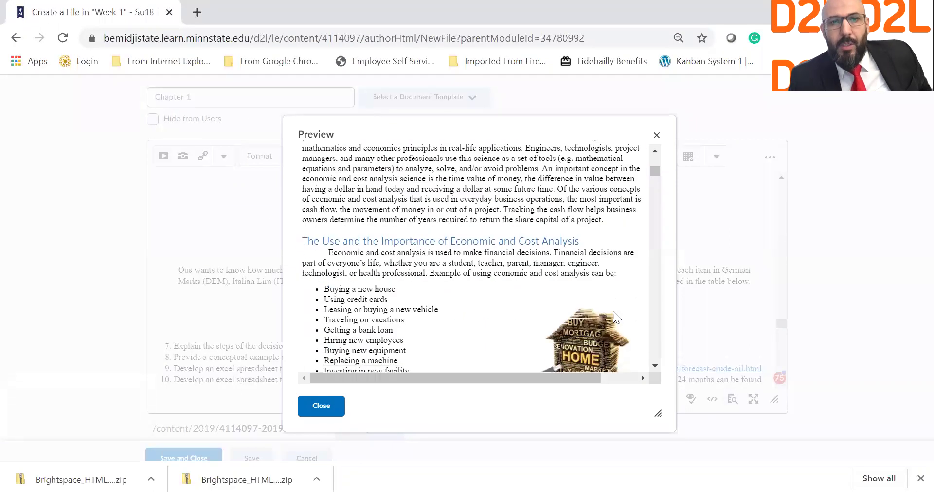
pyautogui.scroll(-10, 615, 312)
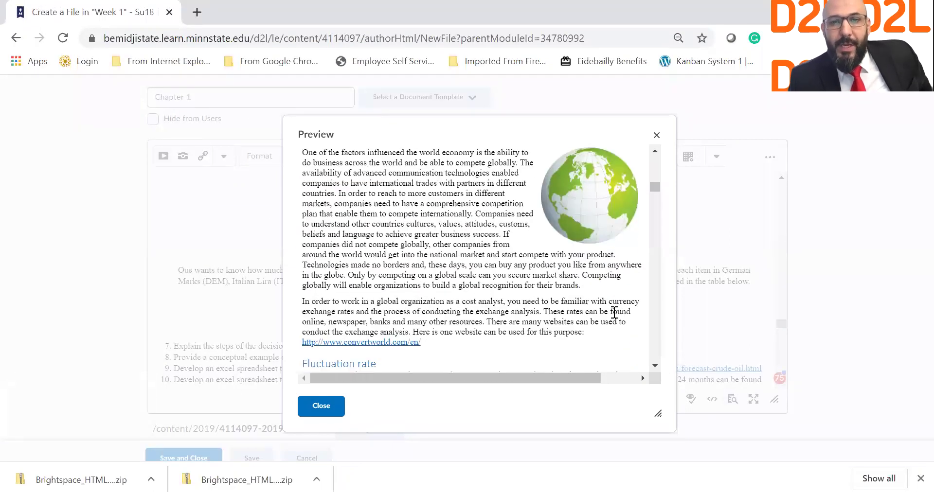
pyautogui.scroll(-10, 614, 313)
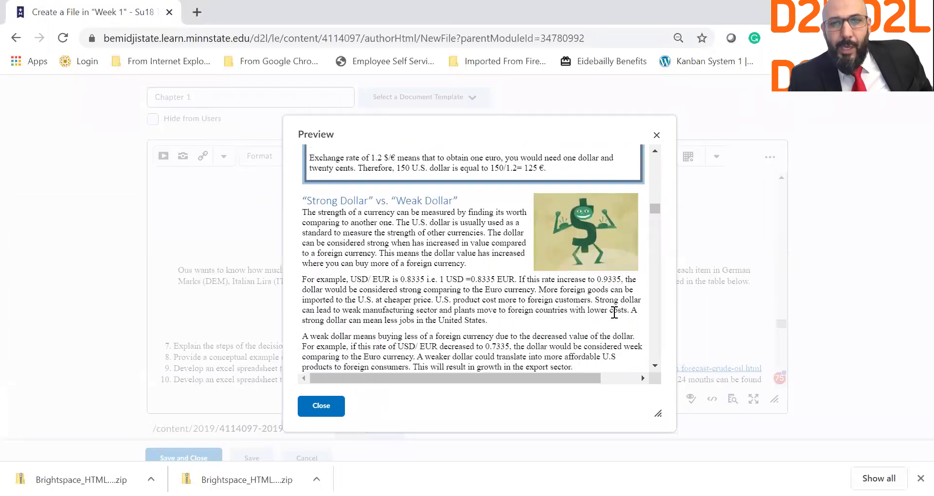
pyautogui.scroll(-10, 615, 313)
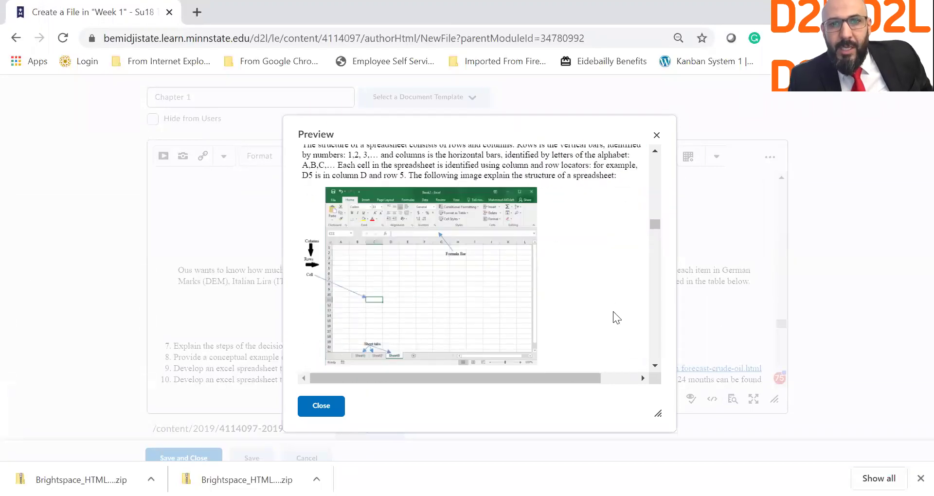
pyautogui.scroll(-8, 615, 318)
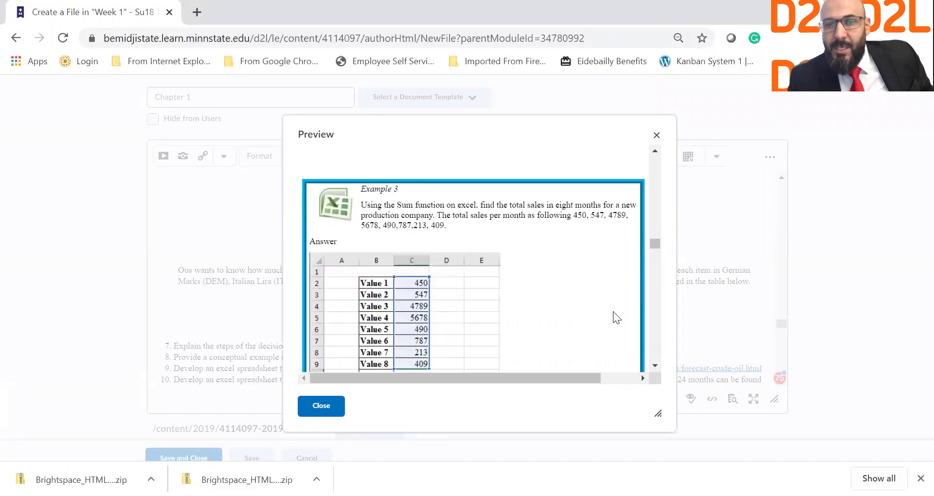
pyautogui.scroll(-12, 614, 313)
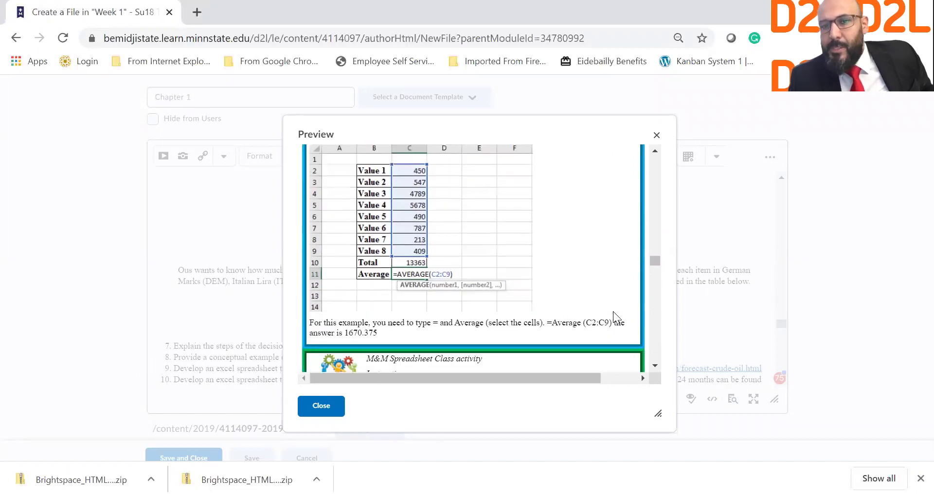
pyautogui.scroll(-12, 613, 311)
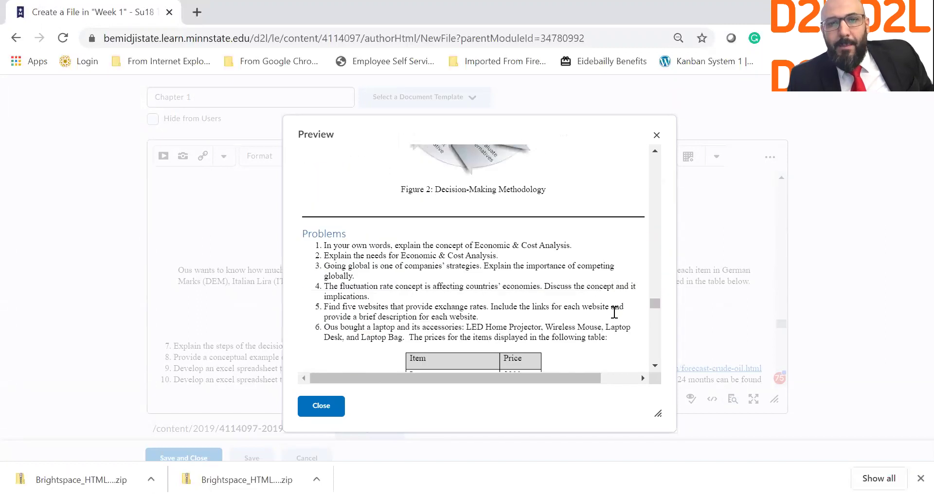
pyautogui.scroll(-12, 615, 317)
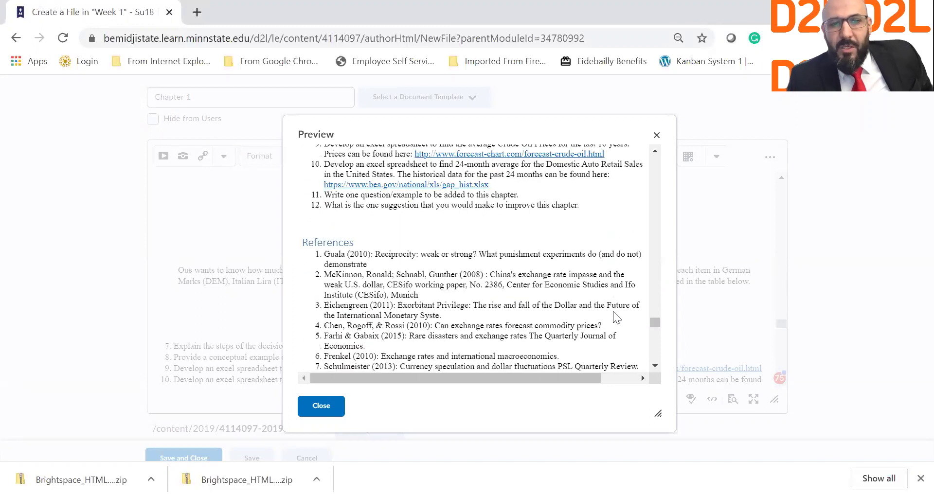
pyautogui.click(322, 407)
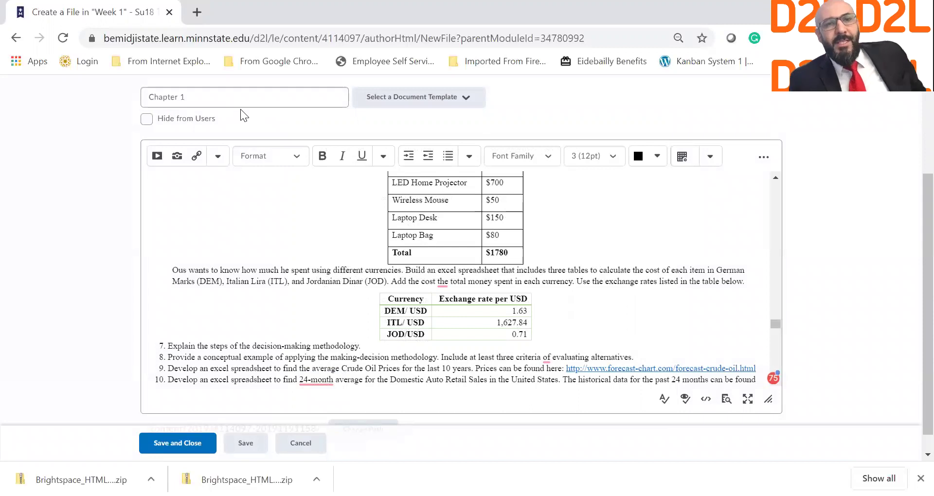
pyautogui.scroll(-8, 240, 287)
pyautogui.scroll(-3, 174, 367)
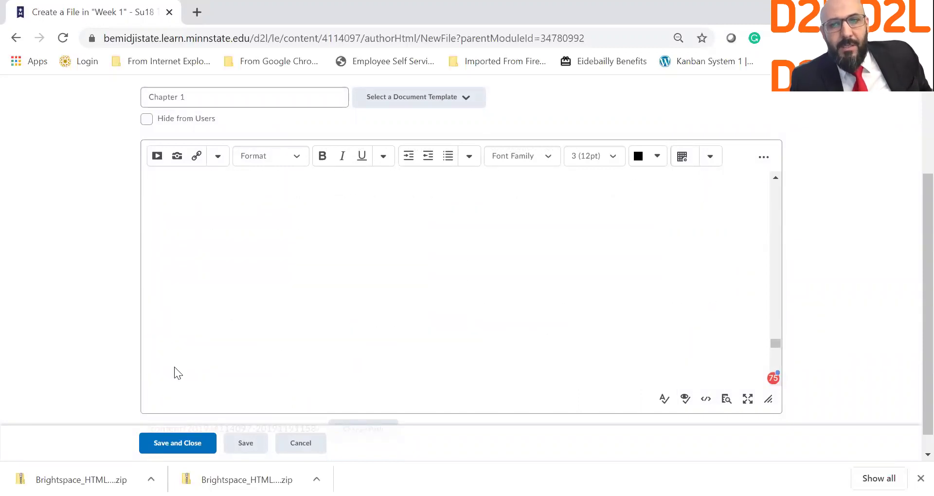
pyautogui.scroll(-2, 911, 384)
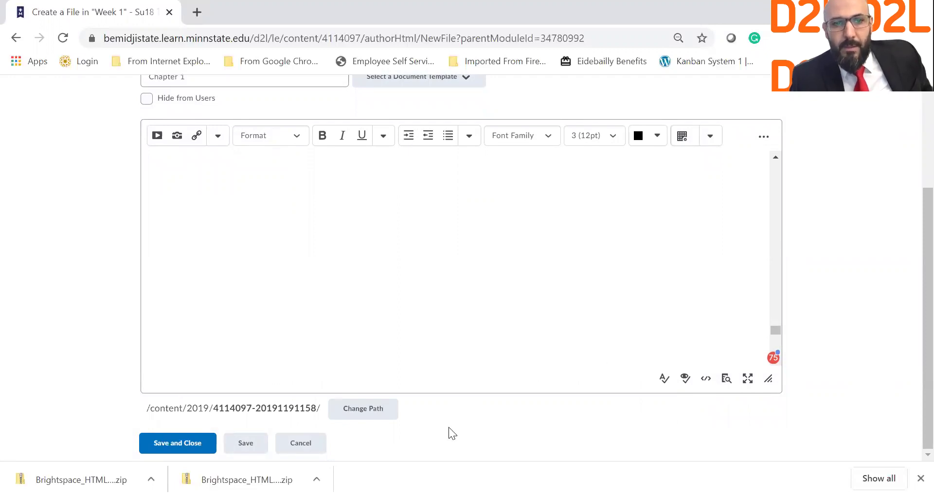
# Save and close the Chapter 1 file, then scroll through the published chapter page.
pyautogui.click(176, 444)
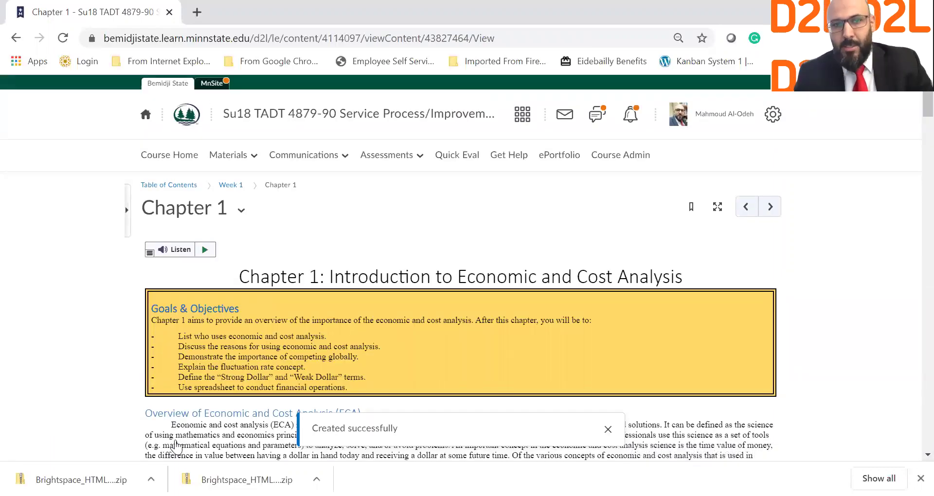
pyautogui.scroll(-1, 3, 387)
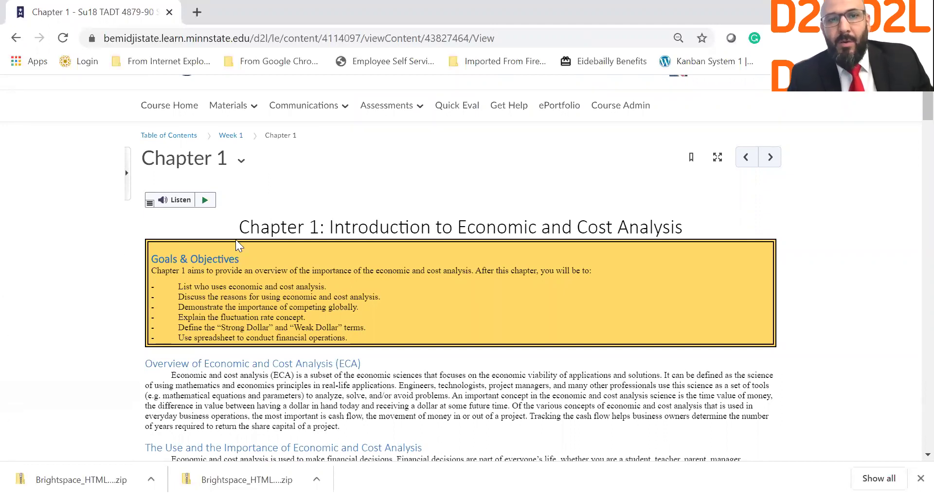
pyautogui.scroll(-10, 239, 244)
pyautogui.scroll(-15, 238, 239)
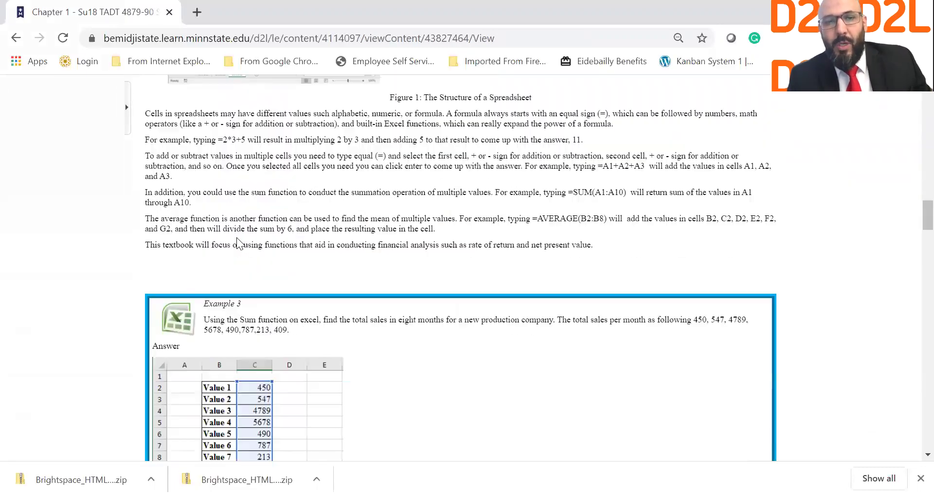
pyautogui.scroll(-3, 237, 237)
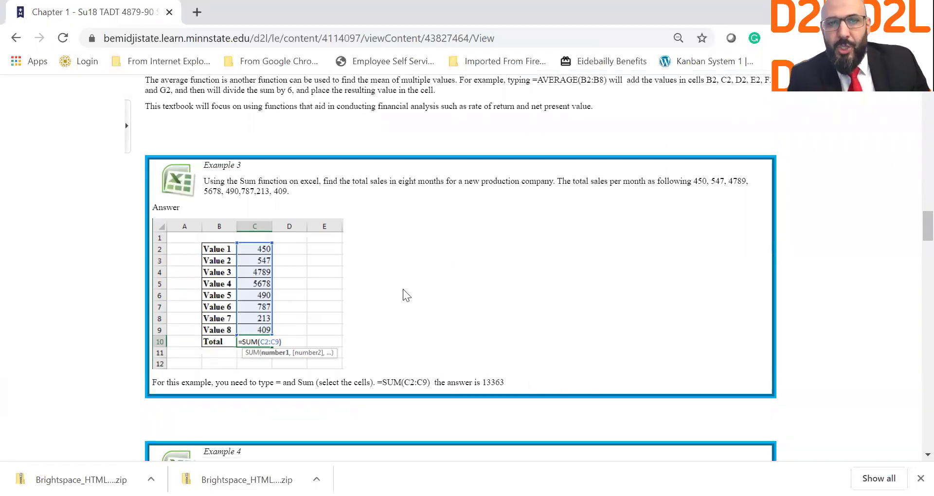
pyautogui.scroll(-7, 403, 289)
pyautogui.scroll(-10, 402, 289)
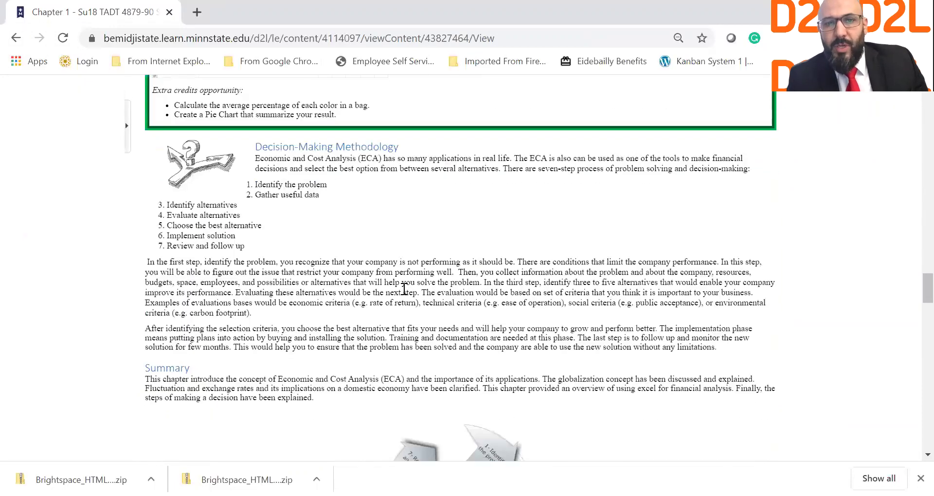
pyautogui.scroll(-11, 403, 289)
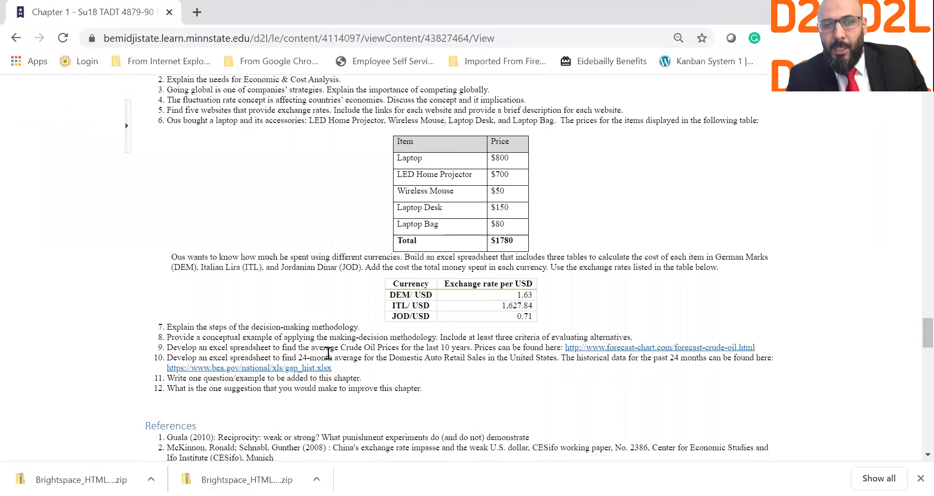
pyautogui.scroll(-2, 328, 353)
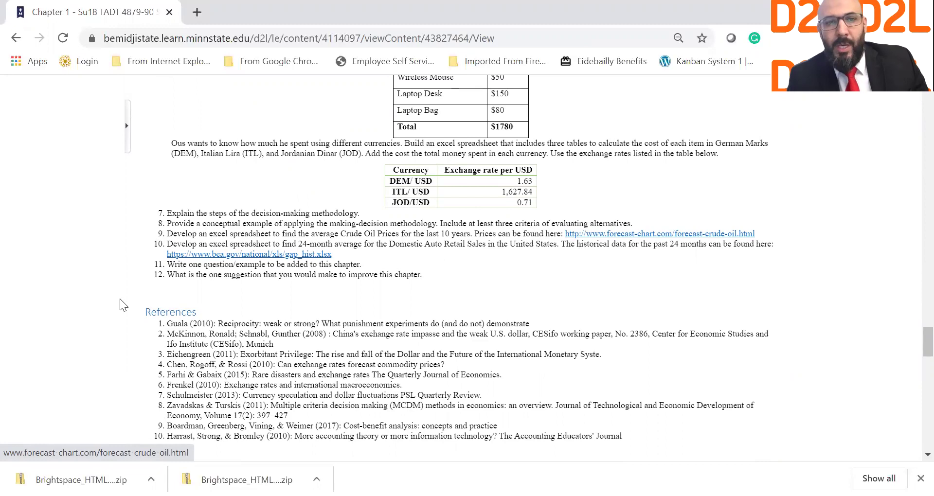
# Scroll back to the top and return to the Week 1 module via the breadcrumb.
pyautogui.scroll(10, 300, 309)
pyautogui.scroll(20, 300, 309)
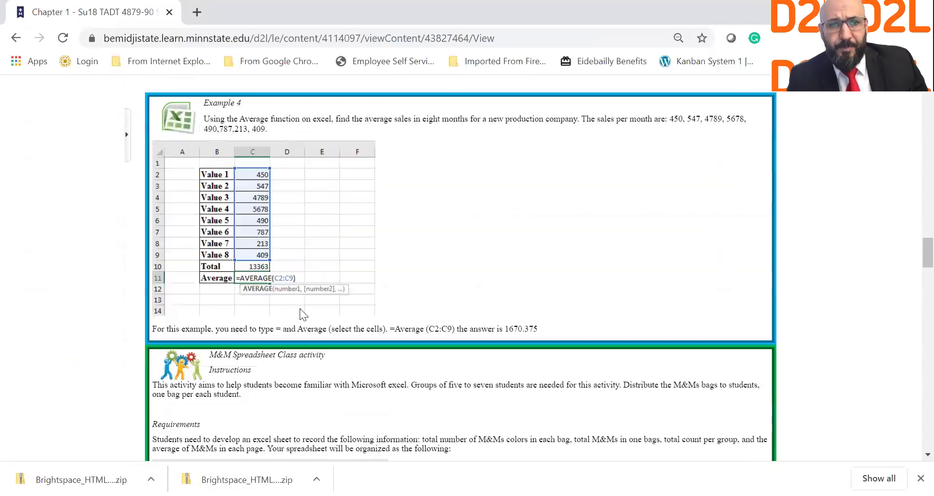
pyautogui.scroll(10, 301, 309)
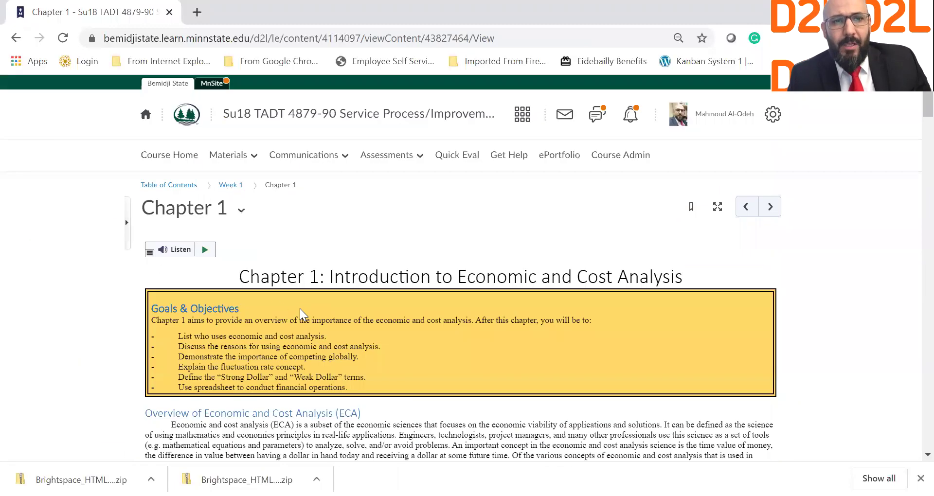
pyautogui.click(230, 186)
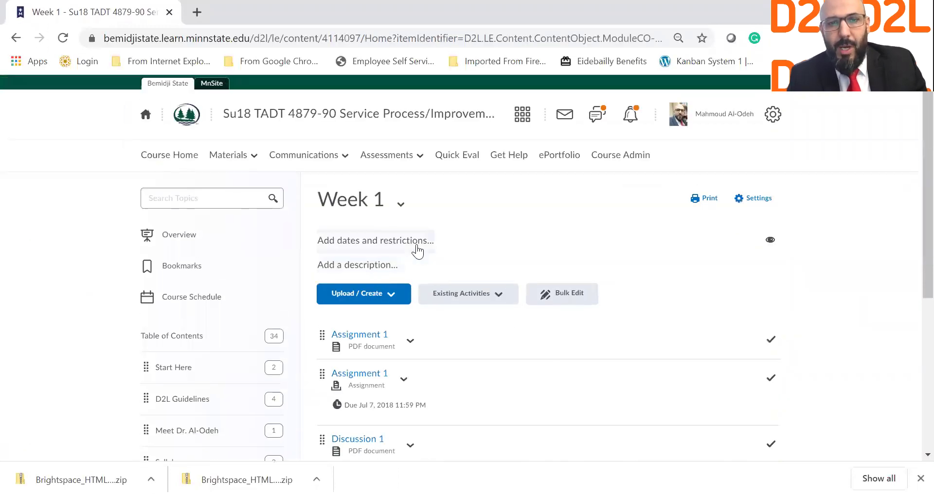
# Choose Upload / Create > Create a File in Week 1 for another new file.
pyautogui.scroll(-4, 417, 252)
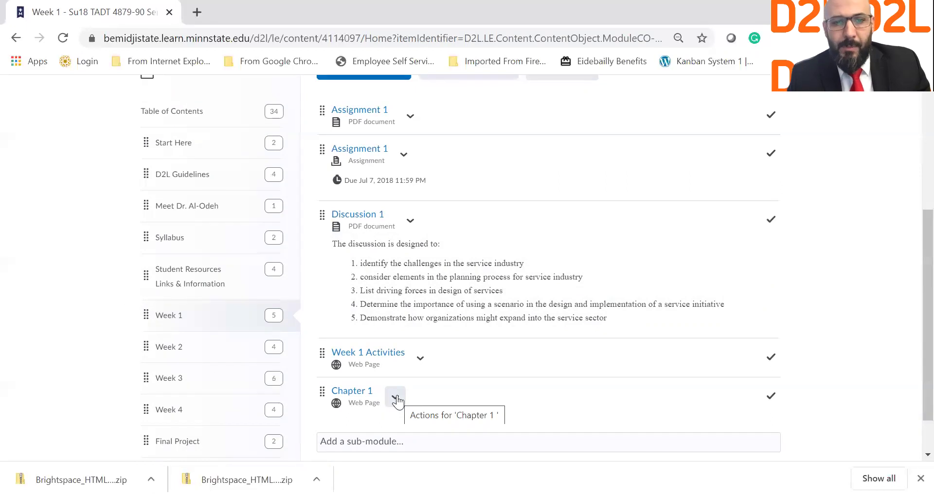
pyautogui.scroll(4, 462, 267)
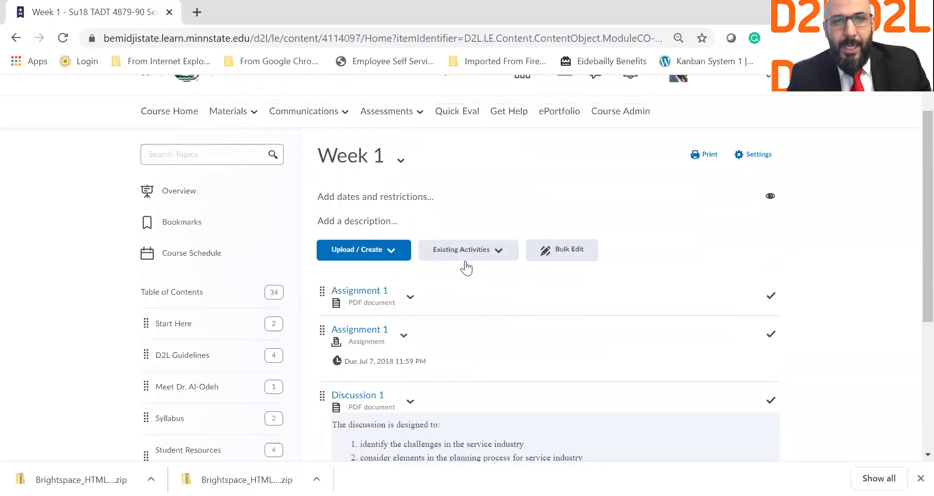
pyautogui.click(400, 279)
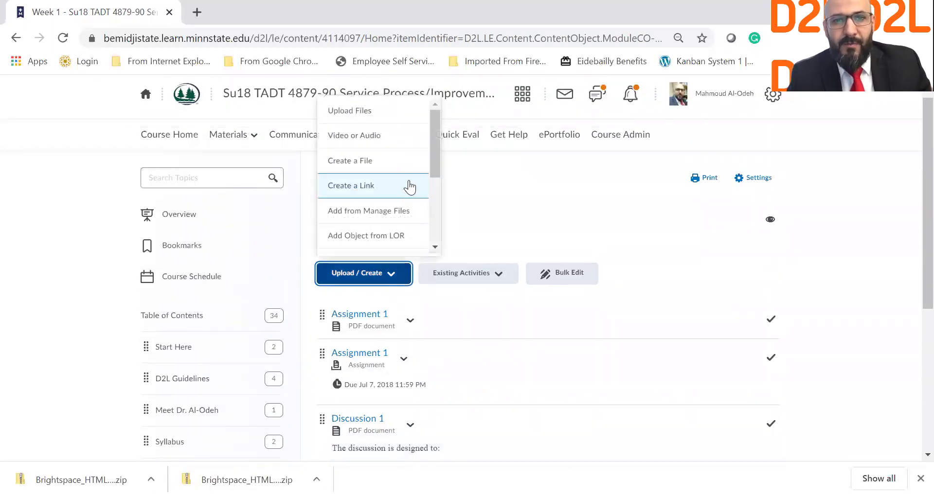
pyautogui.click(393, 174)
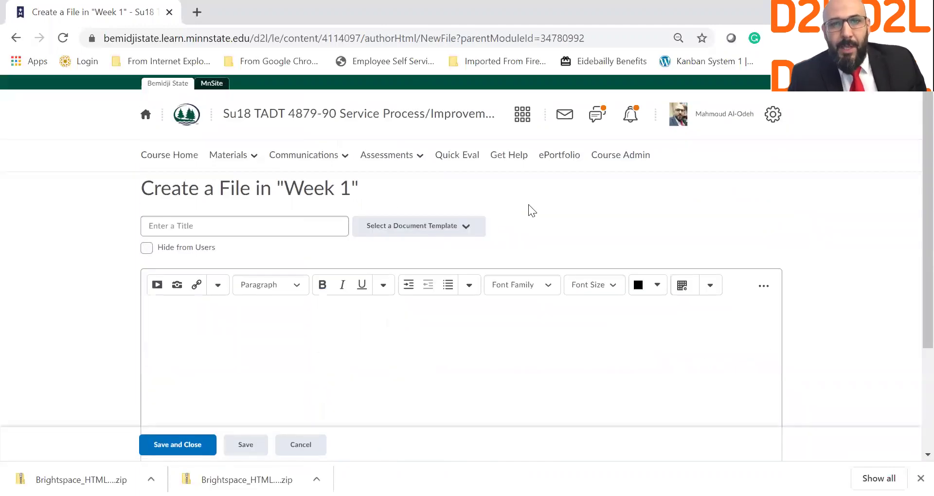
# Apply a page template with a banner image to the new Week 1 file.
pyautogui.click(457, 206)
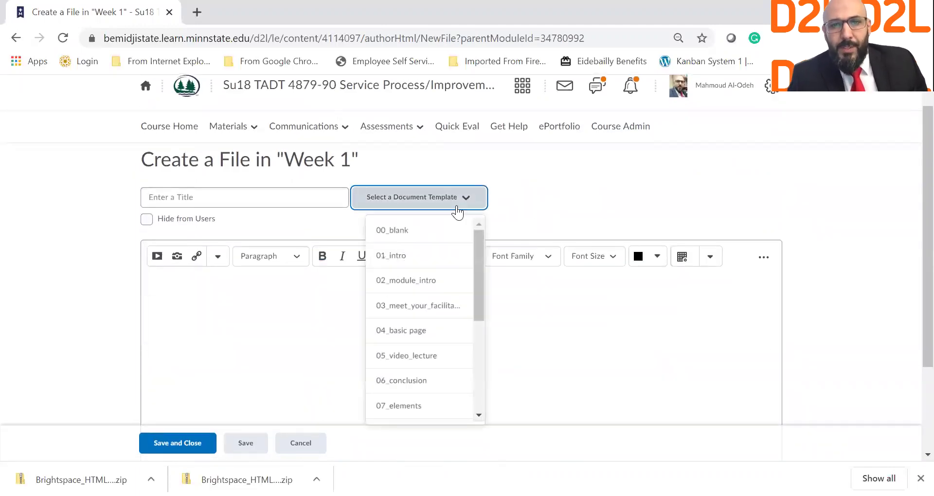
pyautogui.moveTo(480, 292)
pyautogui.mouseDown()
pyautogui.moveTo(482, 386)
pyautogui.moveTo(480, 277)
pyautogui.mouseUp()
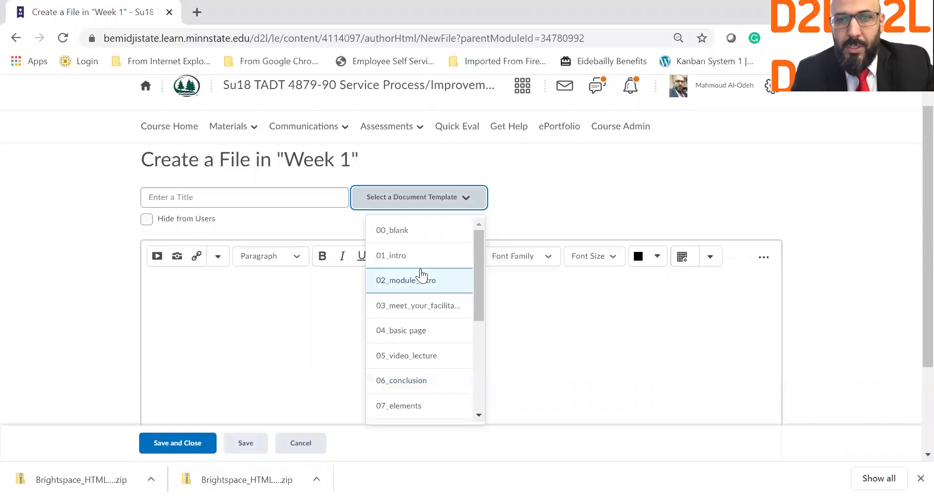
pyautogui.click(416, 240)
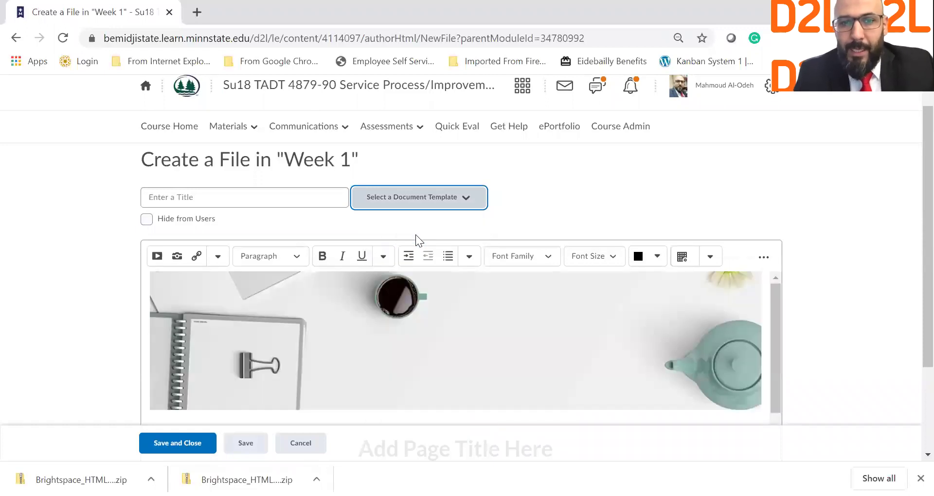
# Change the template heading to 'Chapter 1' and select the placeholder content line.
pyautogui.scroll(-2, 481, 347)
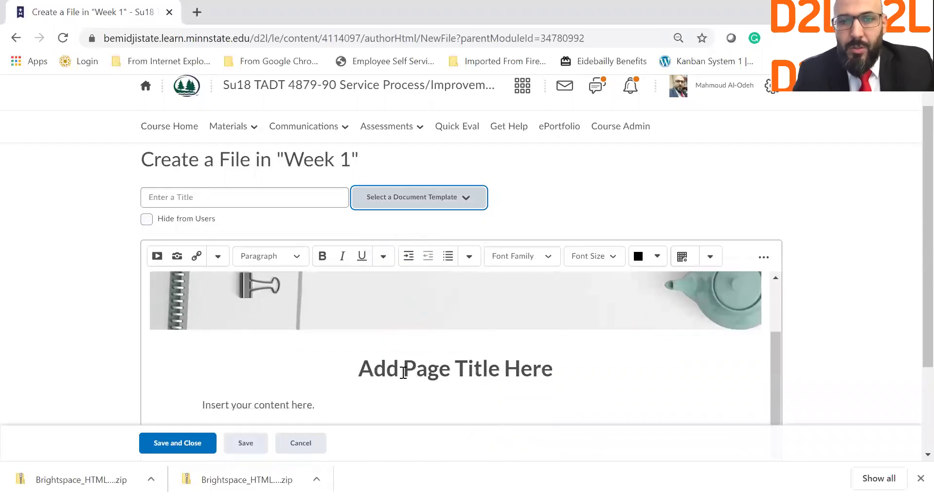
pyautogui.tripleClick(402, 375)
pyautogui.write('Cha')
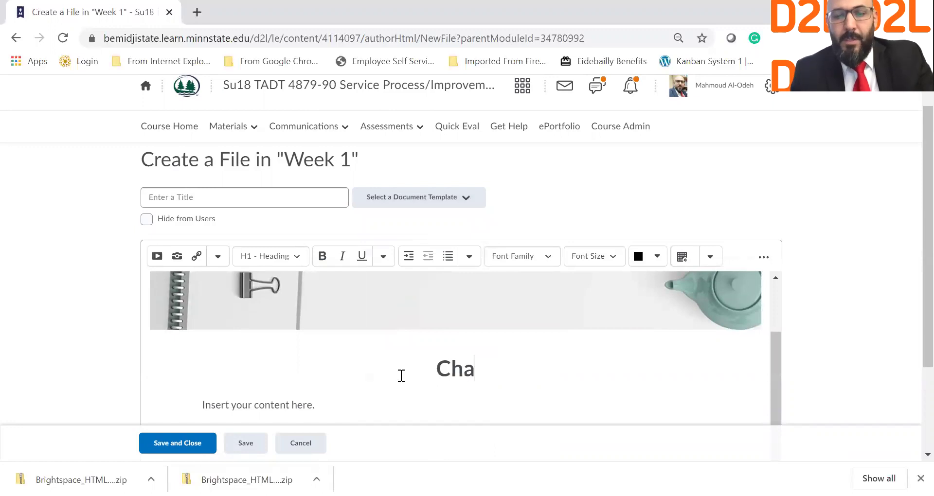
pyautogui.write('pter 1')
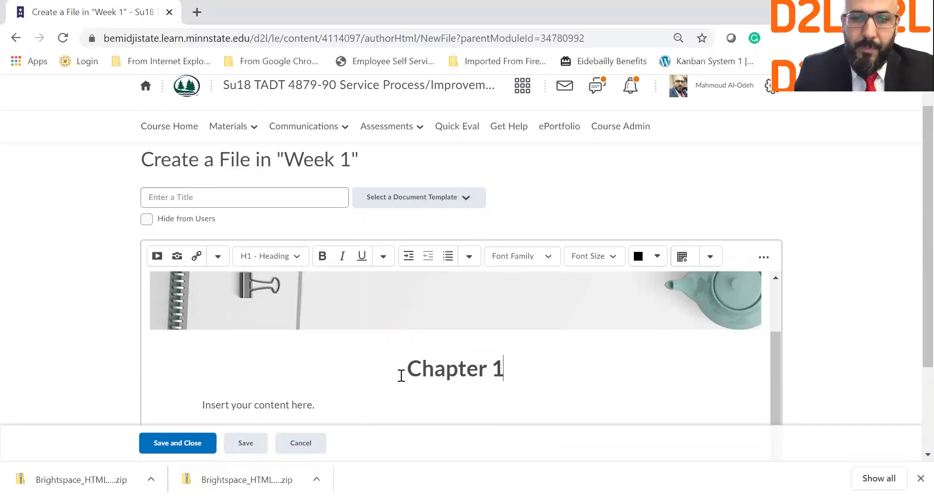
pyautogui.scroll(-1, 335, 384)
pyautogui.moveTo(335, 383); pyautogui.dragTo(200, 386)
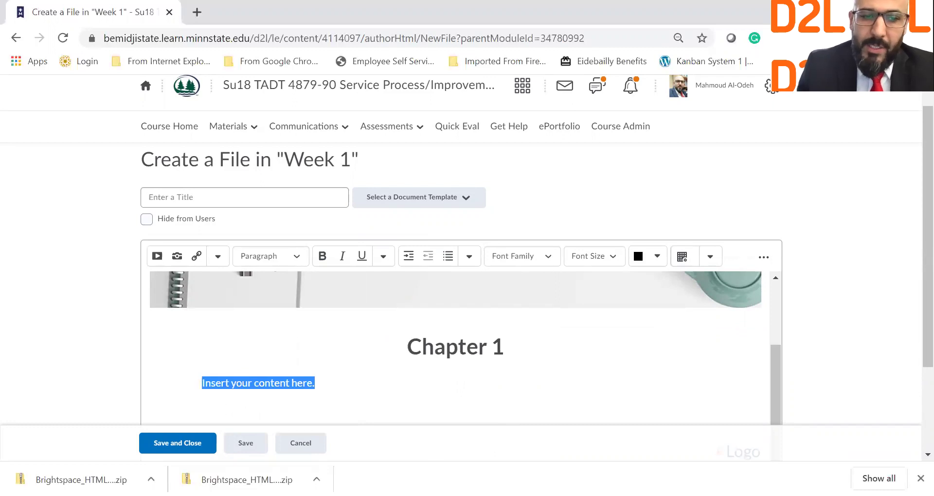
# Paste the copied Economic and Cost Analysis text over the placeholder paragraph.
pyautogui.hotkey('alt', 'Tab')
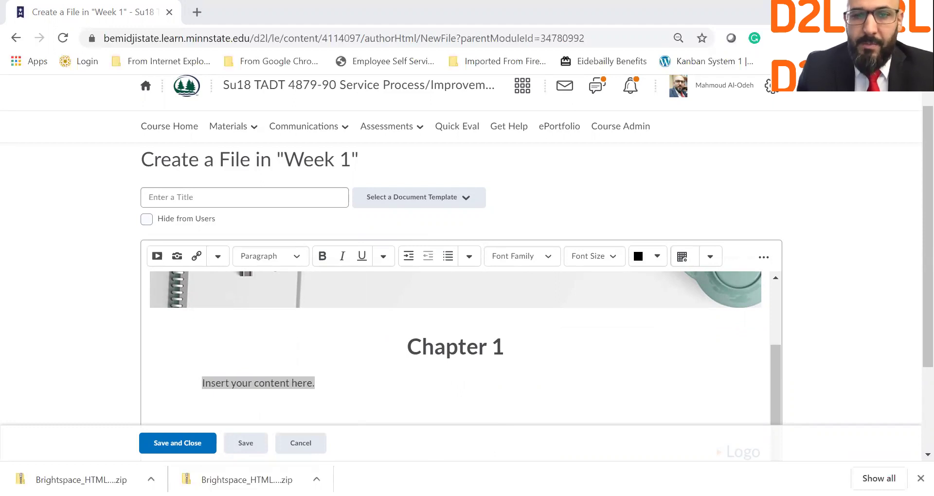
pyautogui.hotkey('alt', 'Tab')
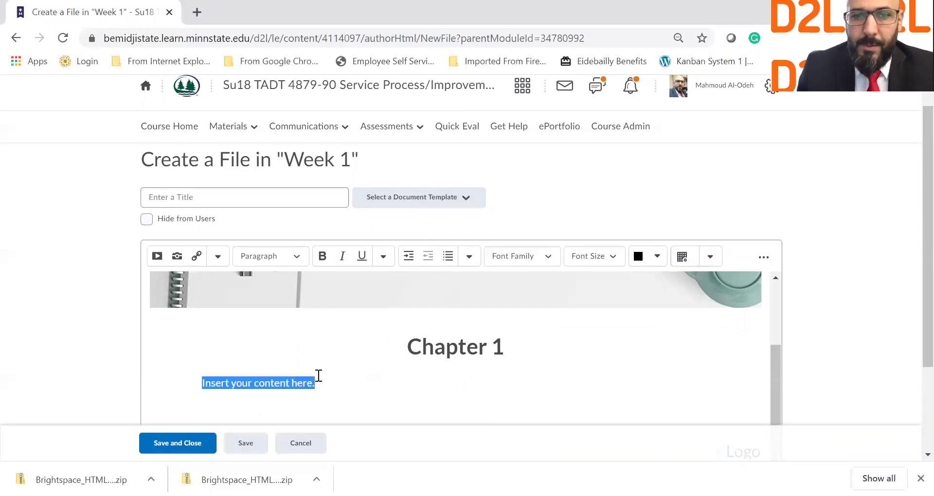
pyautogui.hotkey('ctrl', 'v')
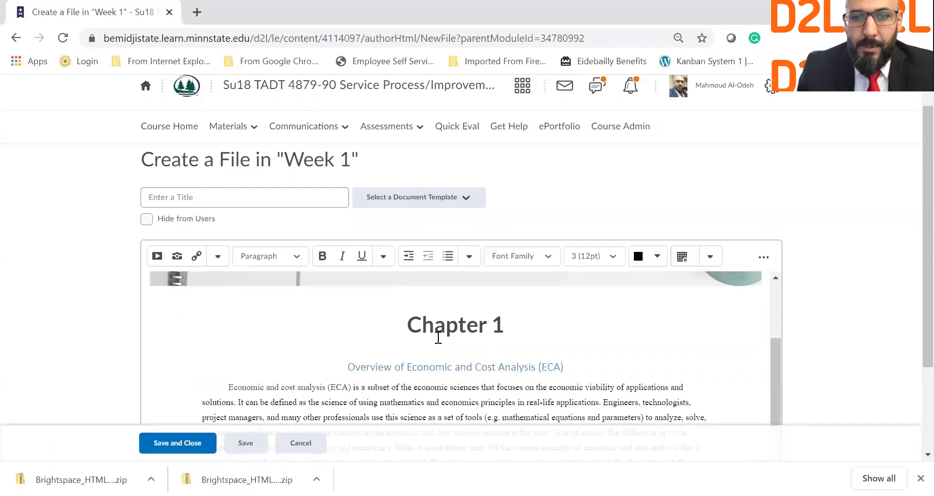
pyautogui.scroll(-2, 522, 366)
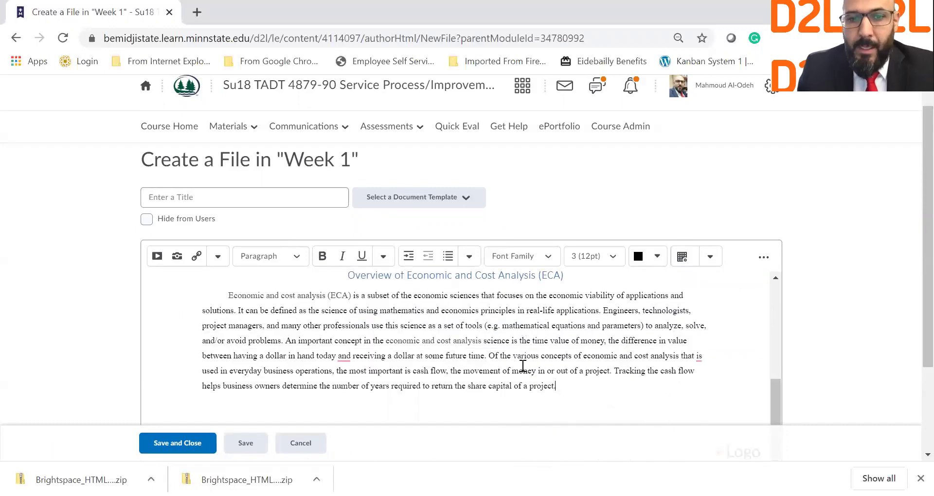
# Use the 'Overview of Economic and Cost Analysis (ECA)' heading as the file title.
pyautogui.click(284, 199)
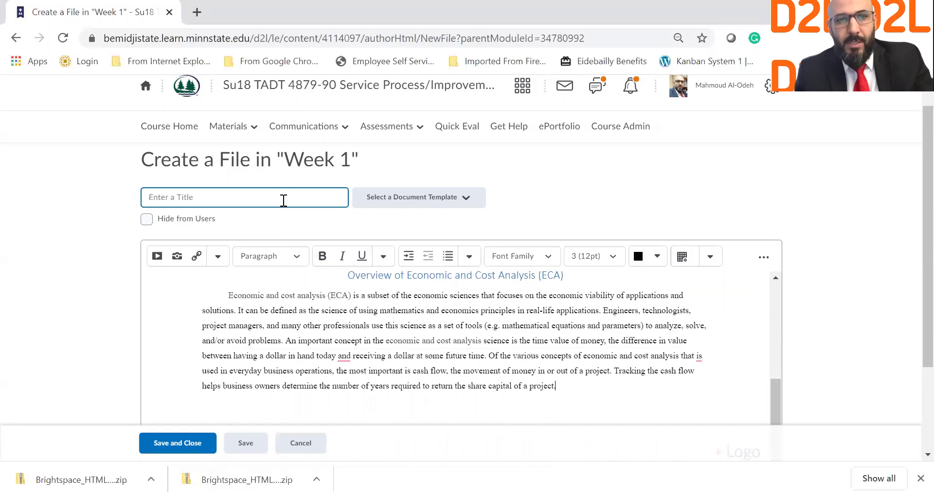
pyautogui.moveTo(348, 279); pyautogui.dragTo(588, 444)
pyautogui.hotkey('ctrl', 'c')
pyautogui.click(299, 200)
pyautogui.hotkey('ctrl', 'v')
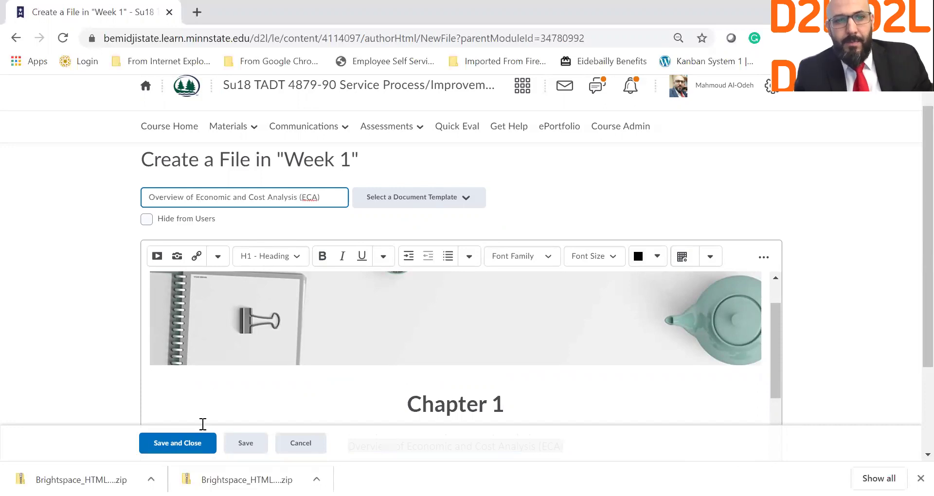
# Save and close the ECA overview file, then scroll through the published topic to review it.
pyautogui.click(197, 450)
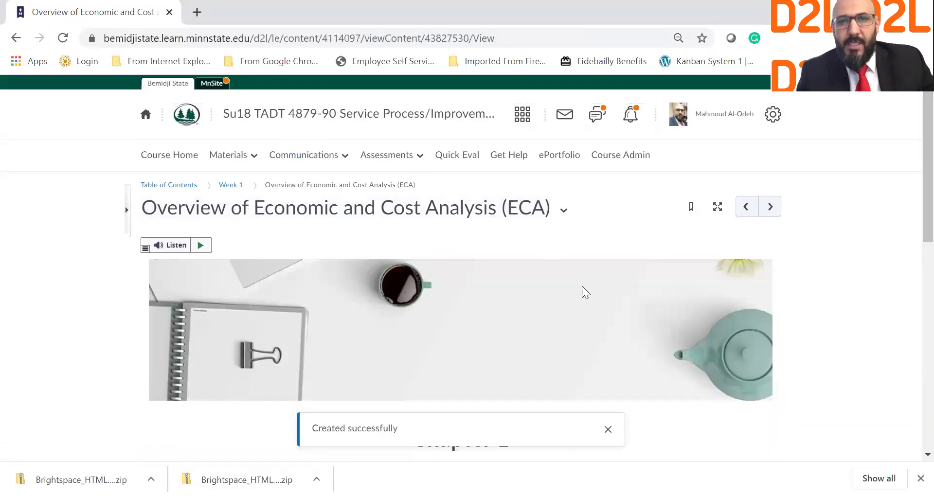
pyautogui.scroll(-4, 584, 291)
pyautogui.scroll(-6, 445, 293)
pyautogui.scroll(4, 444, 294)
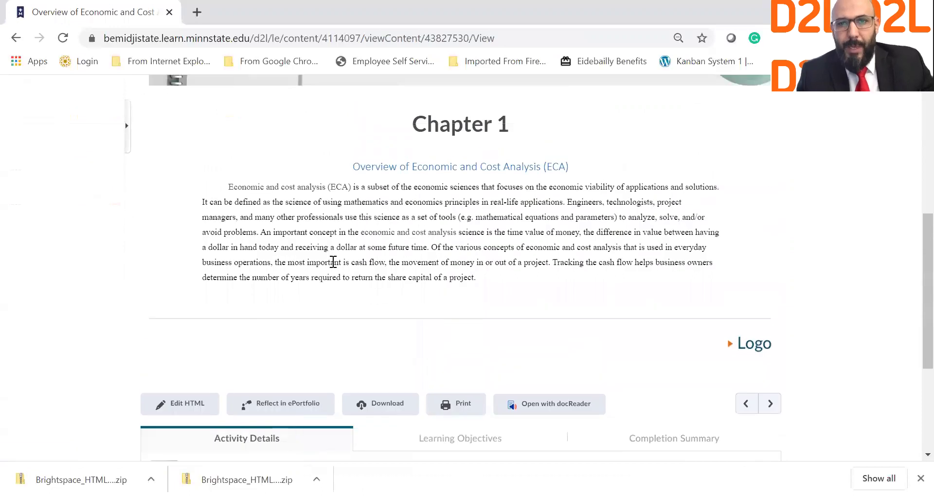
pyautogui.scroll(4, 316, 273)
pyautogui.scroll(3, 458, 435)
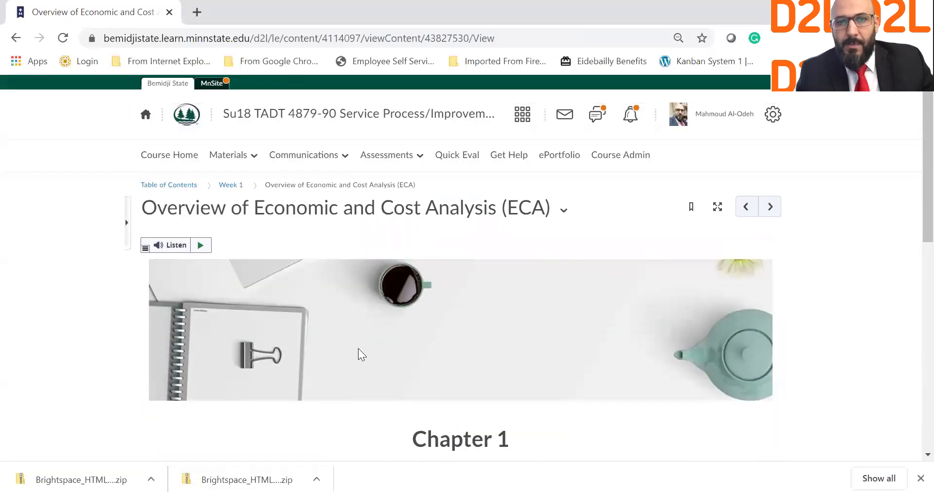
pyautogui.scroll(-2, 468, 338)
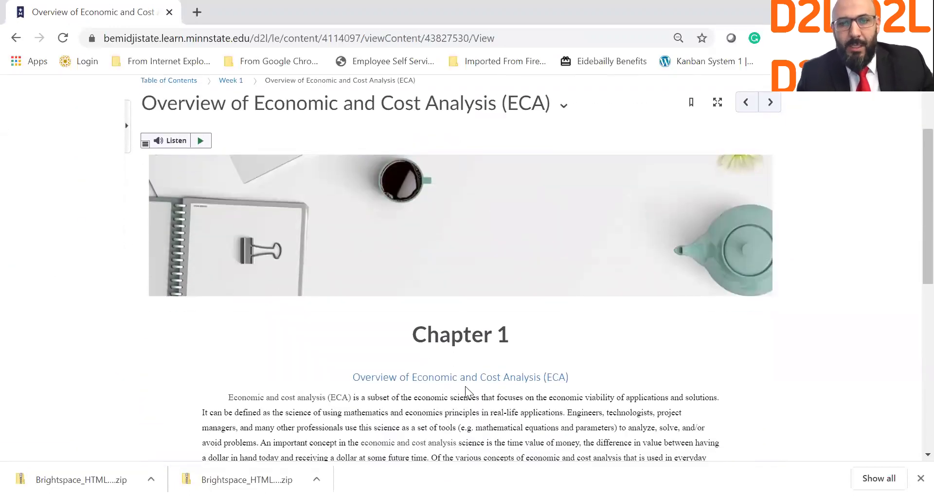
pyautogui.scroll(-3, 465, 386)
pyautogui.scroll(3, 465, 387)
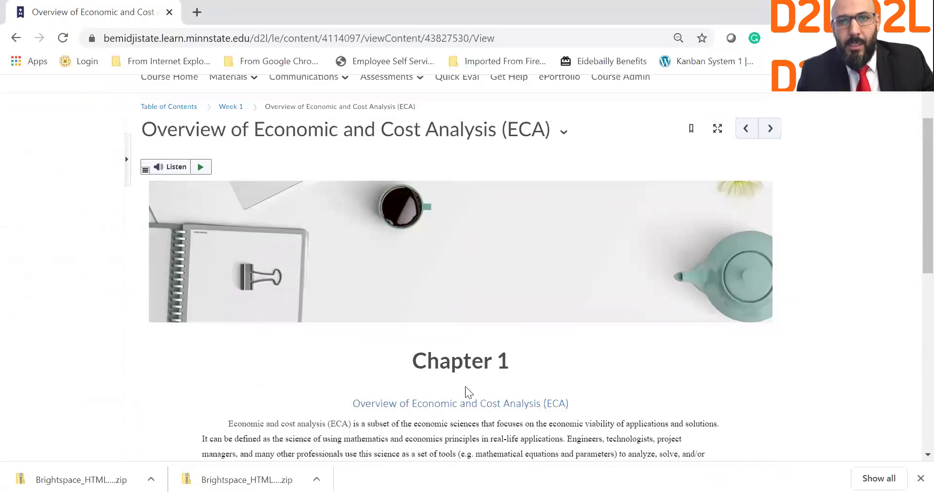
pyautogui.scroll(2, 466, 392)
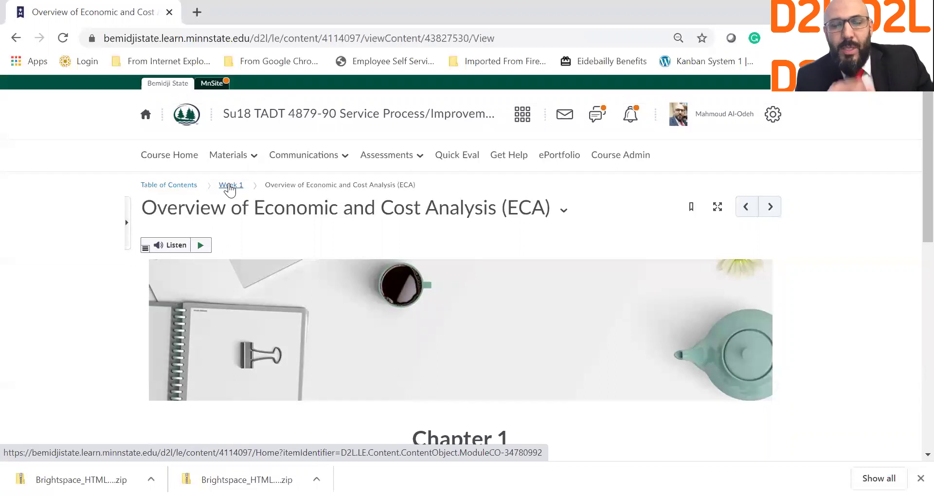
# In the Week 1 module's content settings, keep Enable HTML Templates checked.
pyautogui.click(230, 187)
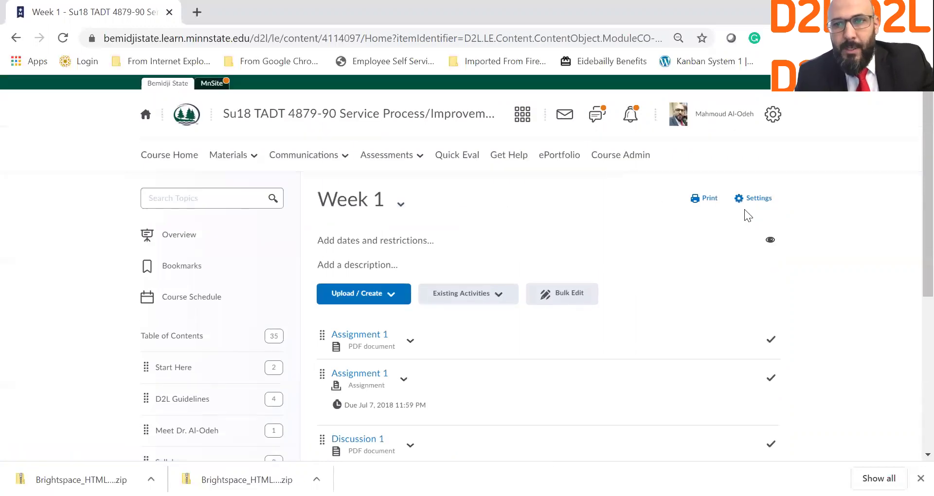
pyautogui.click(752, 198)
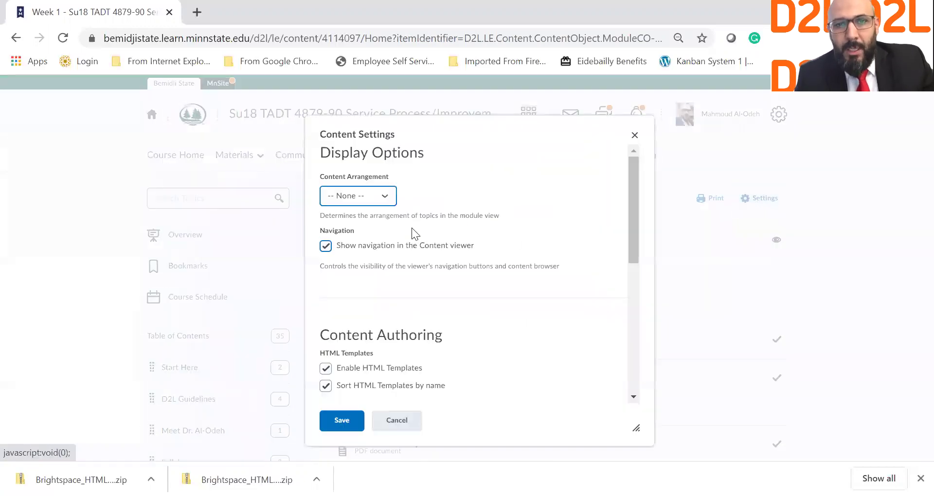
pyautogui.click(407, 368)
pyautogui.click(407, 368)
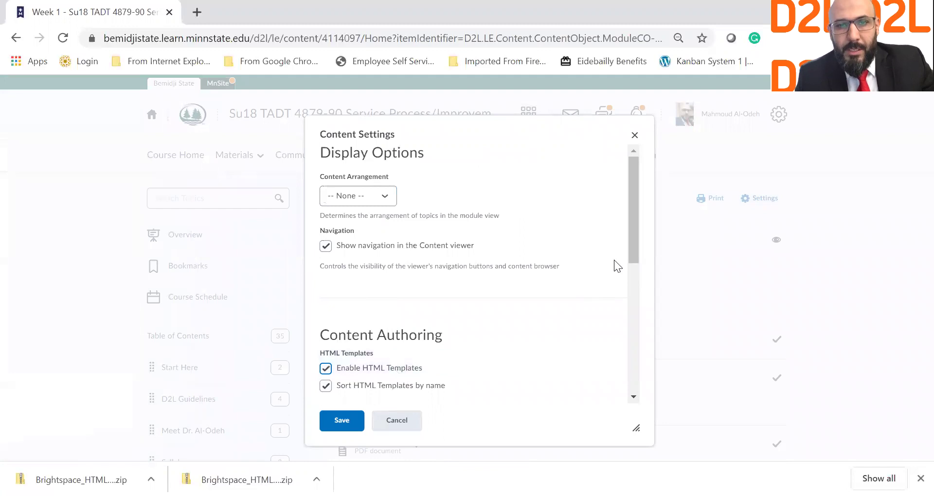
pyautogui.moveTo(632, 256); pyautogui.dragTo(631, 360)
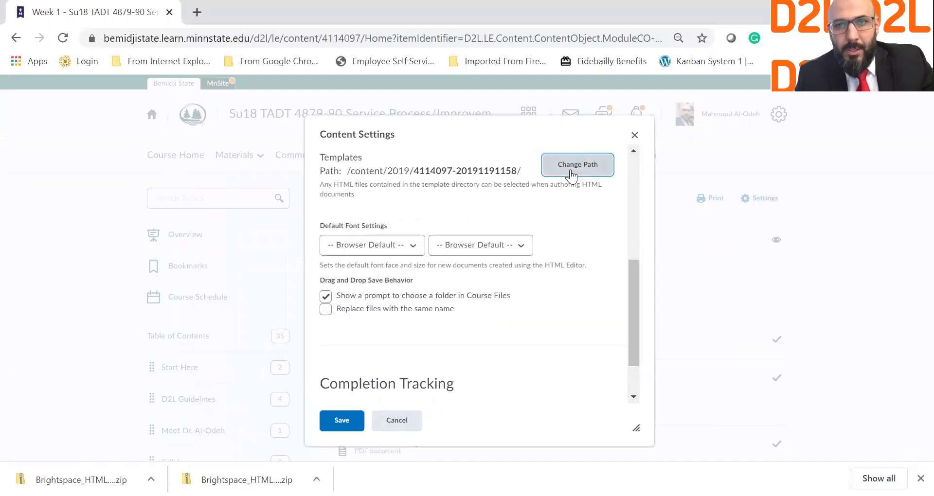
# Confirm the course folder as template path, allow replacing same-name files, and save the settings.
pyautogui.click(571, 174)
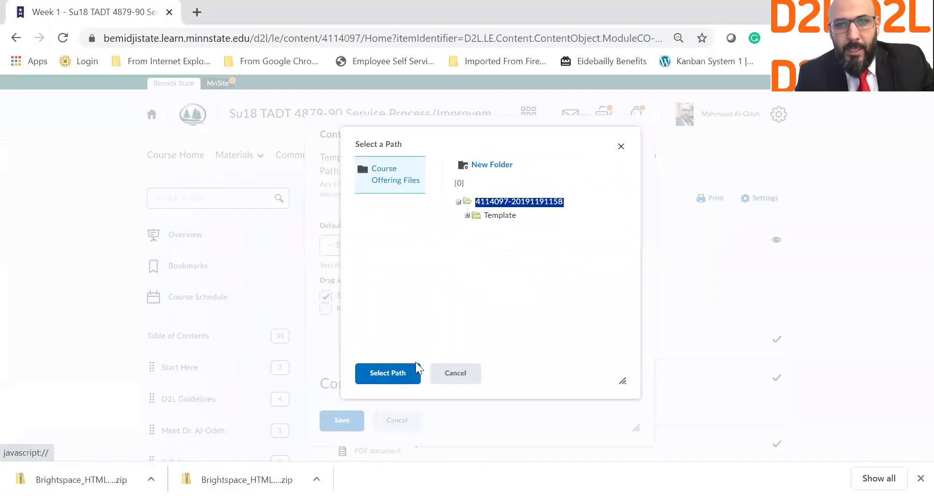
pyautogui.click(417, 367)
pyautogui.click(325, 309)
pyautogui.click(357, 422)
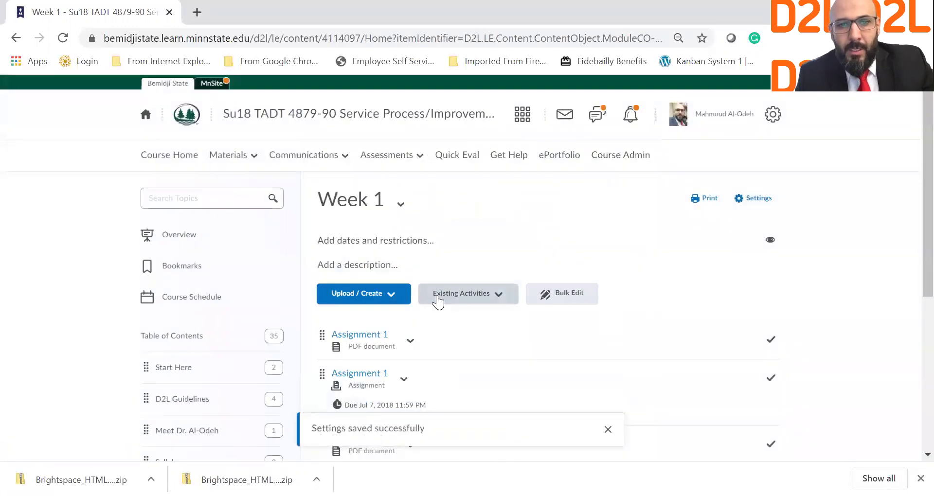
pyautogui.click(385, 293)
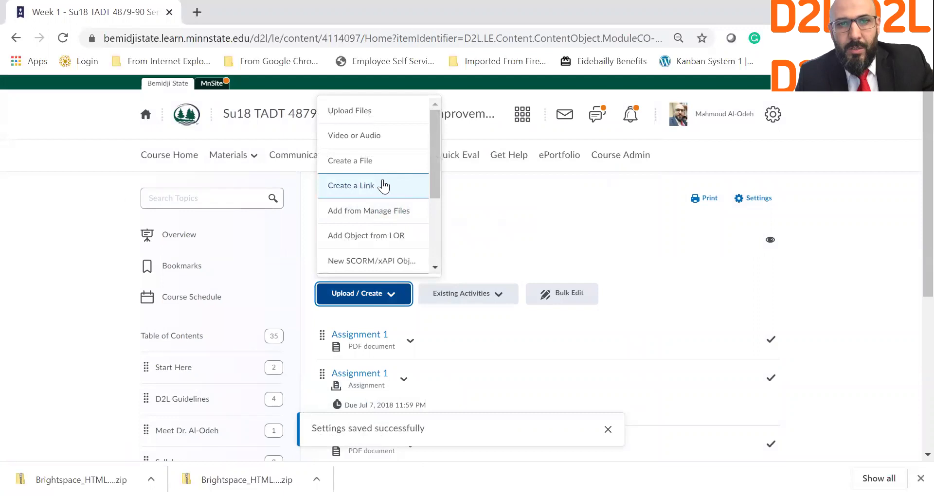
# Start a new Week 1 file and load the Course Syllabus template into it.
pyautogui.click(381, 168)
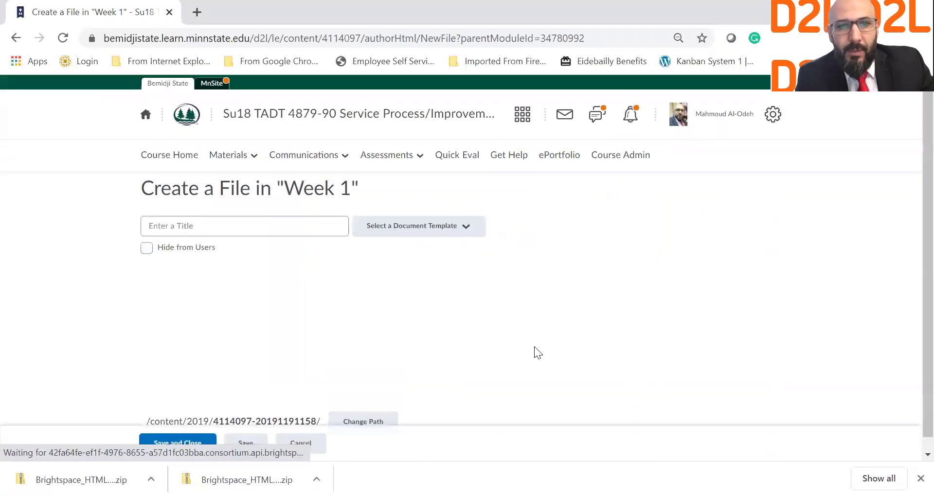
pyautogui.click(450, 235)
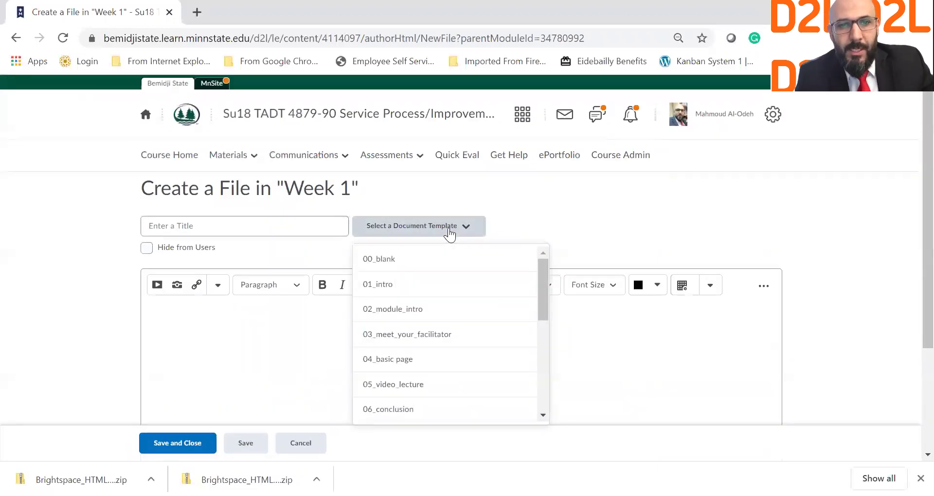
pyautogui.scroll(-4, 495, 273)
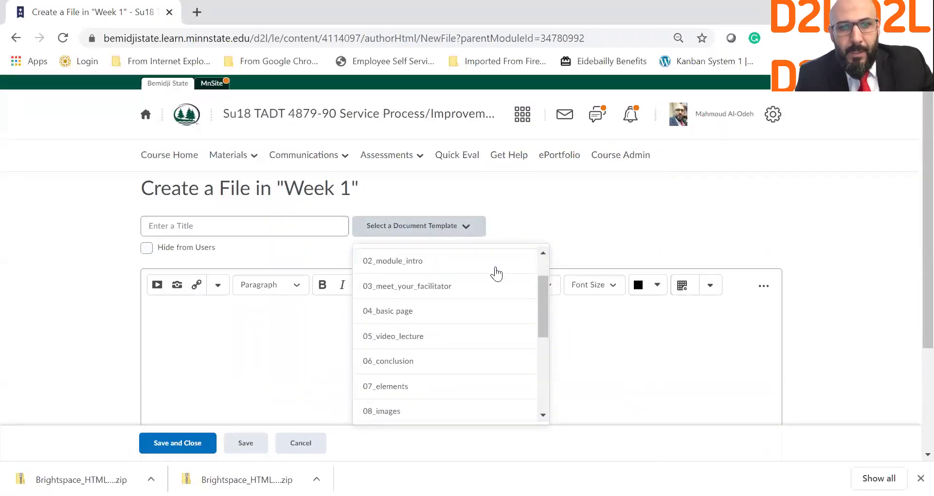
pyautogui.scroll(-3, 495, 273)
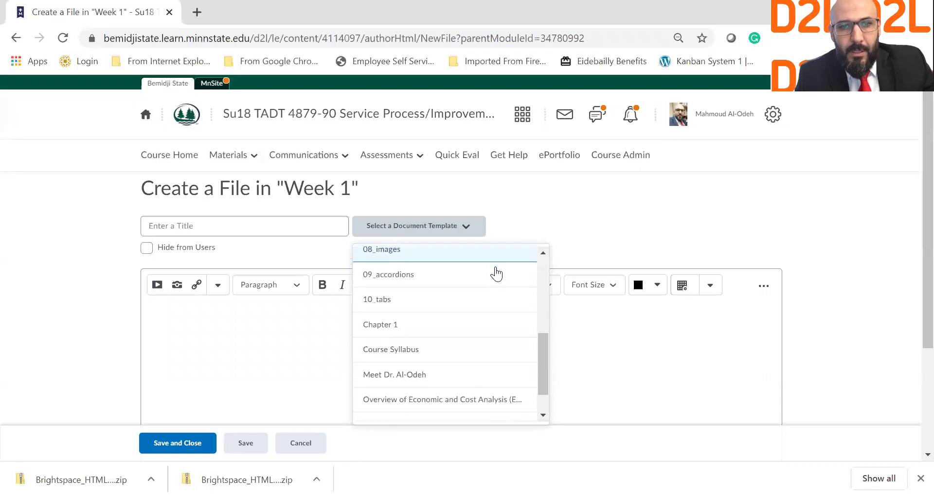
pyautogui.click(413, 330)
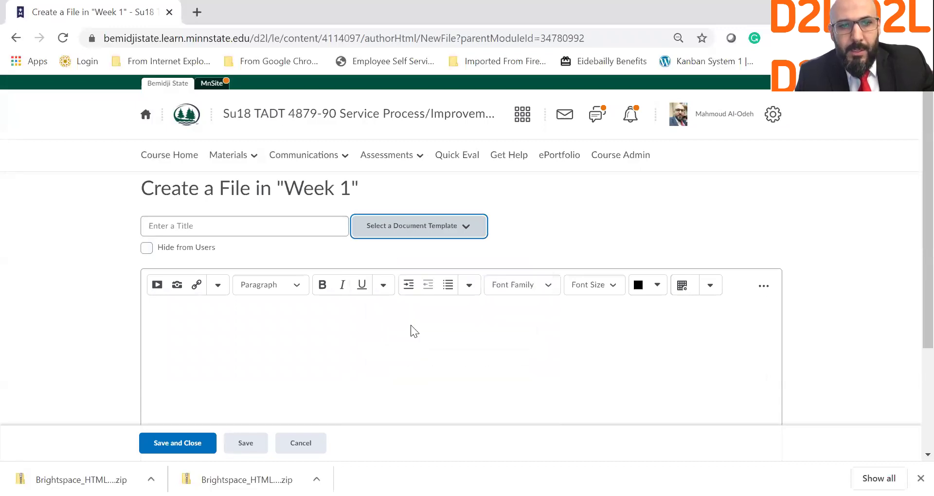
pyautogui.scroll(-6, 411, 325)
pyautogui.scroll(-10, 411, 325)
pyautogui.scroll(20, 411, 326)
# Browse the course Template folder for a template file, then cancel without adding one.
pyautogui.click(437, 228)
pyautogui.scroll(-5, 454, 328)
pyautogui.scroll(-1, 457, 330)
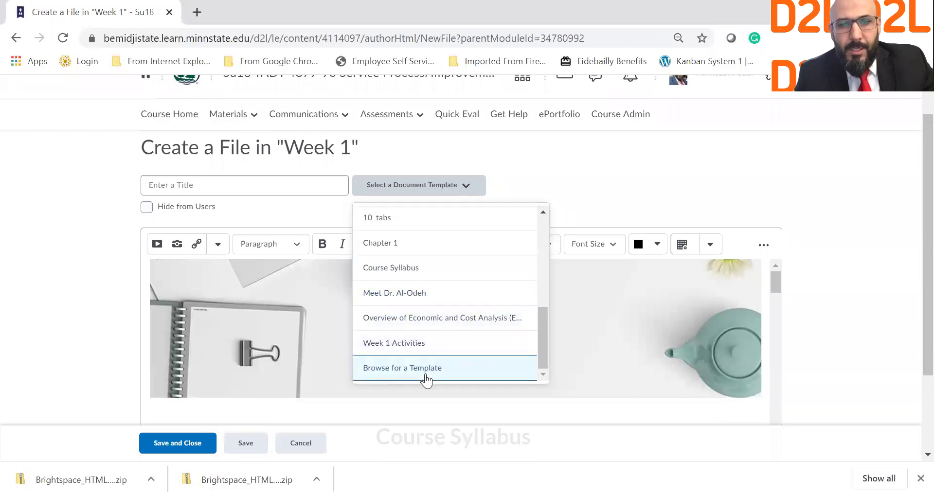
pyautogui.click(427, 375)
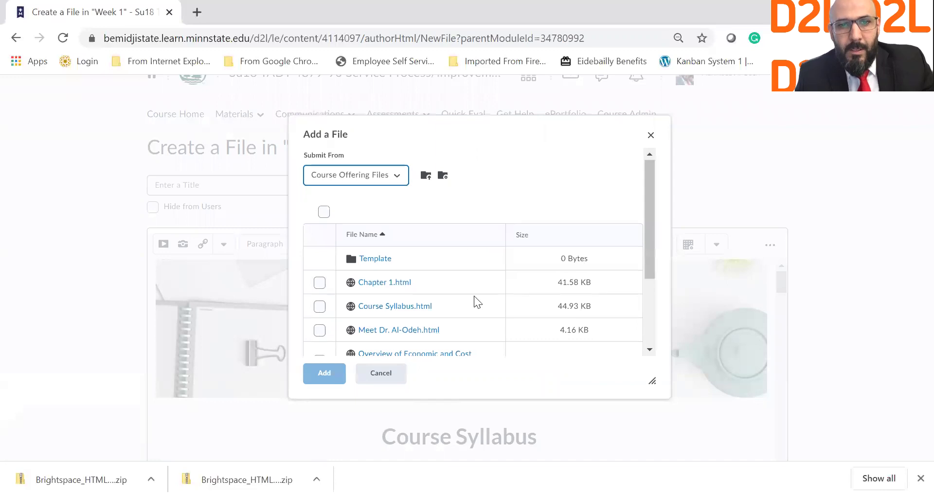
pyautogui.scroll(-2, 474, 296)
pyautogui.scroll(2, 474, 296)
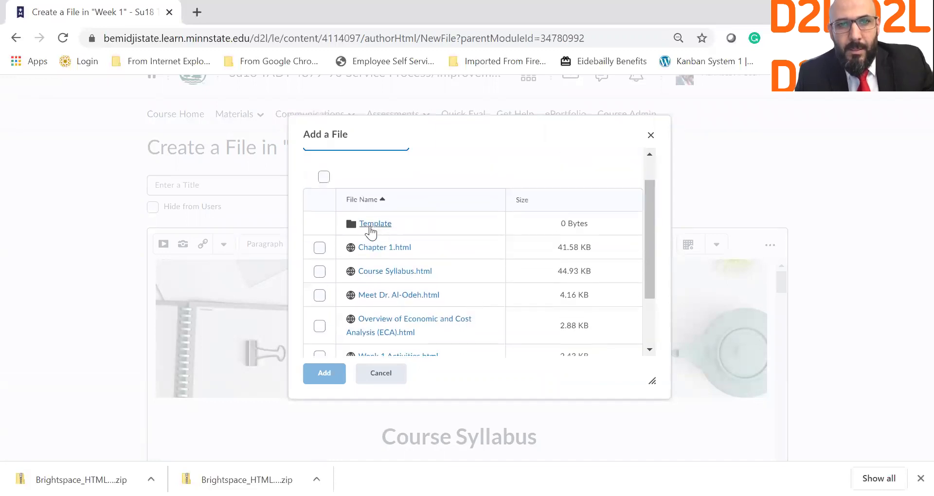
pyautogui.click(370, 225)
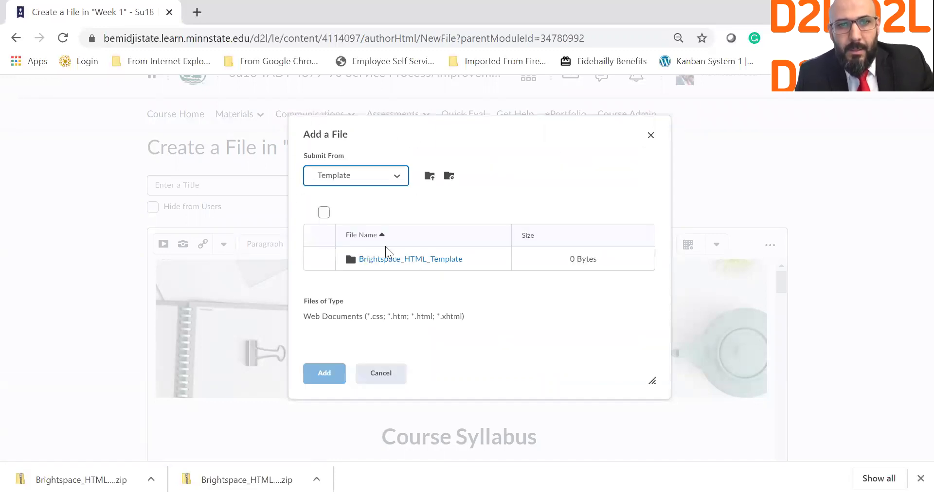
pyautogui.click(391, 387)
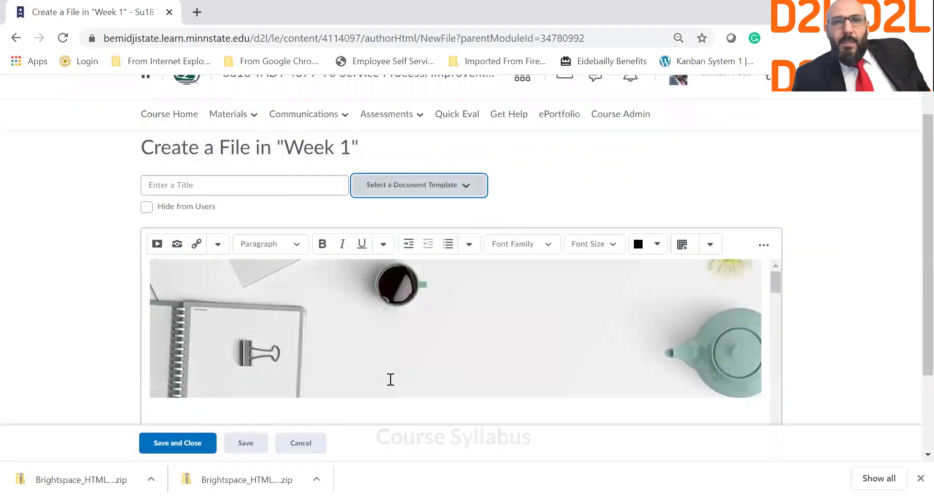
# Replace the file body with the 03_meet_your_facilitator template.
pyautogui.click(404, 195)
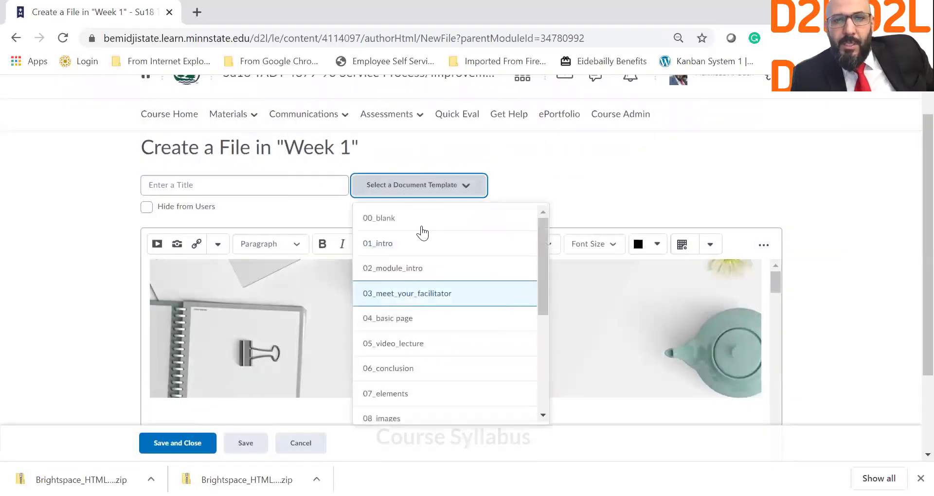
pyautogui.click(418, 295)
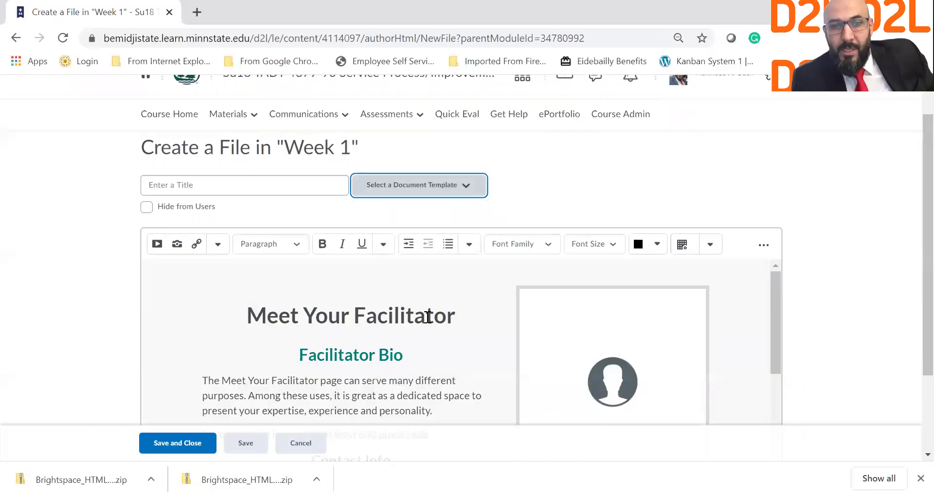
pyautogui.scroll(-1, 377, 332)
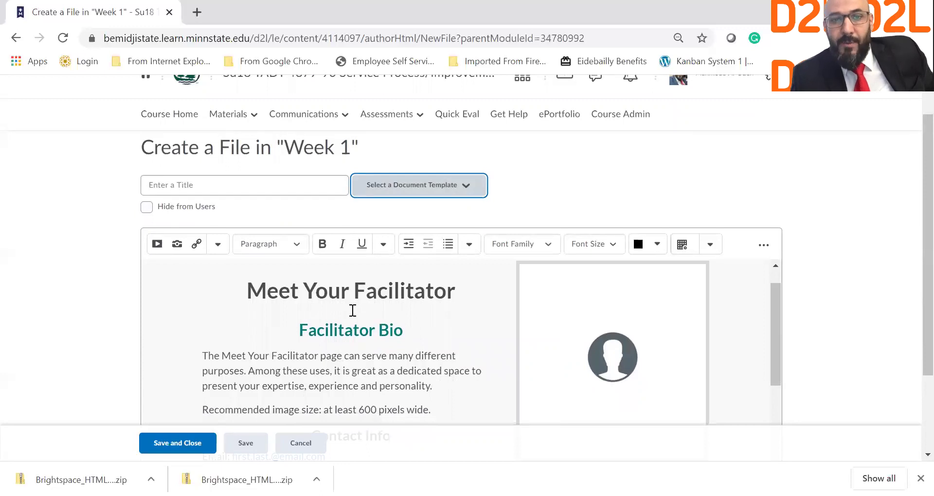
pyautogui.click(438, 186)
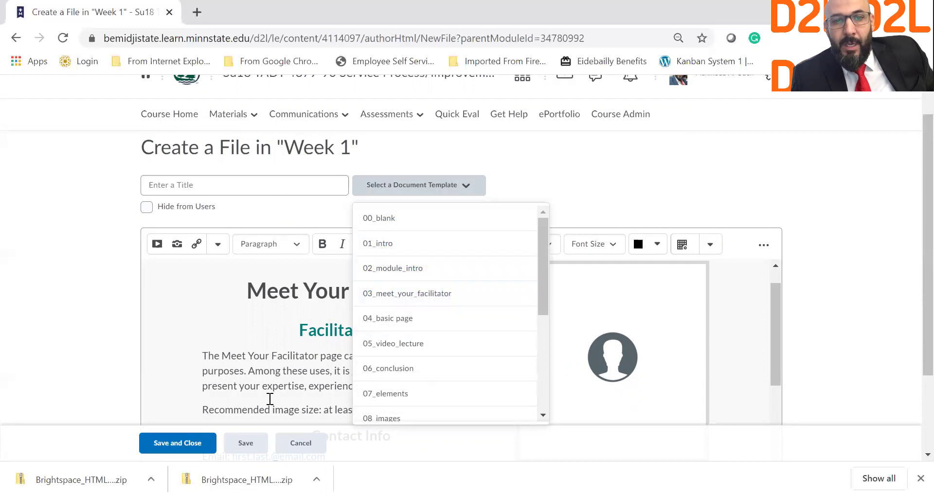
pyautogui.click(303, 289)
pyautogui.scroll(-1, 302, 289)
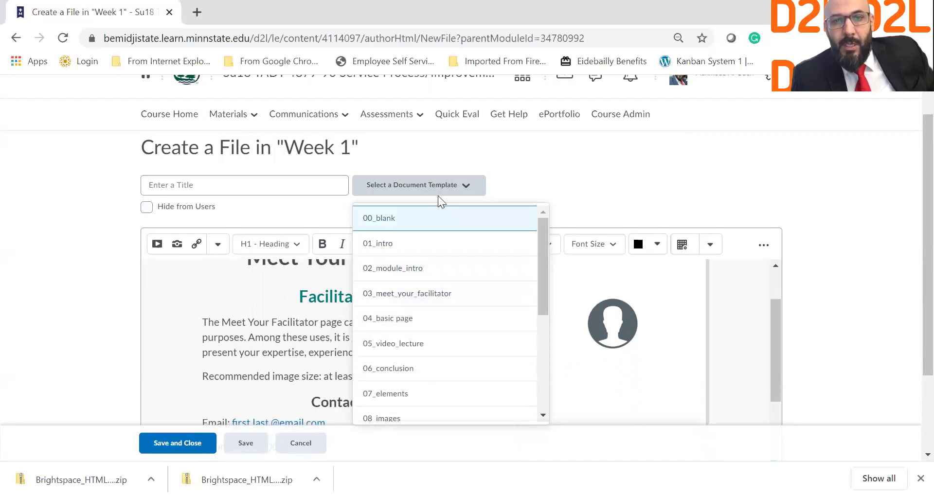
# Review the template, selecting its bio paragraphs and placeholder profile image.
pyautogui.click(467, 185)
pyautogui.scroll(1, 319, 317)
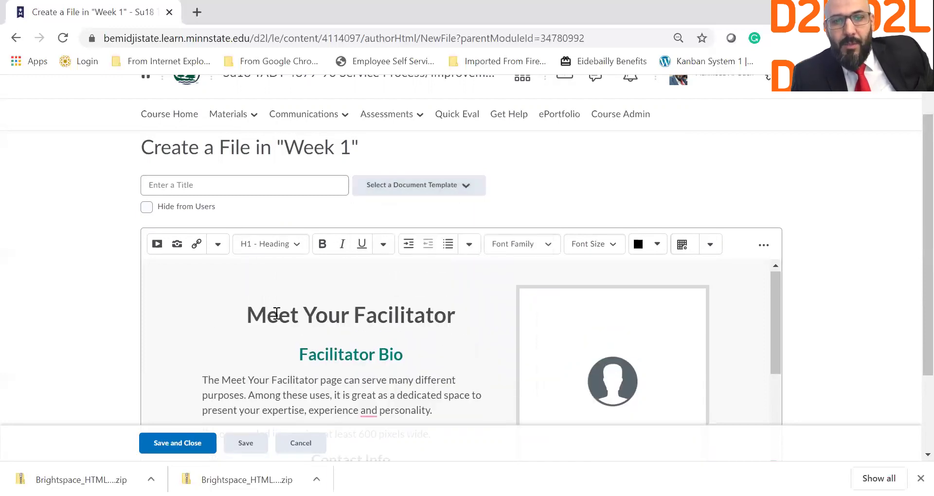
pyautogui.scroll(-2, 313, 359)
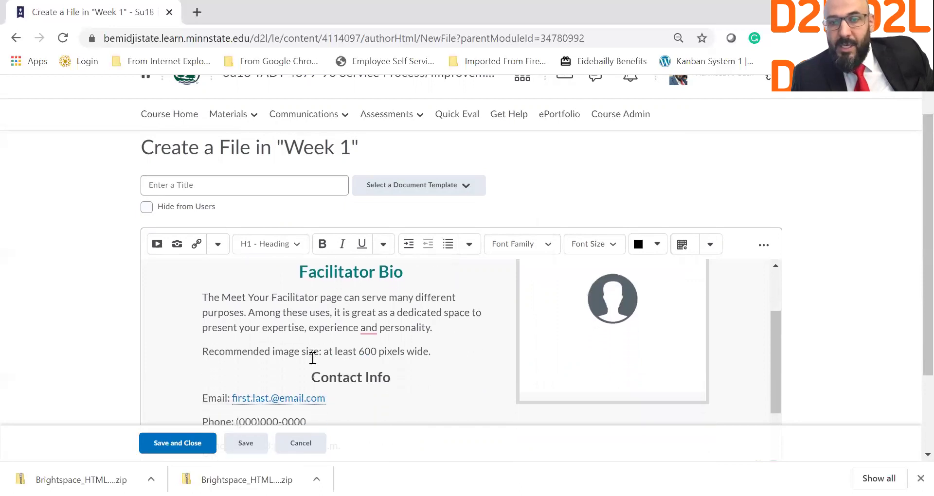
pyautogui.moveTo(214, 296); pyautogui.dragTo(434, 344)
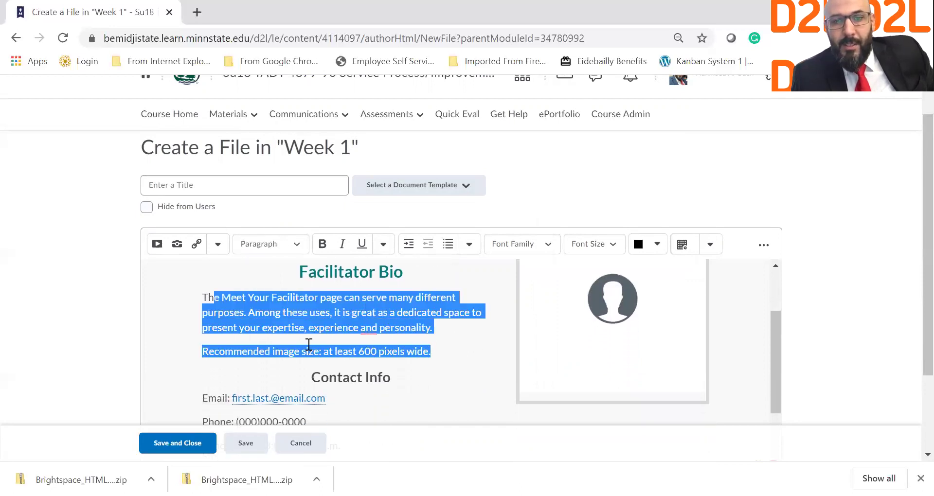
pyautogui.click(620, 316)
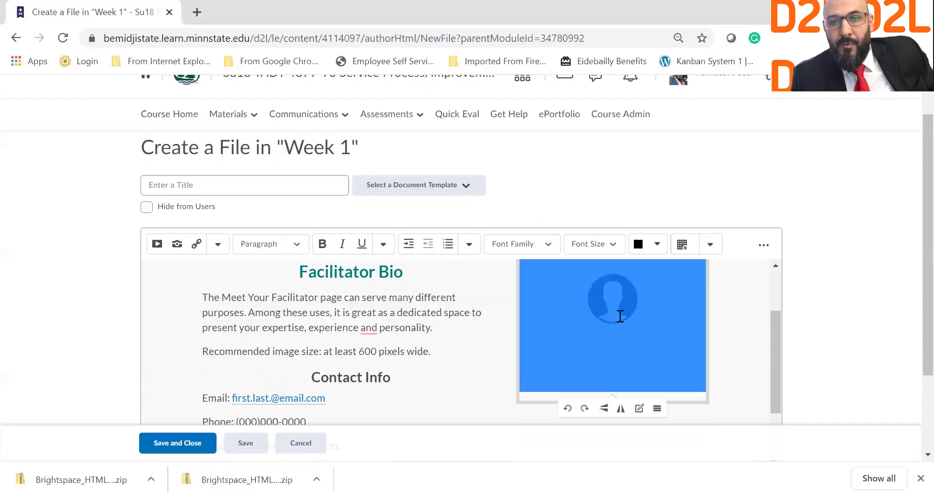
pyautogui.scroll(2, 621, 317)
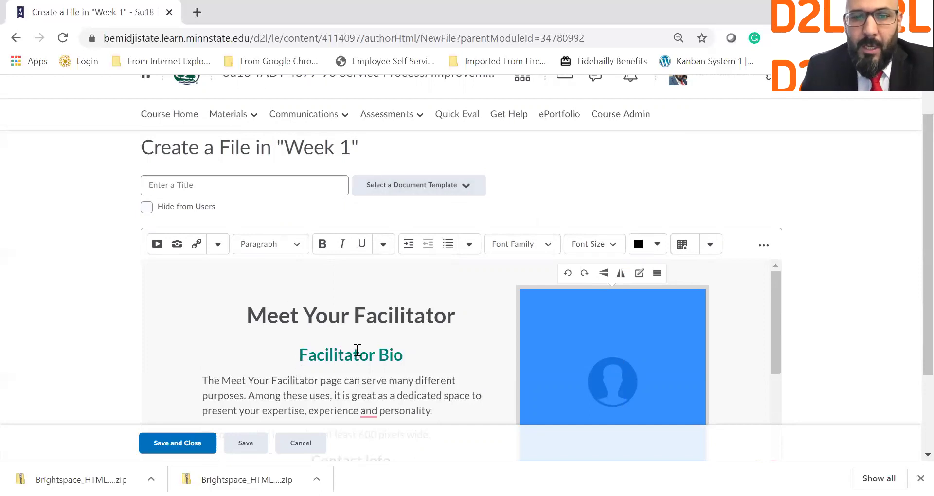
# Change the main heading from Meet Your Facilitator to 'Meet Your Professor'.
pyautogui.doubleClick(335, 357)
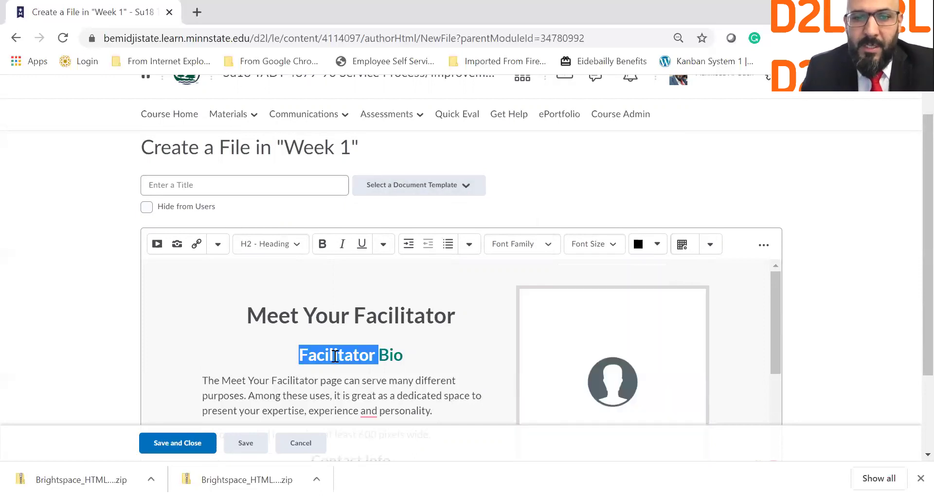
pyautogui.doubleClick(396, 318)
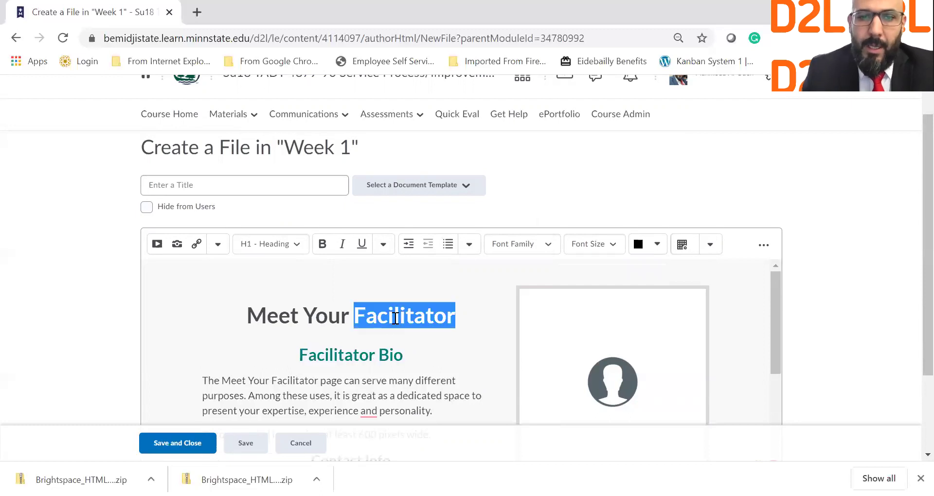
pyautogui.write('P')
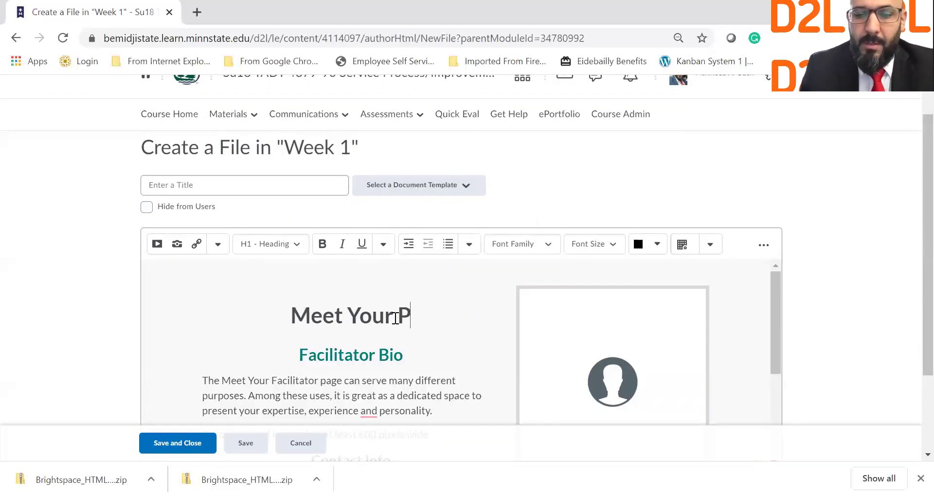
pyautogui.write('rofessot')
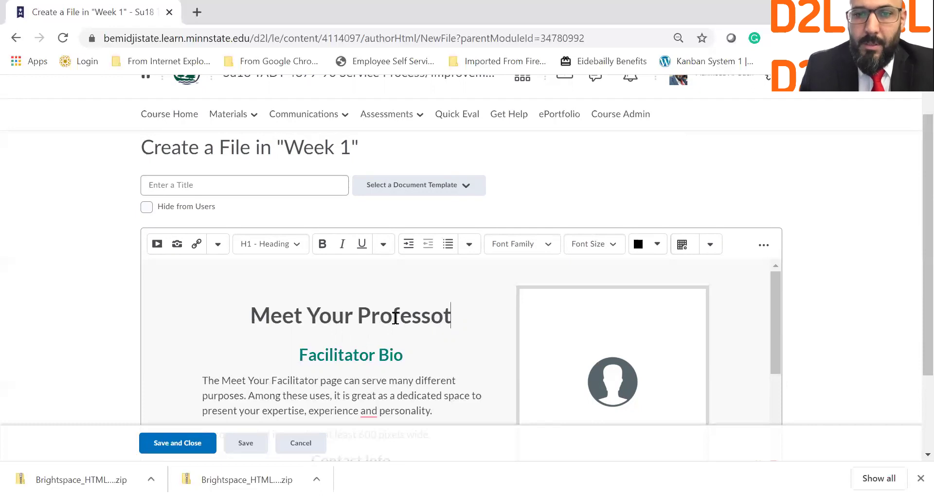
pyautogui.press('BackSpace')
pyautogui.write('r')
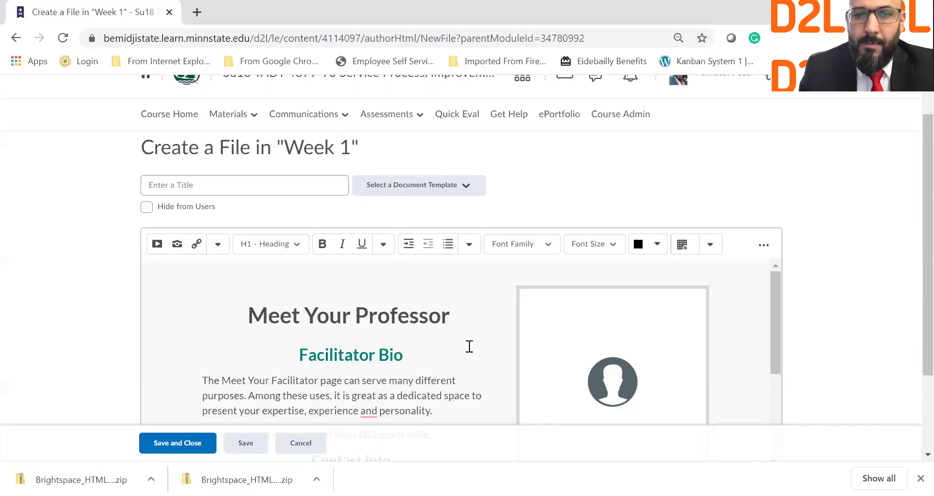
pyautogui.press('BackSpace')
# Replace Facilitator in the bio subheading with the professor's name.
pyautogui.doubleClick(326, 357)
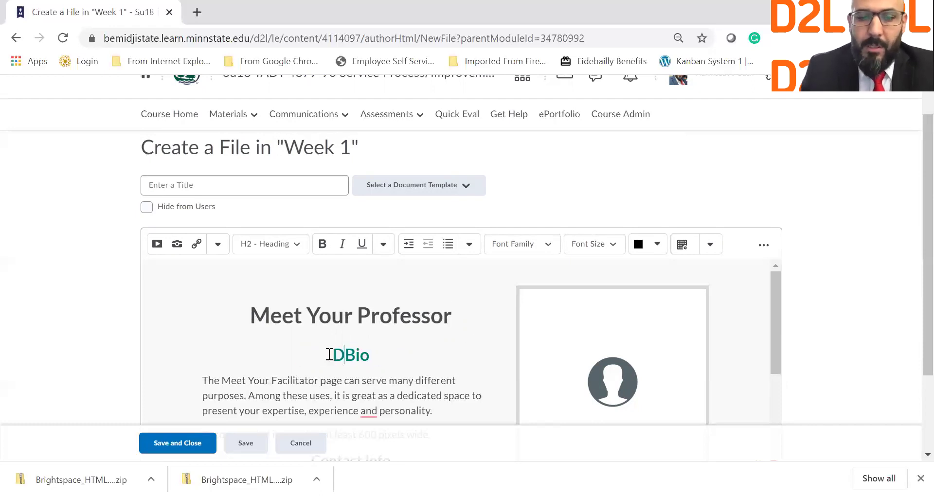
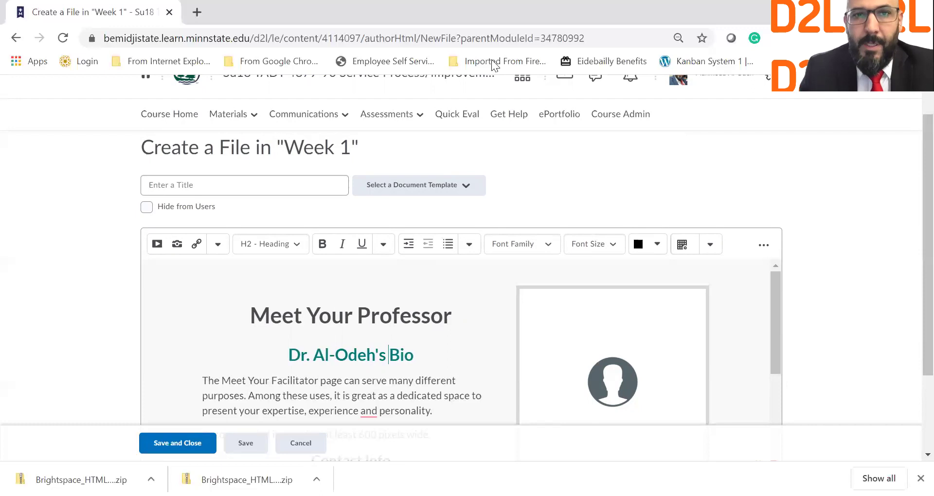
pyautogui.click(197, 12)
# Load the Bemidji State University home page and search the site for the professor's name.
pyautogui.write('be')
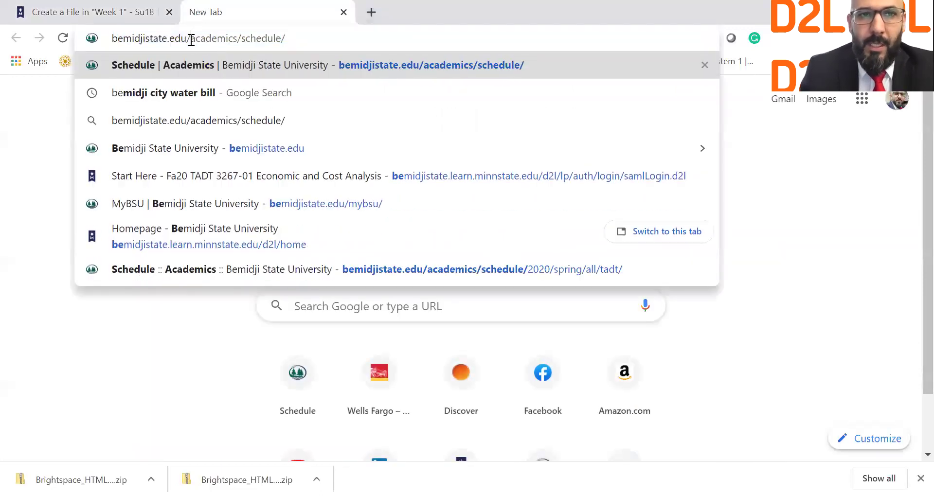
pyautogui.moveTo(189, 39); pyautogui.dragTo(372, 32)
pyautogui.press('BackSpace')
pyautogui.press('Return')
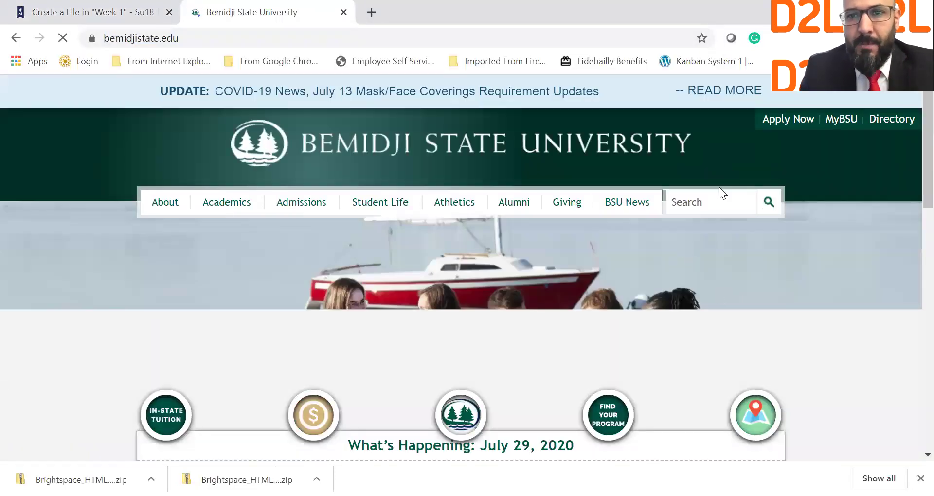
pyautogui.click(710, 197)
pyautogui.write('mahmoud')
pyautogui.press('Return')
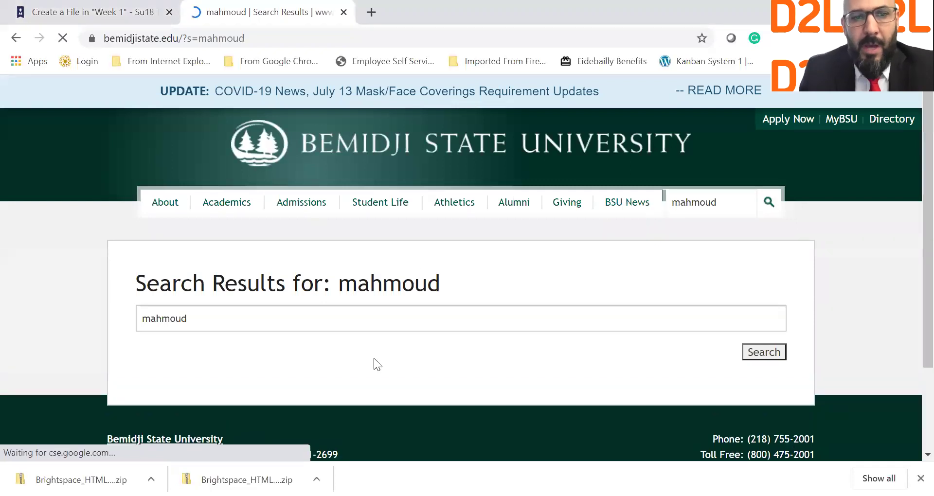
# Open the professor's faculty directory profile and highlight his biography text.
pyautogui.scroll(-2, 328, 289)
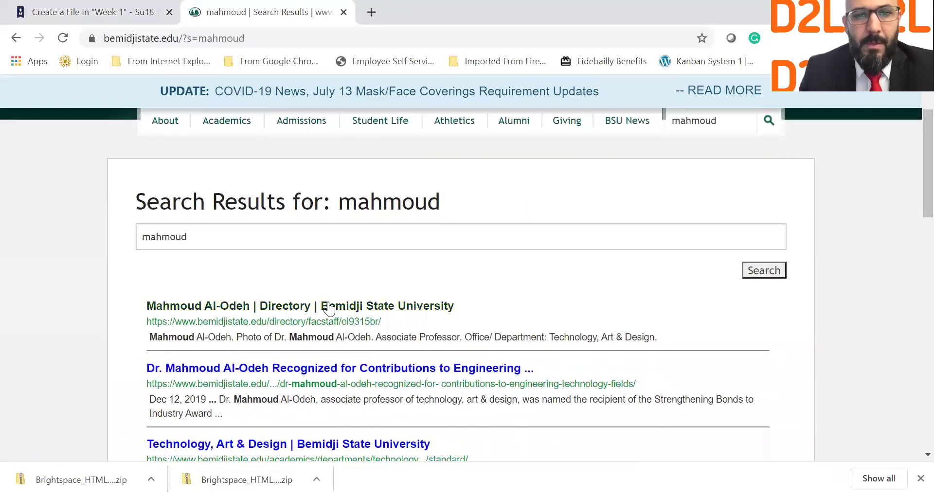
pyautogui.click(328, 301)
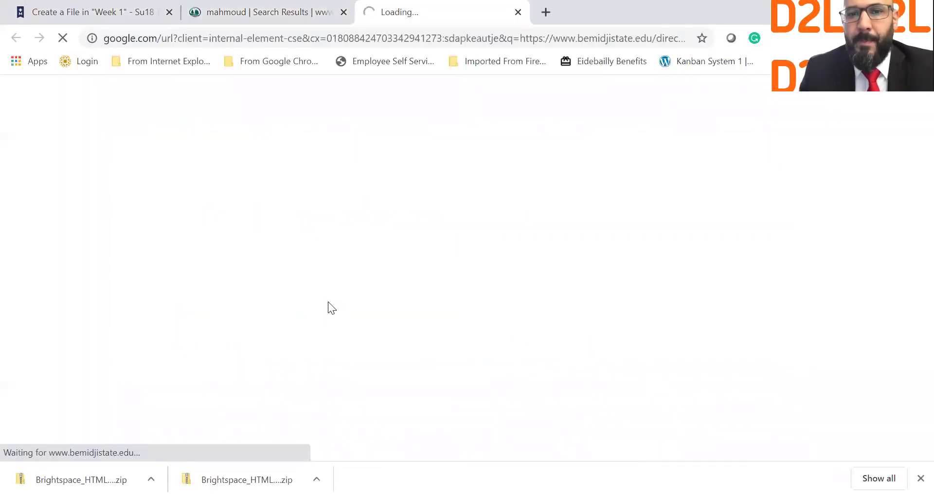
pyautogui.scroll(-3, 328, 303)
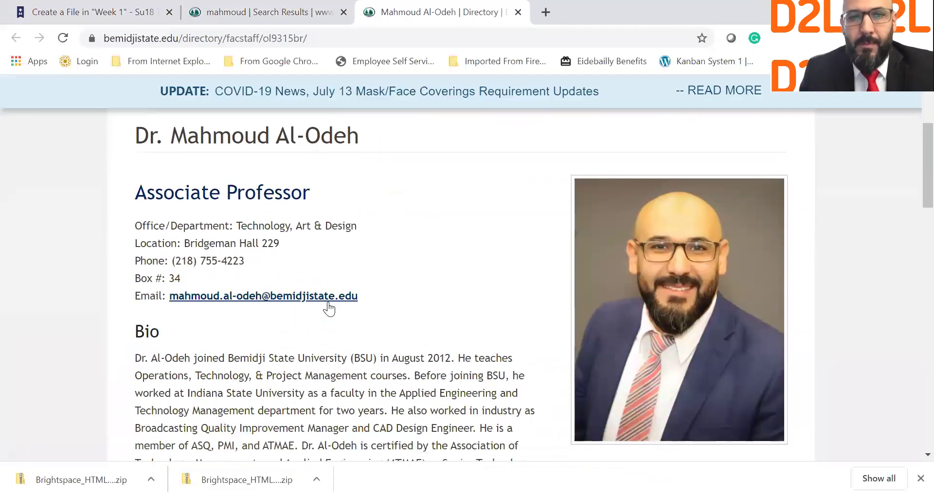
pyautogui.scroll(-1, 329, 308)
pyautogui.moveTo(134, 310); pyautogui.dragTo(569, 337)
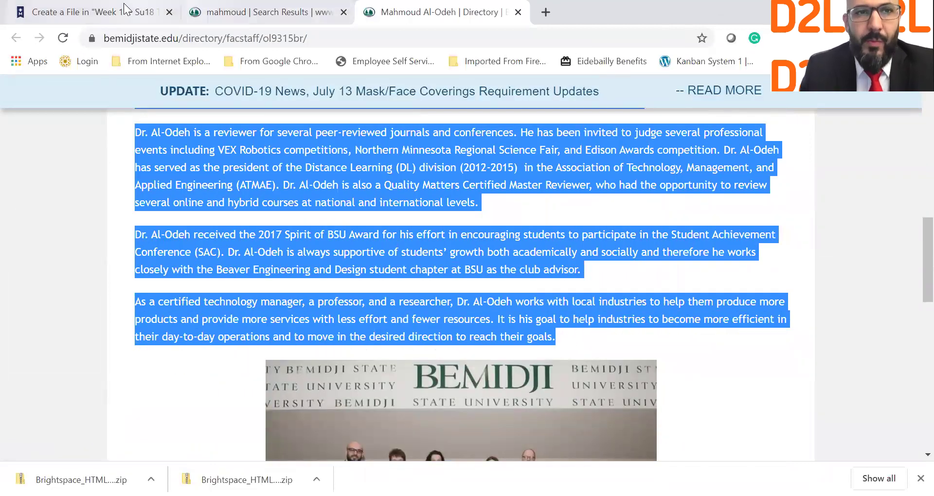
pyautogui.click(114, 12)
# Delete the template's placeholder intro paragraph.
pyautogui.scroll(-1, 281, 344)
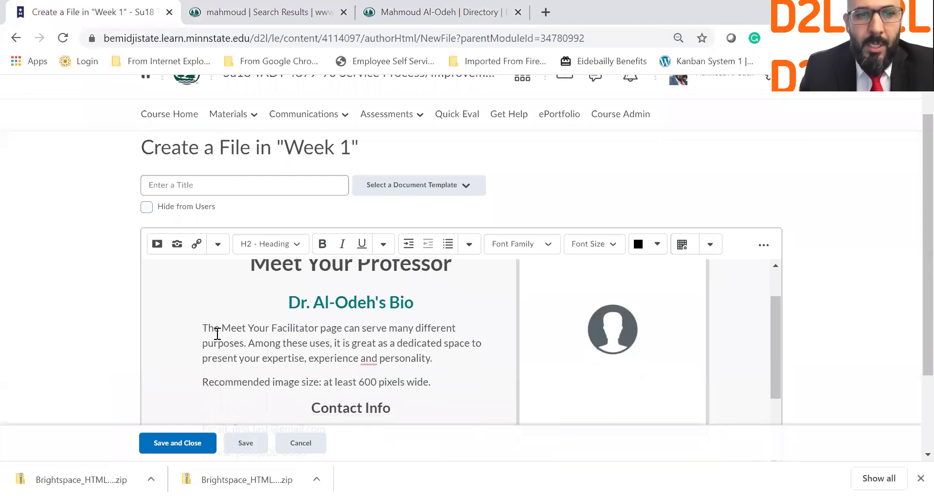
pyautogui.moveTo(208, 328); pyautogui.dragTo(430, 383)
pyautogui.press('BackSpace')
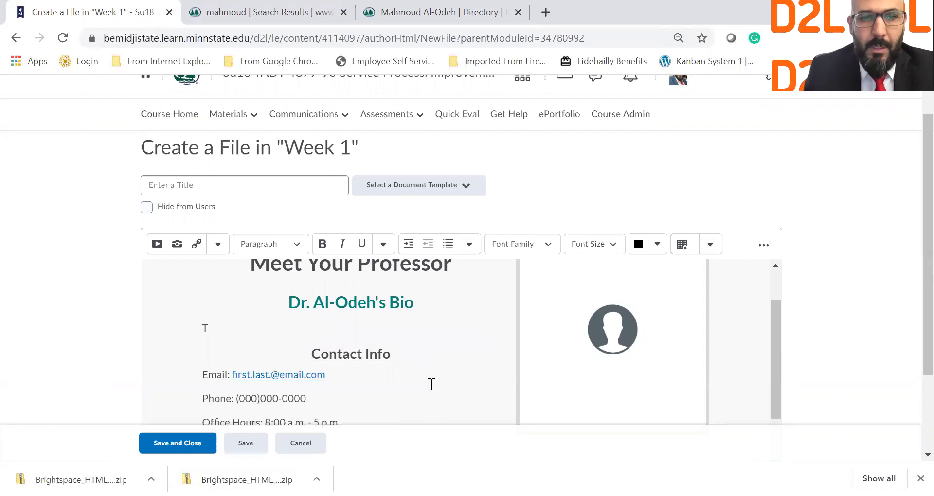
pyautogui.scroll(-5, 431, 384)
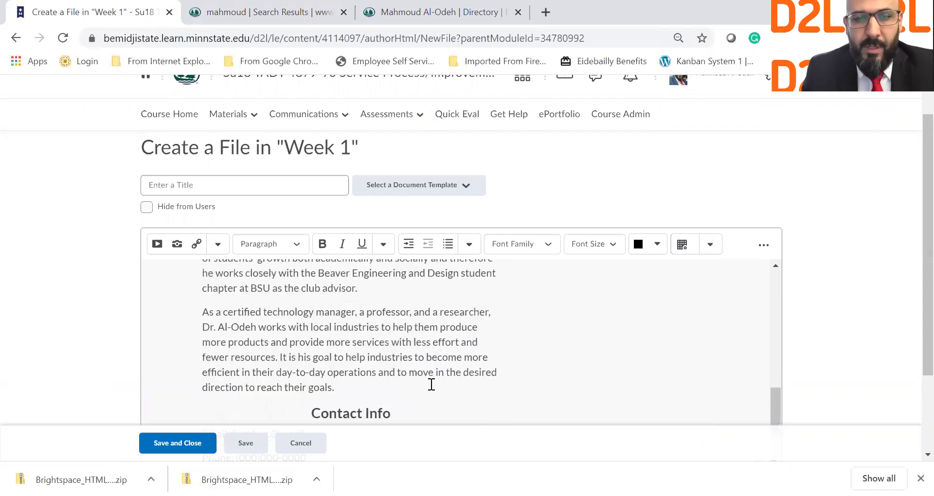
# Replace the placeholder e-mail address and phone number with the professor's contact details.
pyautogui.moveTo(233, 297); pyautogui.dragTo(324, 297)
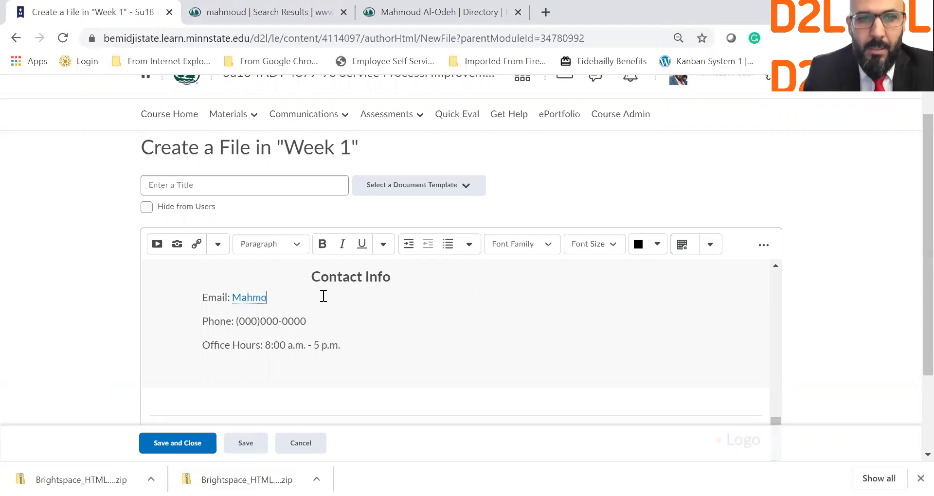
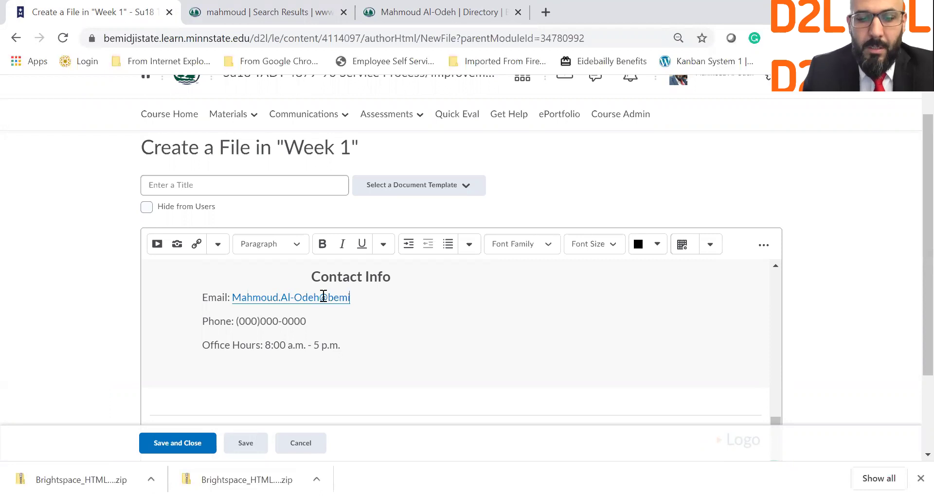
pyautogui.moveTo(239, 322); pyautogui.dragTo(257, 323)
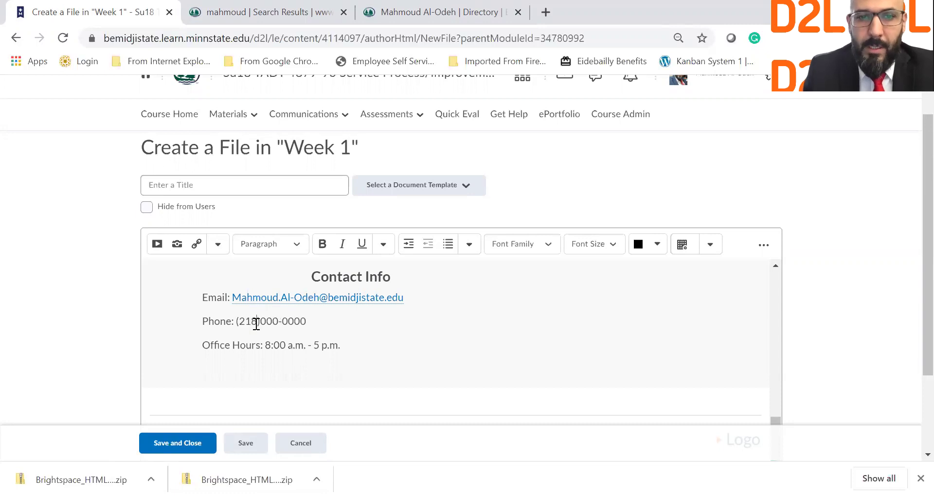
pyautogui.doubleClick(265, 322)
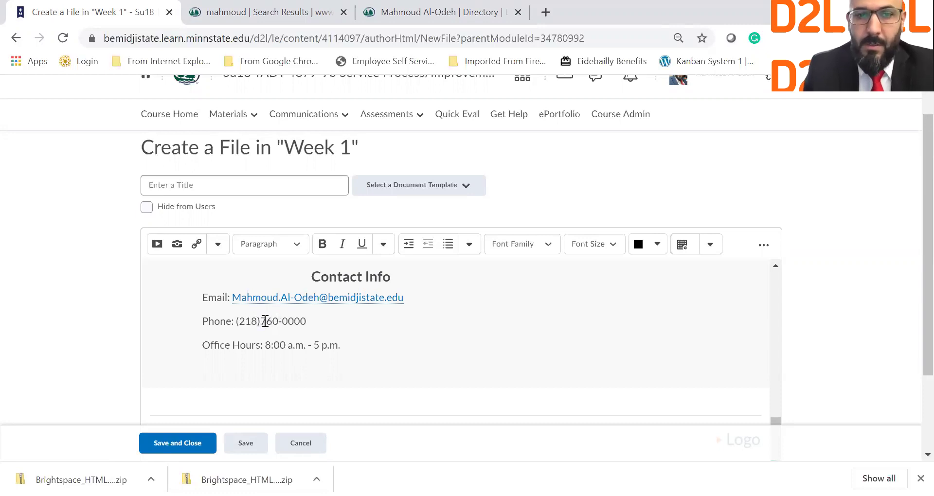
pyautogui.doubleClick(297, 317)
pyautogui.click(280, 325)
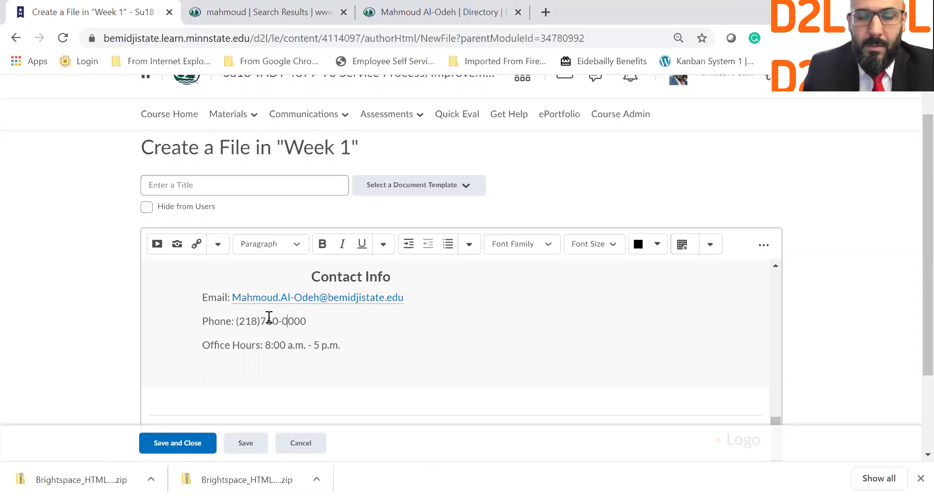
pyautogui.doubleClick(298, 323)
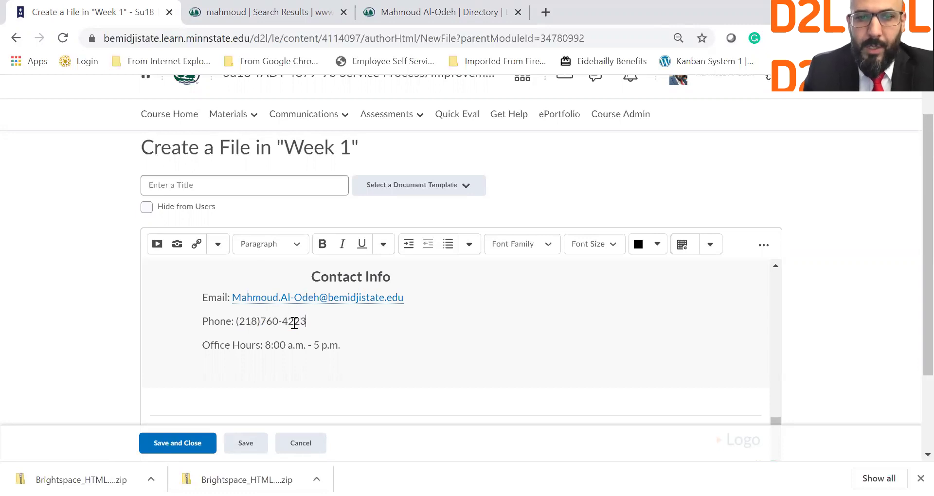
# Change the office hours to M-F starting at 2:00 a.m.
pyautogui.press('BackSpace')
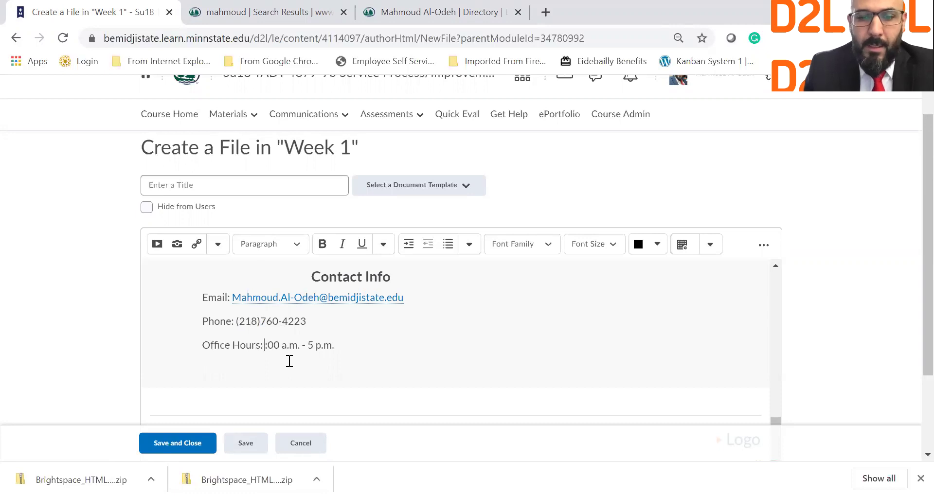
pyautogui.write('2')
pyautogui.click(320, 346)
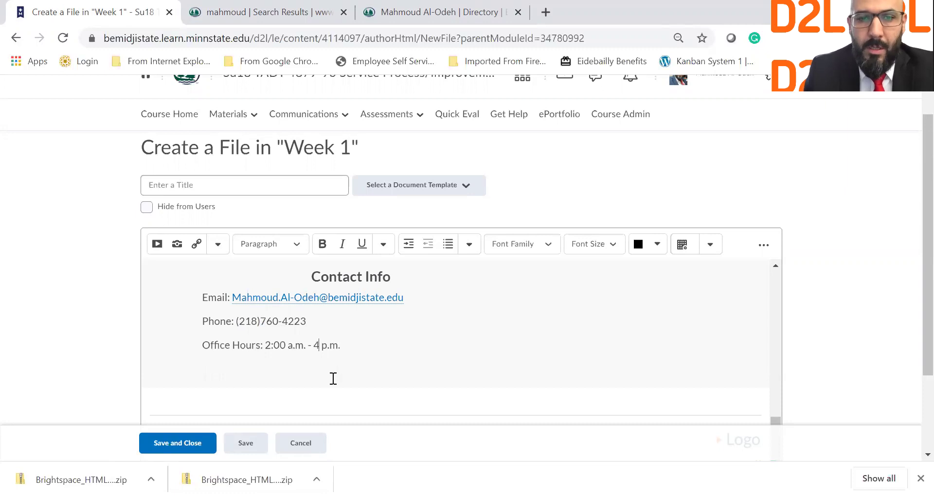
pyautogui.click(262, 346)
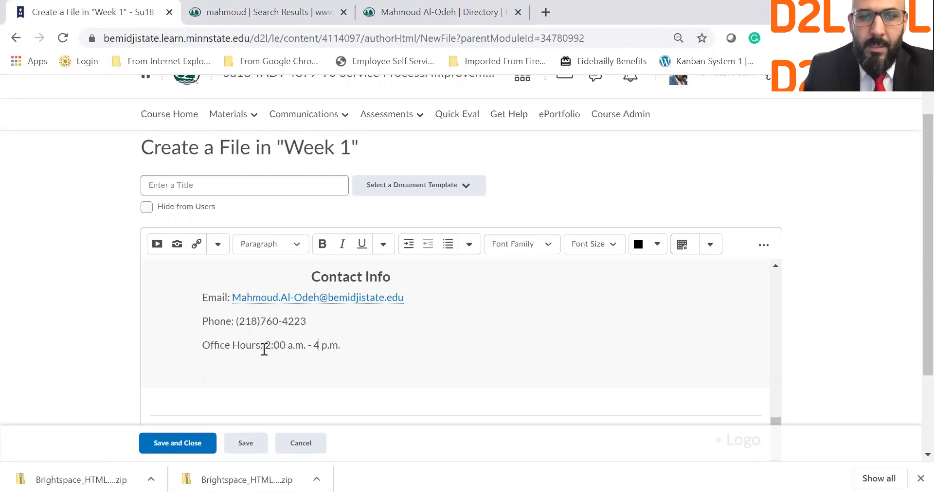
pyautogui.write('M-')
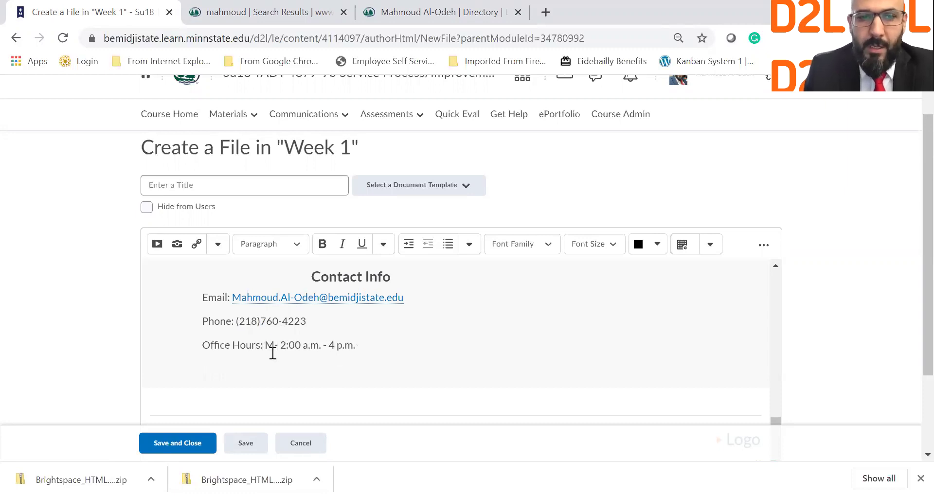
pyautogui.write('F')
pyautogui.click(339, 349)
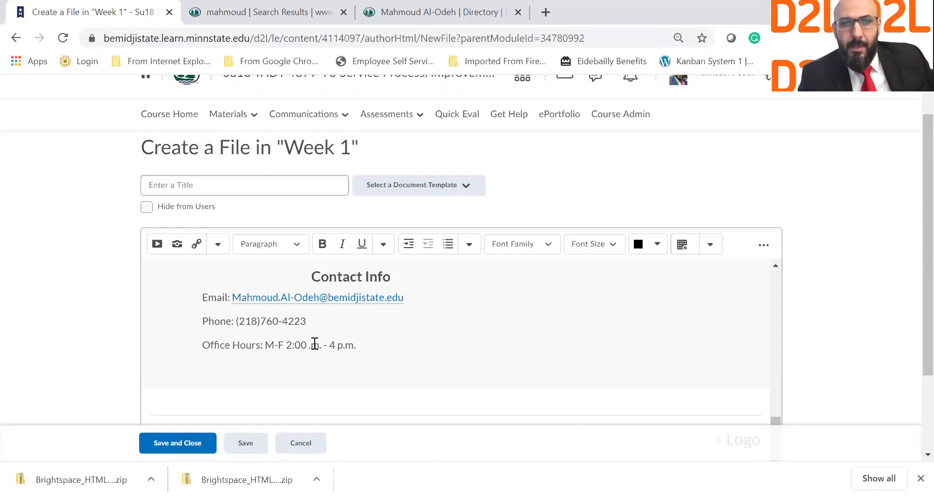
# Delete the placeholder profile image, then undo the deletion.
pyautogui.scroll(5, 336, 345)
pyautogui.scroll(5, 519, 297)
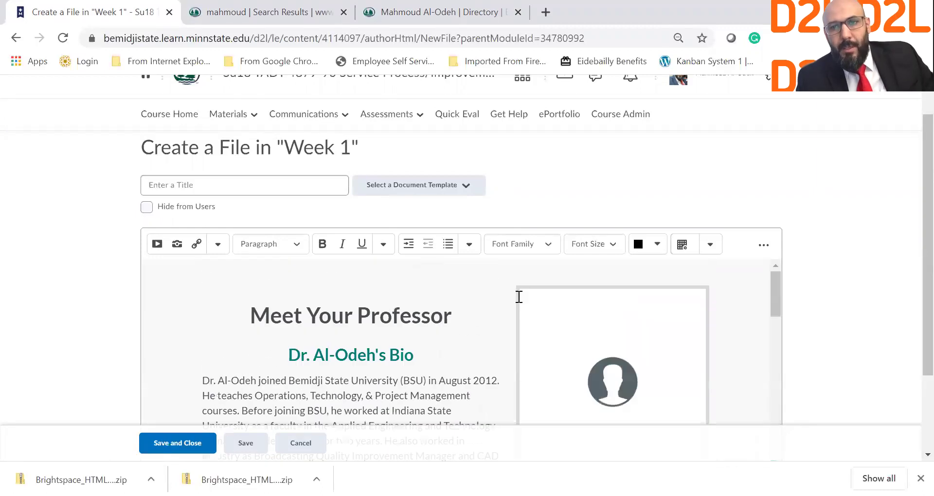
pyautogui.click(603, 340)
pyautogui.scroll(-3, 611, 340)
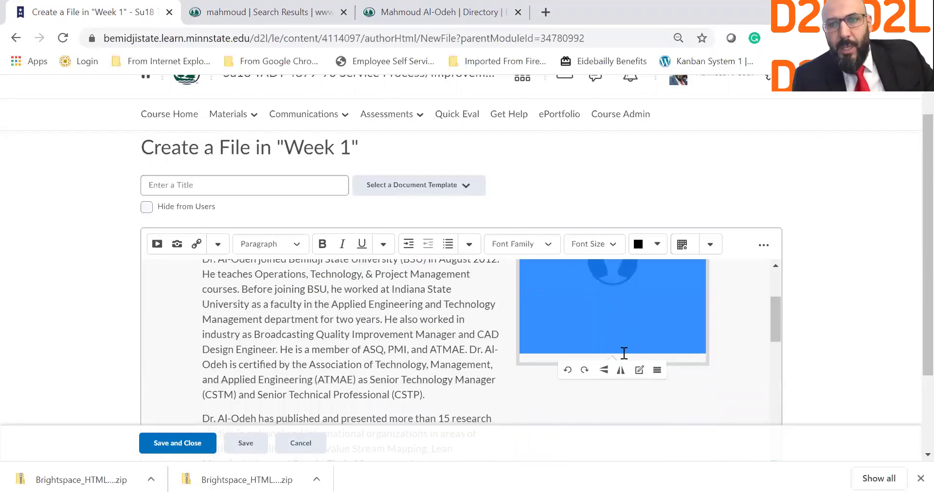
pyautogui.scroll(3, 623, 354)
pyautogui.press('Delete')
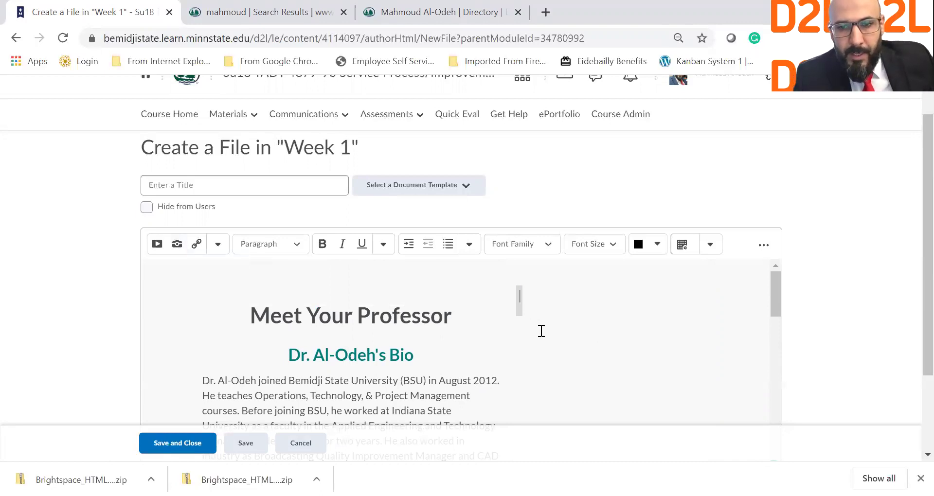
pyautogui.hotkey('ctrl', 'z')
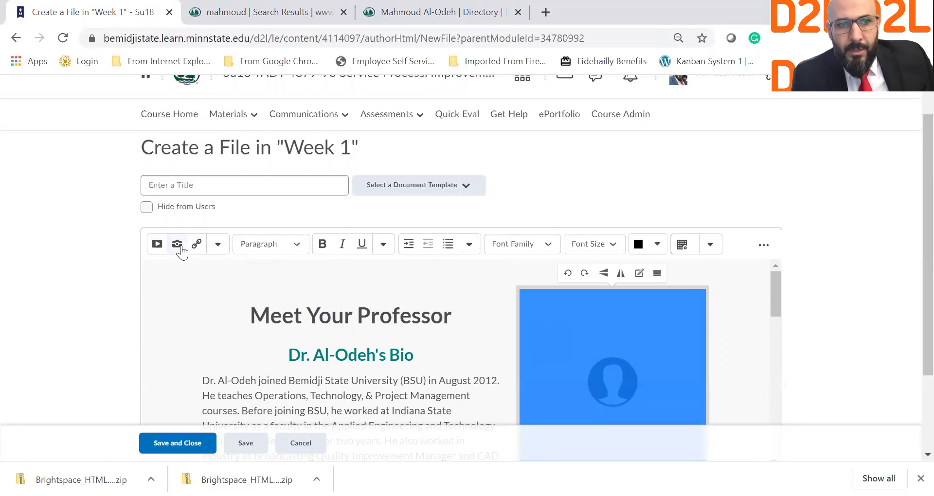
# Upload the instructor's headshot photo from the computer as a new image.
pyautogui.click(178, 247)
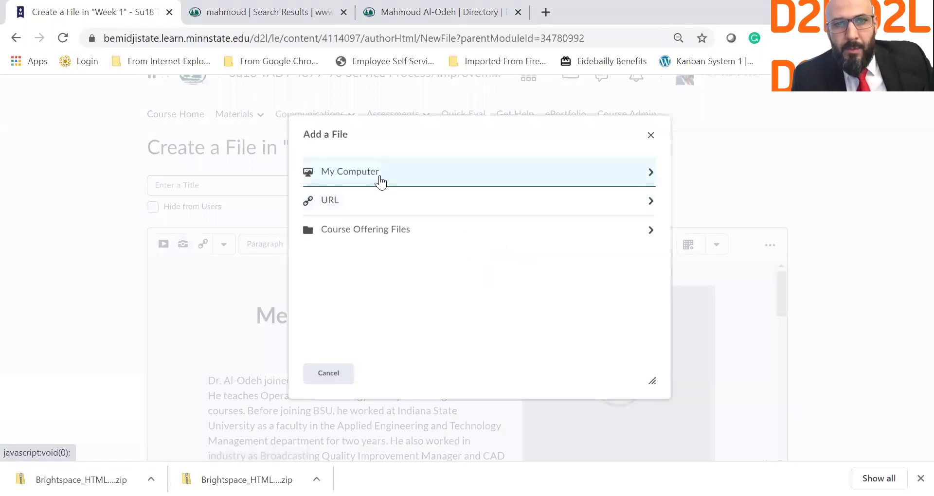
pyautogui.click(380, 182)
pyautogui.click(354, 182)
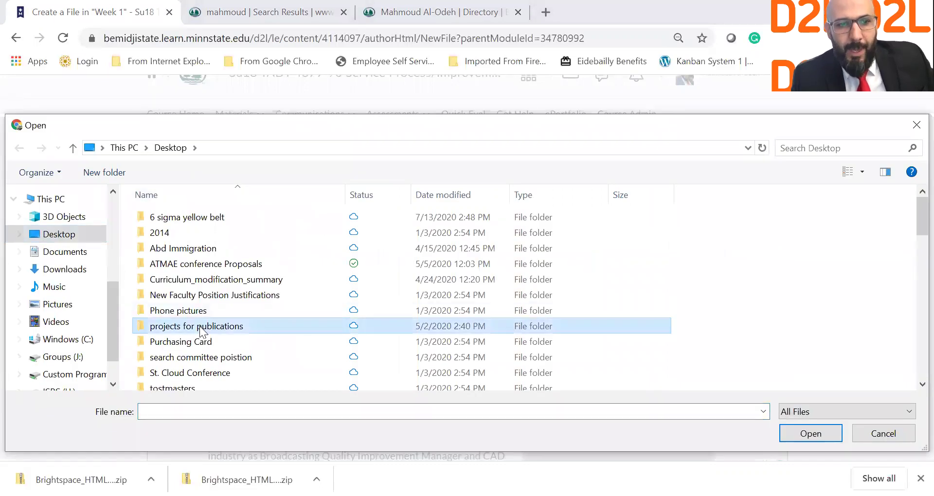
pyautogui.scroll(-4, 201, 332)
pyautogui.scroll(-2, 201, 333)
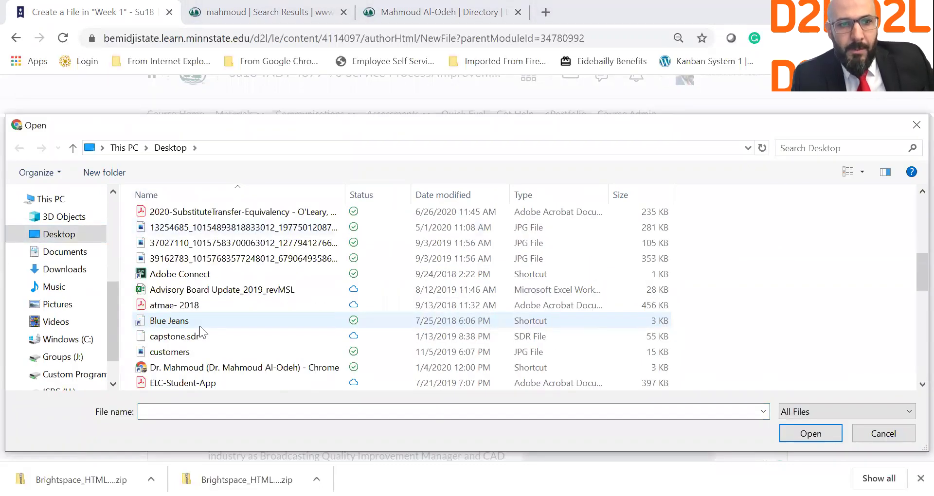
pyautogui.scroll(-2, 200, 327)
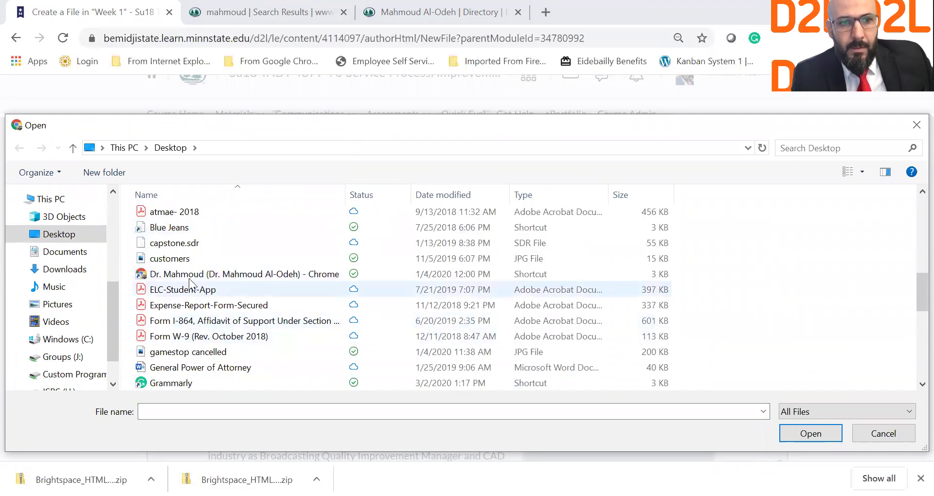
pyautogui.scroll(-3, 211, 338)
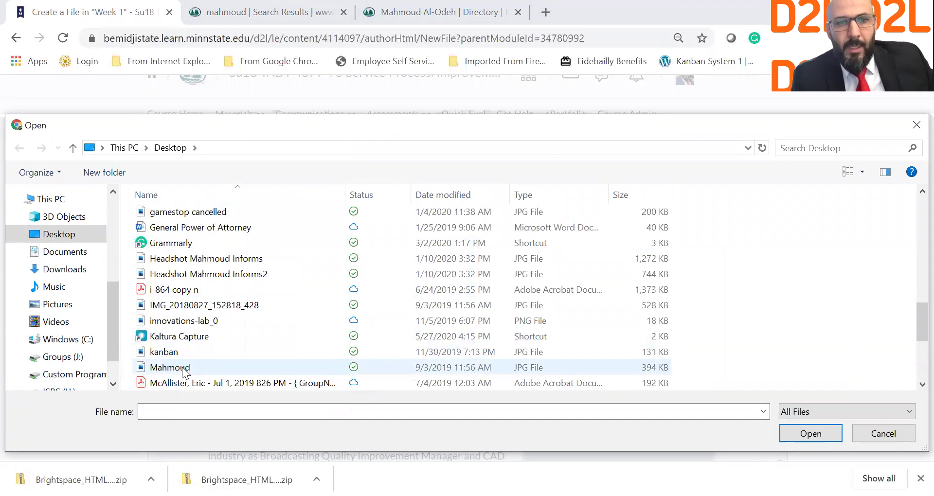
pyautogui.doubleClick(183, 369)
pyautogui.click(326, 374)
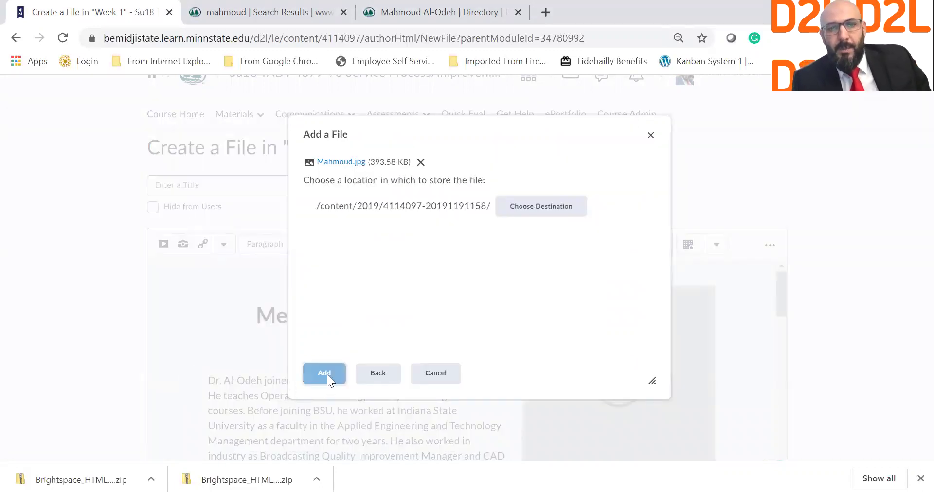
# Confirm the photo's alternative text and insert it beside the bio.
pyautogui.click(507, 258)
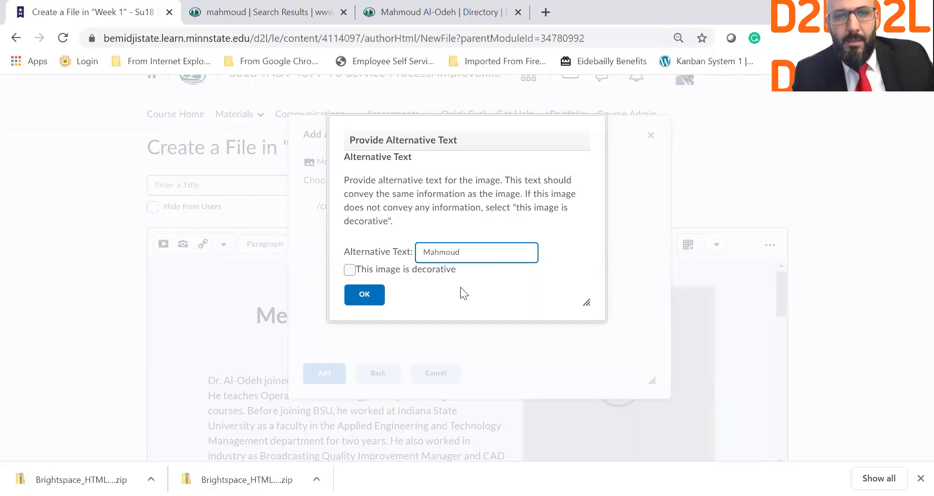
pyautogui.click(366, 294)
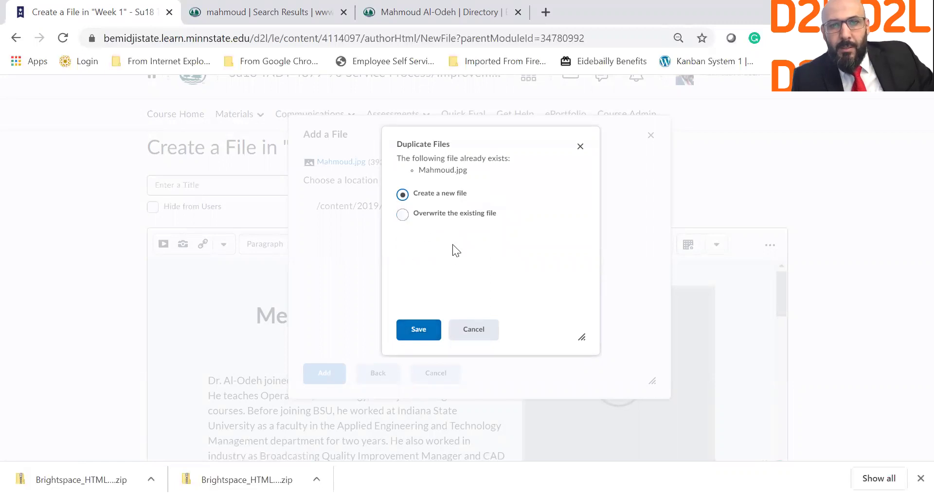
pyautogui.click(412, 328)
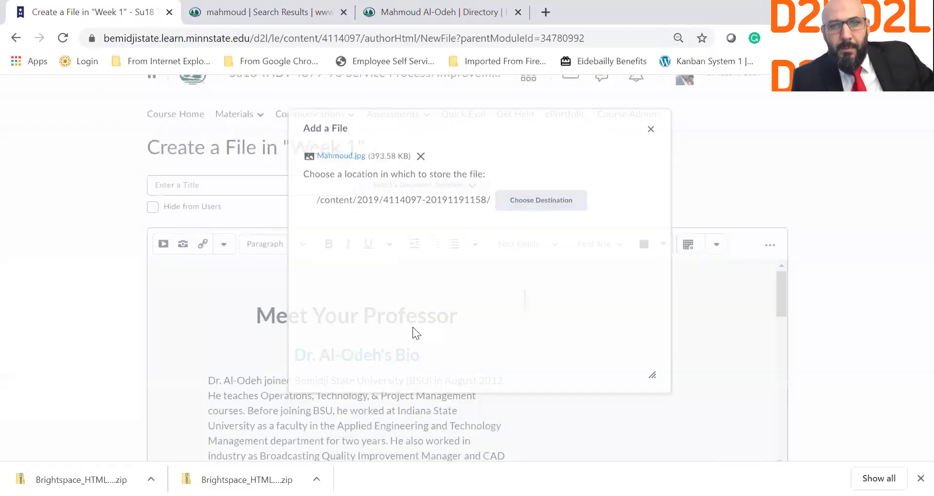
pyautogui.scroll(-2, 557, 360)
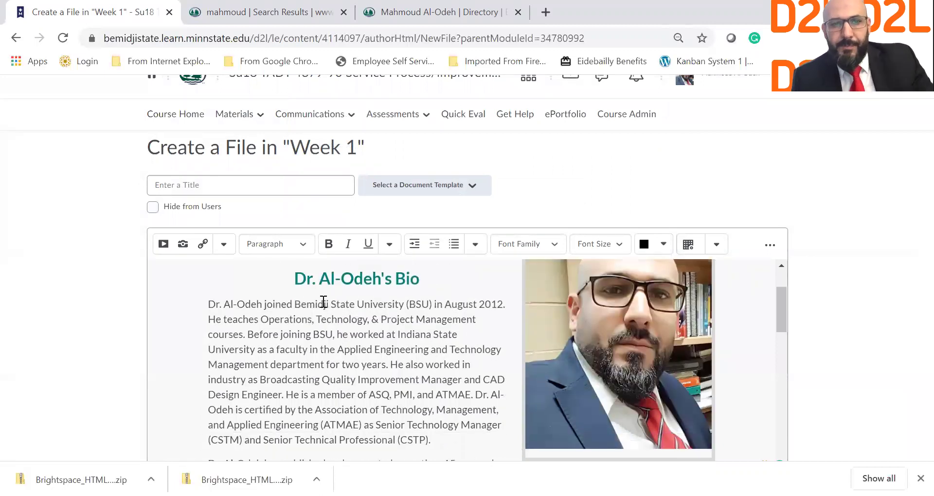
# Title the file 'Meet Dr.' plus the professor's surname, then select the Logo placeholder text.
pyautogui.click(269, 184)
pyautogui.write('Meet Dr.Al-Odeh')
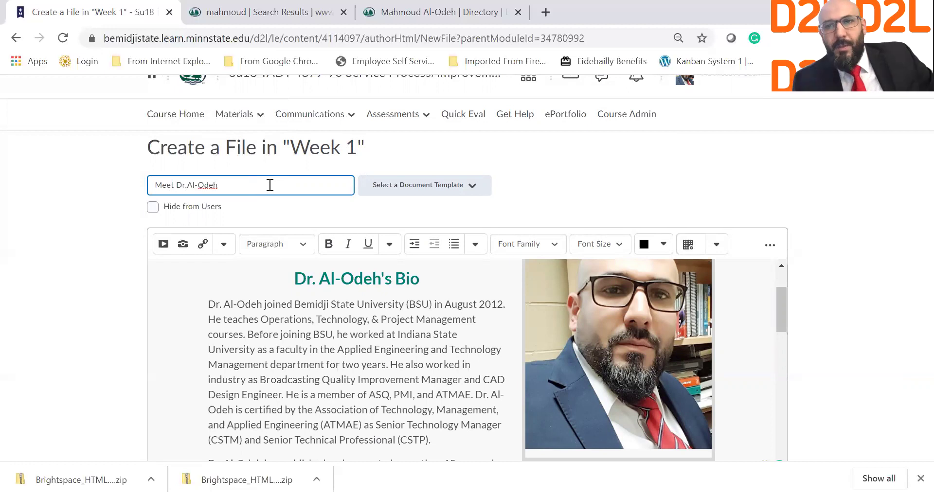
pyautogui.moveTo(786, 291); pyautogui.dragTo(912, 369)
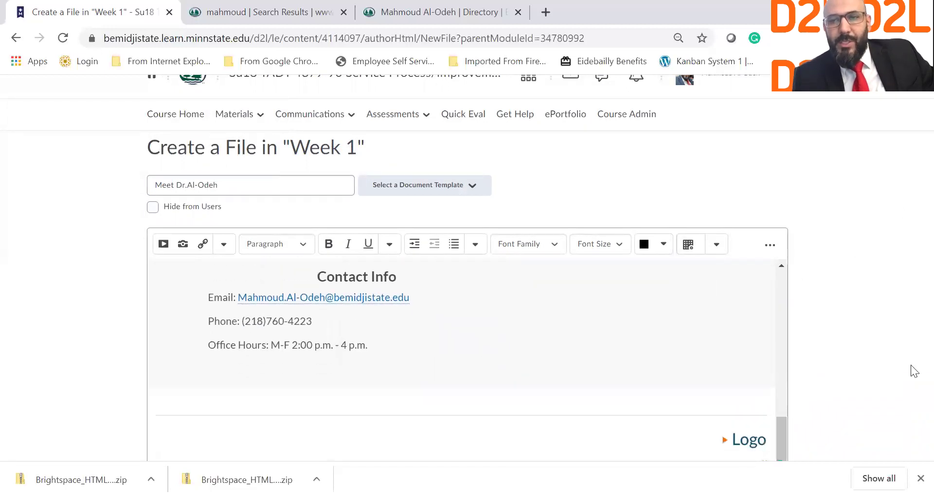
pyautogui.moveTo(733, 440); pyautogui.dragTo(768, 447)
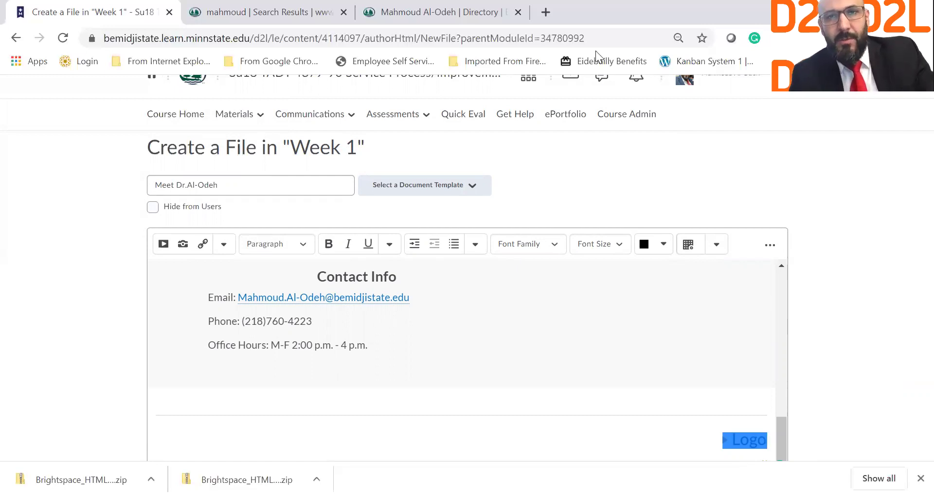
# Check the BSU header logo on the directory tab, then open a new Google tab.
pyautogui.click(487, 9)
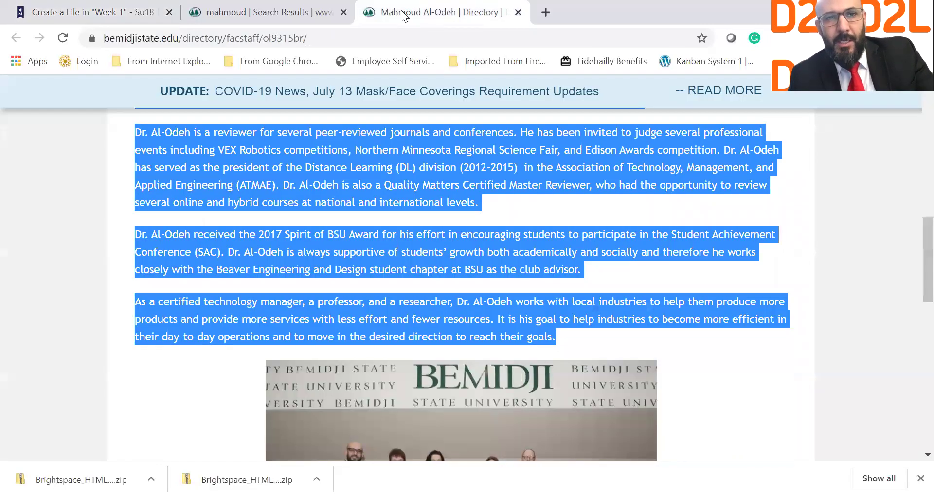
pyautogui.scroll(10, 387, 248)
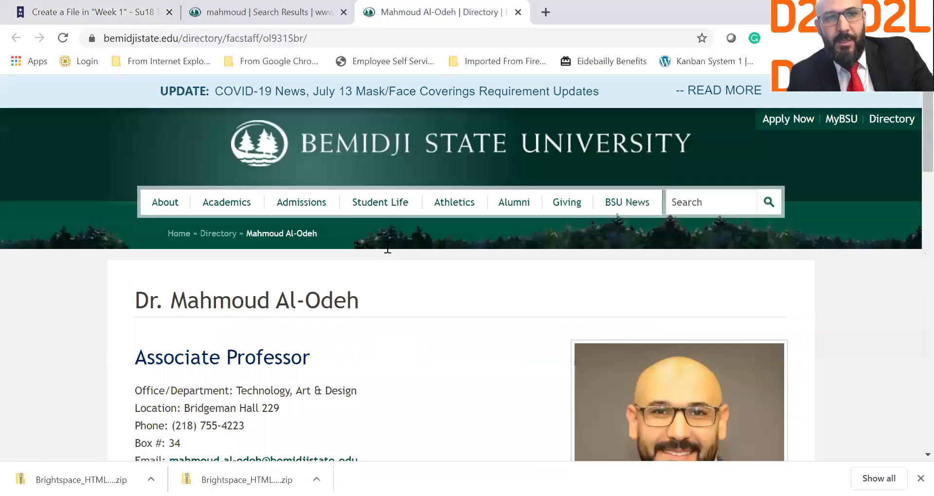
pyautogui.rightClick(257, 148)
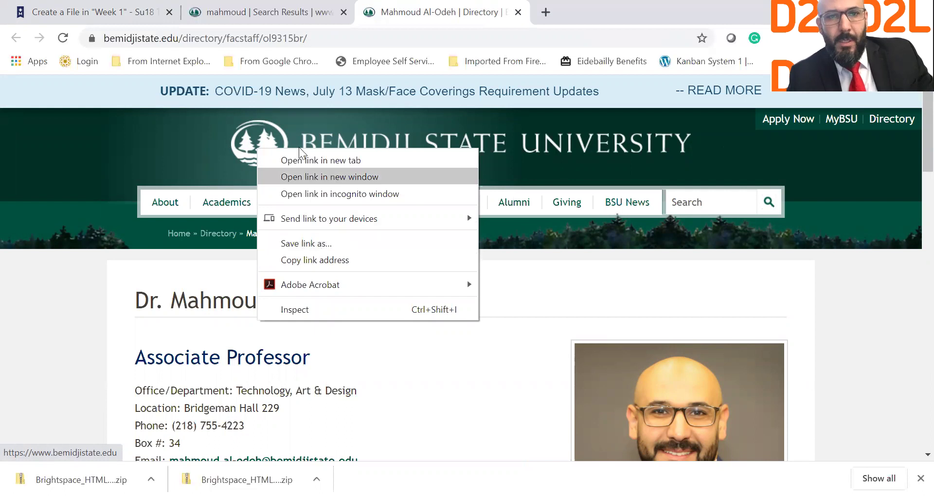
pyautogui.click(347, 398)
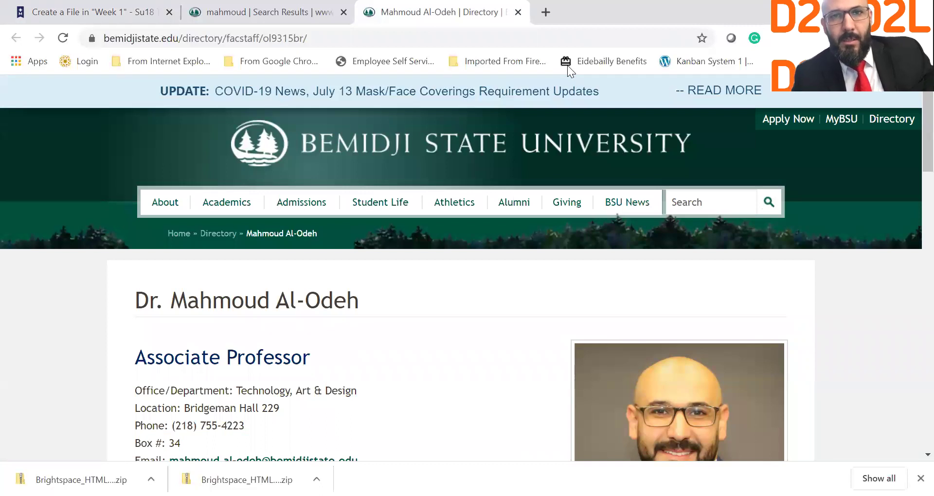
pyautogui.hotkey('ctrl', 't')
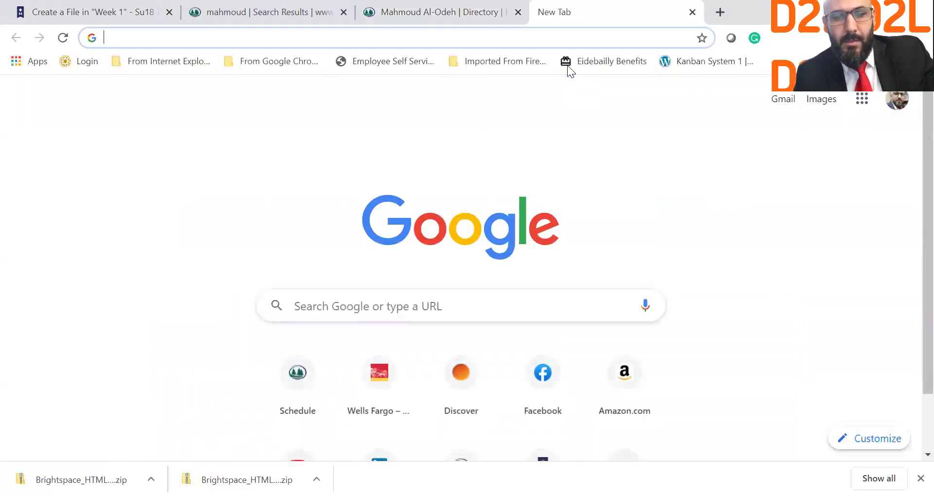
# Search Google Images for 'bemidji state logo'.
pyautogui.write('bemidji state')
pyautogui.press('Return')
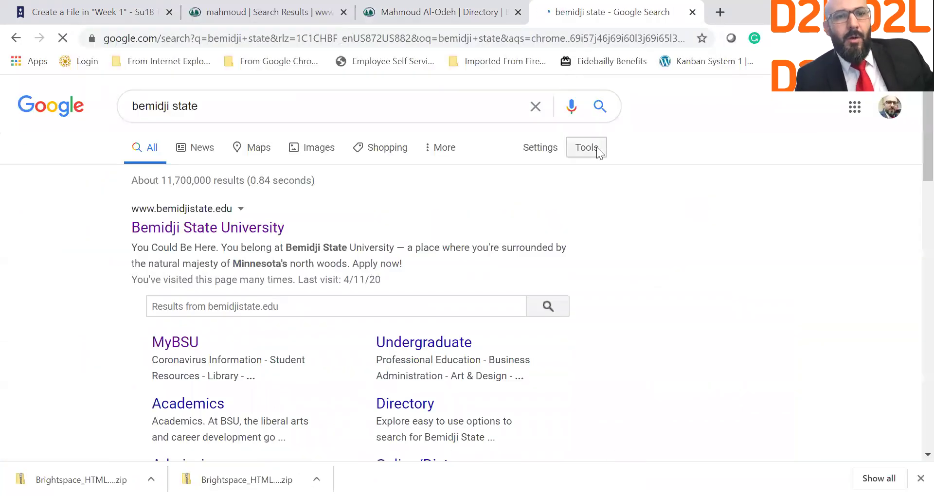
pyautogui.click(320, 154)
pyautogui.scroll(-15, 488, 345)
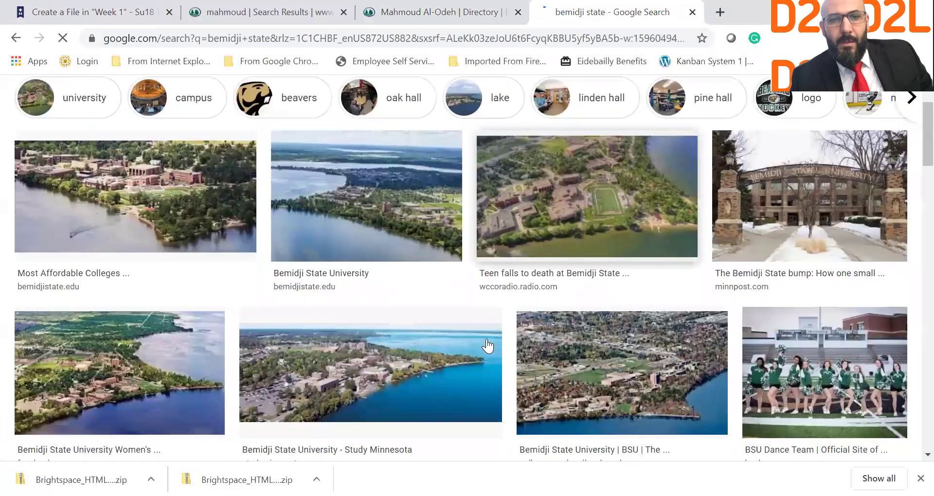
pyautogui.scroll(5, 488, 344)
pyautogui.scroll(10, 487, 338)
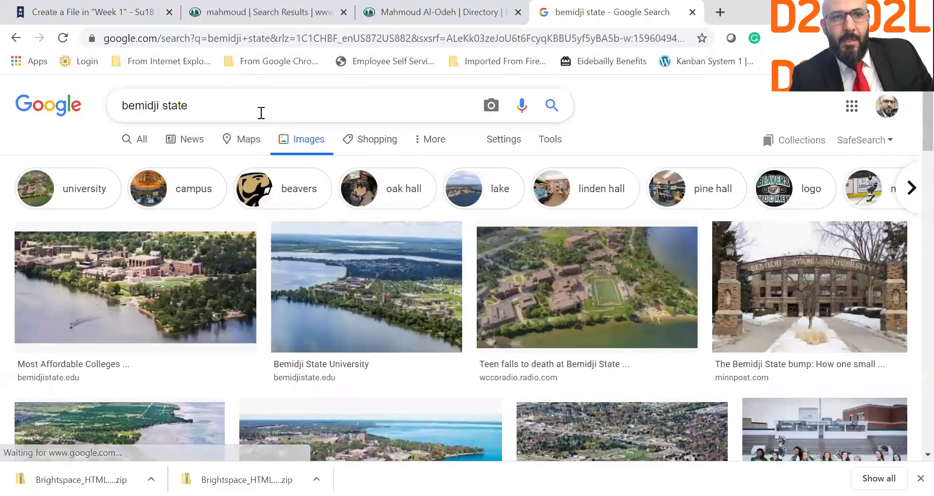
pyautogui.click(260, 112)
pyautogui.write('logo')
pyautogui.press('Return')
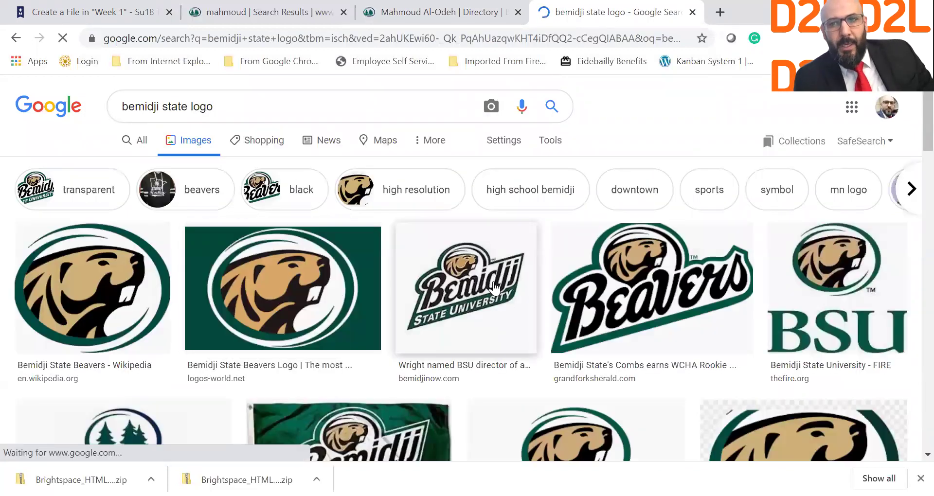
pyautogui.scroll(-2, 427, 321)
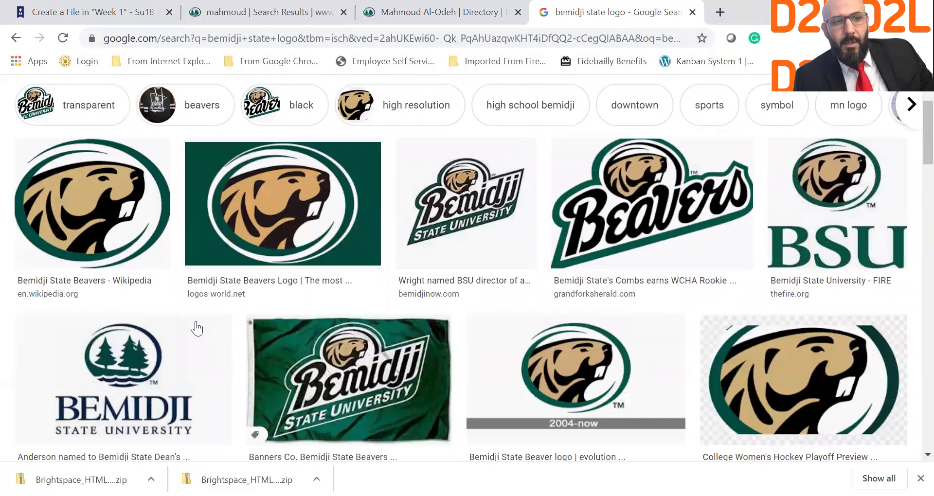
# Save the Bemidji State University tree logo to Downloads and return to the Week 1 editor.
pyautogui.click(161, 365)
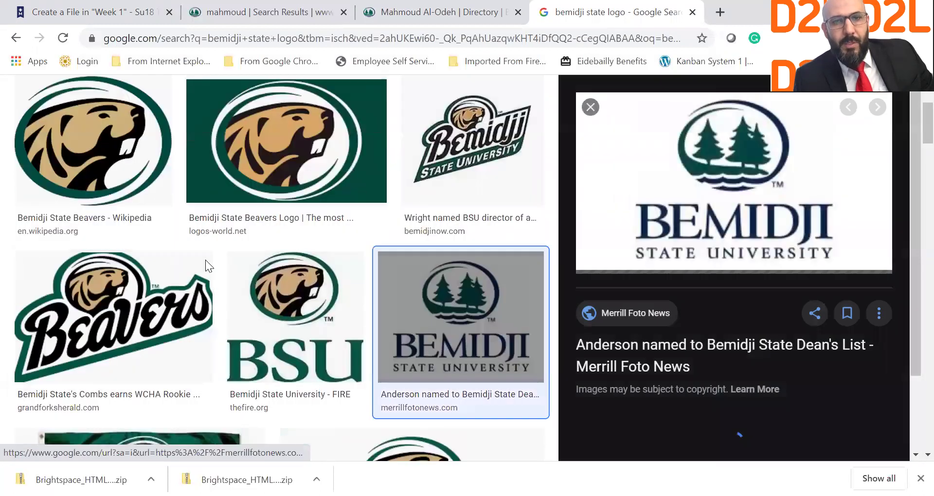
pyautogui.rightClick(681, 165)
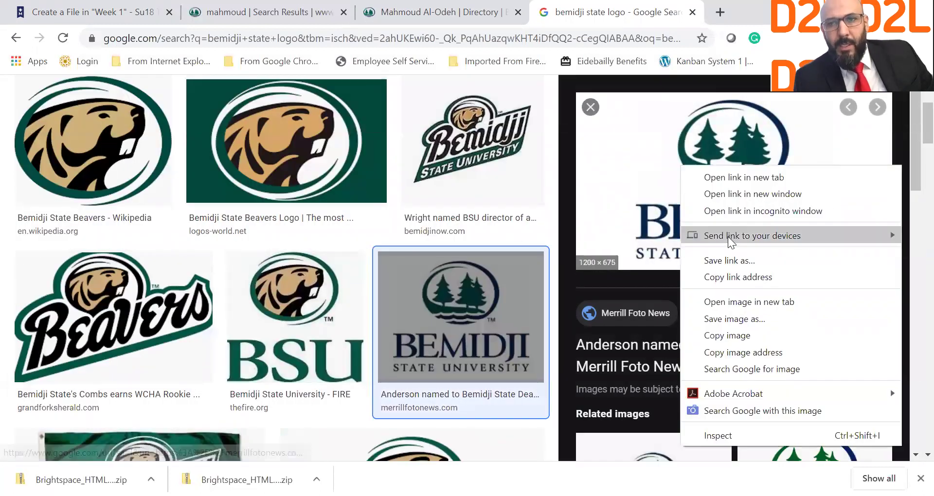
pyautogui.click(763, 322)
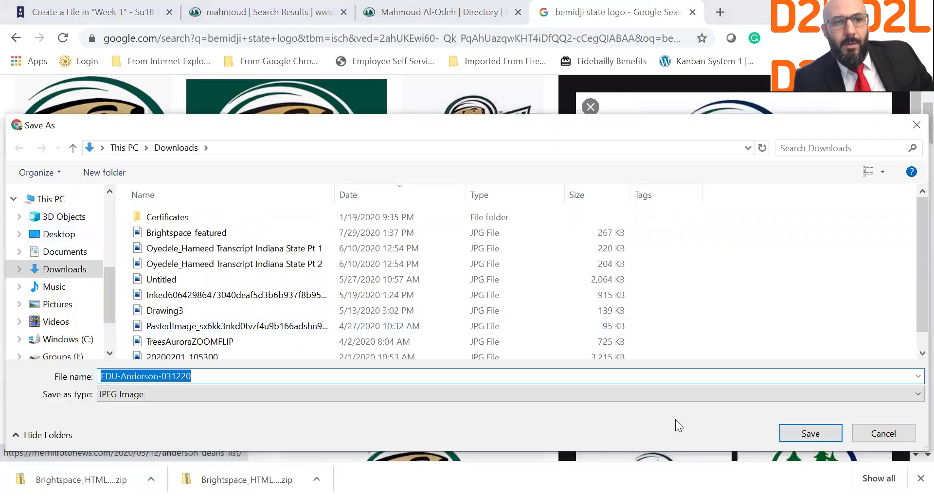
pyautogui.click(811, 433)
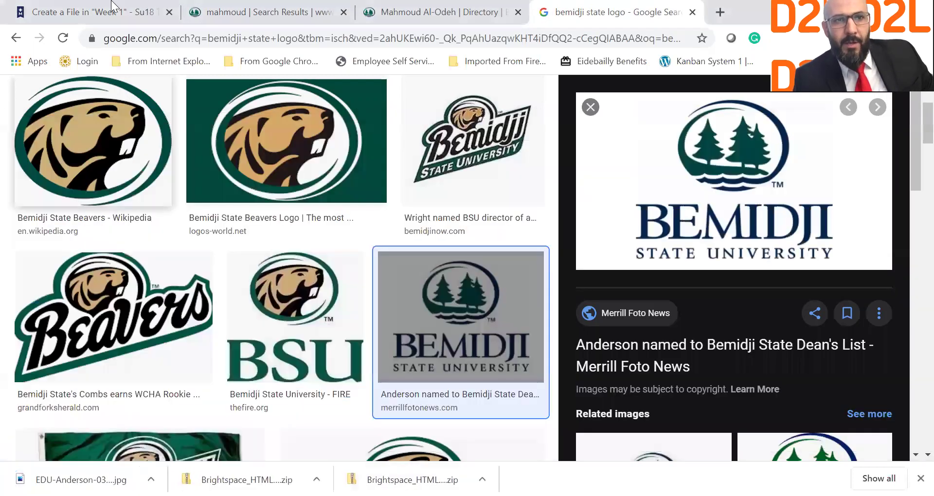
pyautogui.click(115, 11)
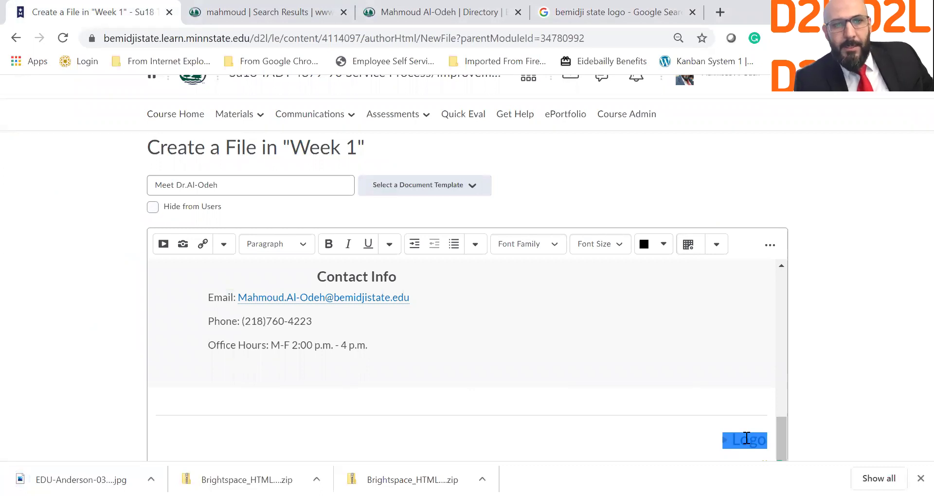
# Delete the Logo placeholder and upload the saved logo JPG from Downloads.
pyautogui.press('BackSpace')
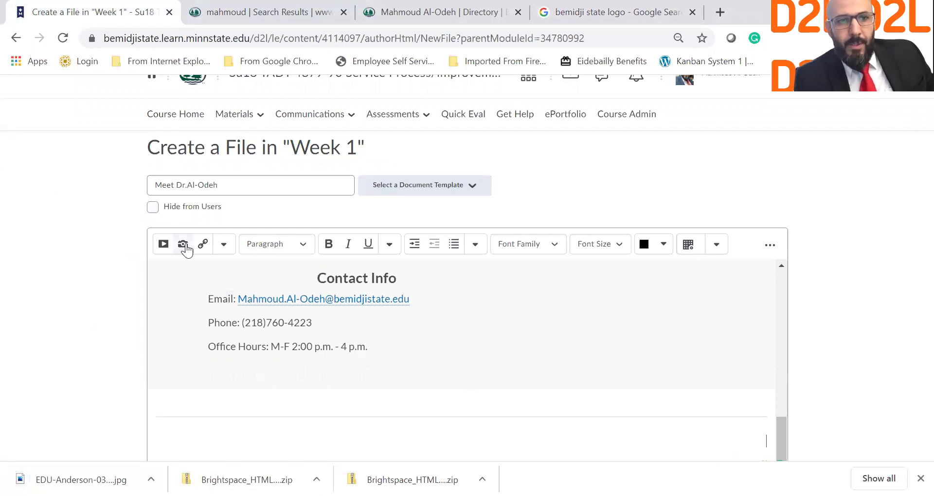
pyautogui.click(184, 245)
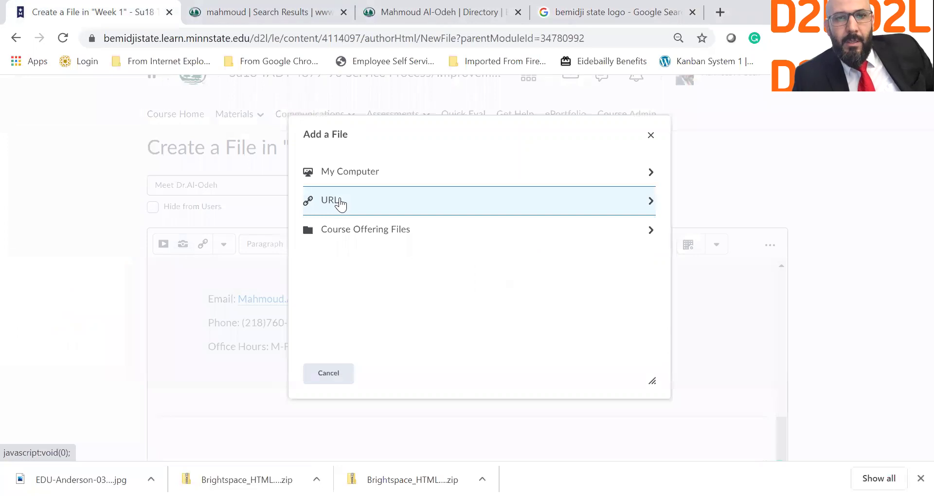
pyautogui.click(378, 176)
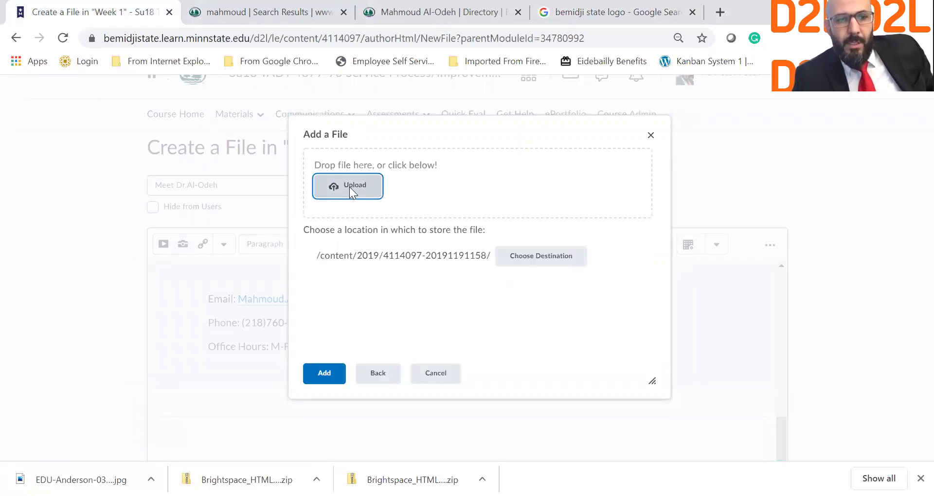
pyautogui.click(350, 187)
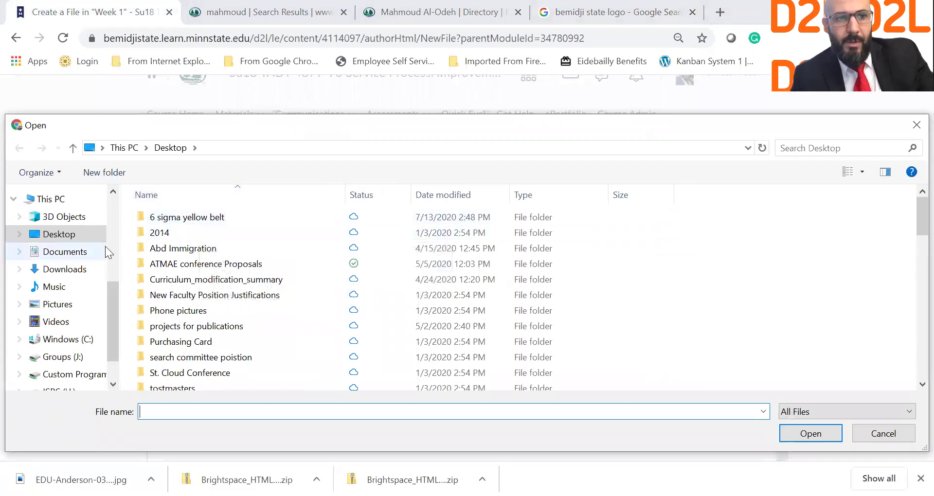
pyautogui.click(71, 252)
pyautogui.click(91, 269)
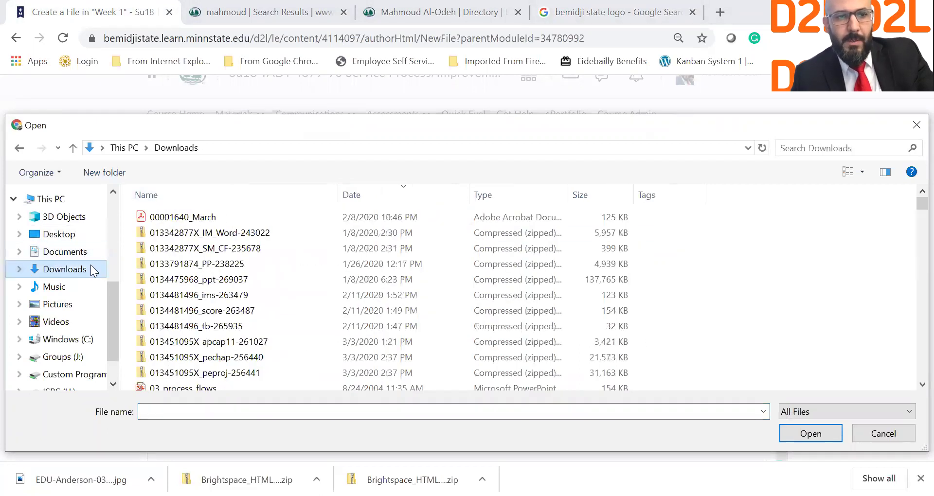
pyautogui.click(179, 232)
pyautogui.write('ed')
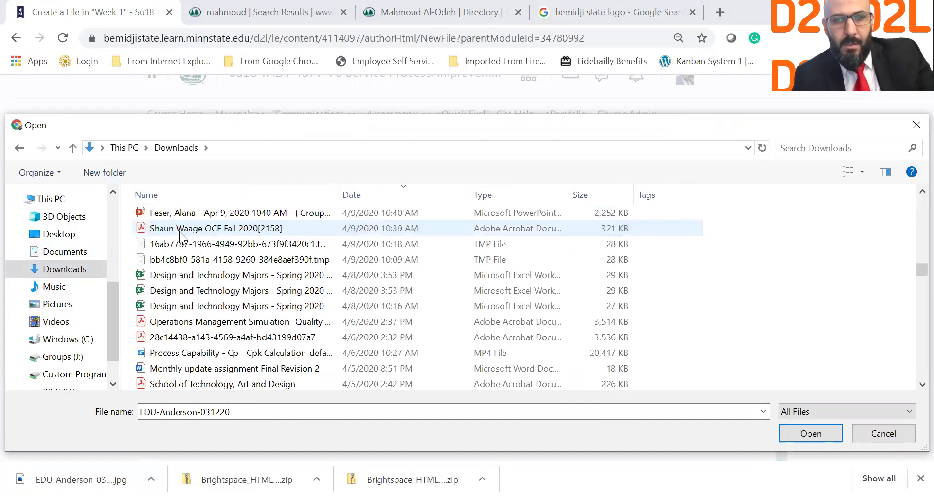
pyautogui.click(783, 439)
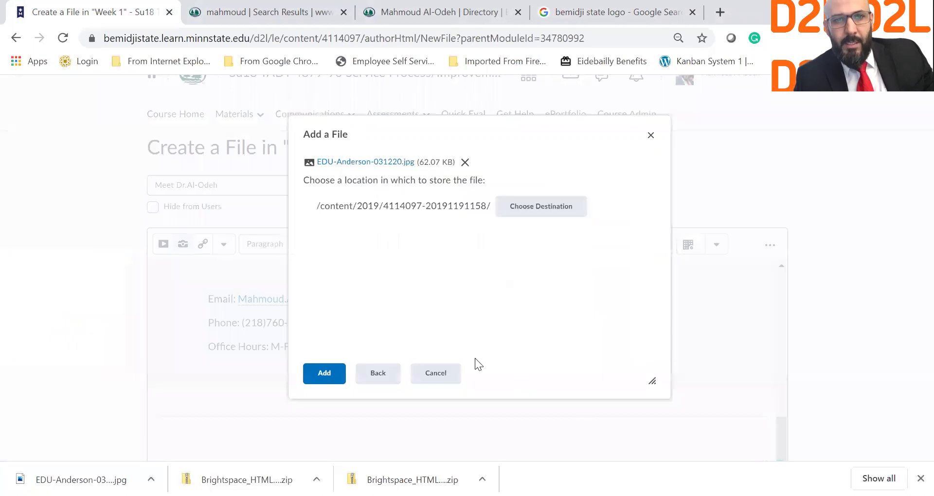
# Insert the uploaded logo into the page with alt text 'BSU logo'.
pyautogui.click(328, 374)
pyautogui.click(453, 244)
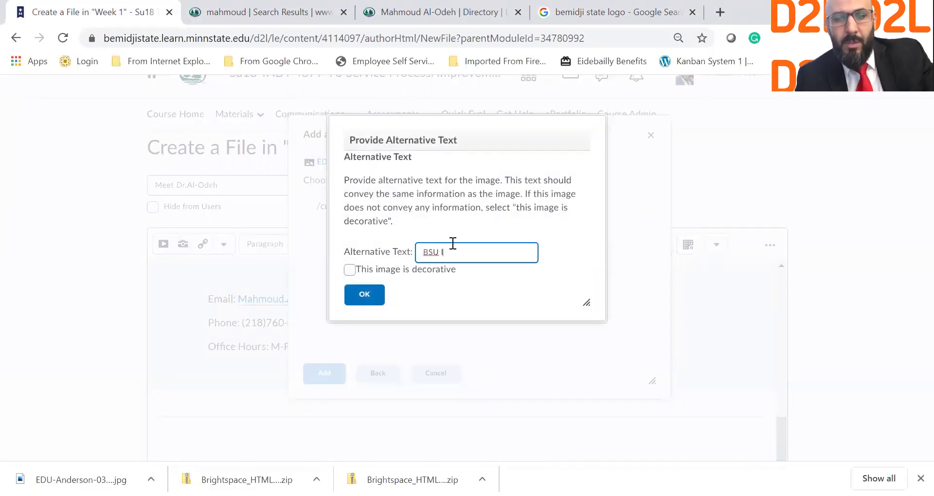
pyautogui.click(378, 296)
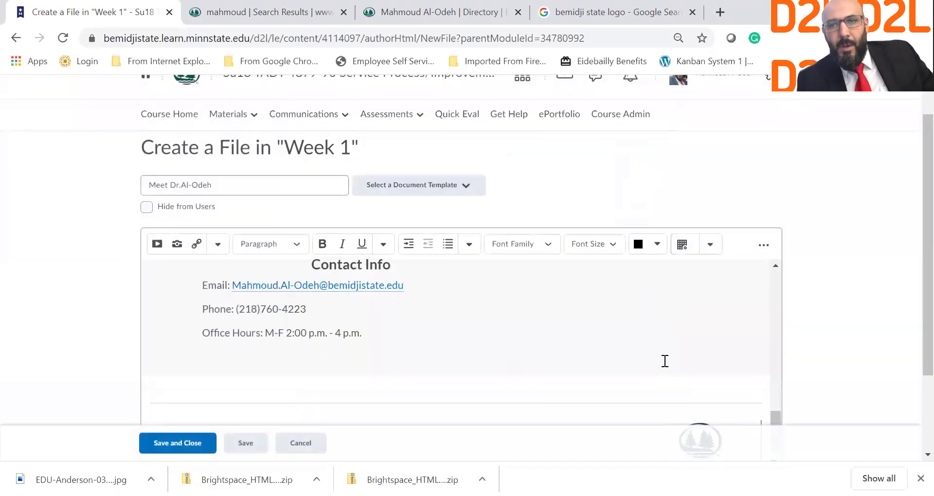
pyautogui.click(684, 392)
pyautogui.click(918, 334)
pyautogui.scroll(-2, 915, 375)
# Preview the Meet Dr. page as students see it, then save and close it.
pyautogui.click(550, 284)
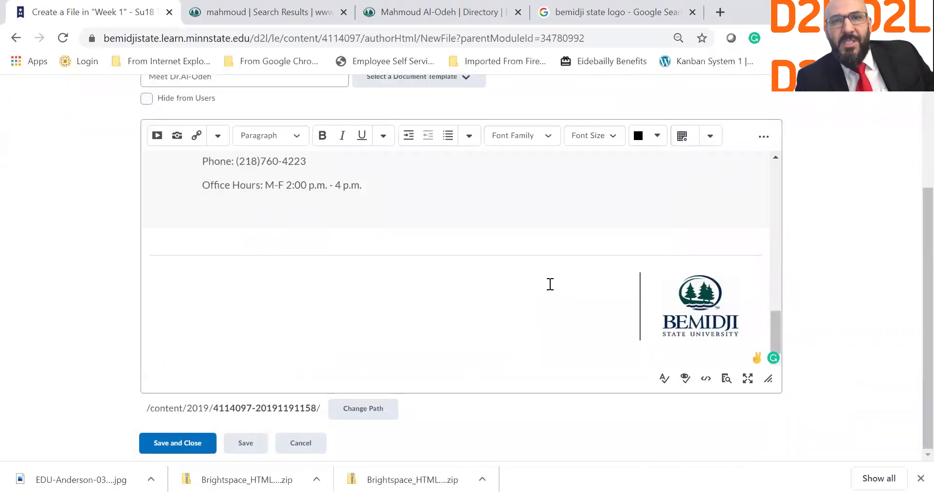
pyautogui.scroll(10, 550, 284)
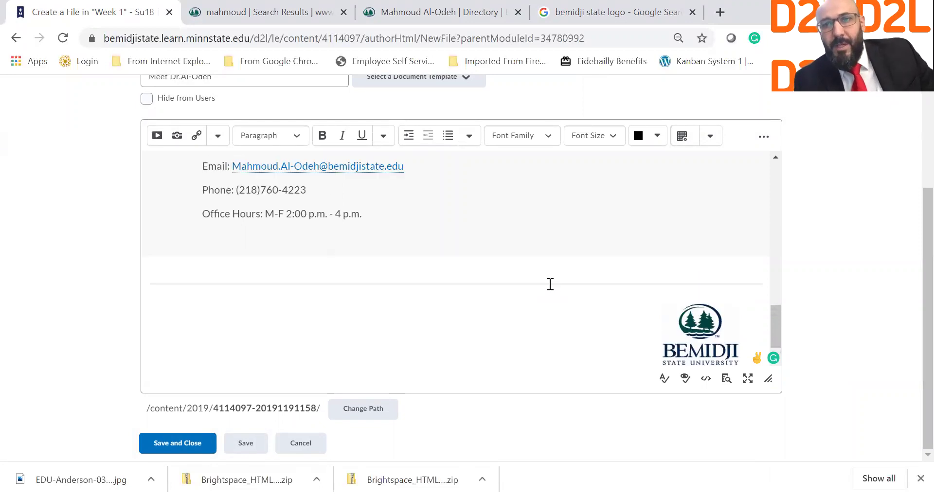
pyautogui.scroll(2, 550, 284)
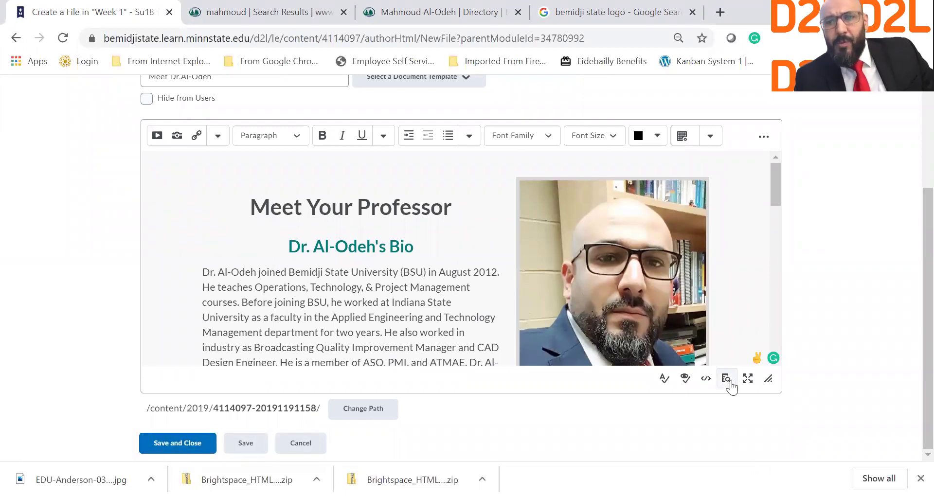
pyautogui.click(732, 382)
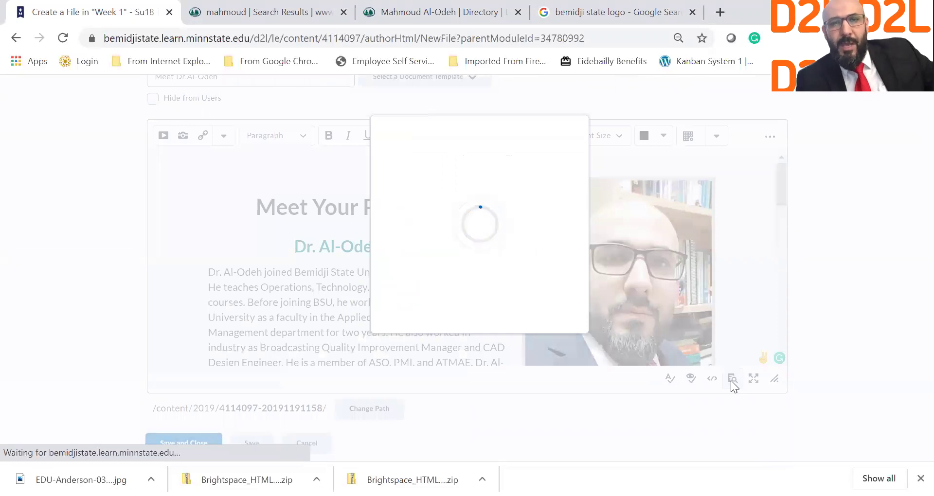
pyautogui.scroll(-6, 515, 242)
pyautogui.scroll(-5, 516, 242)
pyautogui.scroll(10, 516, 242)
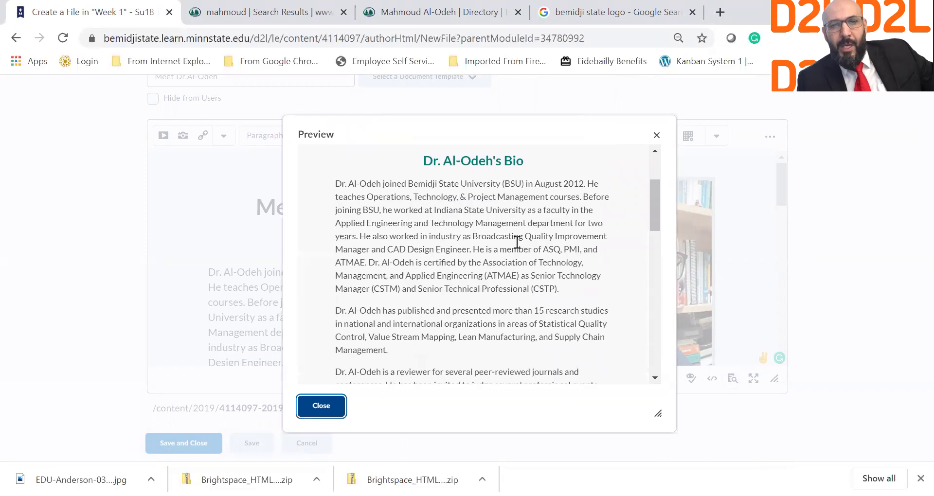
pyautogui.scroll(1, 516, 242)
pyautogui.click(321, 407)
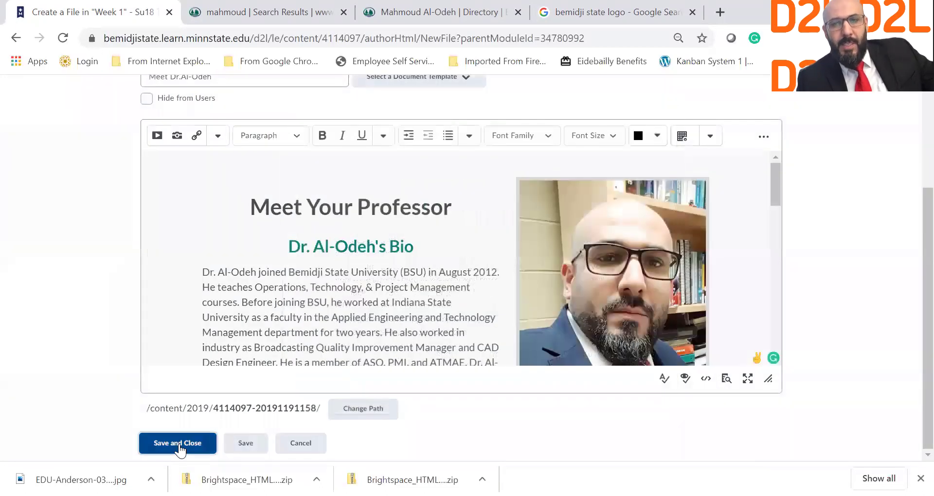
pyautogui.click(178, 445)
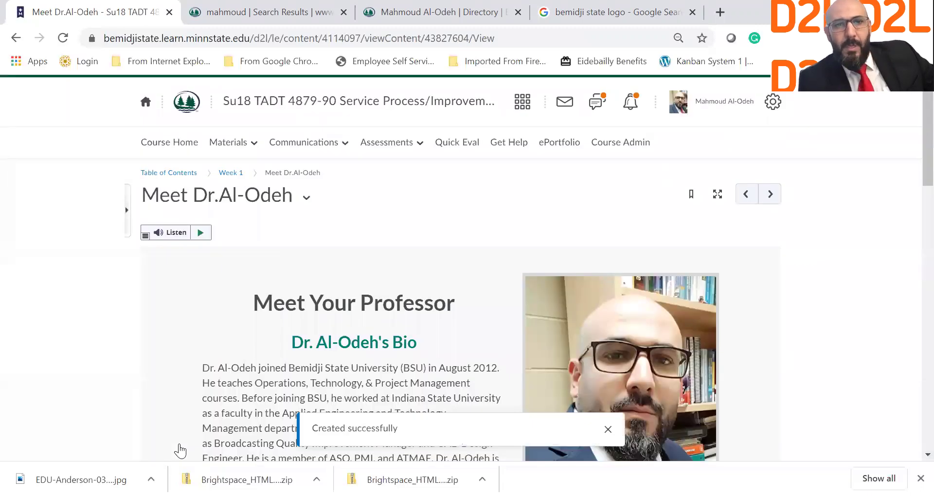
# Scroll through the published Meet Dr. page down to the contact info and BSU logo, then back up.
pyautogui.scroll(-3, 413, 412)
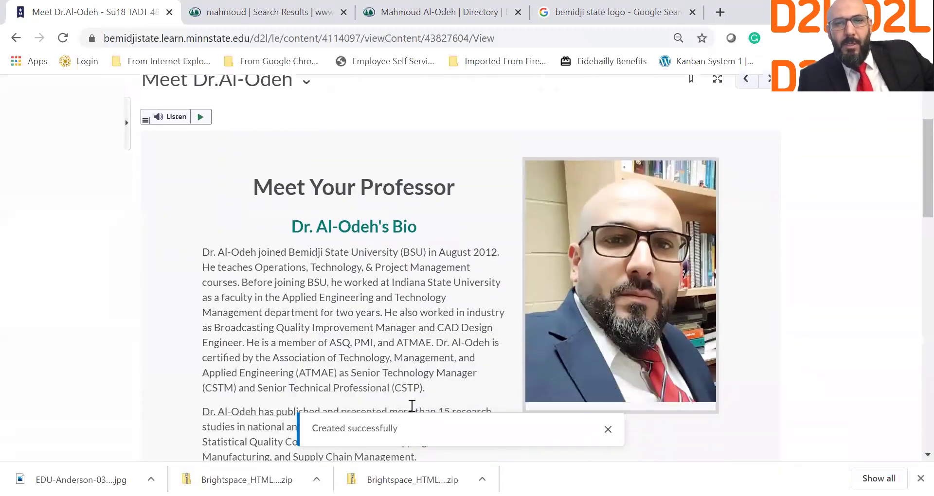
pyautogui.scroll(-3, 302, 254)
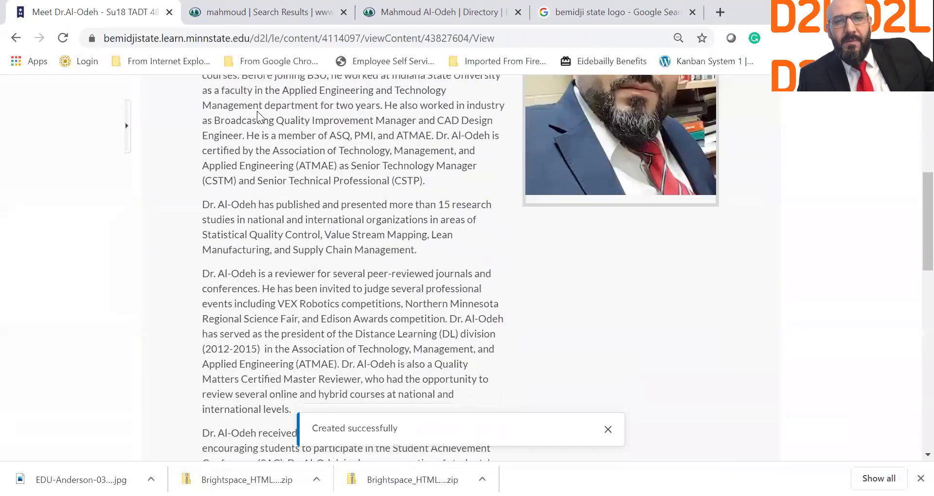
pyautogui.scroll(-3, 326, 309)
pyautogui.scroll(-5, 325, 308)
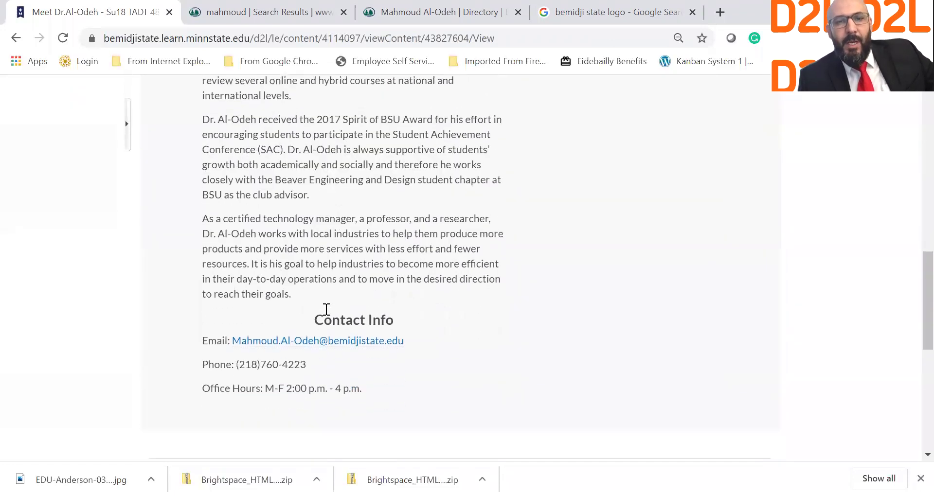
pyautogui.scroll(-4, 388, 428)
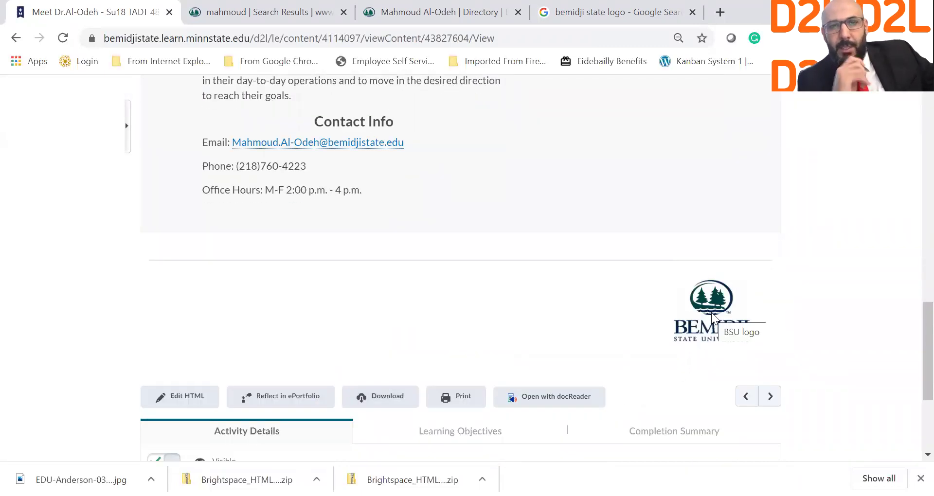
pyautogui.scroll(10, 712, 312)
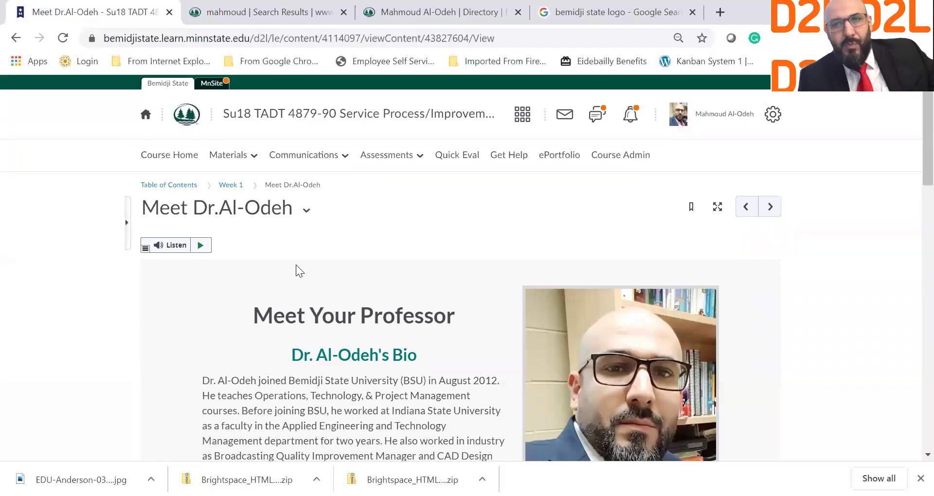
# Switch to the Su20 TADT 4879-91 course and open its Syllabus module under Content.
pyautogui.click(232, 188)
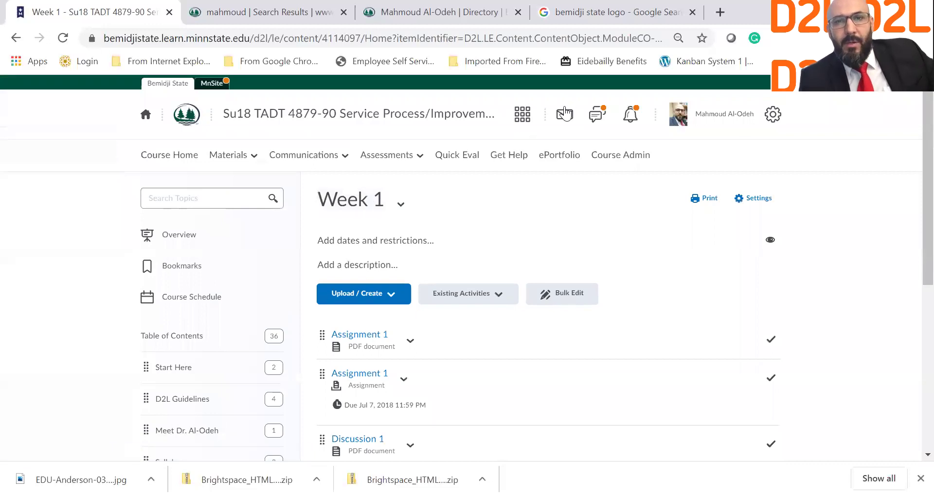
pyautogui.click(520, 118)
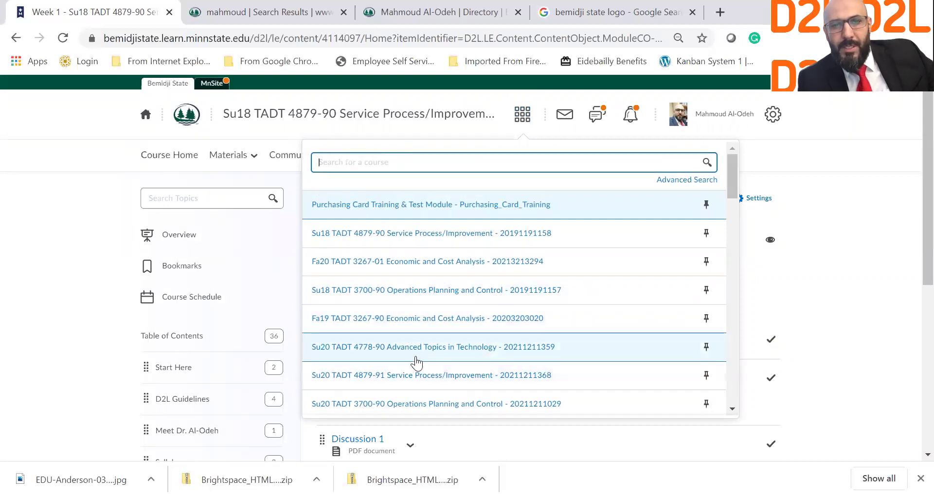
pyautogui.click(422, 385)
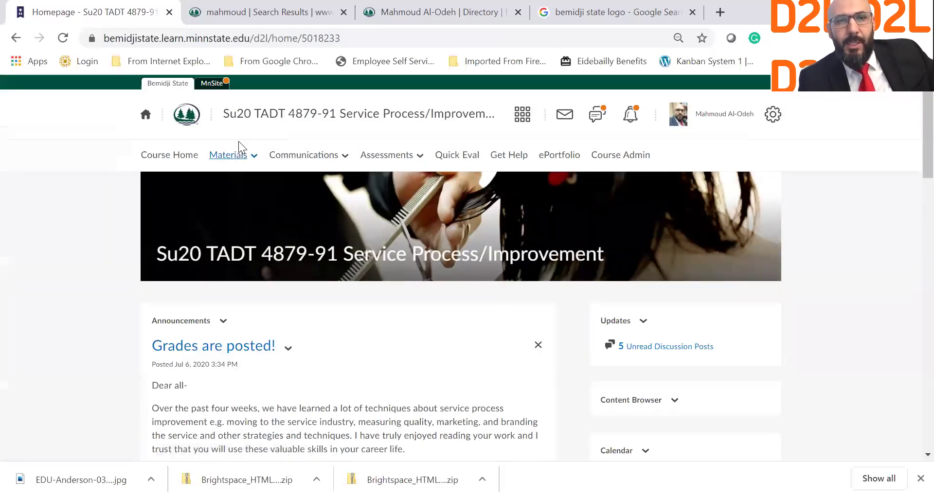
pyautogui.click(242, 157)
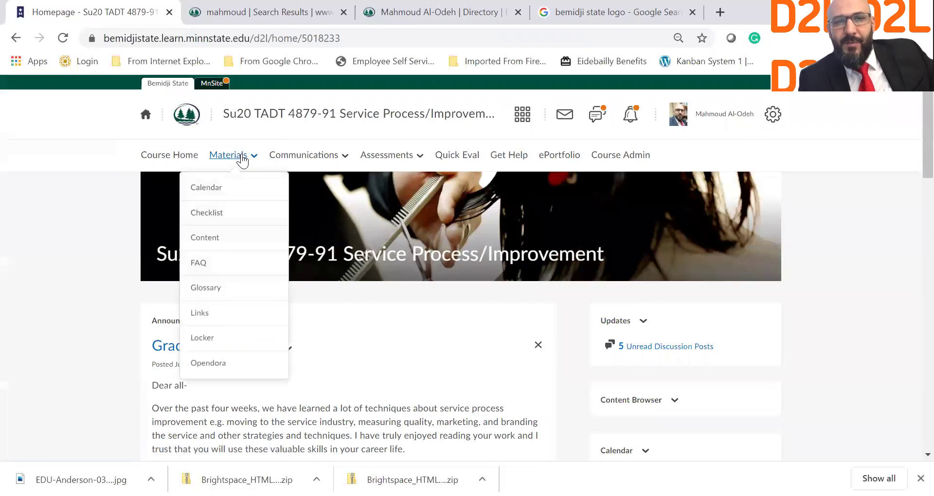
pyautogui.click(233, 238)
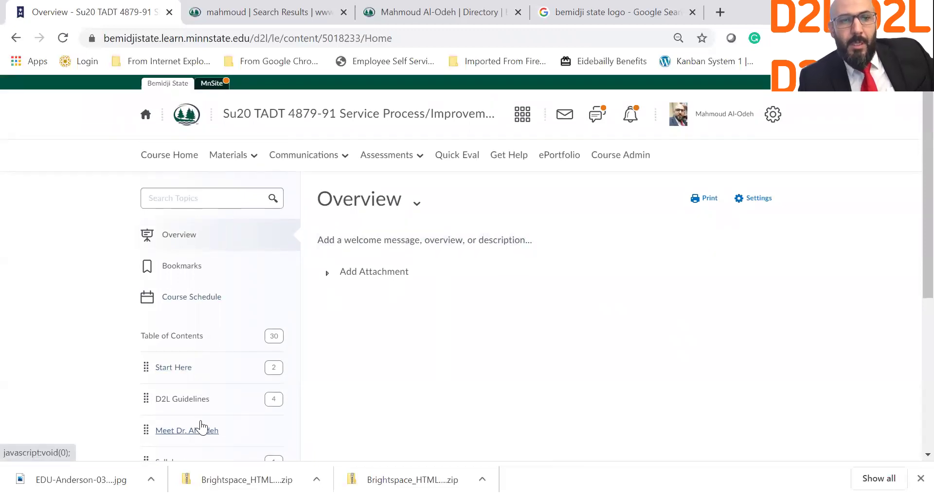
pyautogui.scroll(-1, 202, 428)
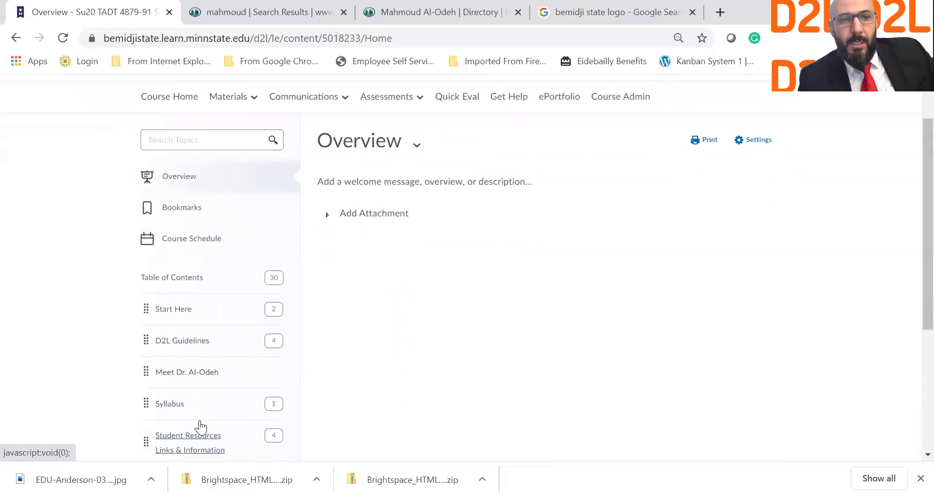
pyautogui.click(177, 412)
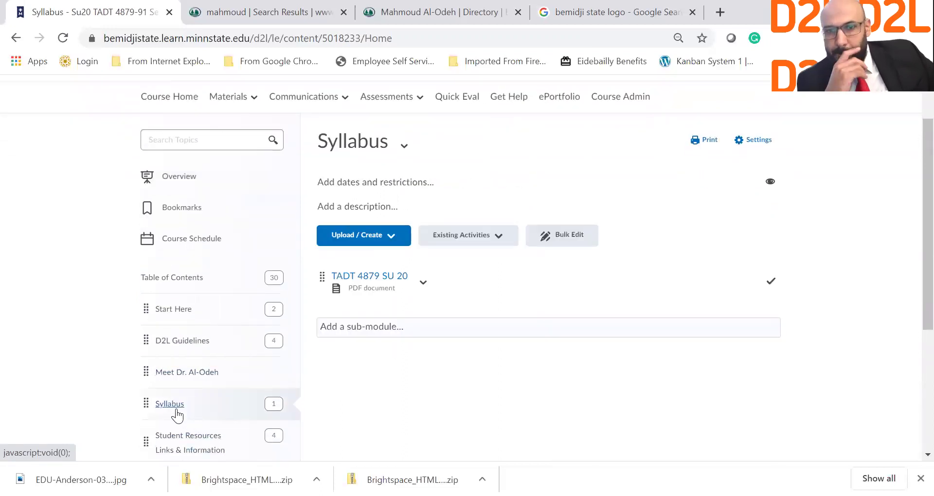
pyautogui.click(389, 238)
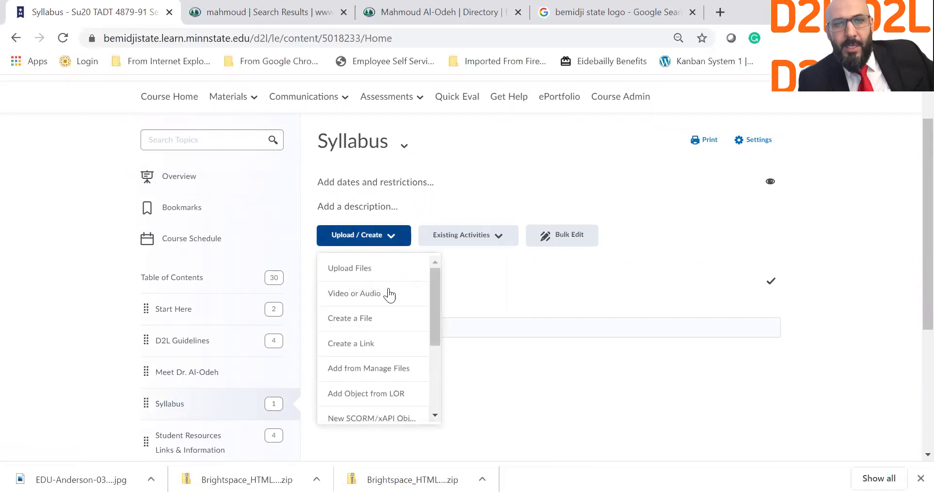
pyautogui.click(393, 323)
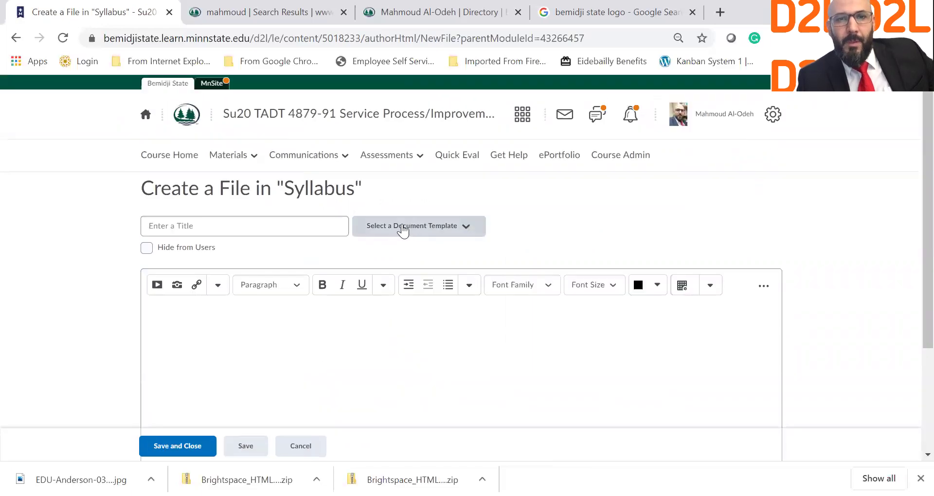
pyautogui.click(403, 229)
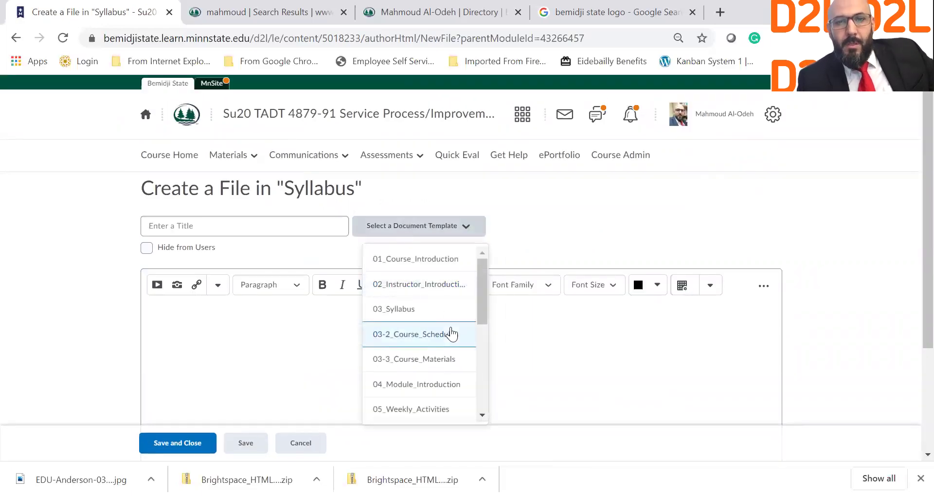
pyautogui.scroll(-3, 452, 334)
pyautogui.scroll(-2, 452, 334)
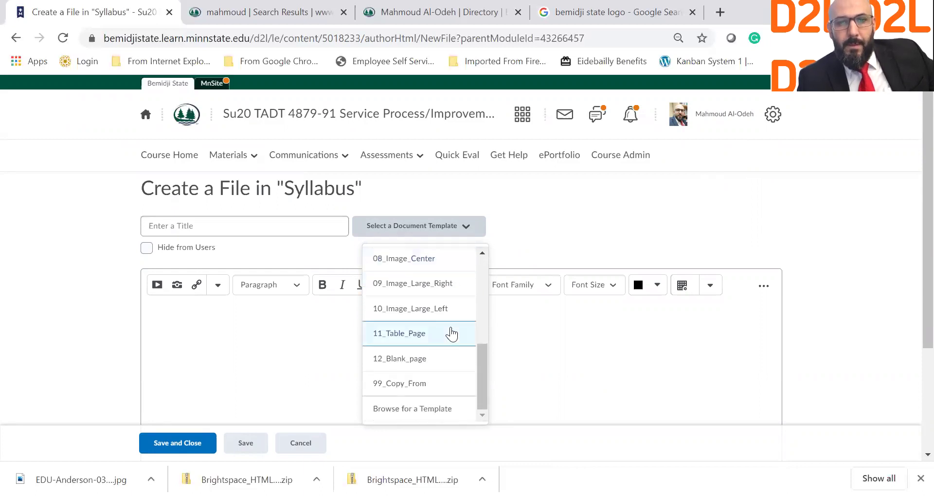
pyautogui.scroll(5, 451, 334)
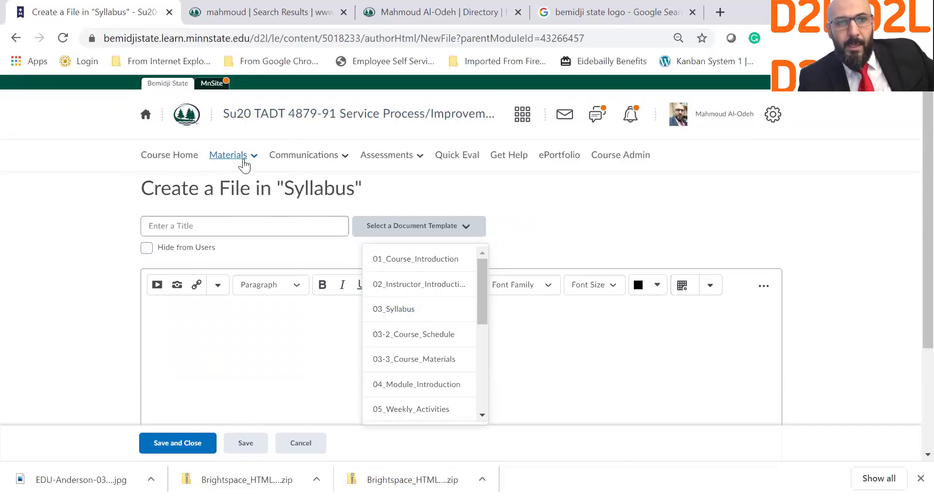
pyautogui.click(243, 157)
pyautogui.click(228, 250)
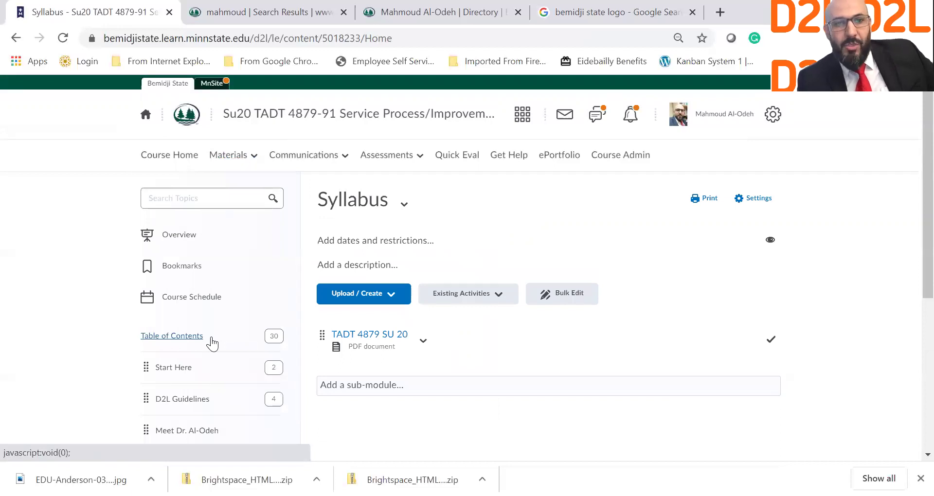
# Choose Upload / Create > Create a File in the Syllabus module.
pyautogui.scroll(-1, 189, 372)
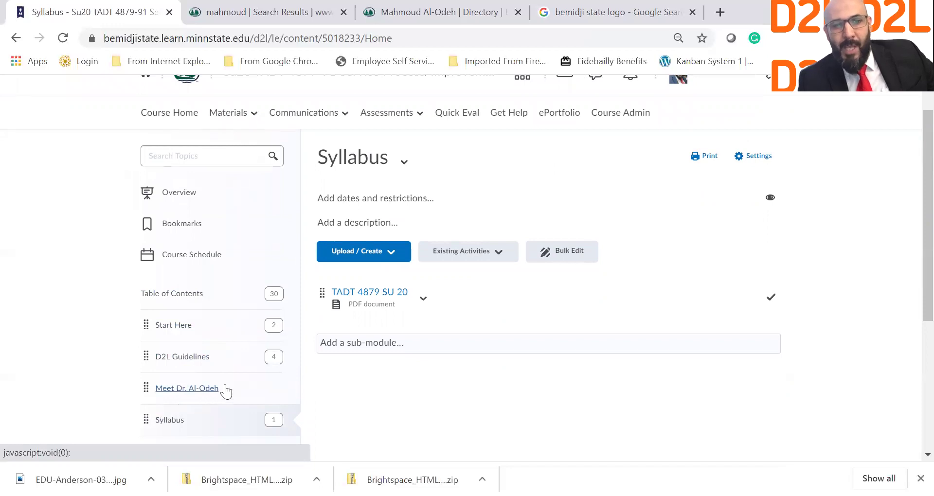
pyautogui.scroll(-3, 197, 421)
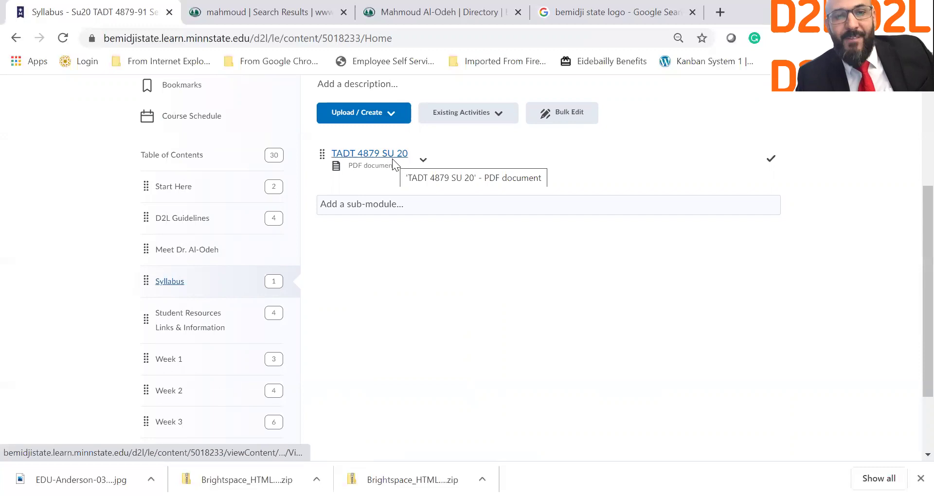
pyautogui.click(385, 116)
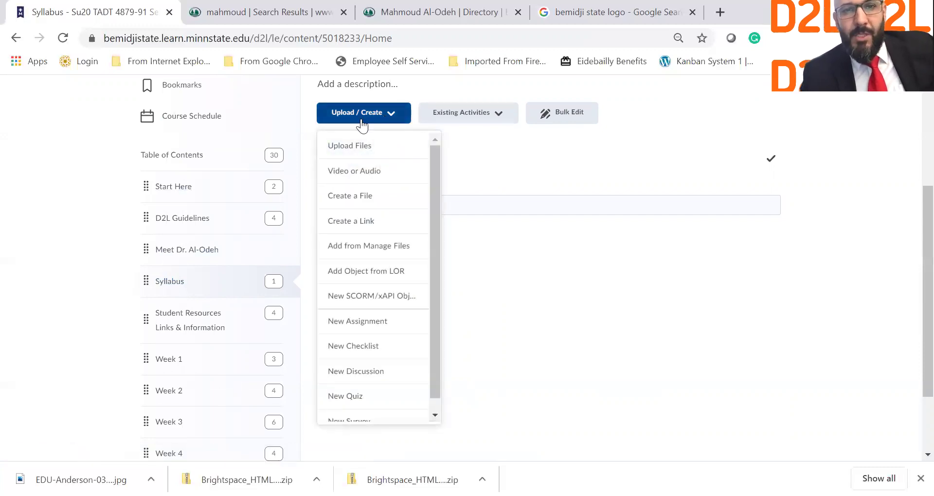
pyautogui.click(362, 197)
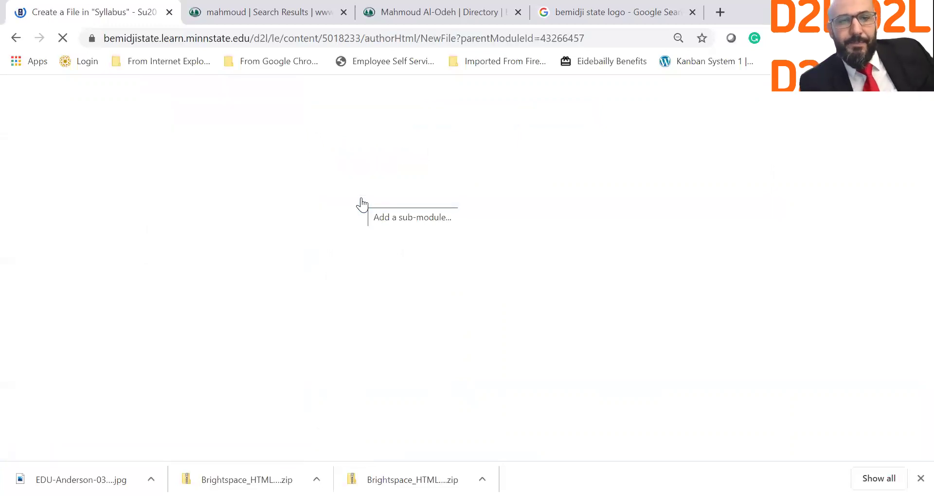
pyautogui.click(459, 229)
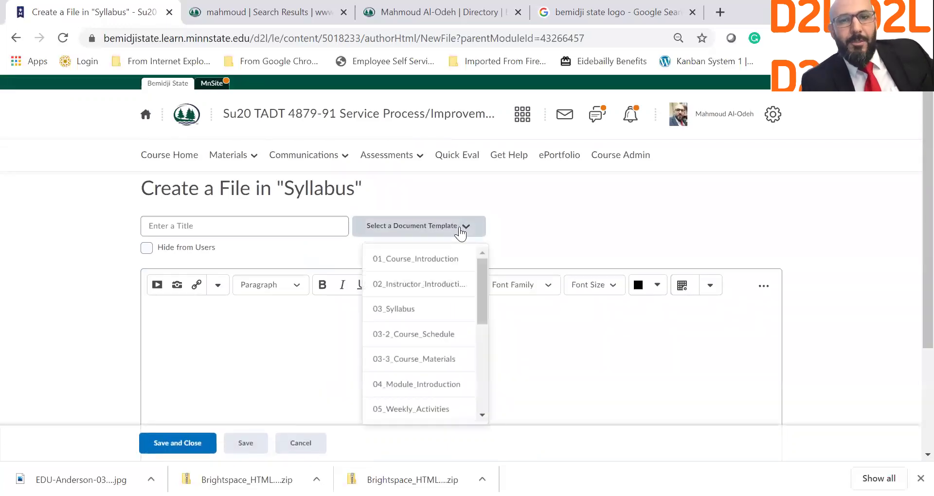
pyautogui.click(394, 308)
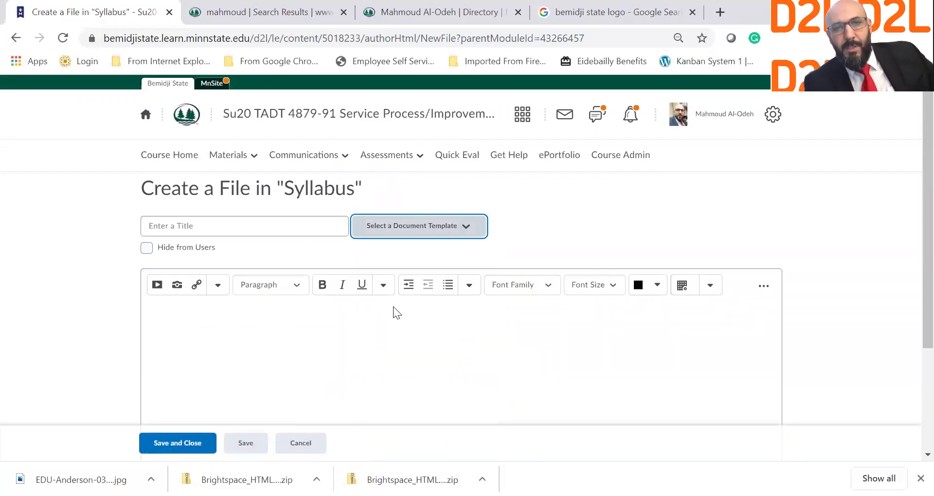
pyautogui.click(296, 229)
pyautogui.write('Syllabus')
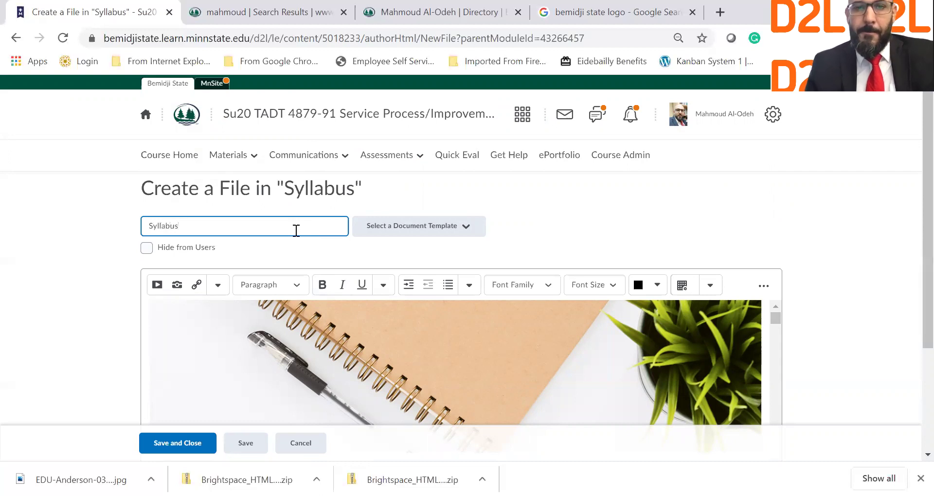
pyautogui.scroll(-5, 317, 296)
pyautogui.scroll(-4, 317, 296)
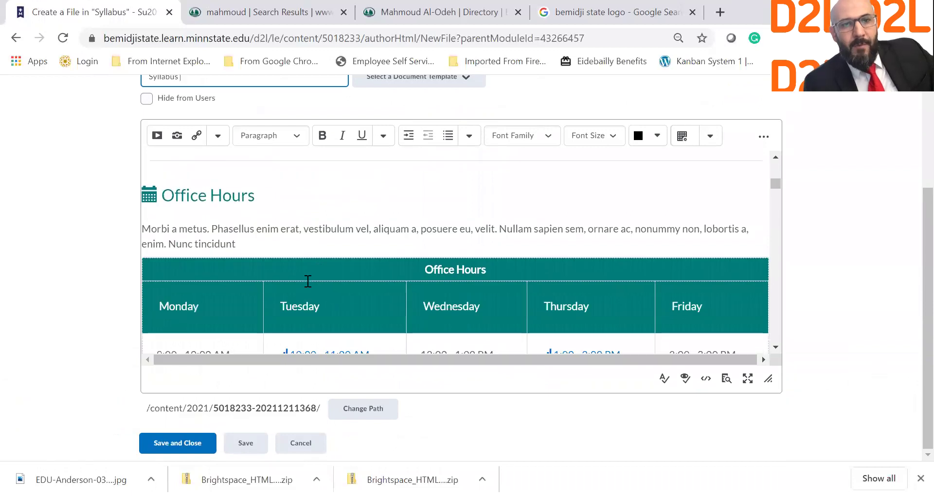
pyautogui.scroll(6, 420, 265)
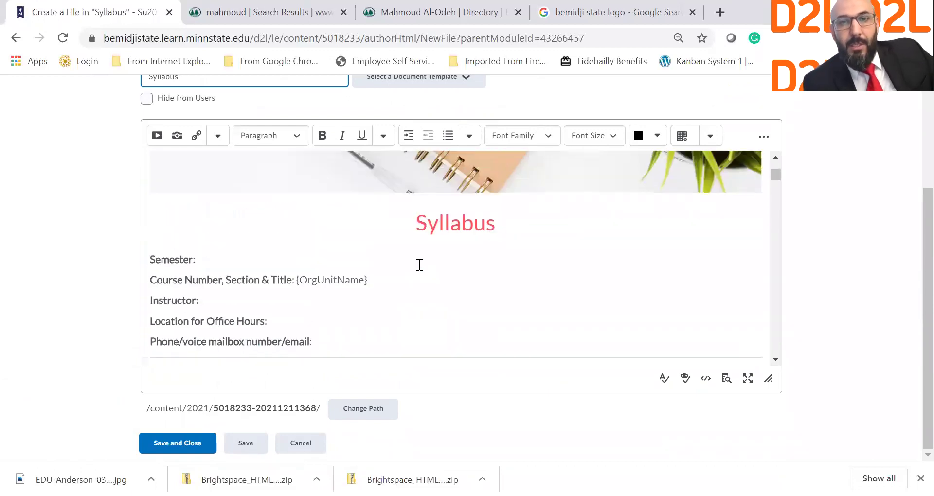
# Enter Semester 'Fall 2020' and replace {OrgUnitName} with 'TADT 4879 Service process improvement'.
pyautogui.click(248, 268)
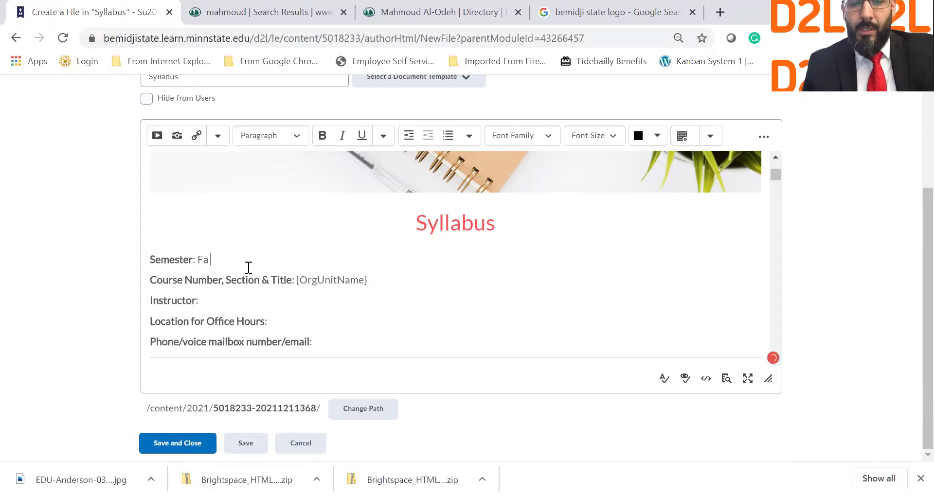
pyautogui.write('Fall 2020')
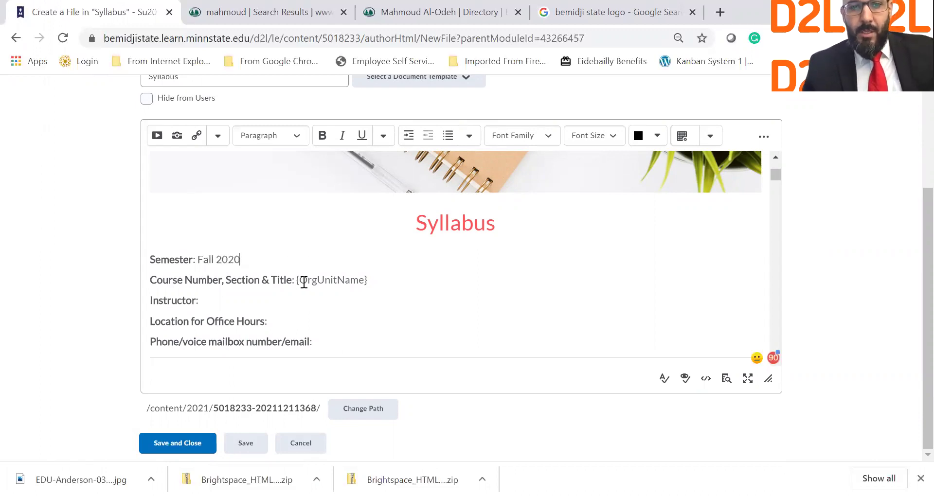
pyautogui.moveTo(300, 281); pyautogui.dragTo(364, 287)
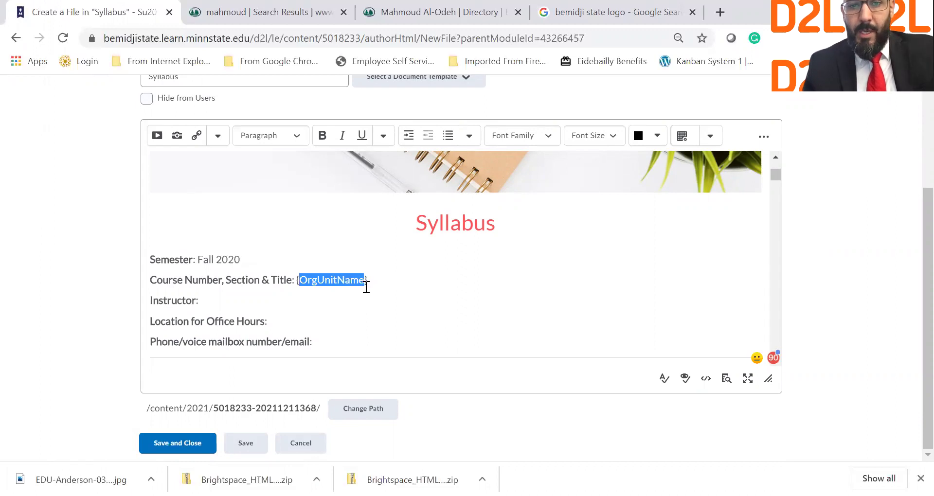
pyautogui.press('BackSpace')
pyautogui.write('TADT')
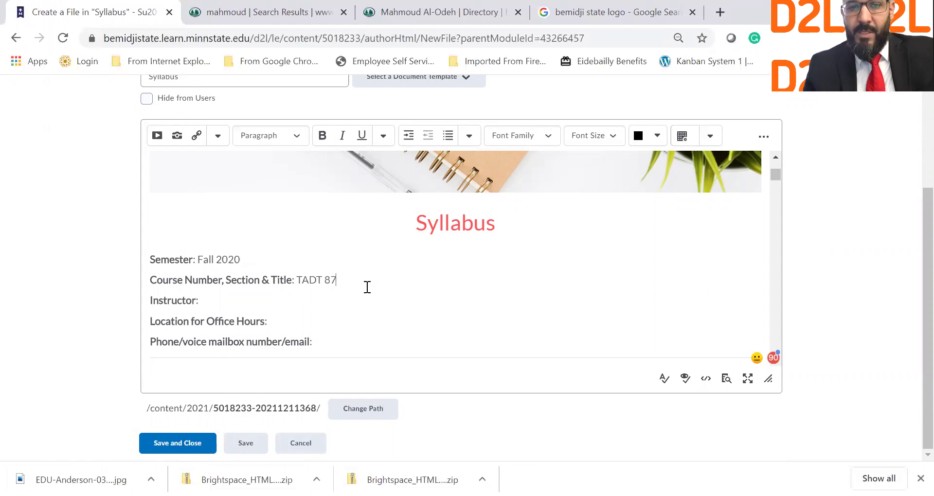
pyautogui.write('879')
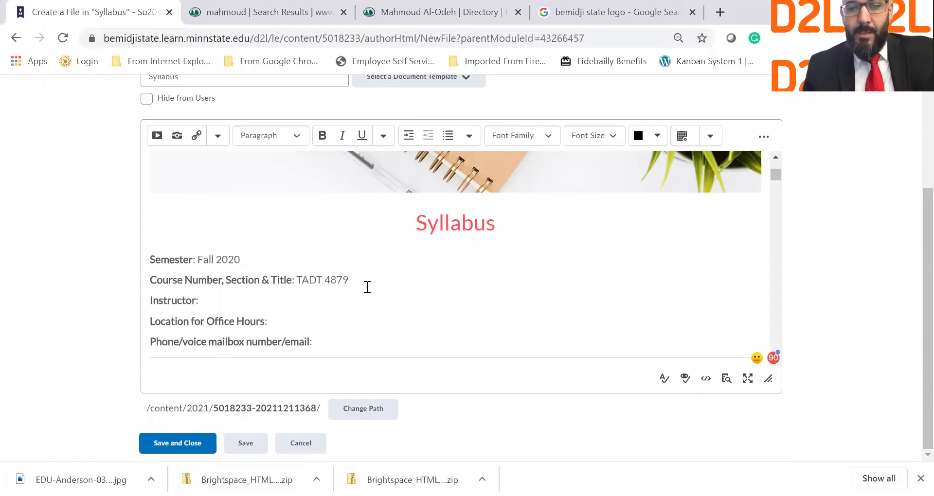
pyautogui.scroll(8, 367, 287)
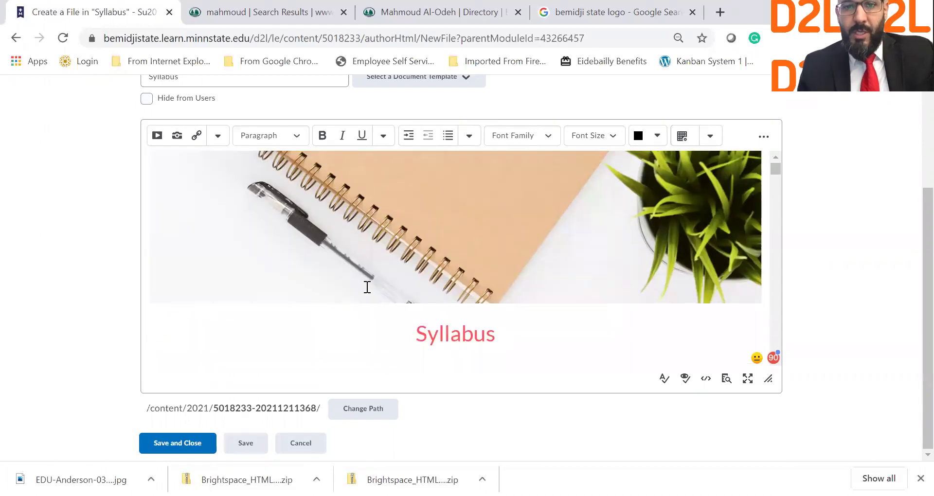
pyautogui.scroll(-7, 367, 287)
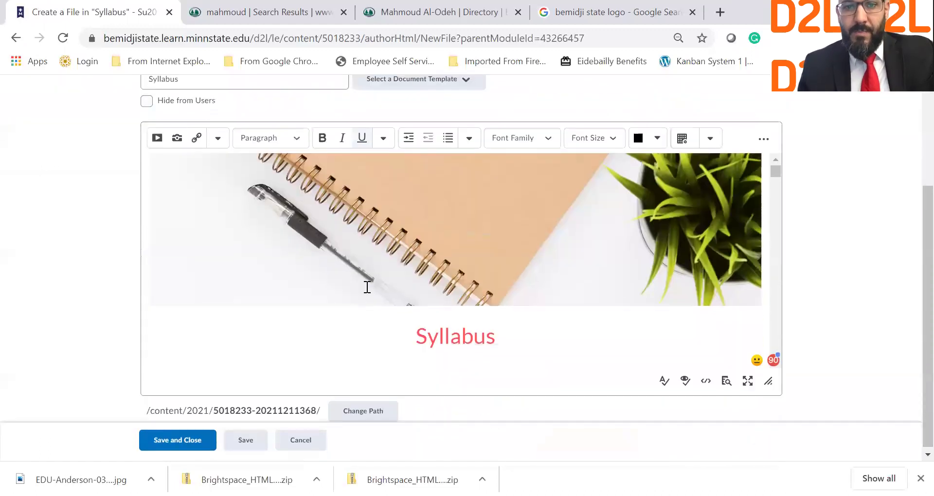
pyautogui.write('Service')
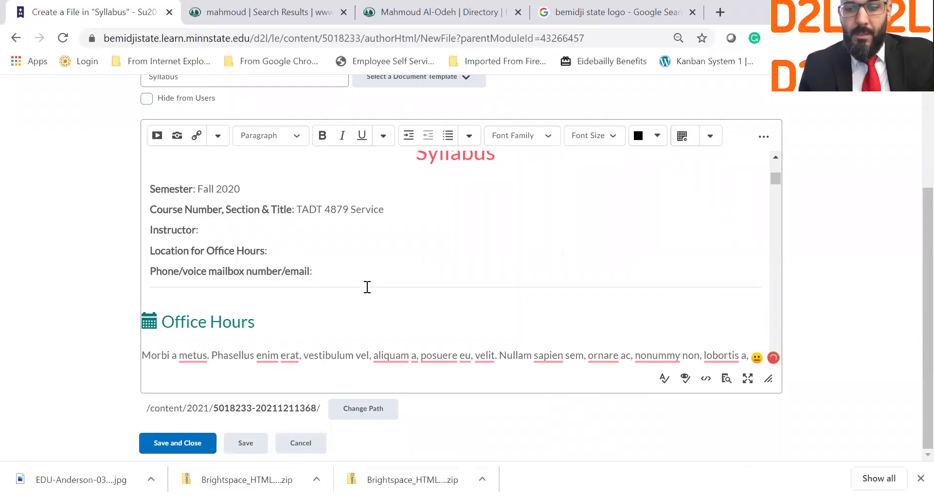
pyautogui.write(' proces')
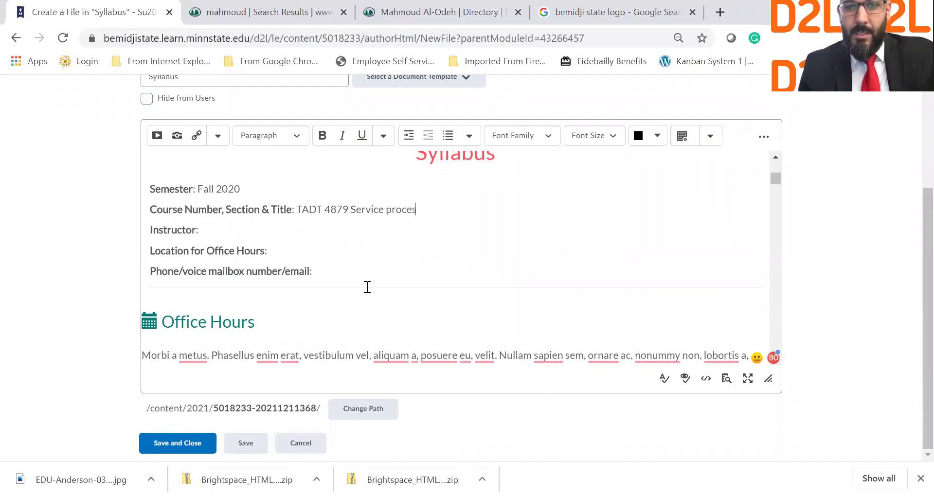
pyautogui.write('s impro')
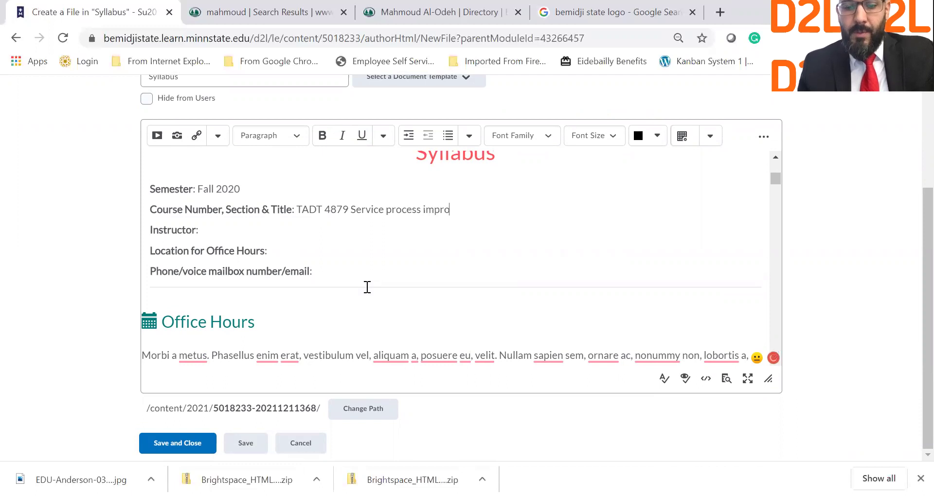
pyautogui.write('vement')
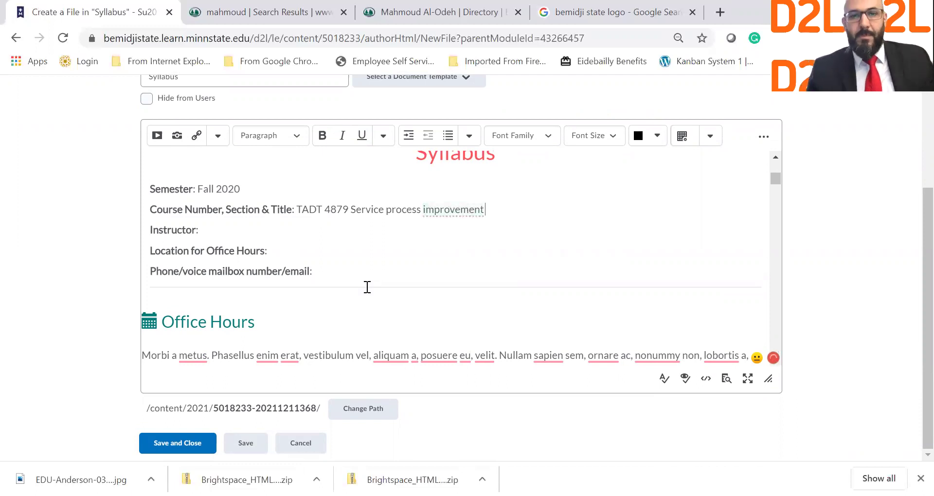
# Capitalise 'Process' and 'Improvement', then add the instructor's name on the Instructor line.
pyautogui.click(390, 210)
pyautogui.press('BackSpace')
pyautogui.write('P')
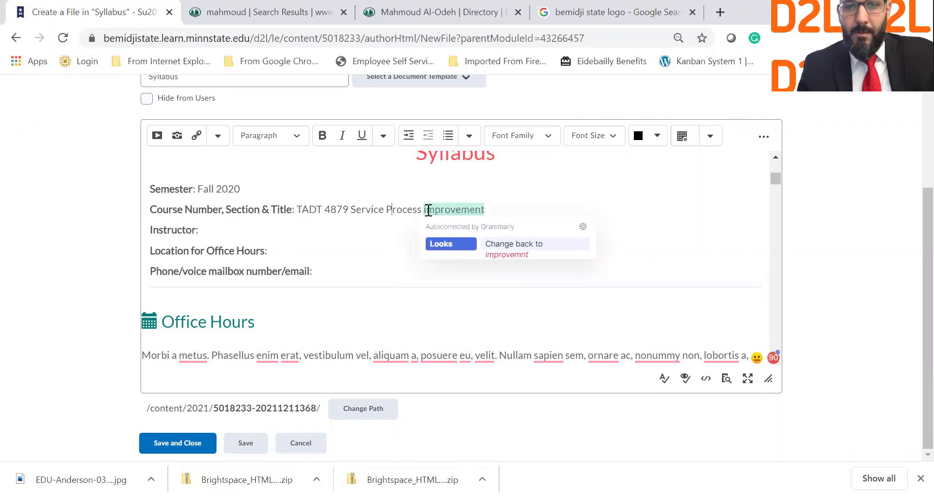
pyautogui.click(429, 210)
pyautogui.press('BackSpace')
pyautogui.write('I')
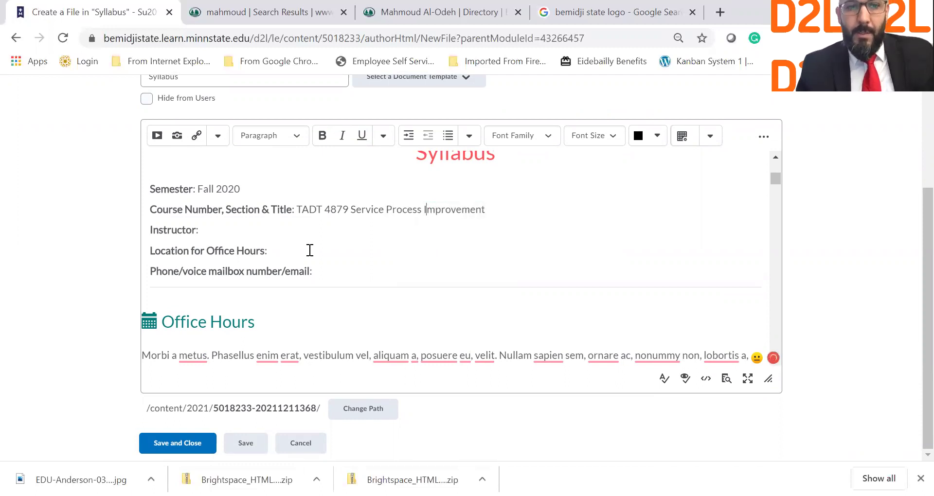
pyautogui.click(287, 237)
pyautogui.write('Dr. Al-Odeh')
# Set office hours location to 'Online via zoom' and enter the instructor's phone number and e-mail.
pyautogui.click(281, 253)
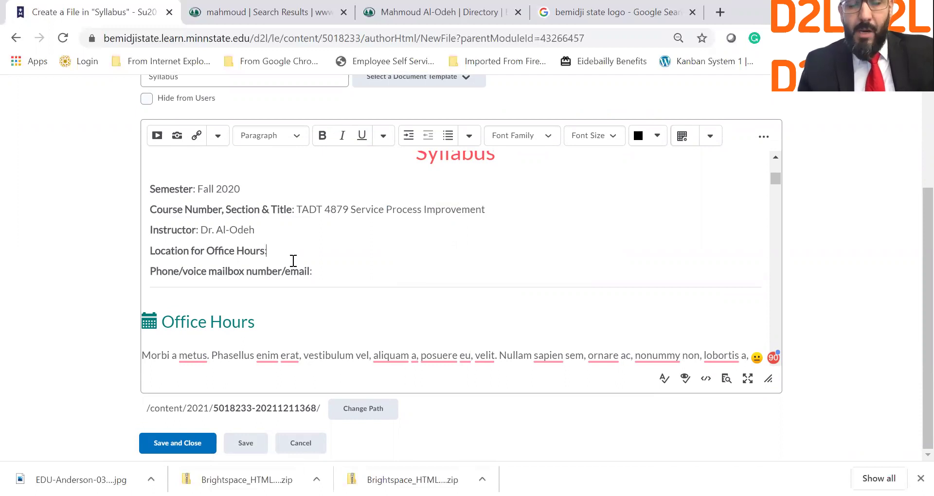
pyautogui.write('O')
pyautogui.write('n')
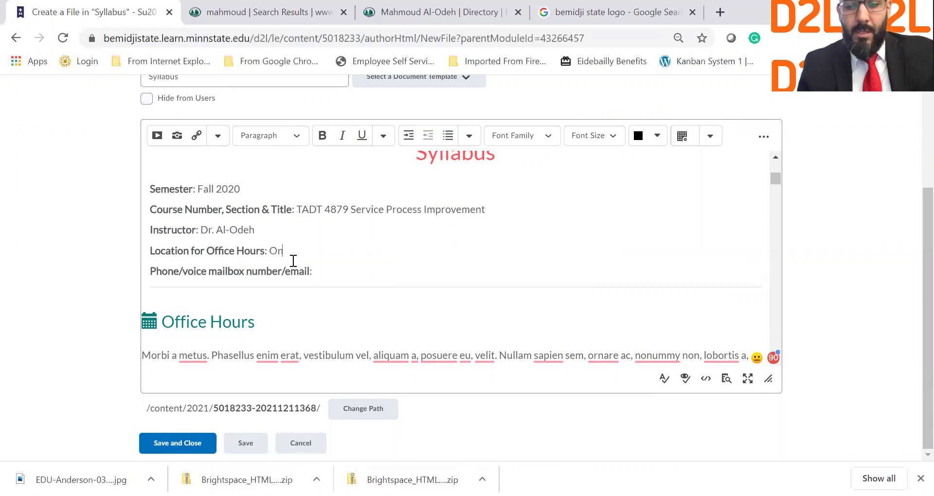
pyautogui.write('line via zoom')
pyautogui.click(354, 272)
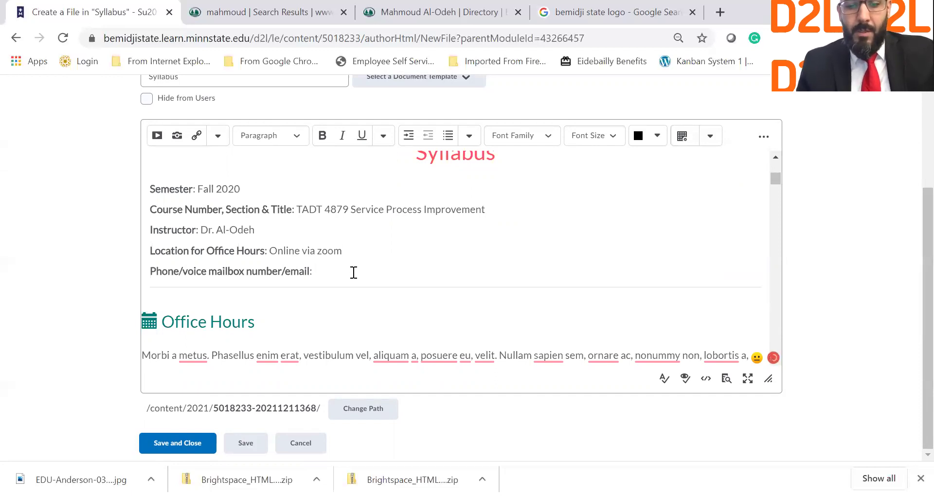
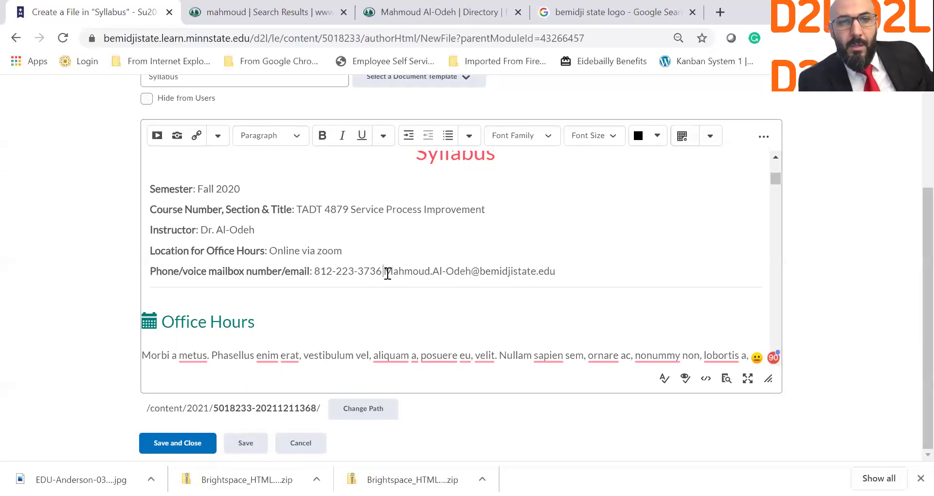
# Label the contact line with 'cell phone:' before the number and 'or email:' before the address.
pyautogui.click(317, 271)
pyautogui.write('ce')
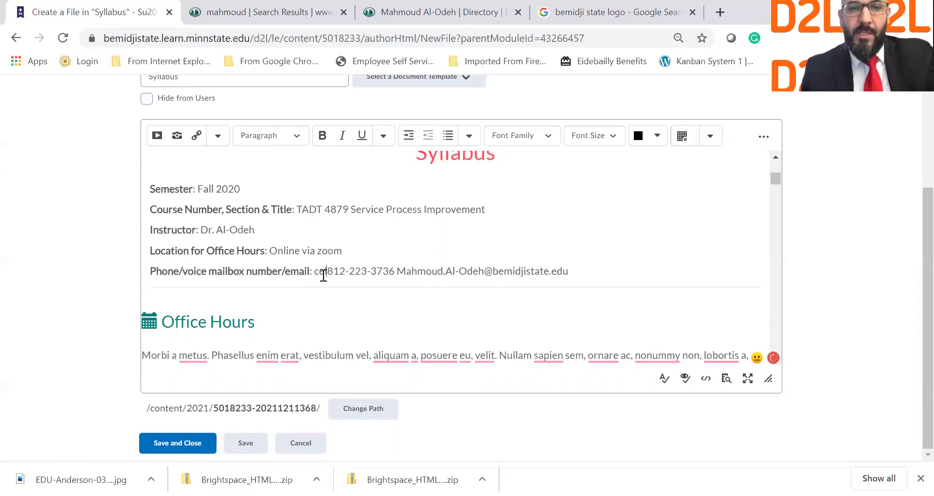
pyautogui.write('ll pho')
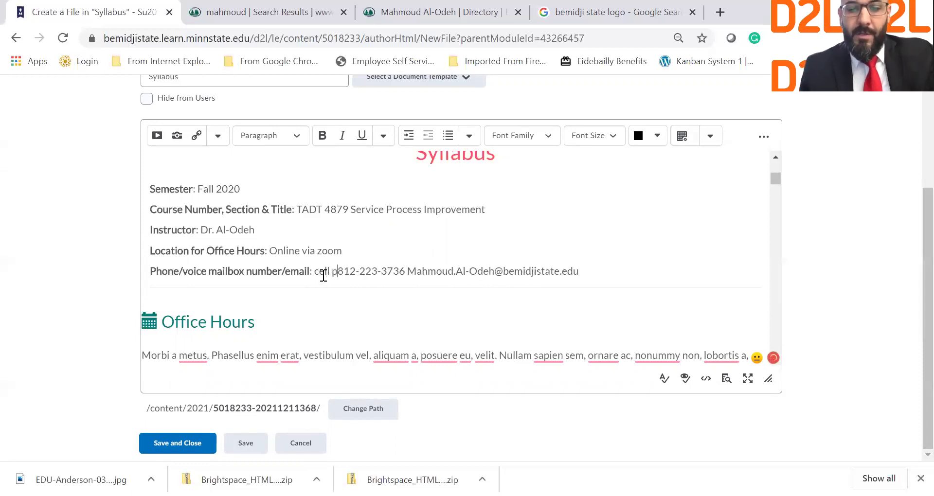
pyautogui.write('ne')
pyautogui.click(433, 273)
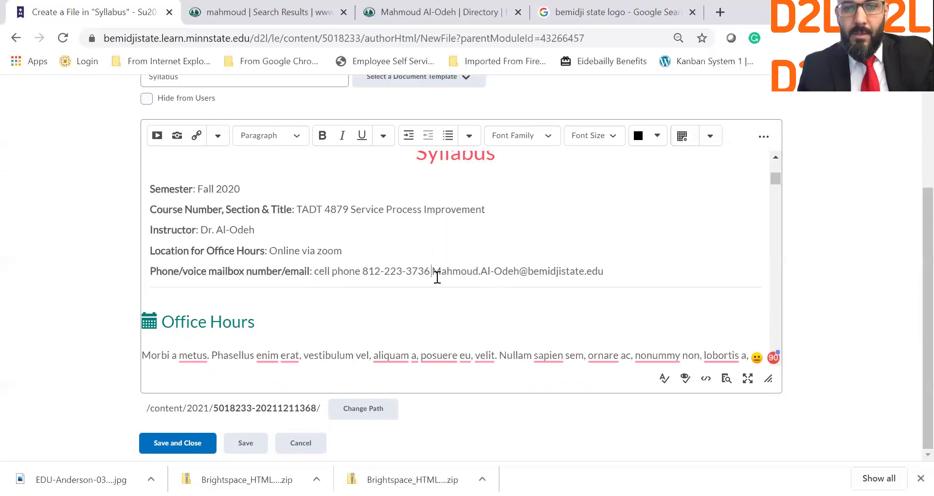
pyautogui.write('or email')
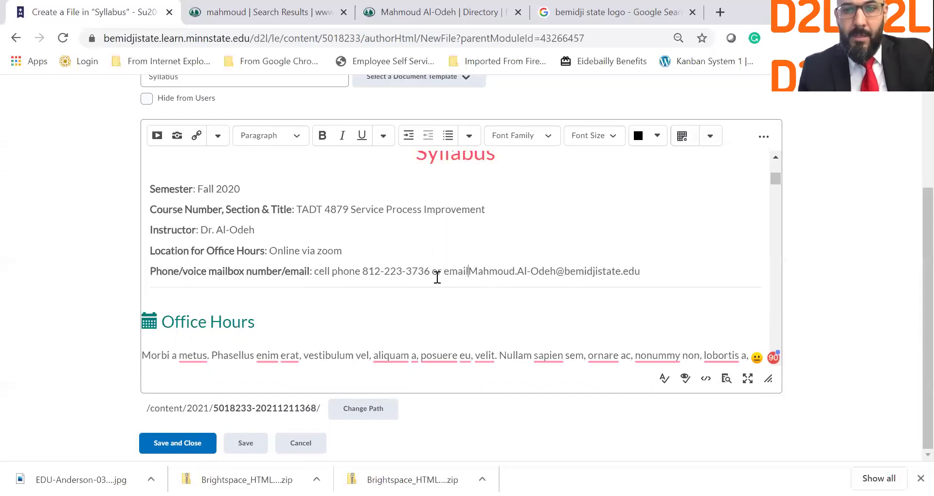
pyautogui.write(':')
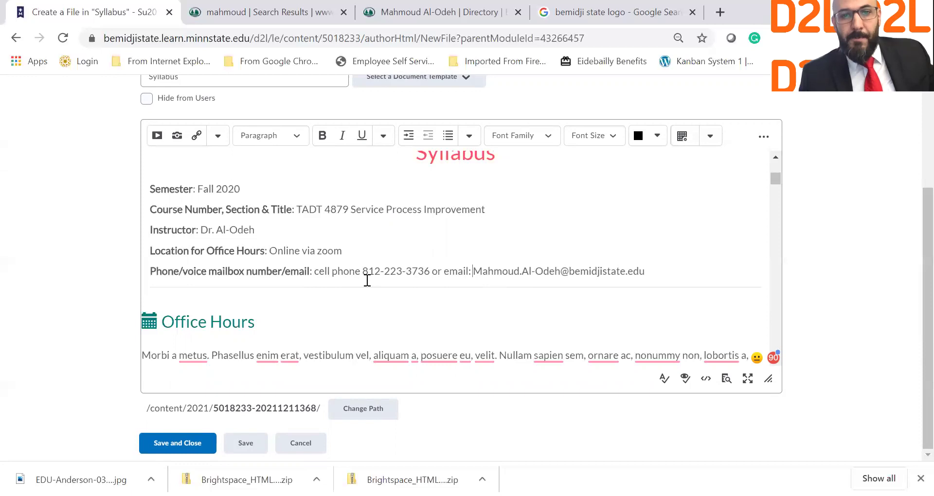
pyautogui.click(360, 275)
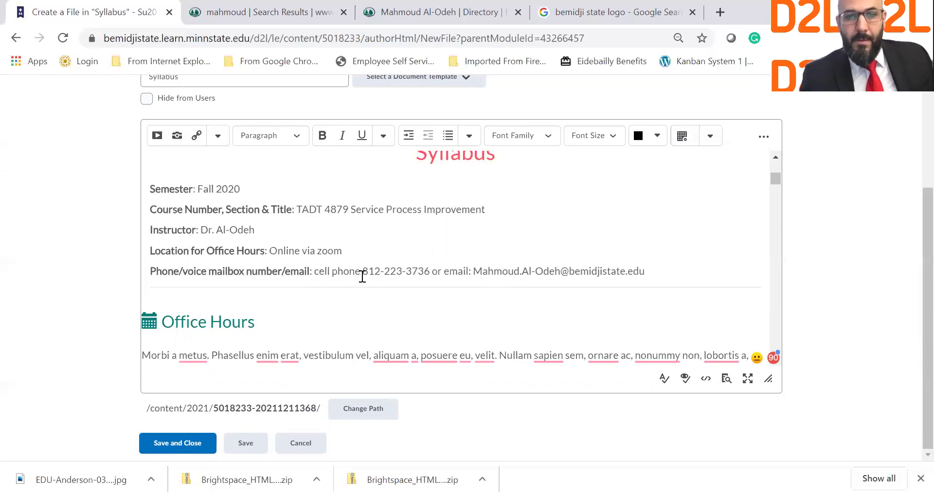
pyautogui.write(':')
pyautogui.scroll(-3, 423, 280)
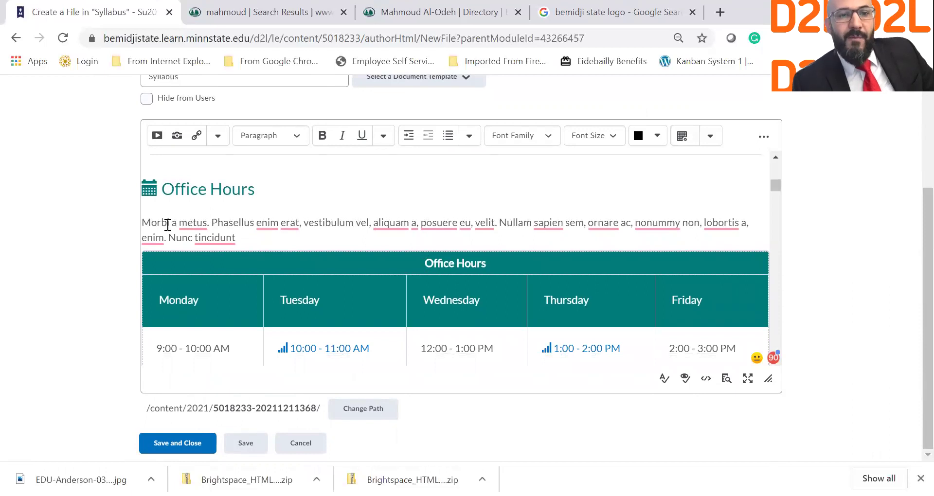
# Replace the Office Hours placeholder paragraph with 'I'm available during the following office hours'.
pyautogui.moveTo(142, 224); pyautogui.dragTo(246, 238)
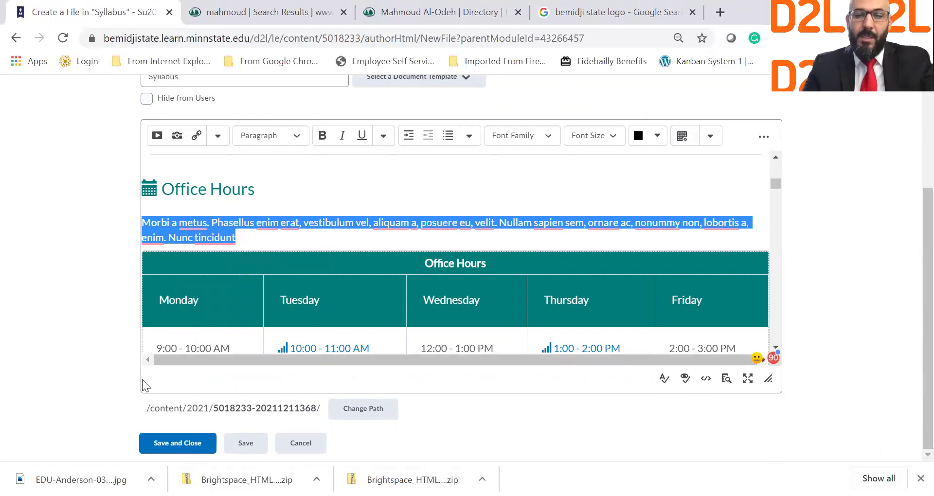
pyautogui.press('BackSpace')
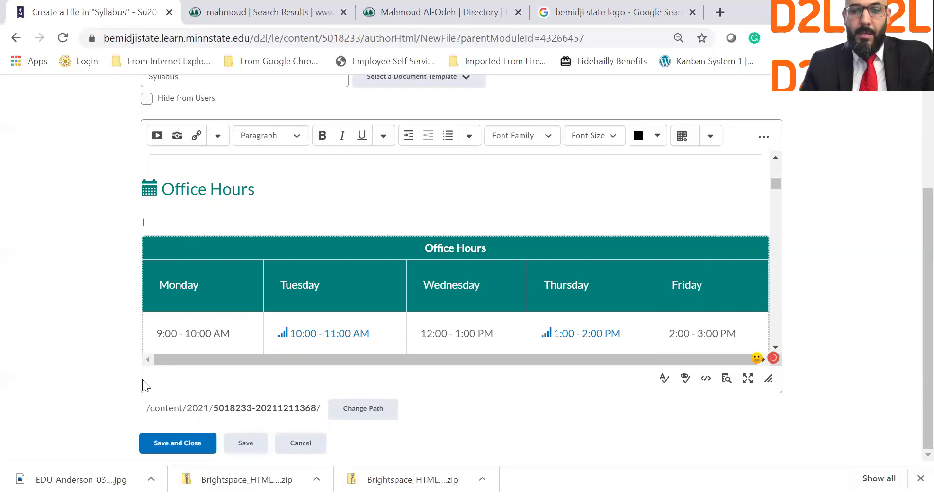
pyautogui.write("I'm for ")
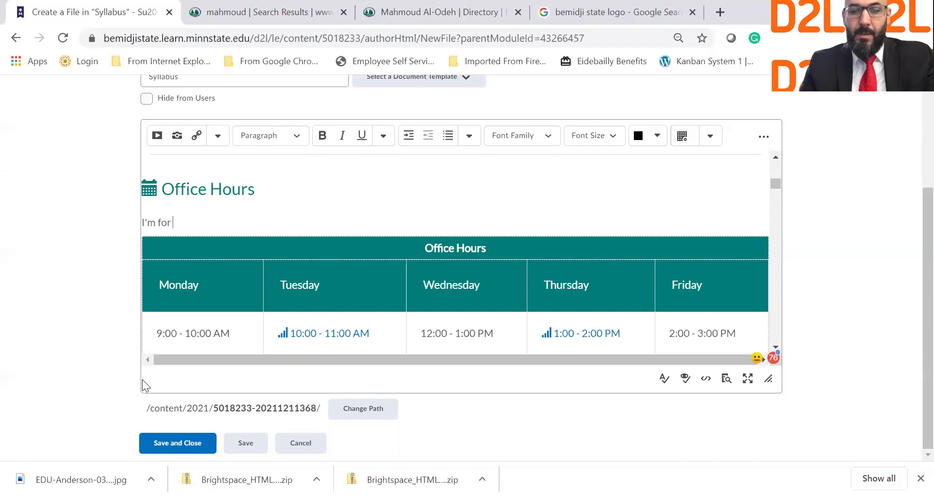
pyautogui.write('any')
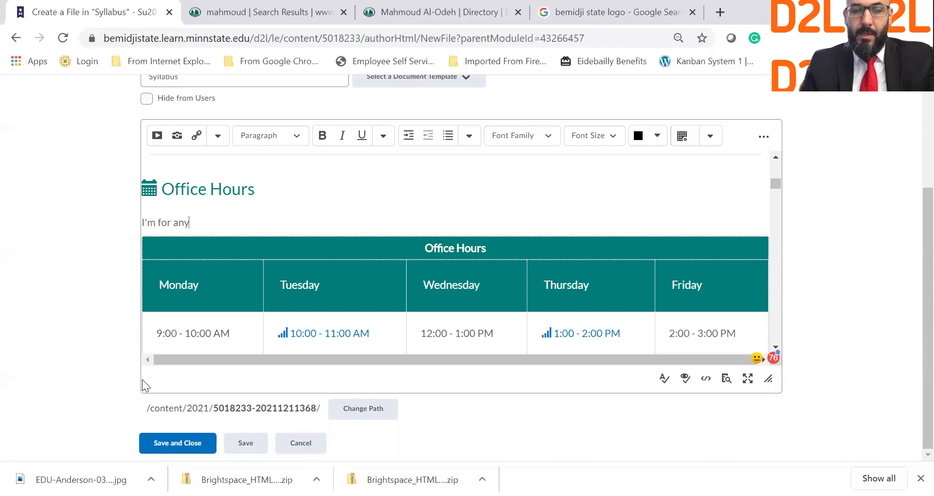
pyautogui.press('BackSpace')
pyautogui.press('BackSpace')
pyautogui.press('BackSpace')
pyautogui.press('BackSpace')
pyautogui.press('BackSpace')
pyautogui.press('BackSpace')
pyautogui.press('BackSpace')
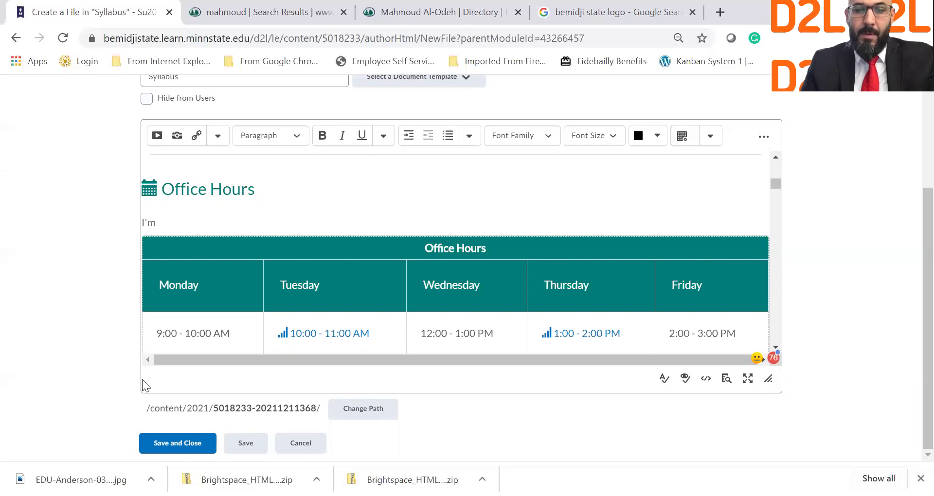
pyautogui.write('available')
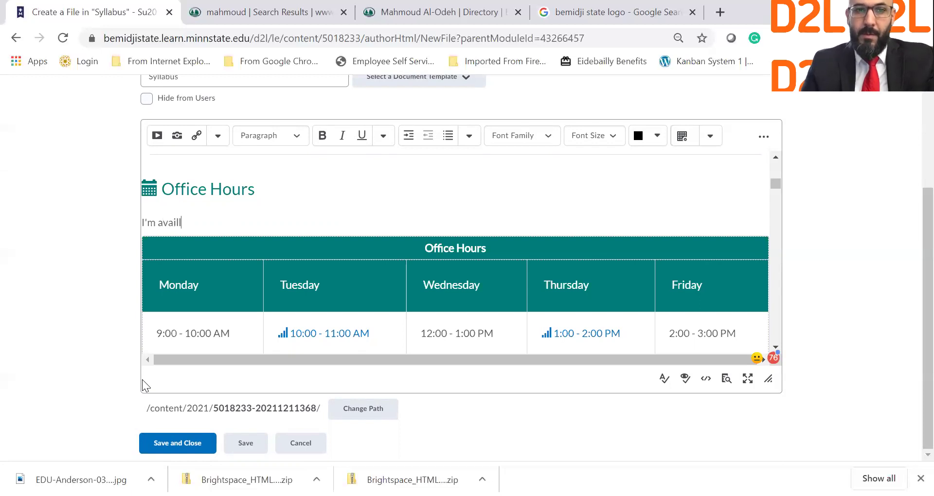
pyautogui.write(' d')
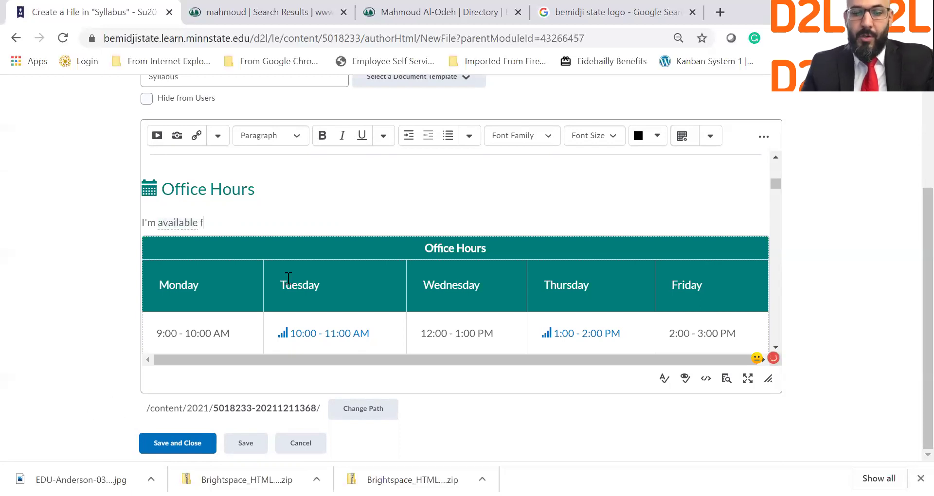
pyautogui.write('uring m')
pyautogui.press('BackSpace')
pyautogui.write('the fo')
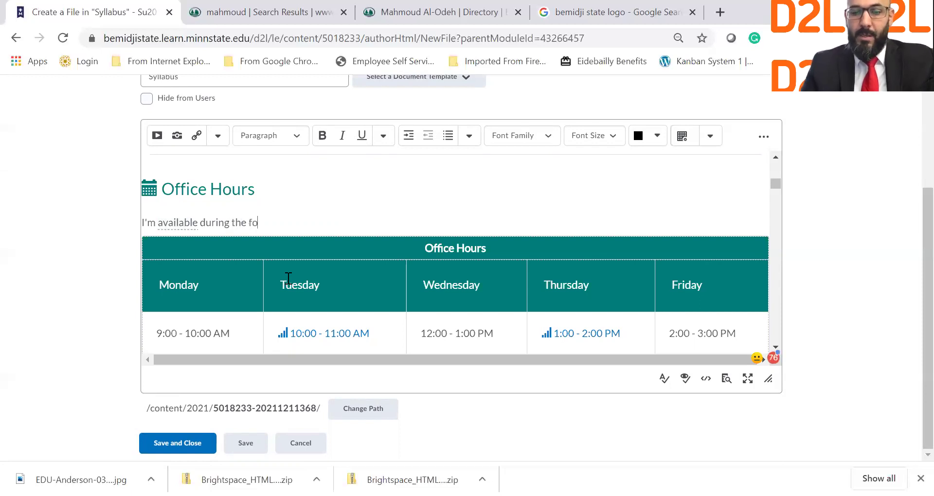
pyautogui.write('llowing o')
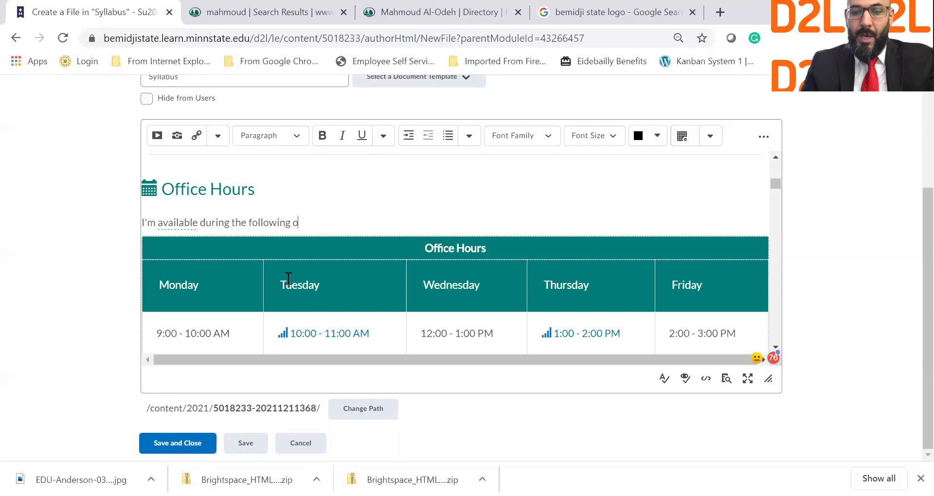
pyautogui.write('ffice hours')
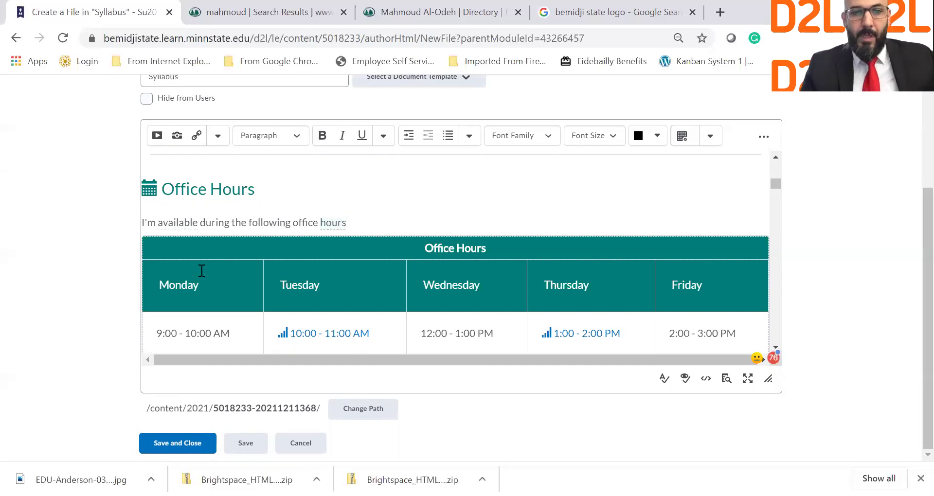
# Add '. Please use this zoom link to connect with me:' followed by the instructor's Zoom URL.
pyautogui.scroll(-1, 196, 317)
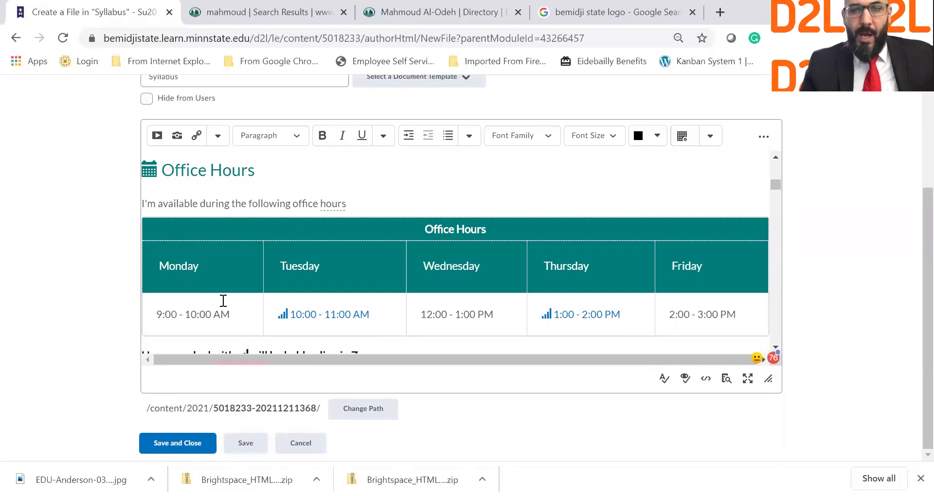
pyautogui.press('BackSpace')
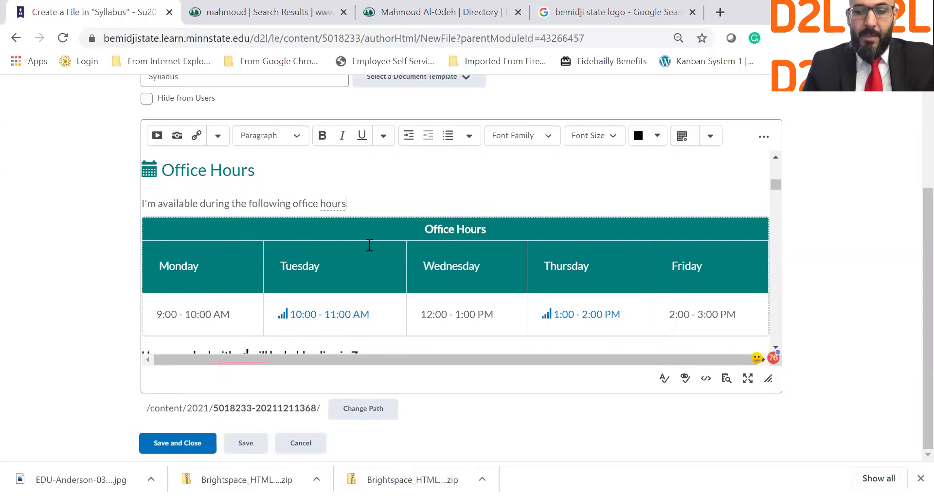
pyautogui.write('. Ple')
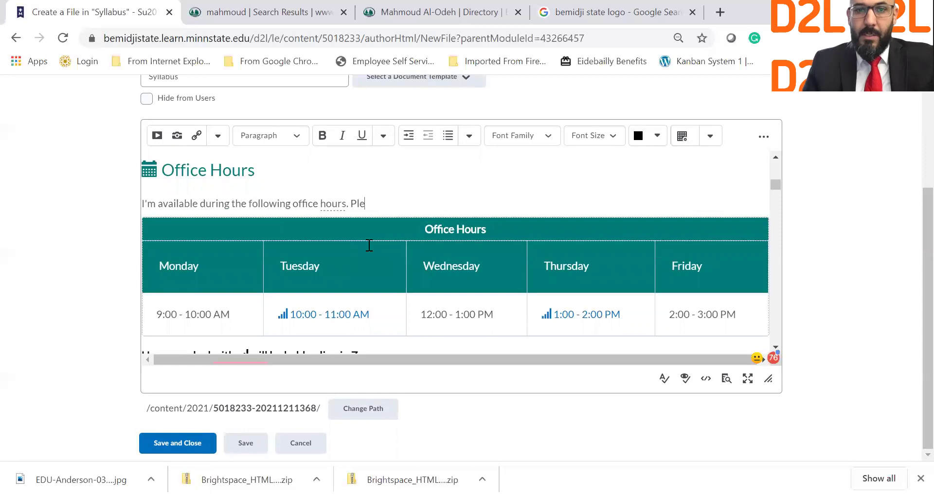
pyautogui.write('ase use t')
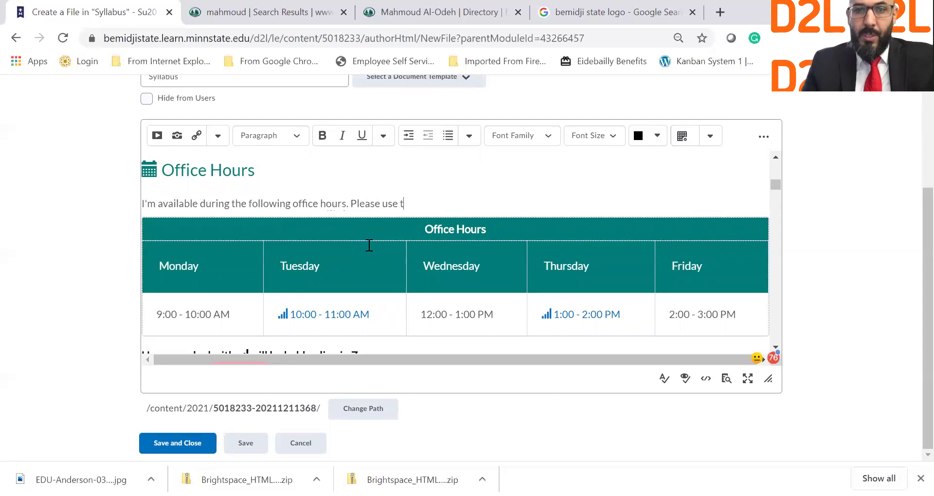
pyautogui.write('his zoom')
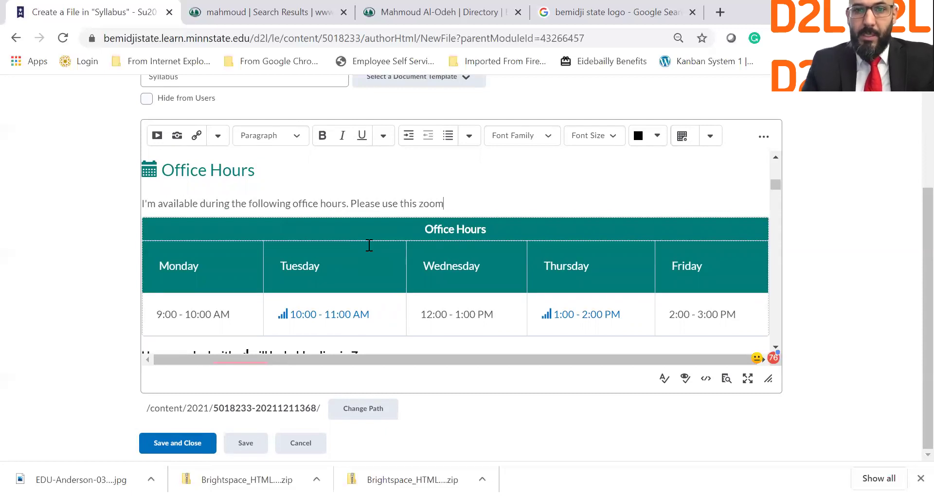
pyautogui.write(' link to')
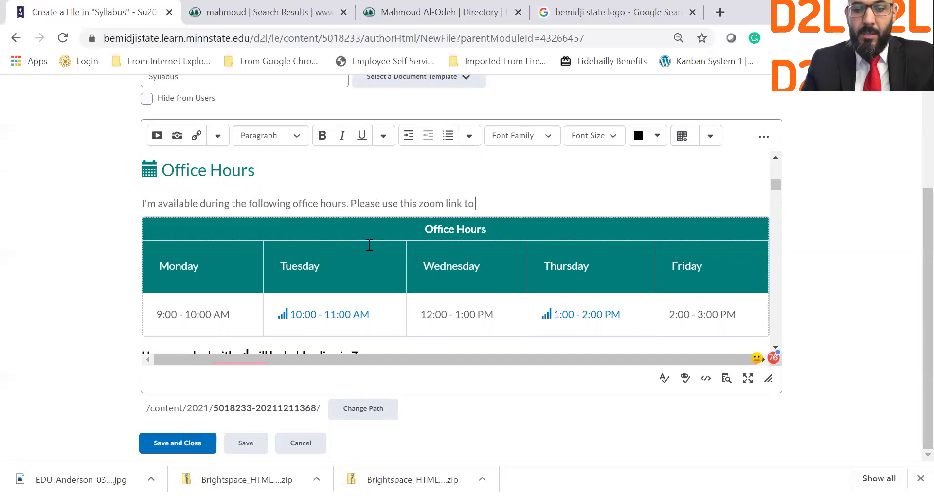
pyautogui.write(' connect with me:')
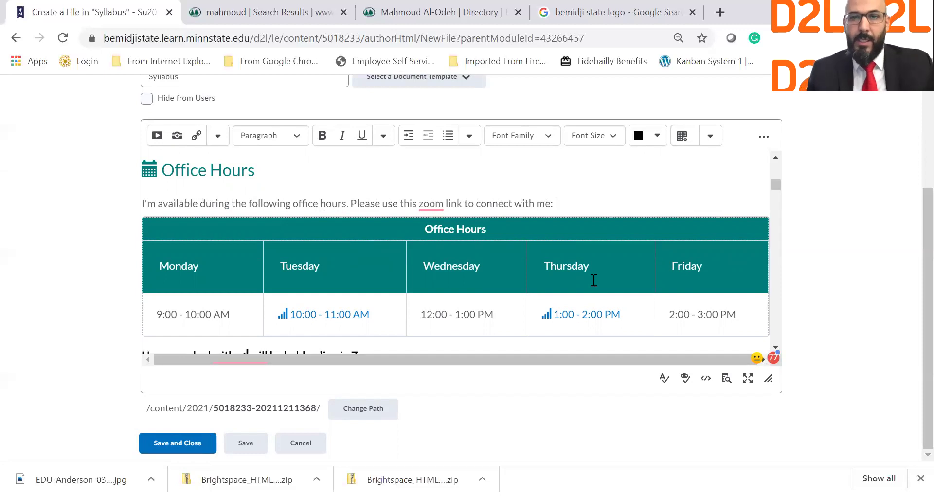
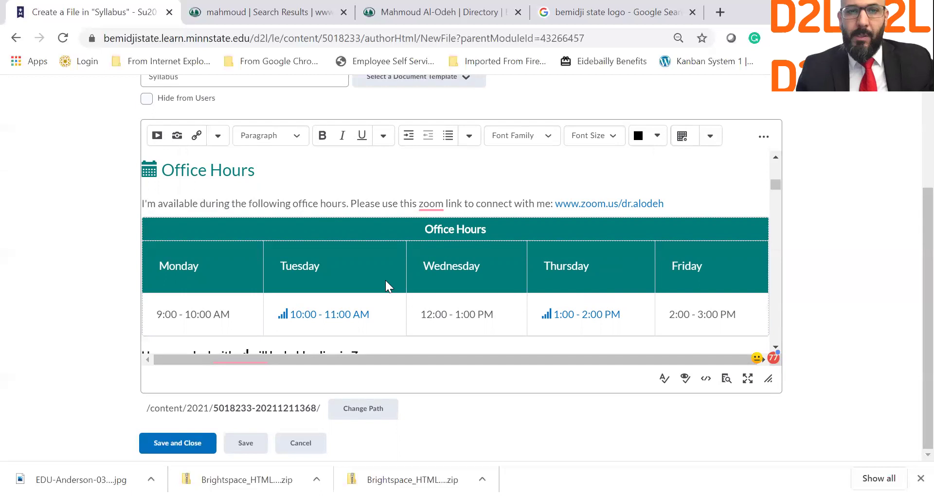
# Insert 'on line' after 'available' in the office-hours sentence, then select Monday's start hour.
pyautogui.click(209, 207)
pyautogui.write('on line')
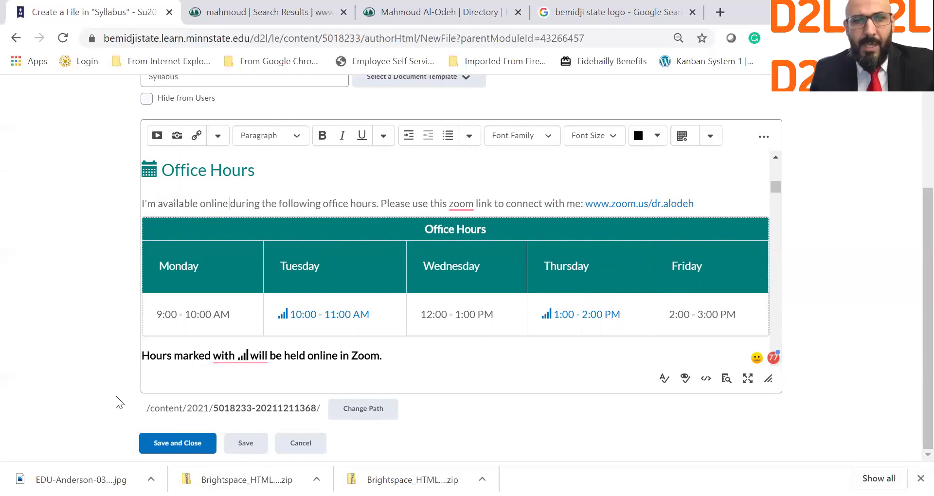
pyautogui.moveTo(155, 312); pyautogui.dragTo(164, 314)
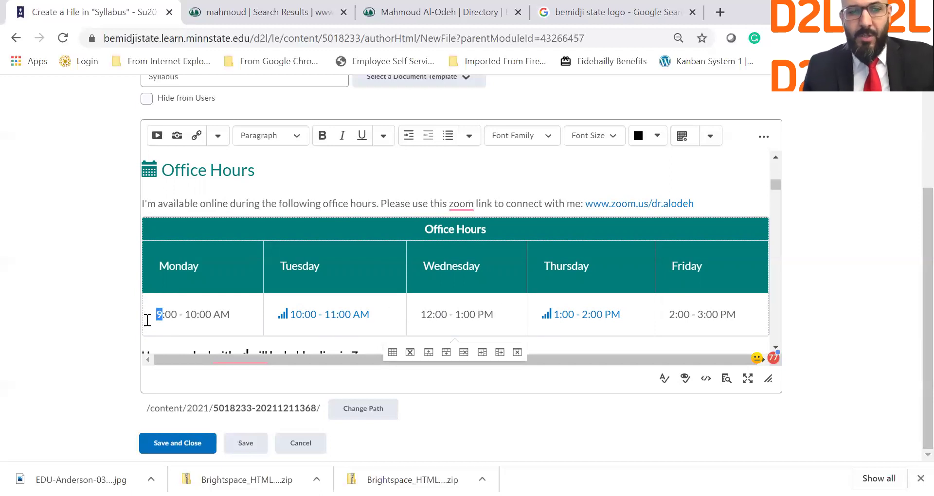
# Retype the Monday, Tuesday and Wednesday times to 8:00 - 10:00 AM.
pyautogui.write('8')
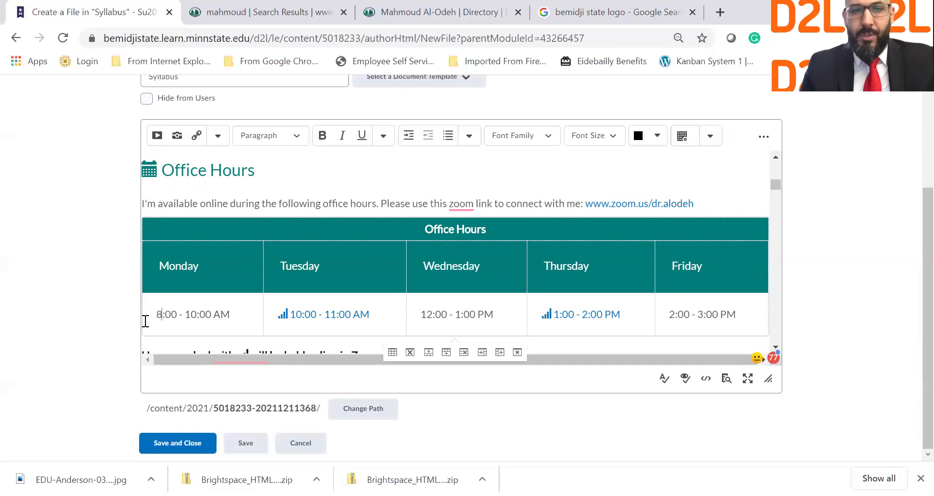
pyautogui.click(301, 316)
pyautogui.press('BackSpace')
pyautogui.press('BackSpace')
pyautogui.write('8')
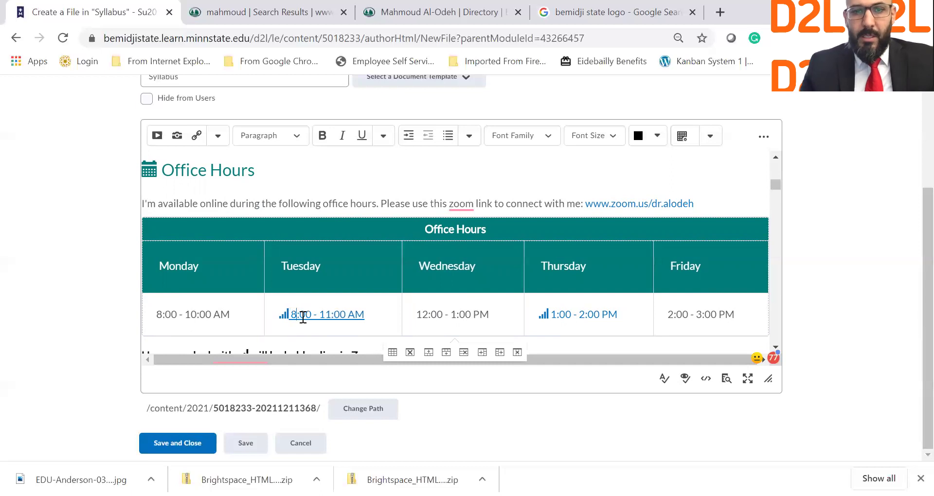
pyautogui.press('BackSpace')
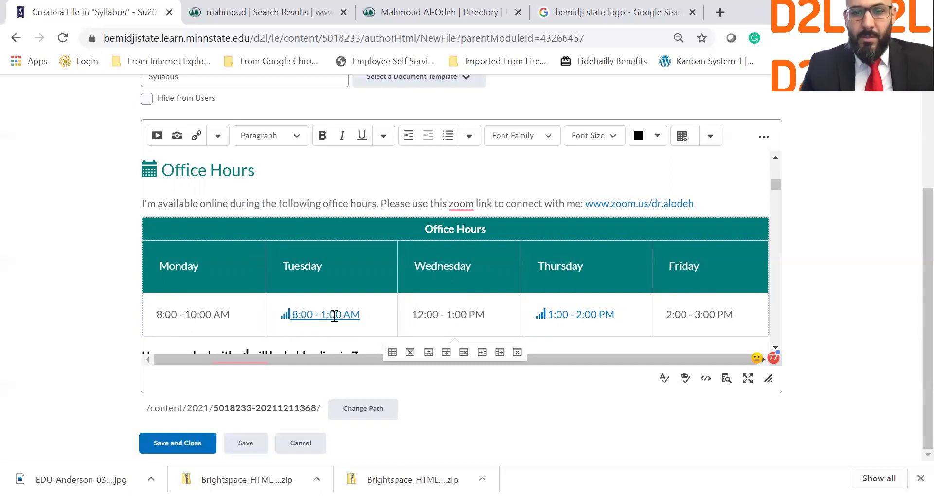
pyautogui.write('0')
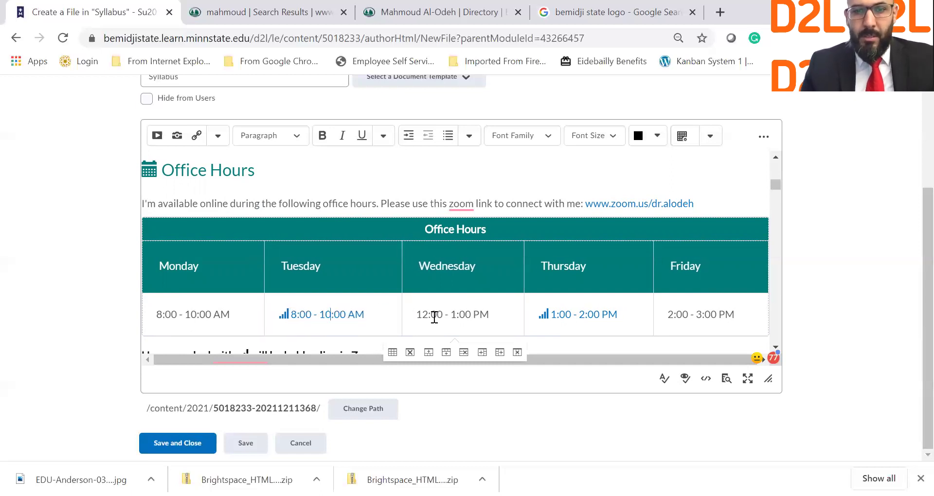
pyautogui.press('BackSpace')
pyautogui.press('BackSpace')
pyautogui.write('8:')
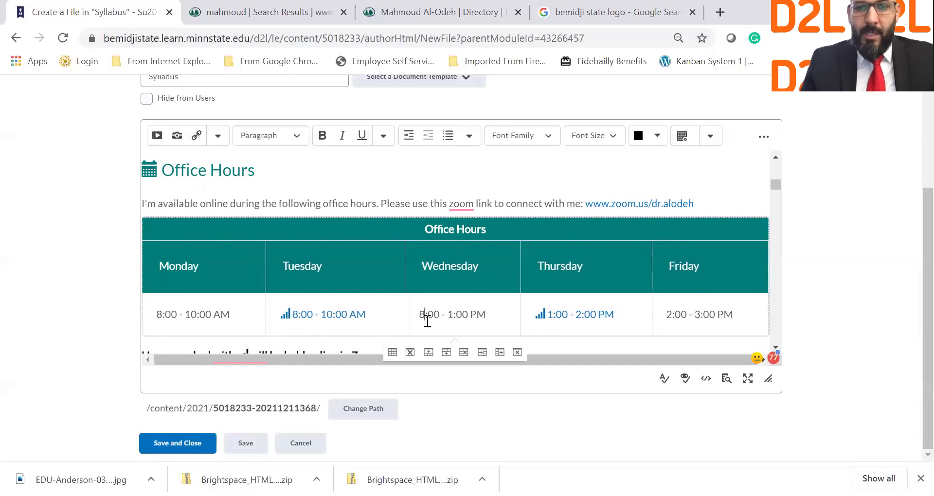
pyautogui.write('0')
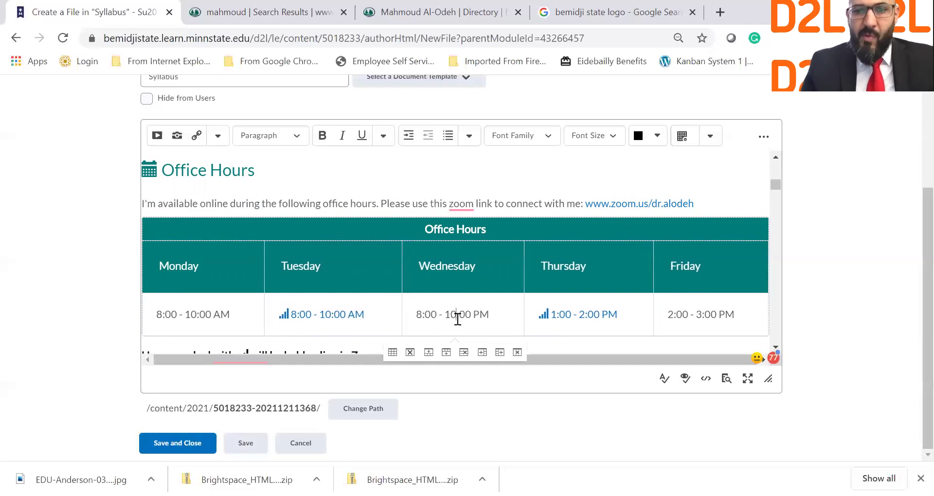
pyautogui.press('BackSpace')
pyautogui.write('A')
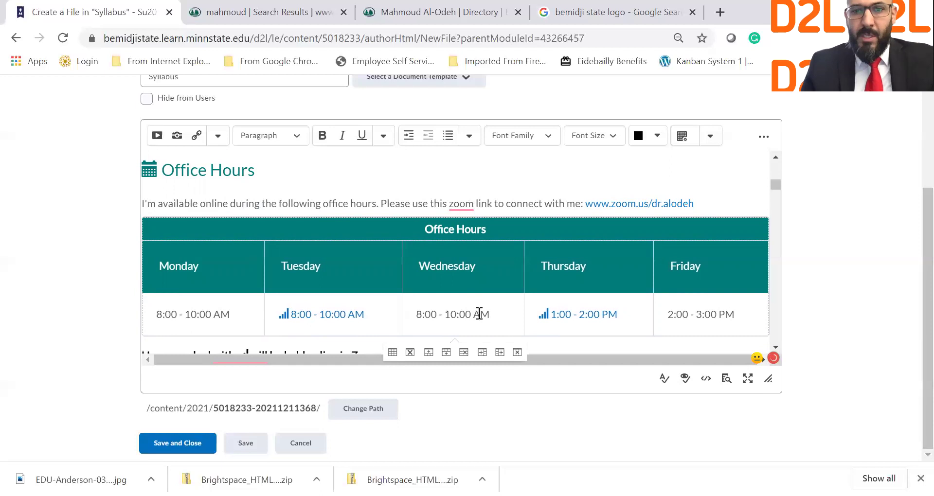
pyautogui.click(560, 315)
# Delete the 'Hours marked with…' Zoom note below the hours table.
pyautogui.scroll(-3, 539, 319)
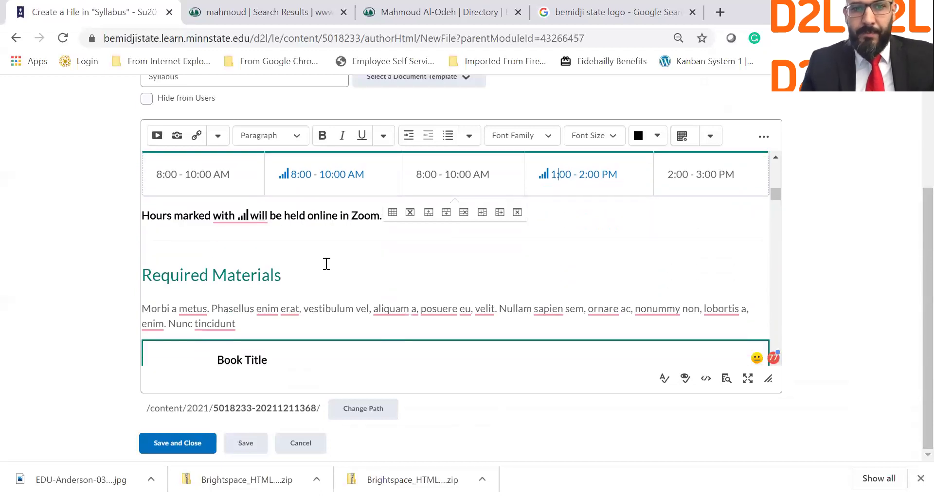
pyautogui.scroll(1, 298, 222)
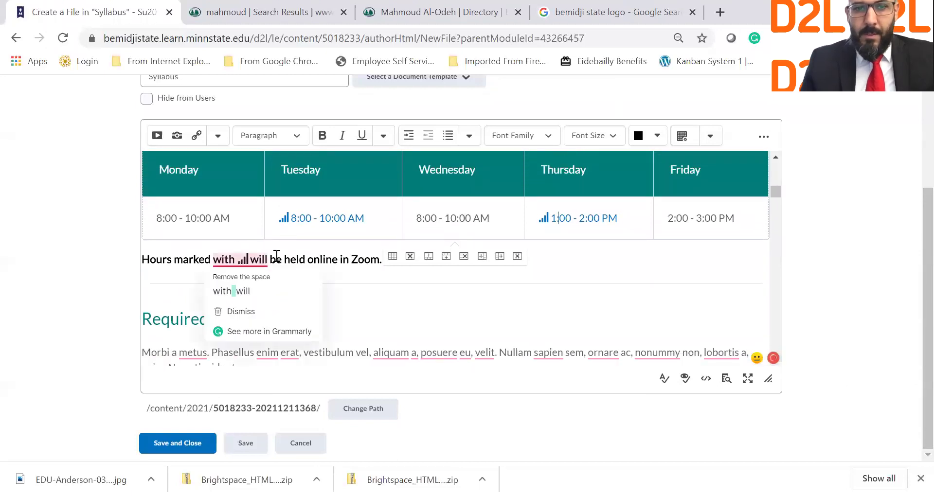
pyautogui.click(237, 258)
pyautogui.moveTo(382, 260); pyautogui.dragTo(144, 262)
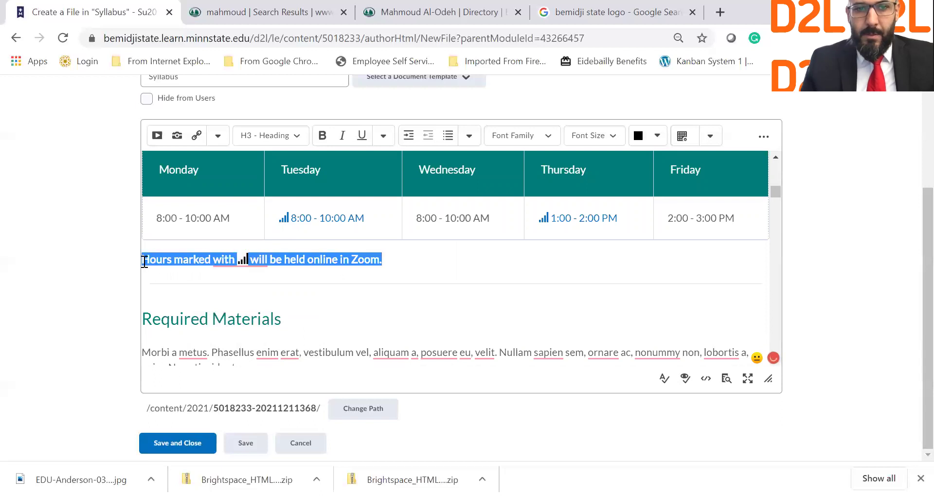
pyautogui.press('BackSpace')
# Copy Monday's 8:00 - 10:00 AM over the Tuesday, Thursday and Friday times.
pyautogui.click(301, 217)
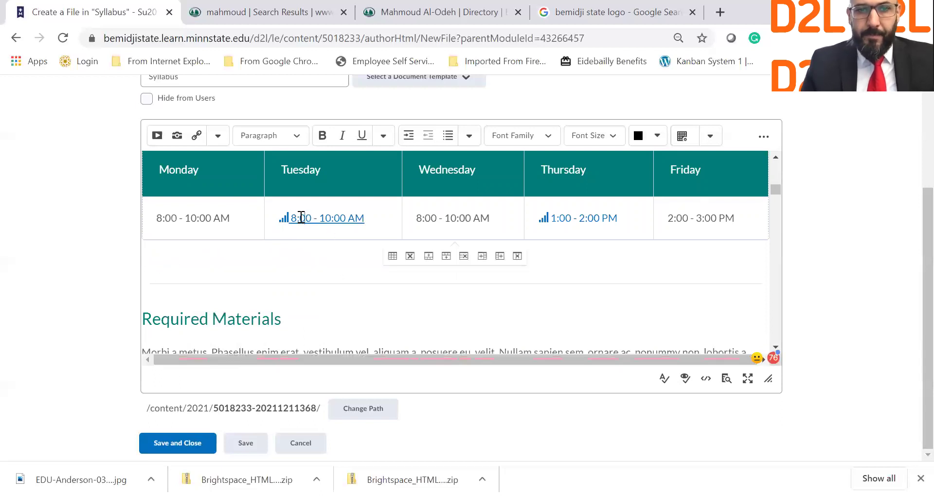
pyautogui.moveTo(286, 219); pyautogui.dragTo(368, 217)
pyautogui.press('BackSpace')
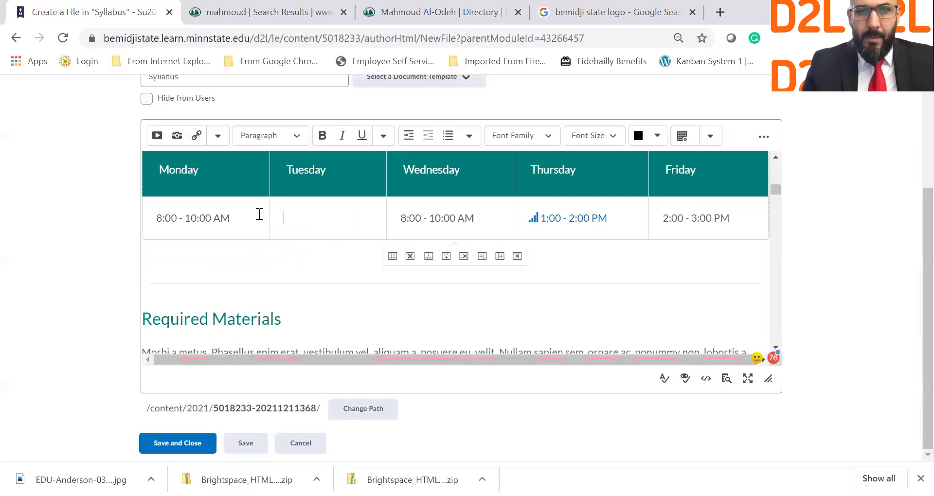
pyautogui.moveTo(260, 215); pyautogui.dragTo(152, 220)
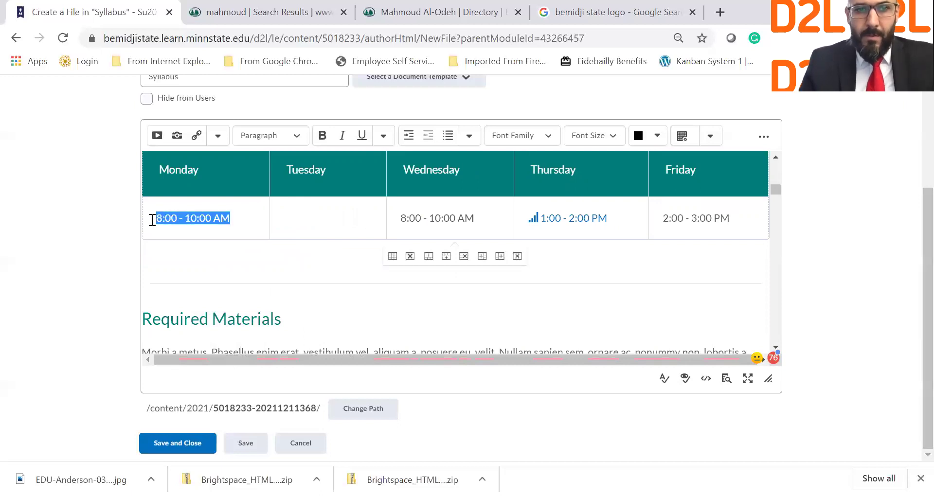
pyautogui.hotkey('ctrl', 'c')
pyautogui.click(309, 214)
pyautogui.hotkey('ctrl', 'v')
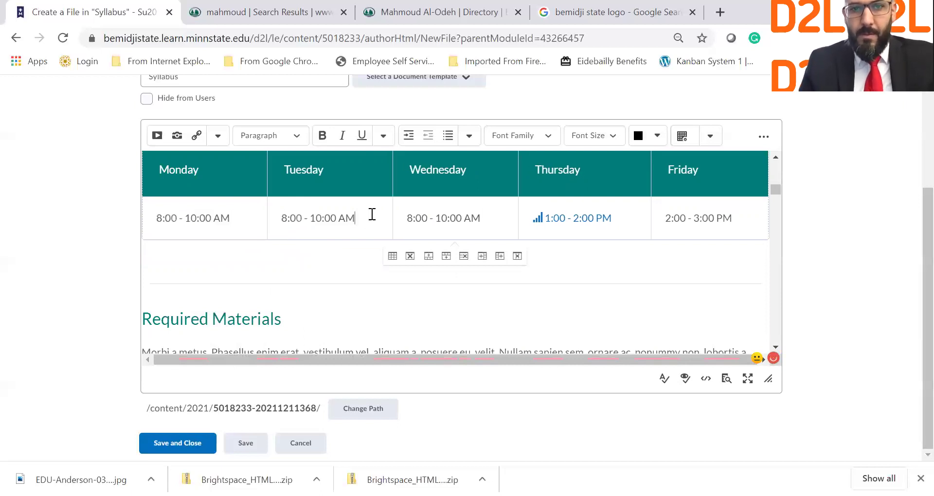
pyautogui.moveTo(573, 220); pyautogui.dragTo(534, 221)
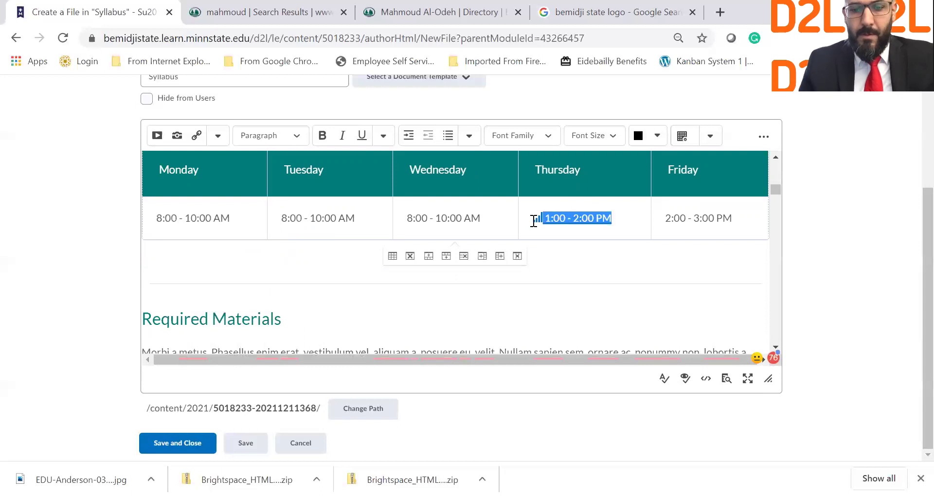
pyautogui.press('BackSpace')
pyautogui.hotkey('ctrl', 'v')
pyautogui.moveTo(741, 225); pyautogui.dragTo(660, 222)
pyautogui.hotkey('ctrl', 'v')
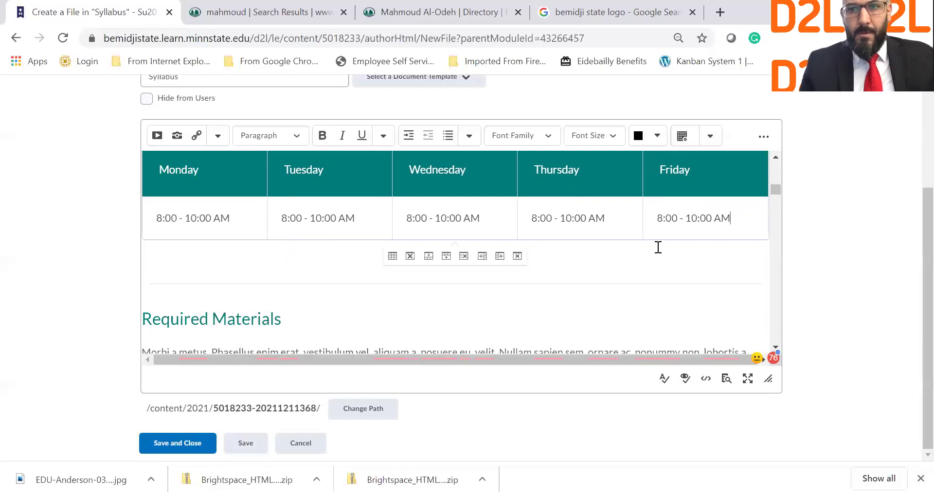
pyautogui.scroll(-1, 295, 311)
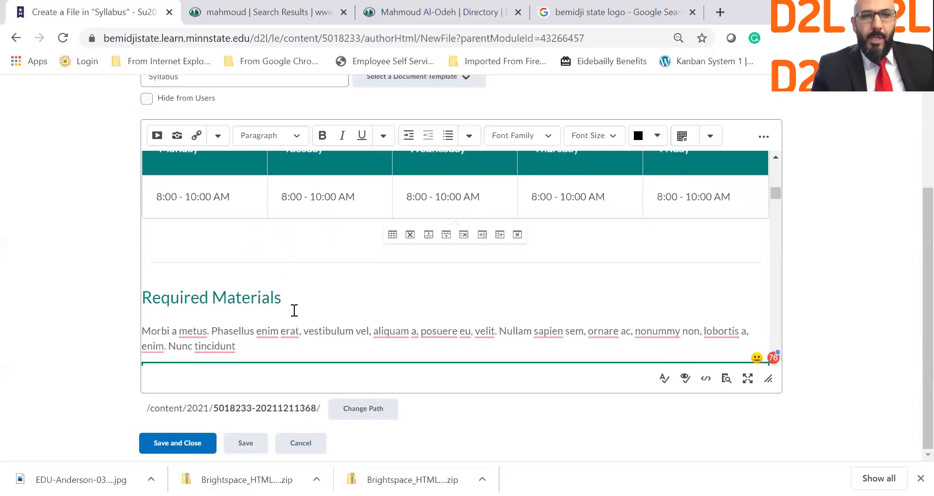
pyautogui.scroll(8, 324, 304)
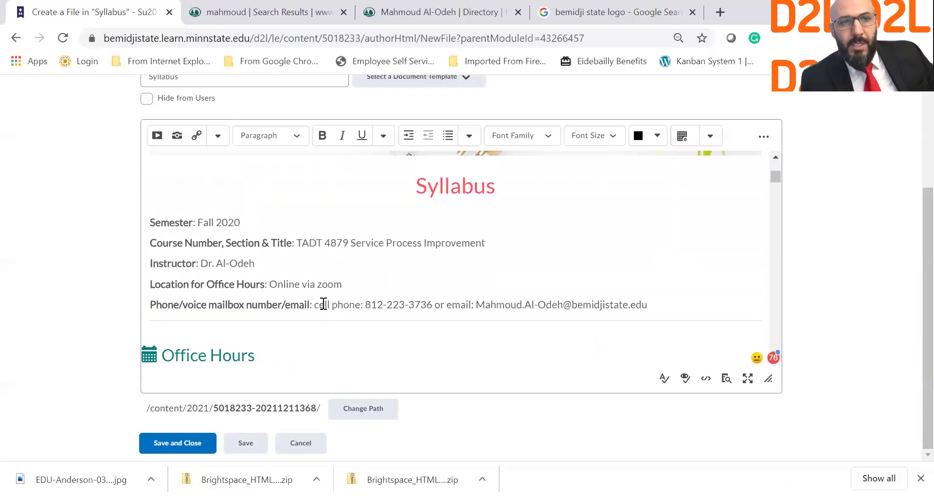
pyautogui.scroll(-10, 323, 303)
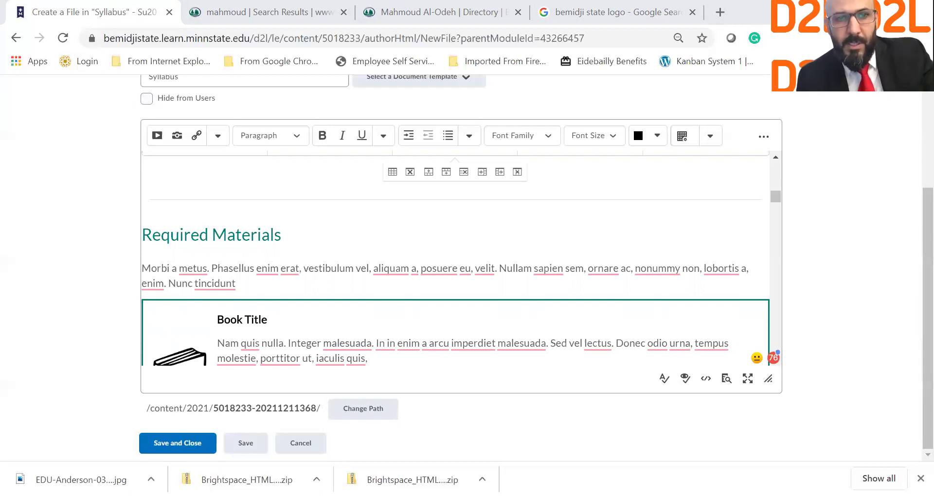
# Paste the 'From Products to Services' citation over the Required Materials placeholder paragraph.
pyautogui.moveTo(237, 284); pyautogui.dragTo(146, 268)
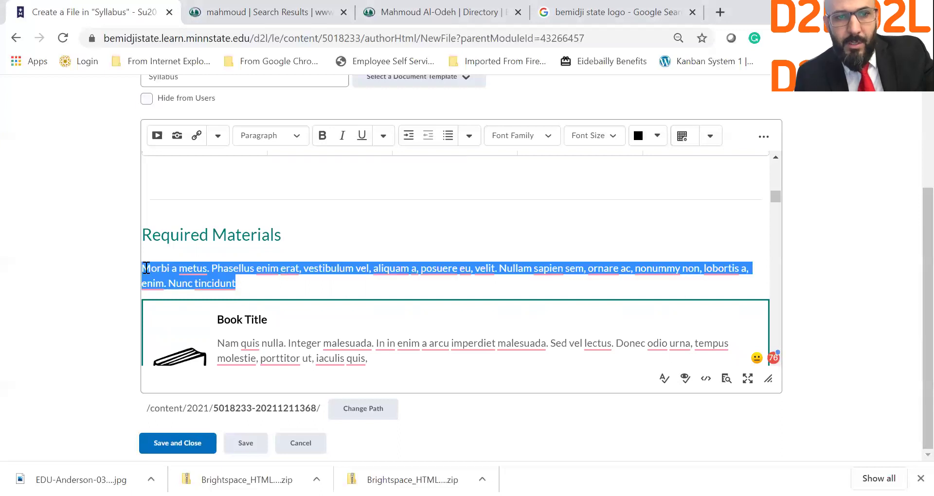
pyautogui.scroll(-3, 151, 272)
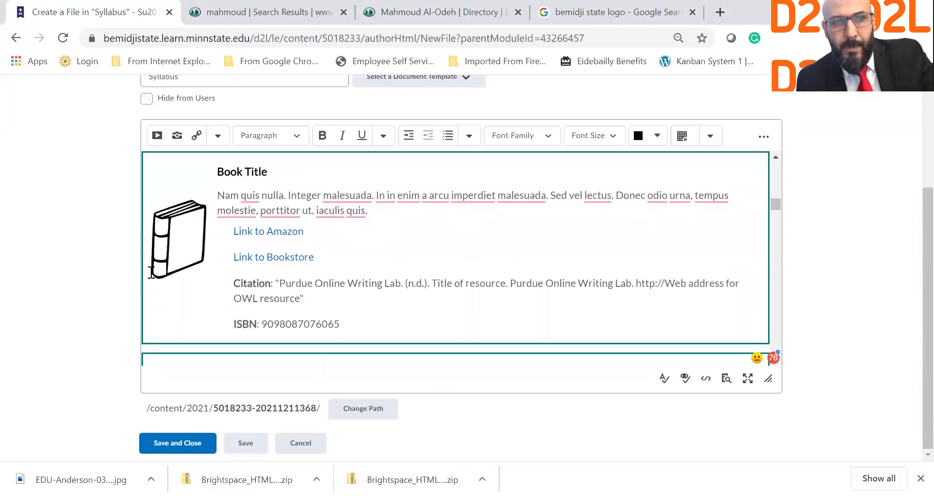
pyautogui.scroll(2, 151, 272)
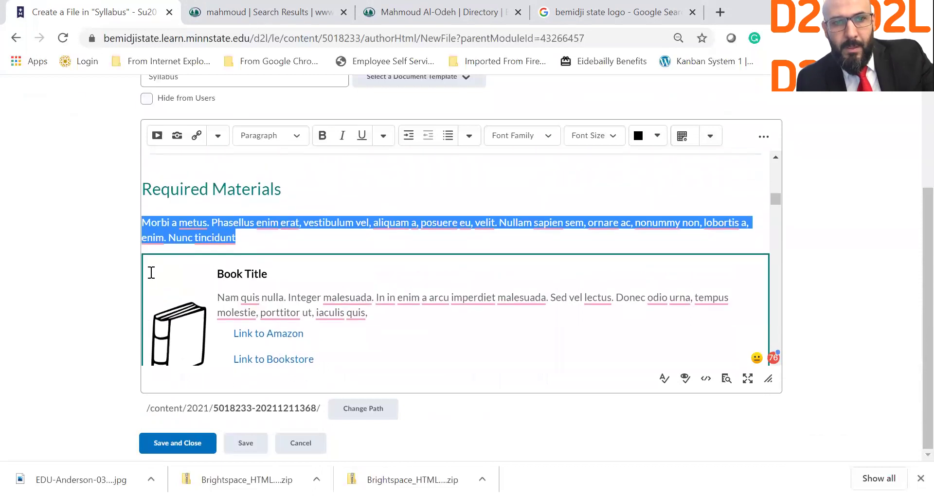
pyautogui.hotkey('ctrl', 'v')
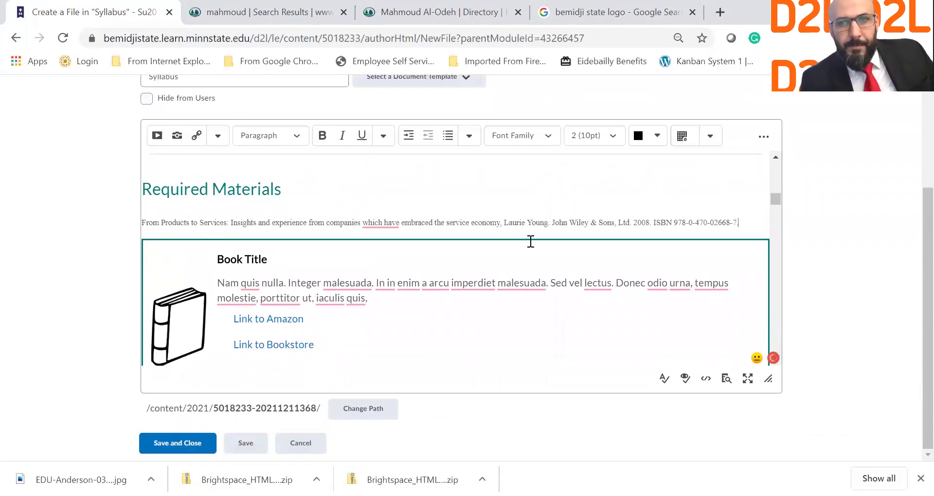
pyautogui.moveTo(389, 225)
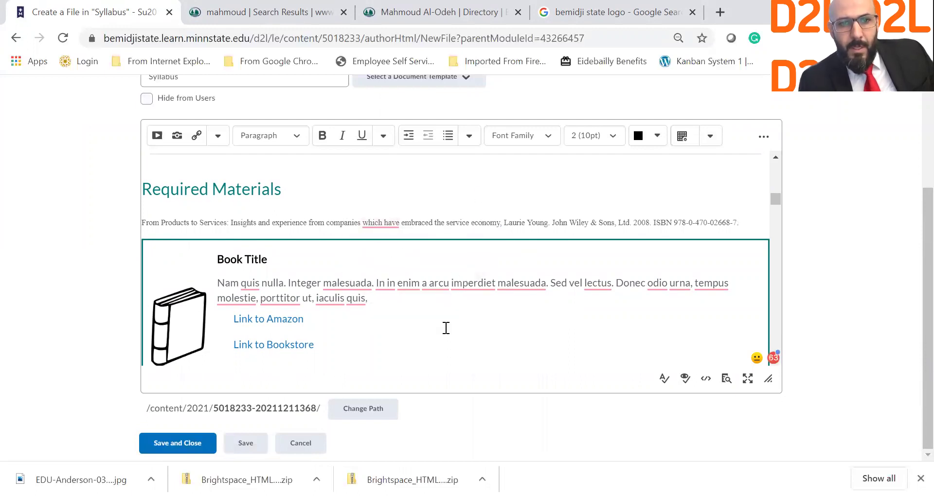
pyautogui.tripleClick(281, 322)
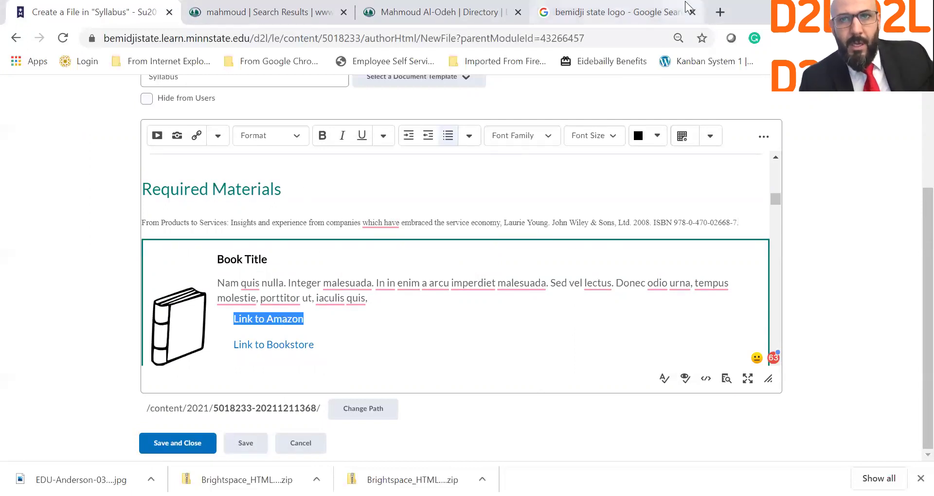
# Search Google for the book title and open its Amazon listing.
pyautogui.click(641, 7)
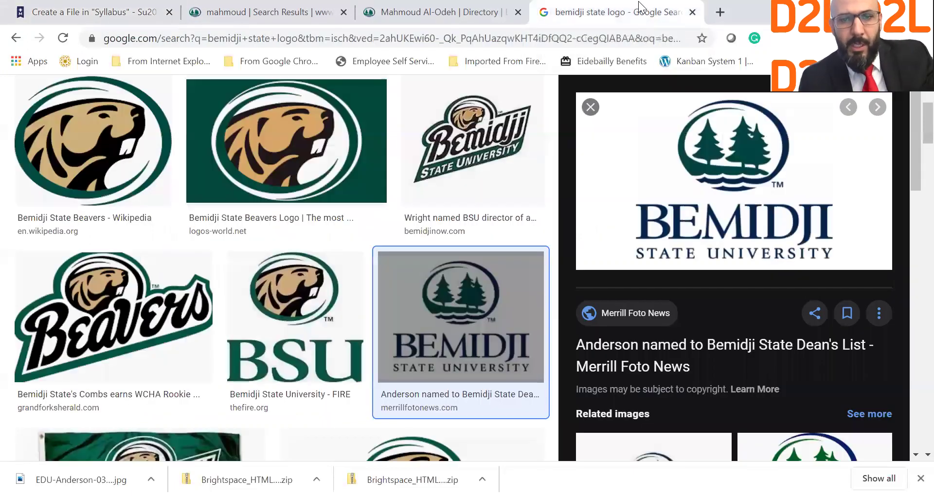
pyautogui.click(610, 32)
pyautogui.hotkey('ctrl', 'v')
pyautogui.press('Return')
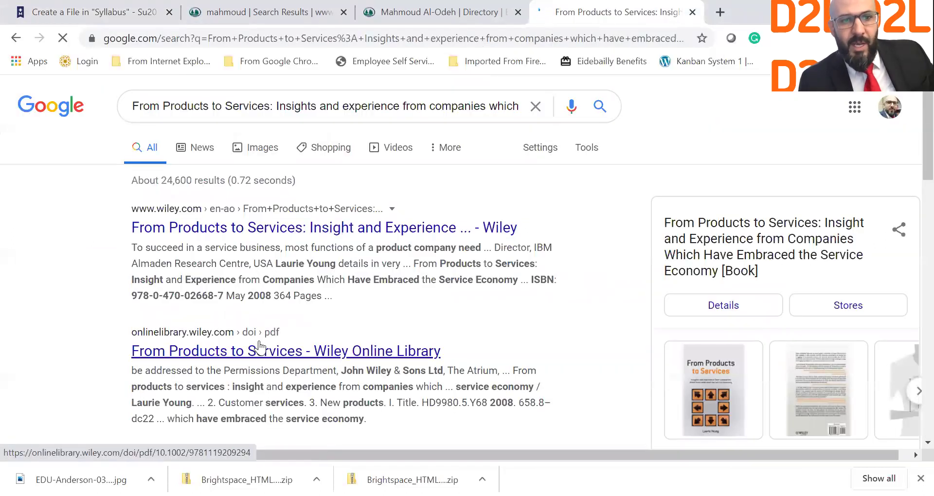
pyautogui.scroll(-3, 259, 347)
pyautogui.click(258, 308)
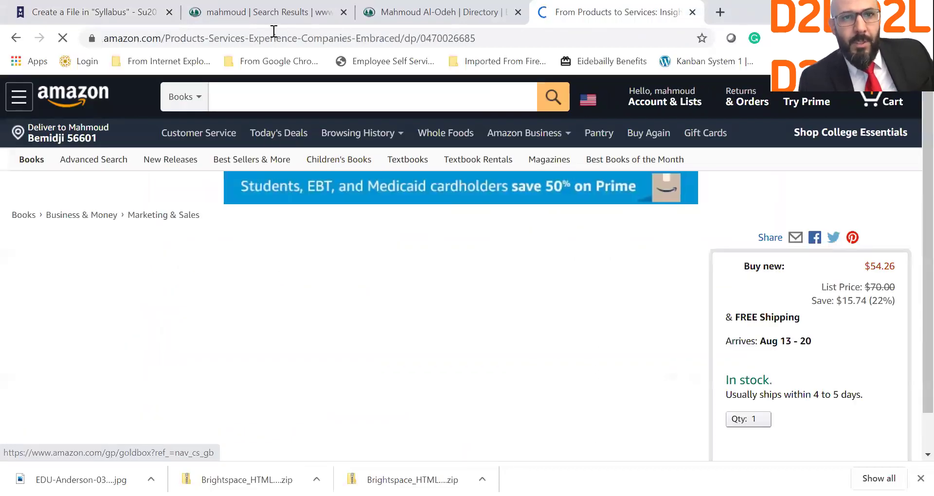
# Copy the Amazon book page's web address and return to the Brightspace editor.
pyautogui.click(274, 38)
pyautogui.rightClick(273, 35)
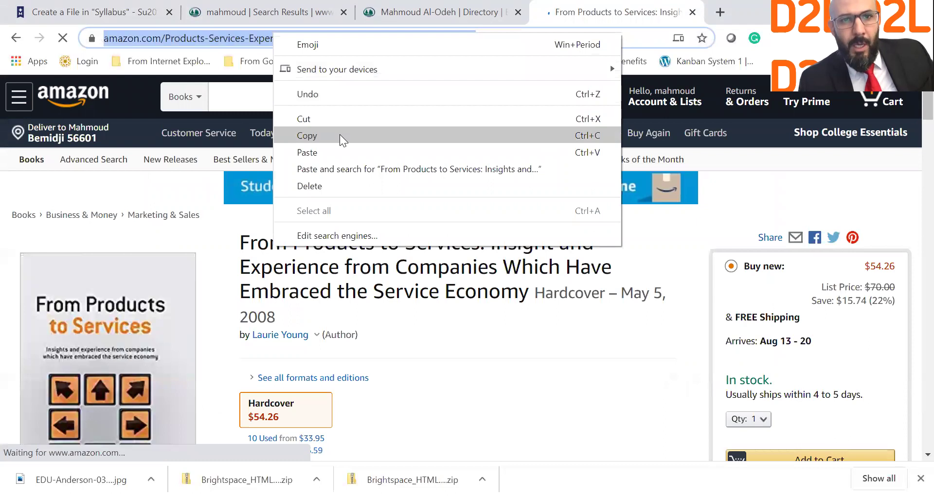
pyautogui.click(340, 137)
pyautogui.click(121, 7)
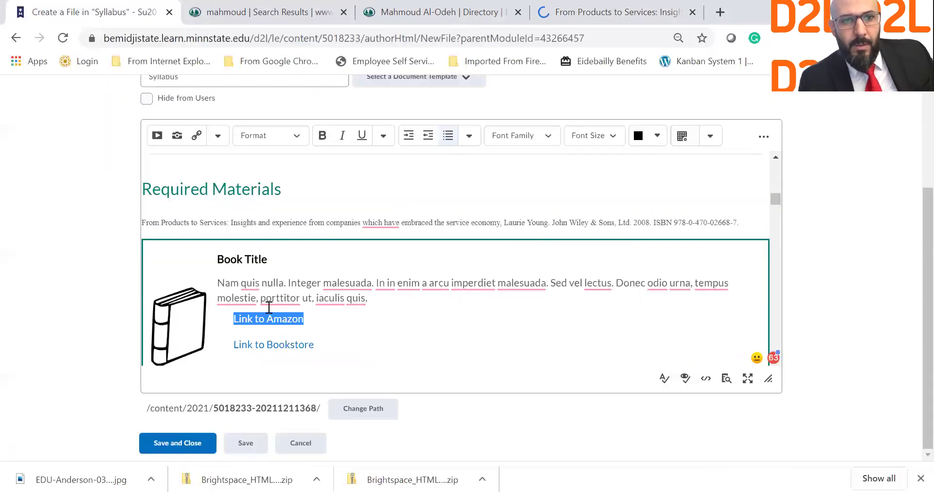
# Point the 'Link to Amazon' Quicklink at the copied Amazon book address instead of '#'.
pyautogui.click(274, 322)
pyautogui.tripleClick(272, 321)
pyautogui.click(197, 135)
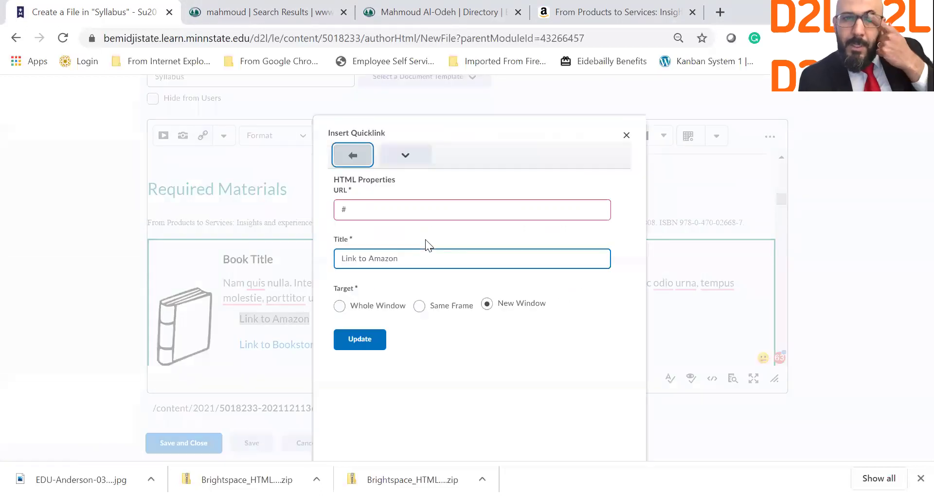
pyautogui.click(627, 135)
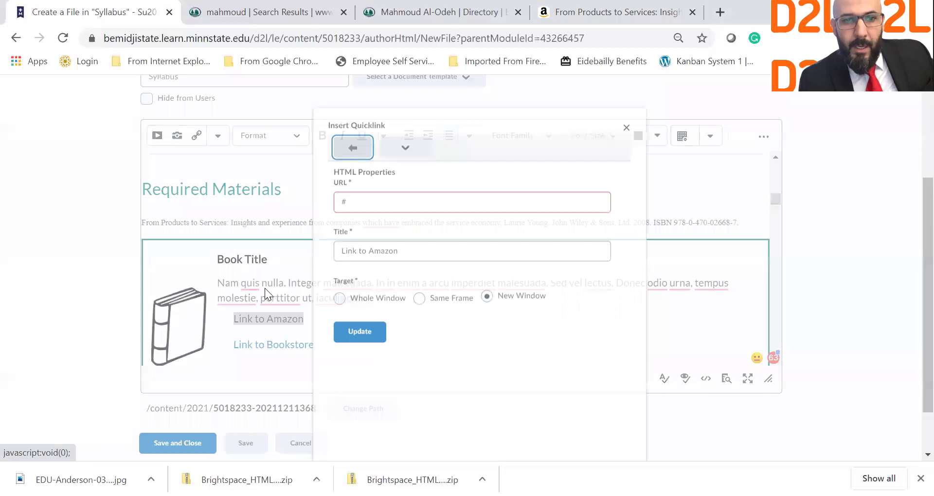
pyautogui.click(198, 136)
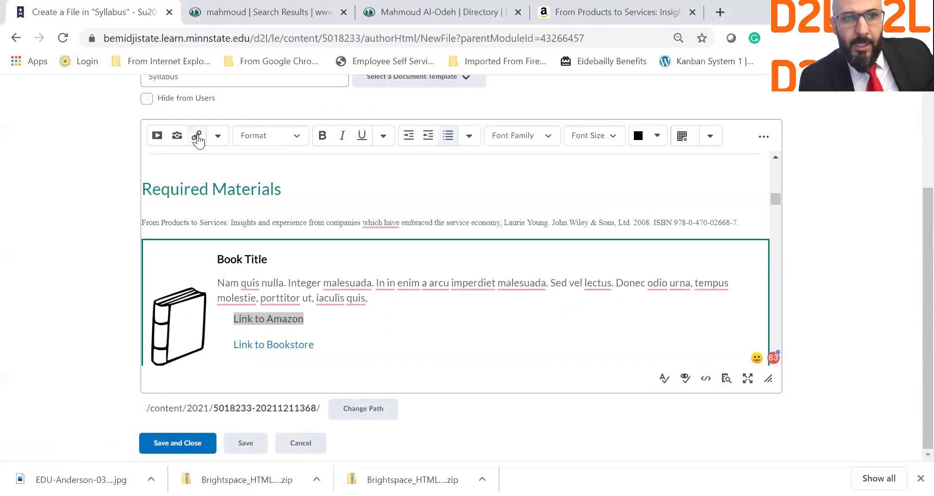
pyautogui.moveTo(387, 208); pyautogui.dragTo(331, 201)
pyautogui.hotkey('ctrl', 'v')
pyautogui.click(425, 261)
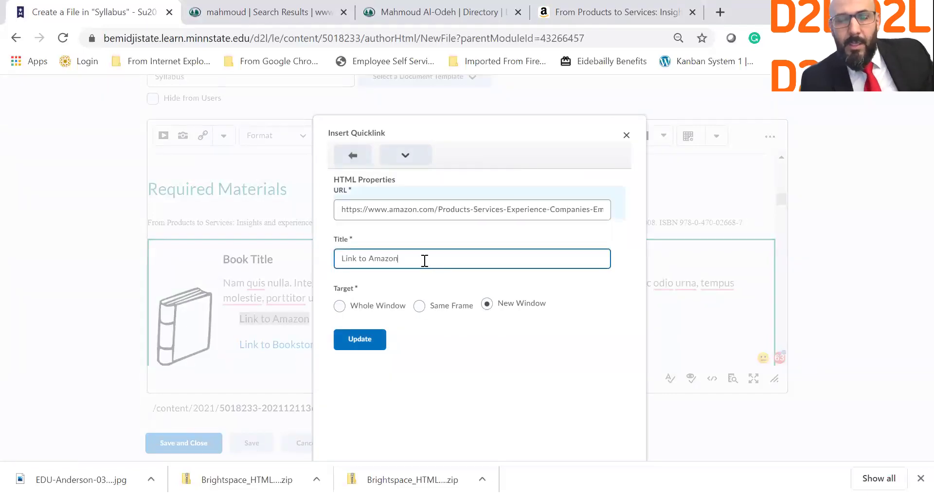
pyautogui.click(370, 344)
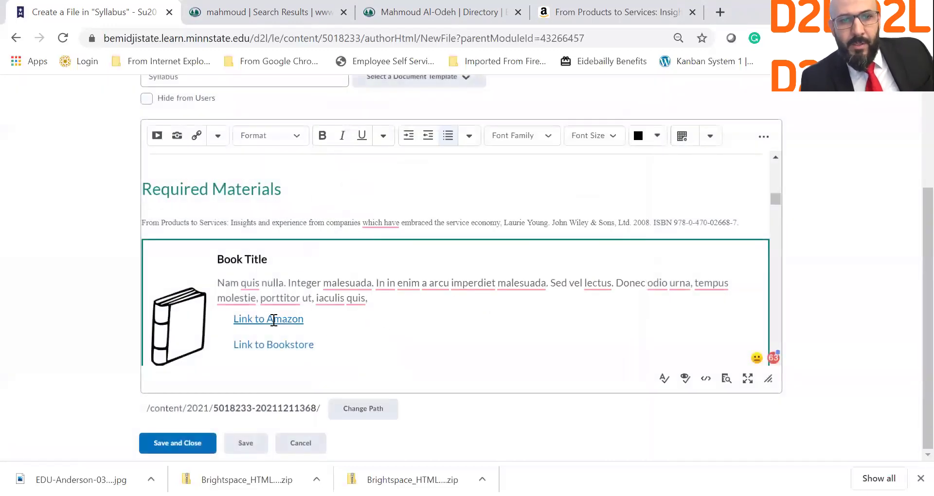
# Replace the Book Title placeholder with the full book title copied from Amazon.
pyautogui.moveTo(315, 346); pyautogui.dragTo(235, 347)
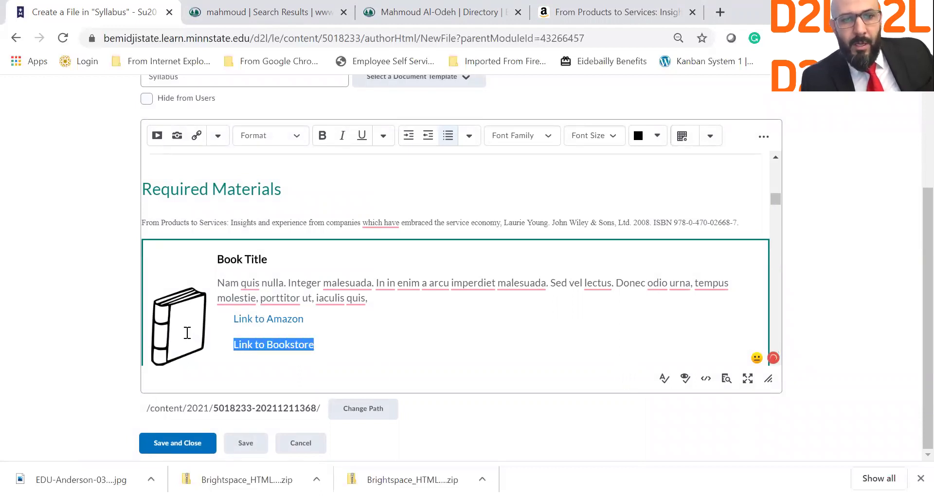
pyautogui.click(575, 8)
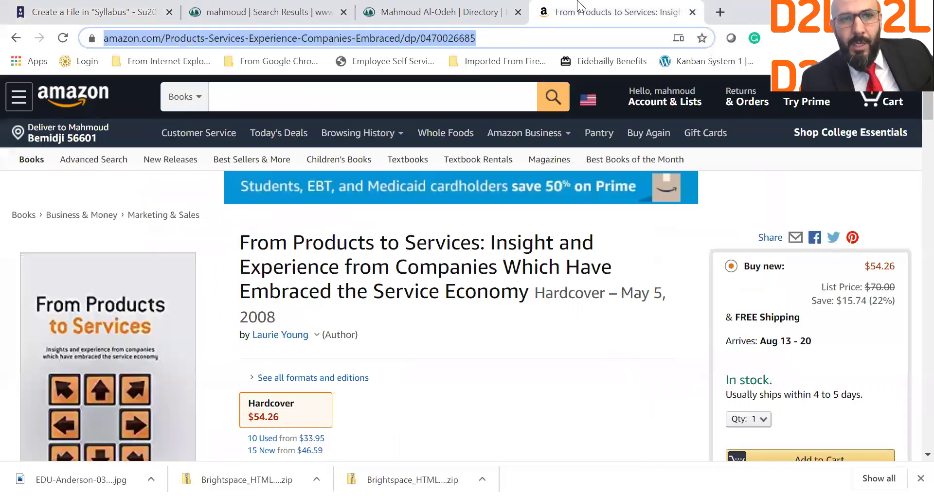
pyautogui.moveTo(240, 243); pyautogui.dragTo(366, 243)
pyautogui.moveTo(466, 265); pyautogui.dragTo(527, 294)
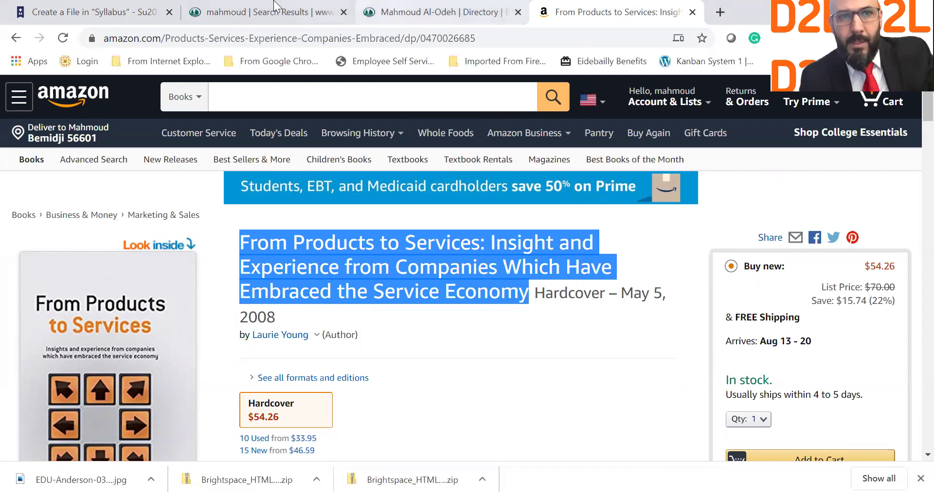
pyautogui.click(93, 12)
pyautogui.moveTo(268, 259); pyautogui.dragTo(220, 261)
pyautogui.hotkey('ctrl', 'v')
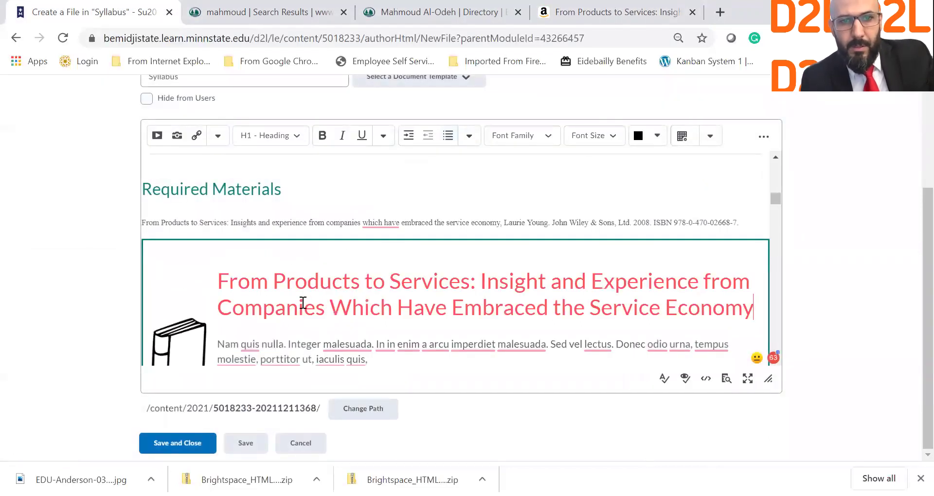
pyautogui.click(555, 5)
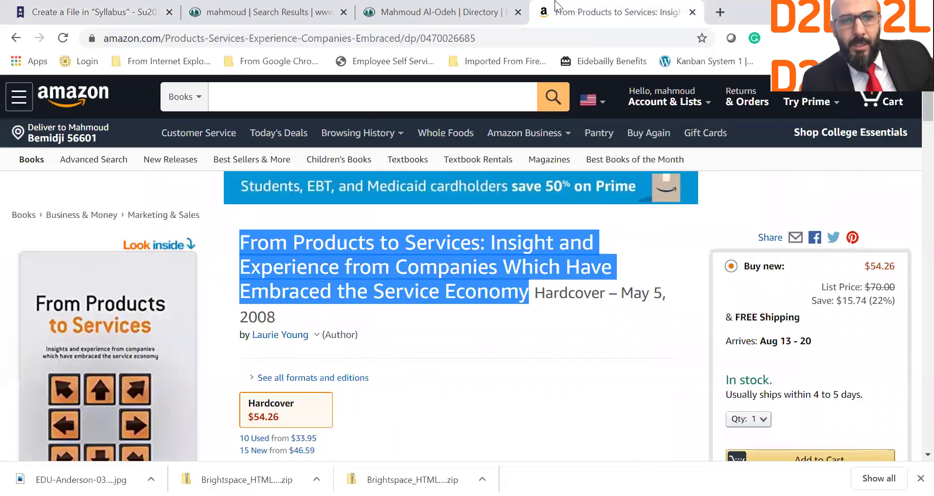
pyautogui.scroll(-1, 432, 263)
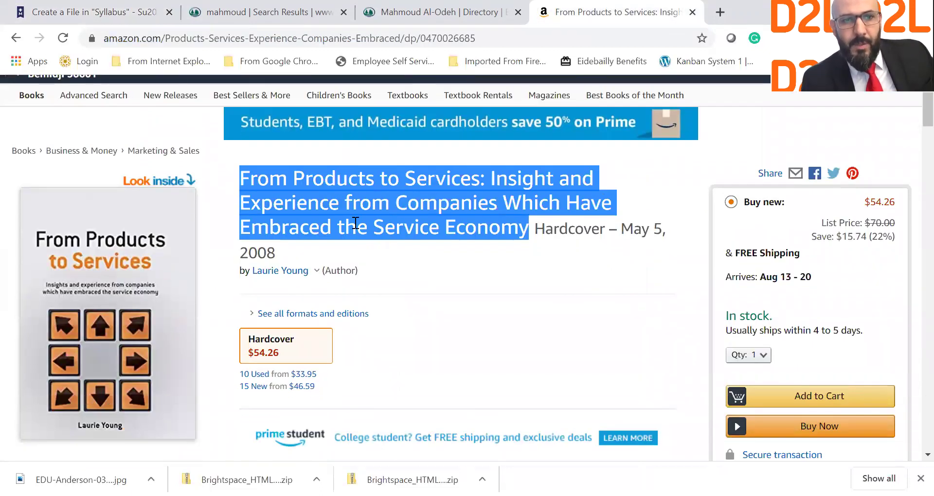
# Select the Amazon product details from Hardcover through ISBN-13.
pyautogui.scroll(-3, 272, 225)
pyautogui.scroll(-12, 273, 225)
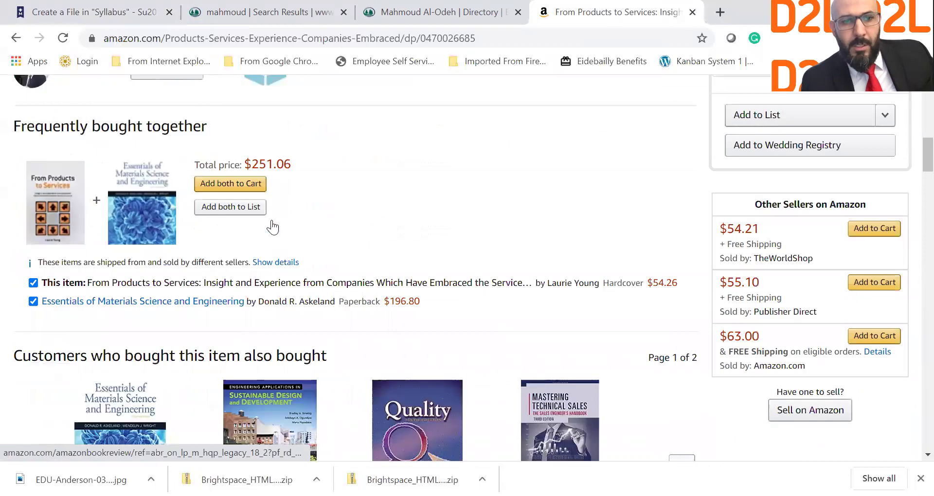
pyautogui.scroll(-10, 272, 222)
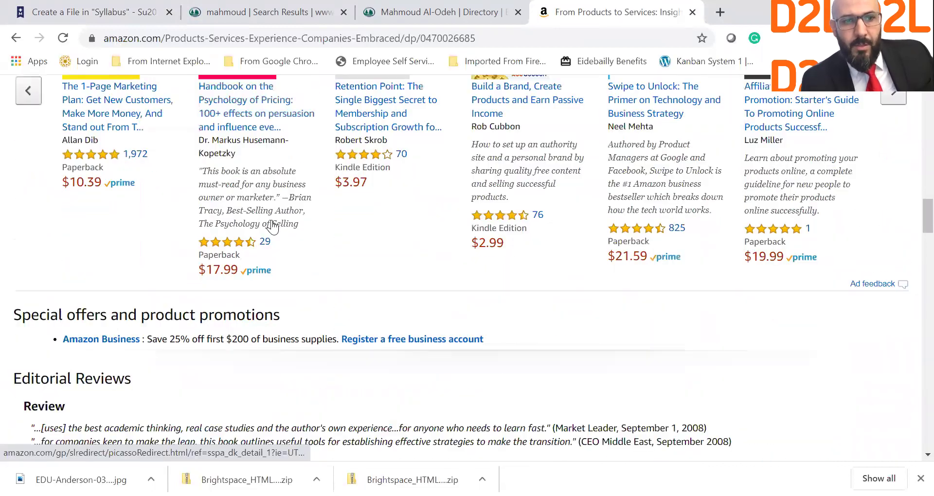
pyautogui.scroll(-3, 145, 258)
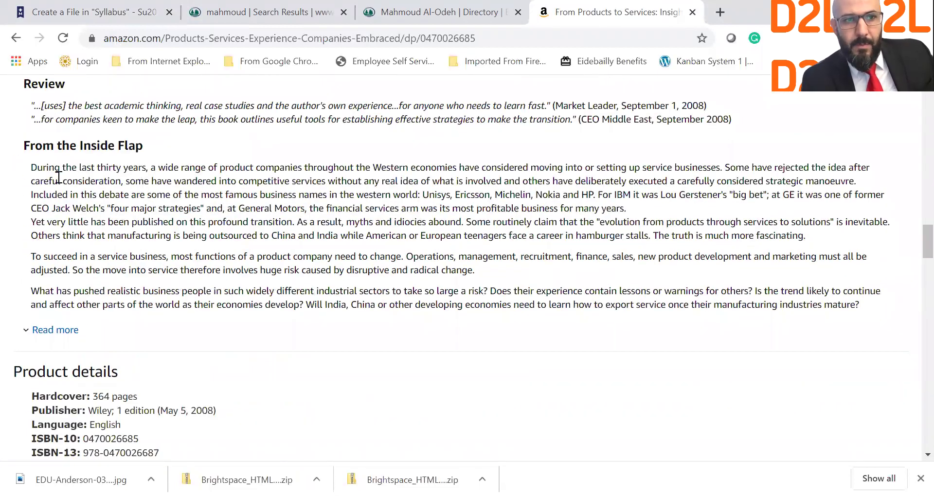
pyautogui.moveTo(38, 168); pyautogui.dragTo(564, 291)
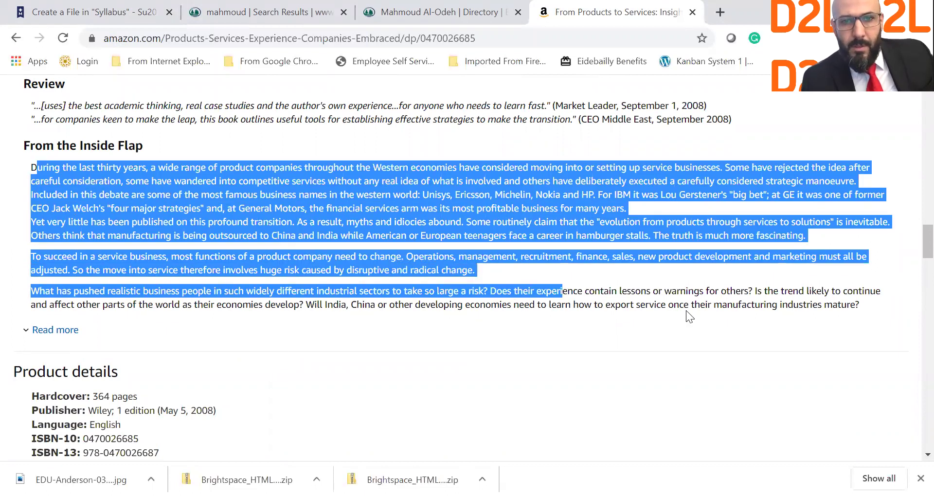
pyautogui.click(689, 316)
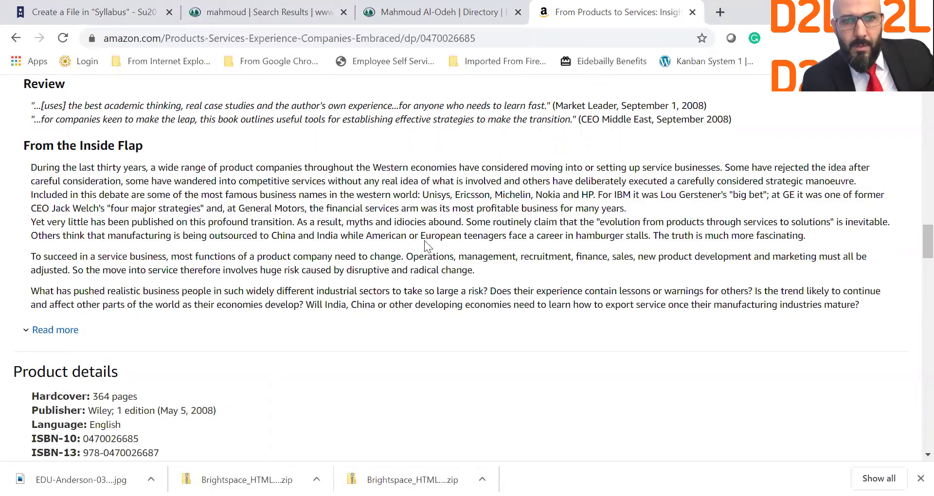
pyautogui.click(68, 329)
pyautogui.scroll(-5, 111, 325)
pyautogui.scroll(-7, 111, 325)
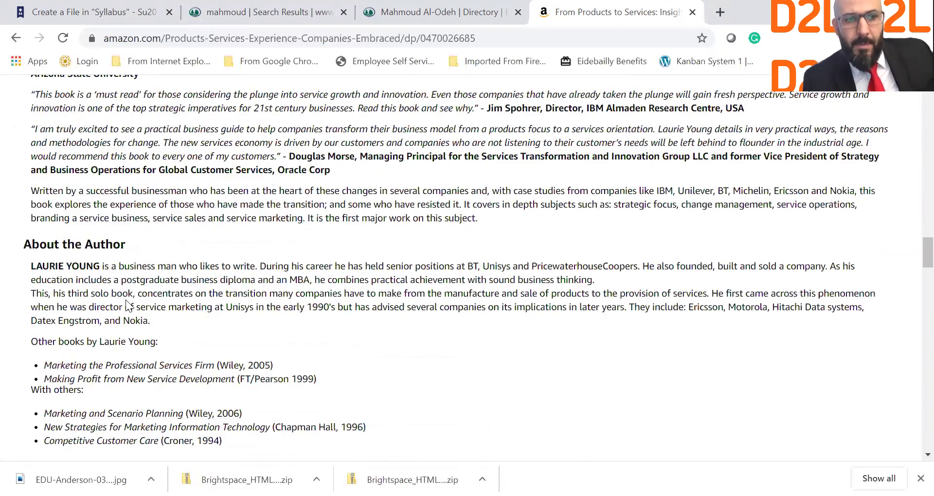
pyautogui.moveTo(32, 313); pyautogui.dragTo(172, 370)
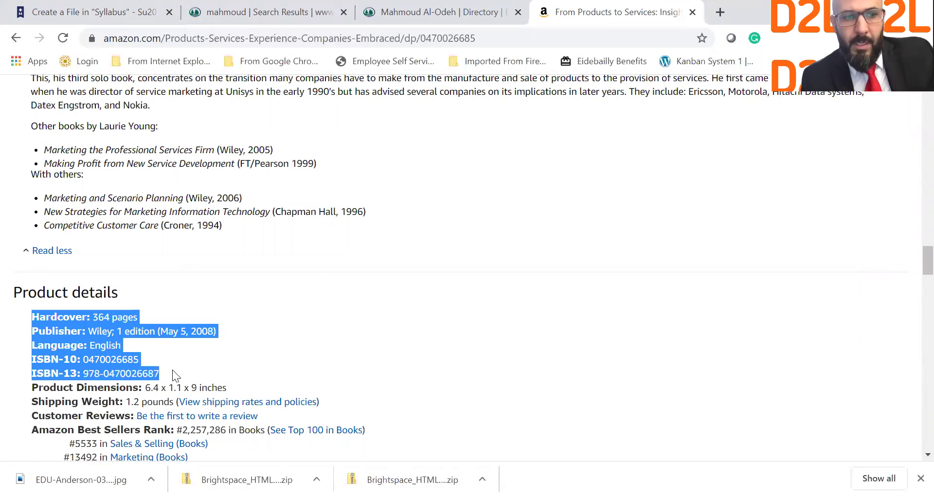
# Paste the Hardcover, Publisher, Language and ISBN details over the placeholder paragraph under the title.
pyautogui.click(155, 18)
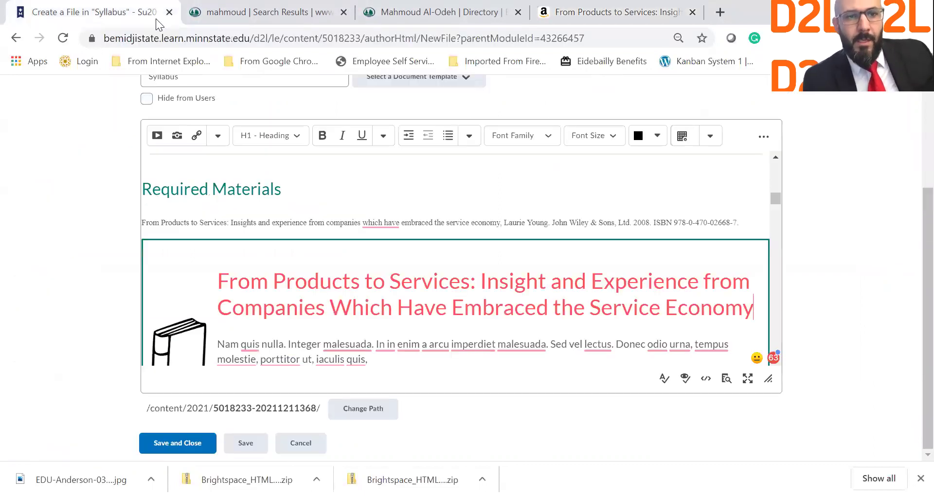
pyautogui.click(284, 336)
pyautogui.scroll(-3, 284, 336)
pyautogui.moveTo(217, 264); pyautogui.dragTo(370, 285)
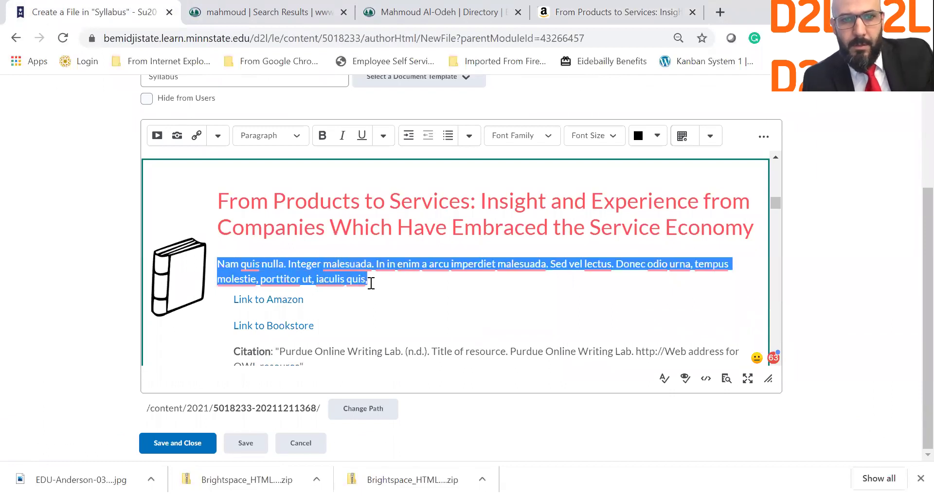
pyautogui.hotkey('ctrl', 'v')
pyautogui.click(186, 305)
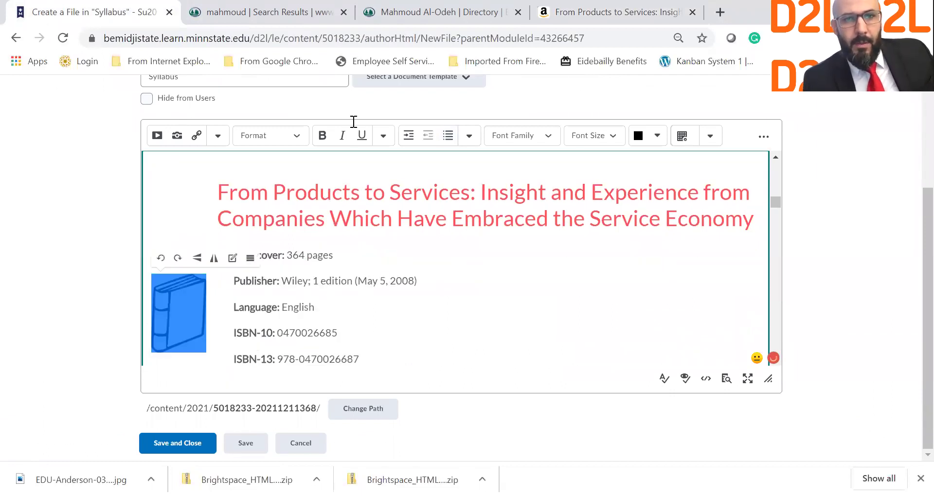
pyautogui.click(617, 12)
# Save the Amazon book cover image as a JPEG in Downloads.
pyautogui.scroll(5, 125, 196)
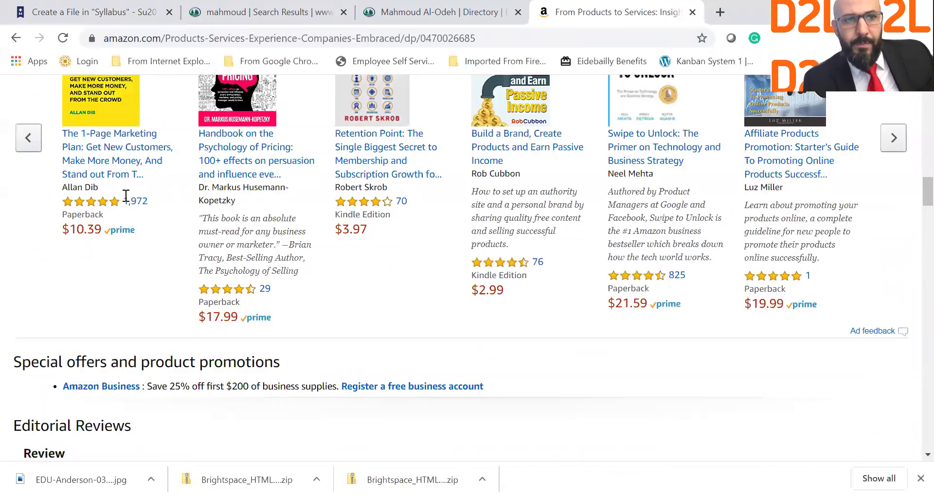
pyautogui.scroll(10, 125, 196)
pyautogui.scroll(-1, 128, 327)
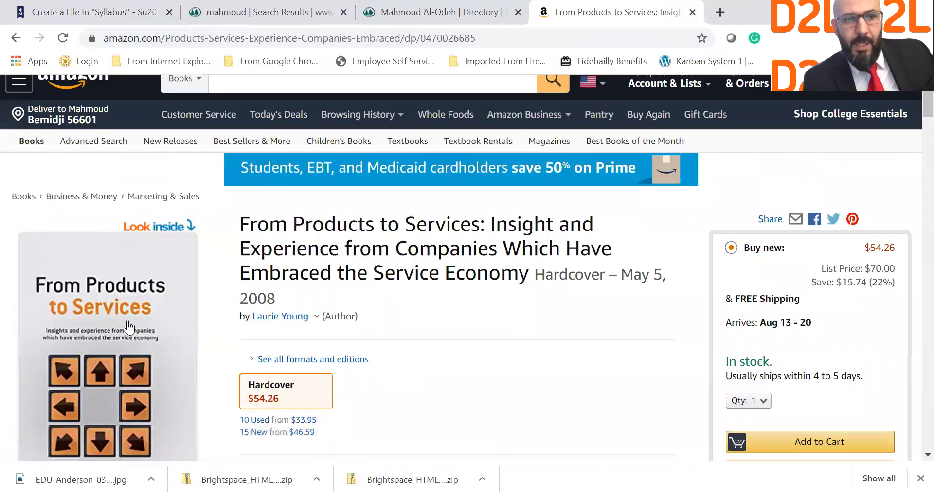
pyautogui.rightClick(129, 321)
pyautogui.click(166, 349)
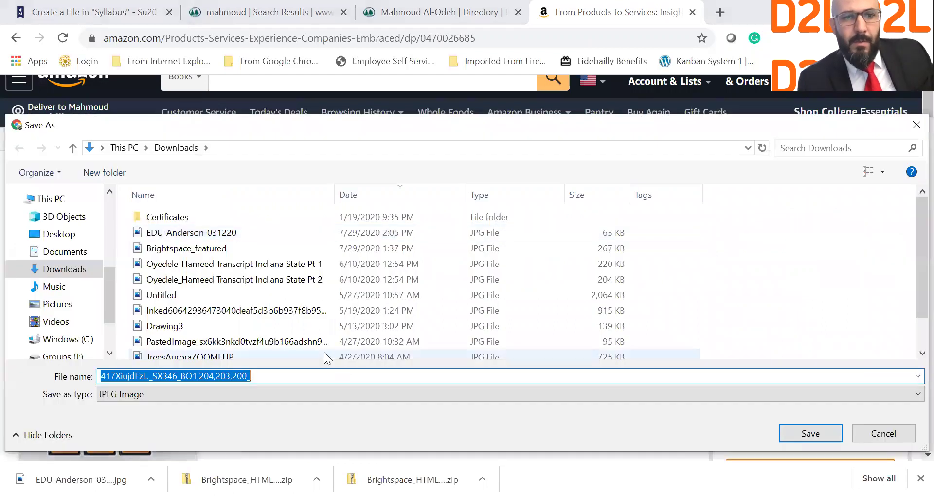
pyautogui.click(805, 433)
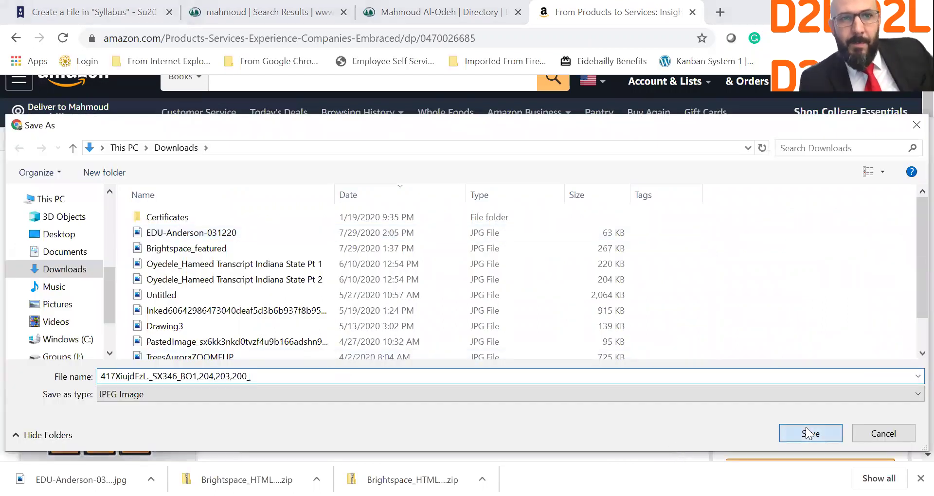
pyautogui.click(93, 12)
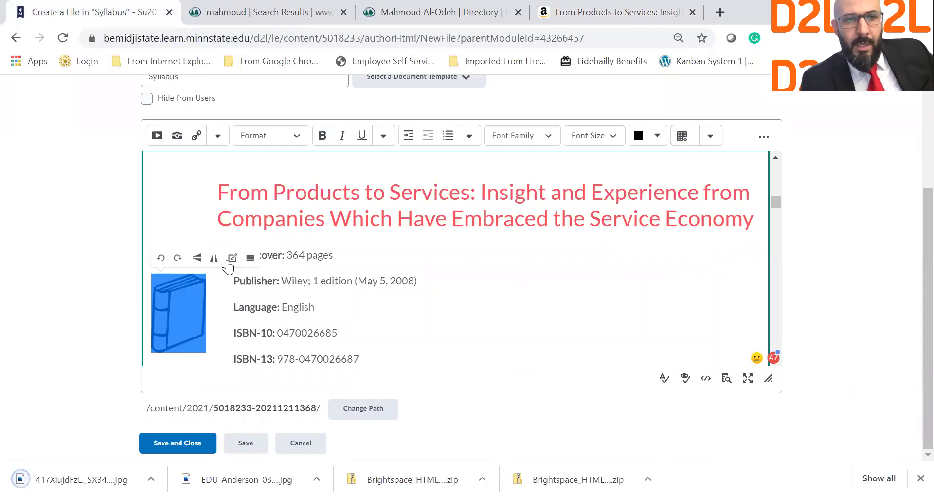
# Remove the blue placeholder book image beside the textbook details.
pyautogui.press('Delete')
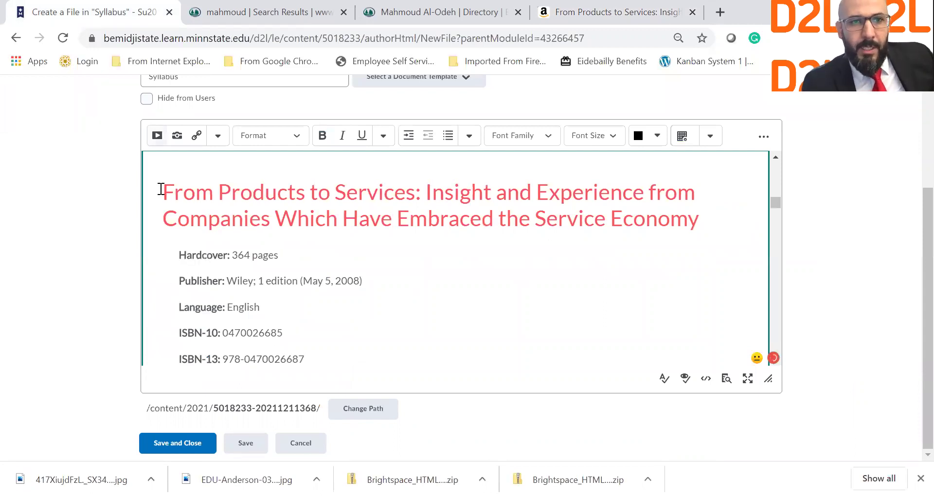
pyautogui.click(187, 136)
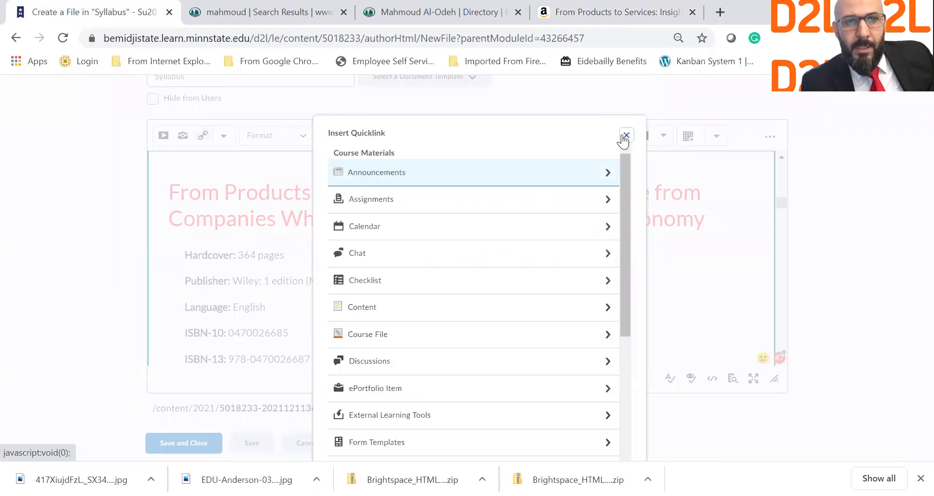
pyautogui.click(622, 137)
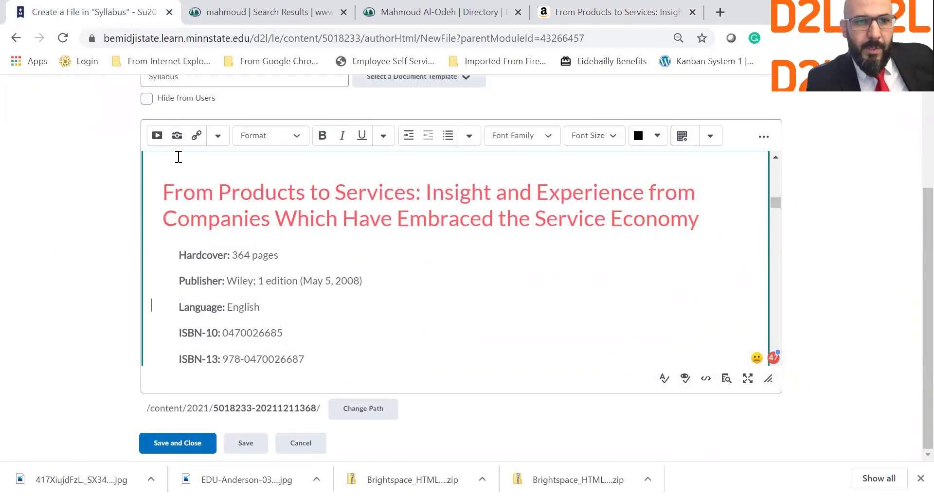
pyautogui.hotkey('ctrl', 'z')
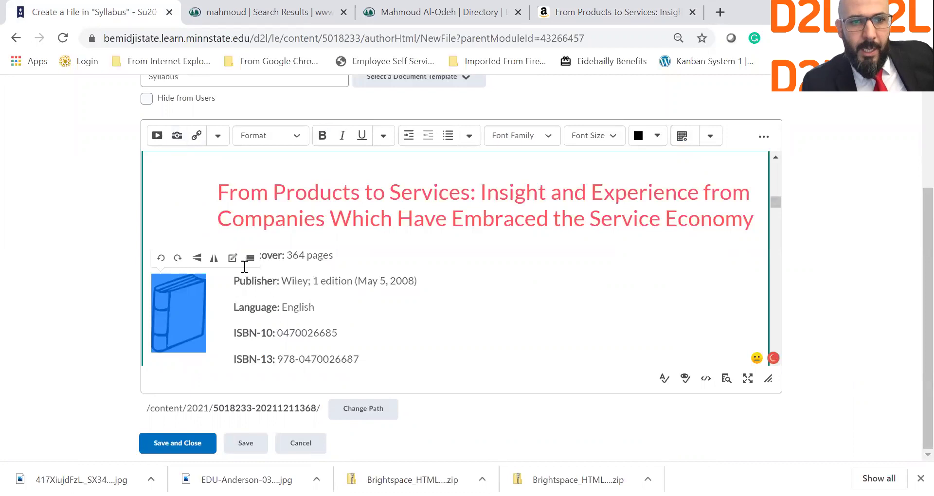
pyautogui.press('Delete')
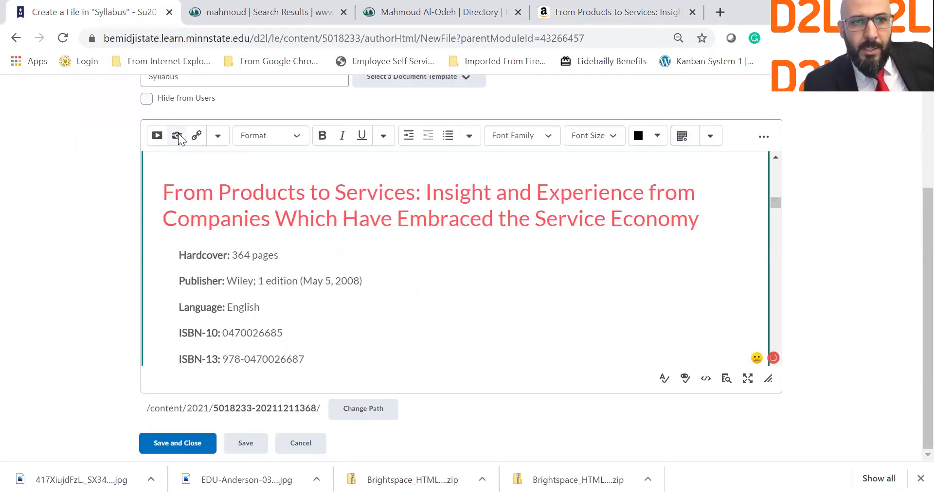
# Insert the uploaded book cover JPG with alt text 'Textbook image'.
pyautogui.click(178, 135)
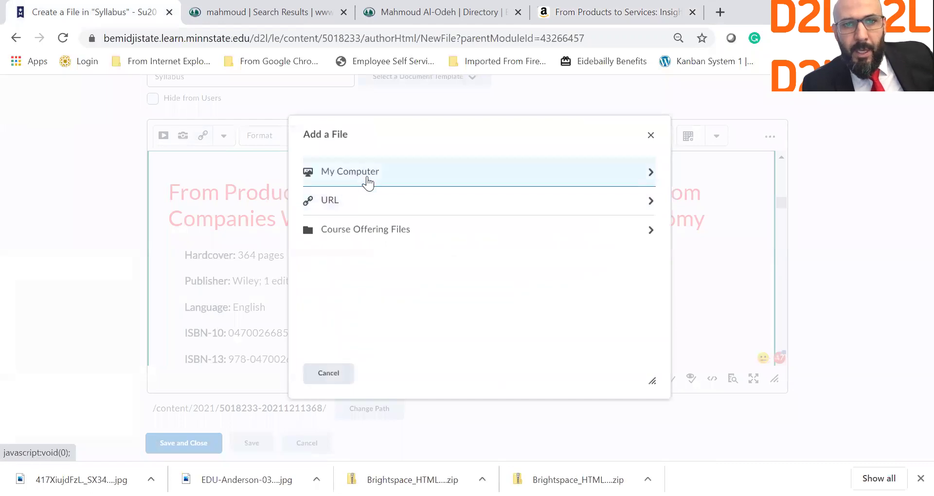
pyautogui.click(367, 179)
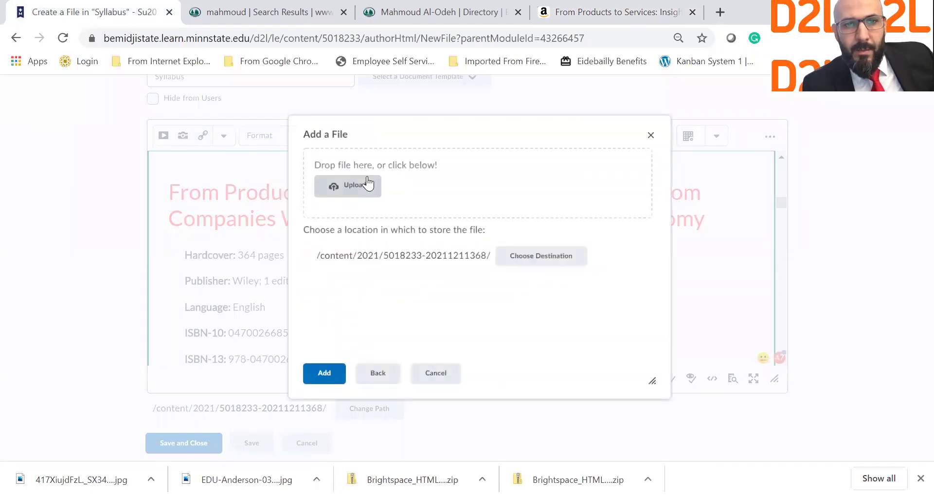
pyautogui.click(362, 185)
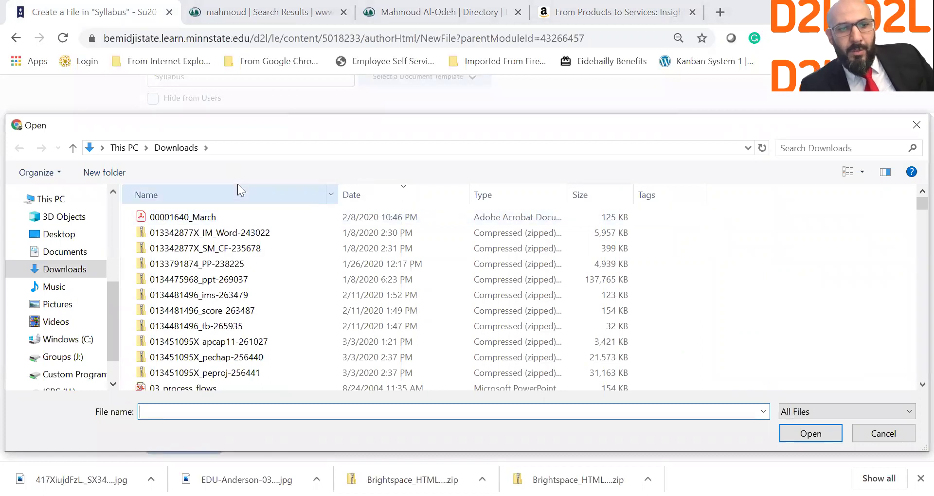
pyautogui.click(188, 233)
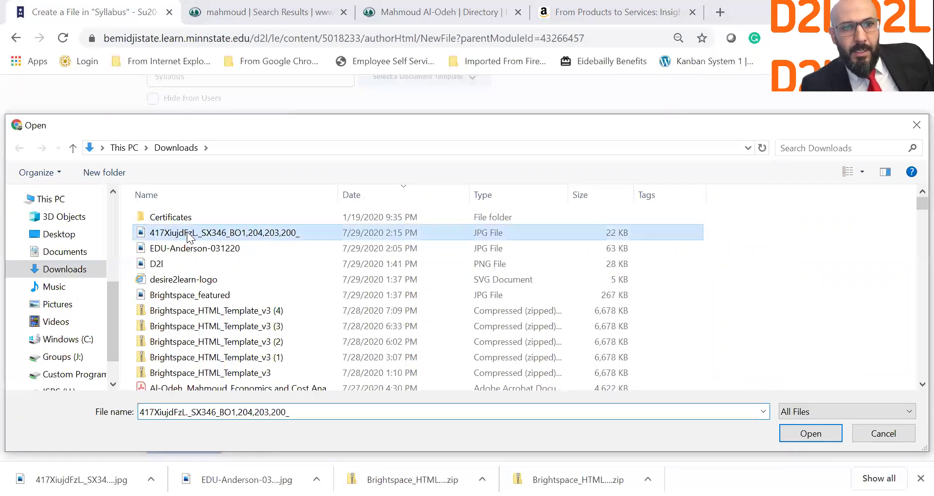
pyautogui.doubleClick(186, 232)
pyautogui.click(324, 375)
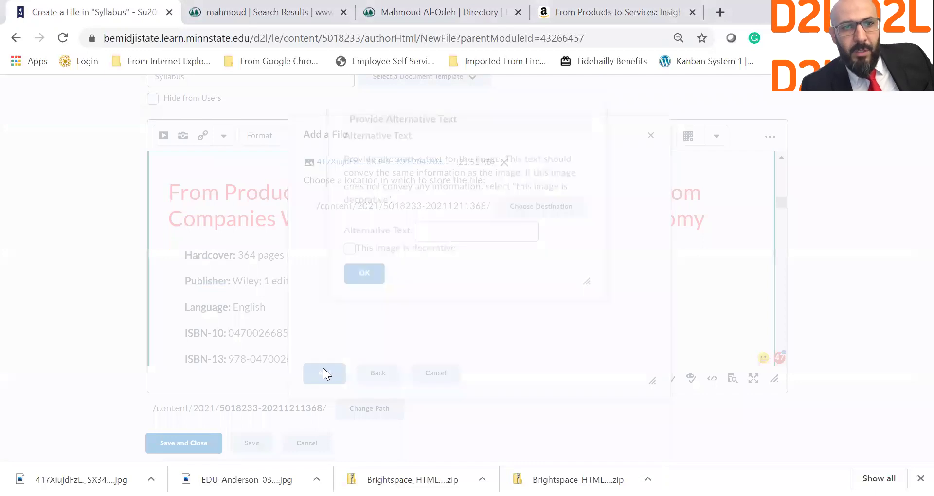
pyautogui.click(471, 246)
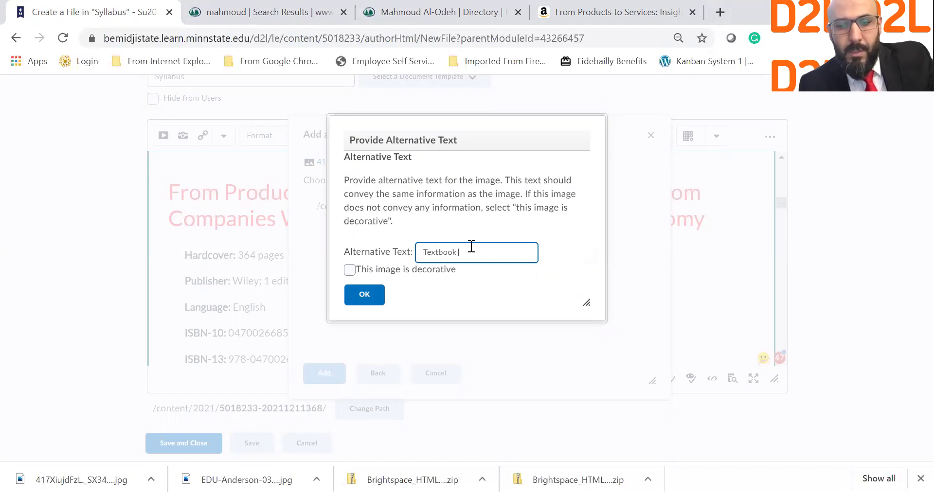
pyautogui.click(363, 299)
# Select and delete the extra placeholder Book Title block below the textbook's ISBN line.
pyautogui.click(169, 308)
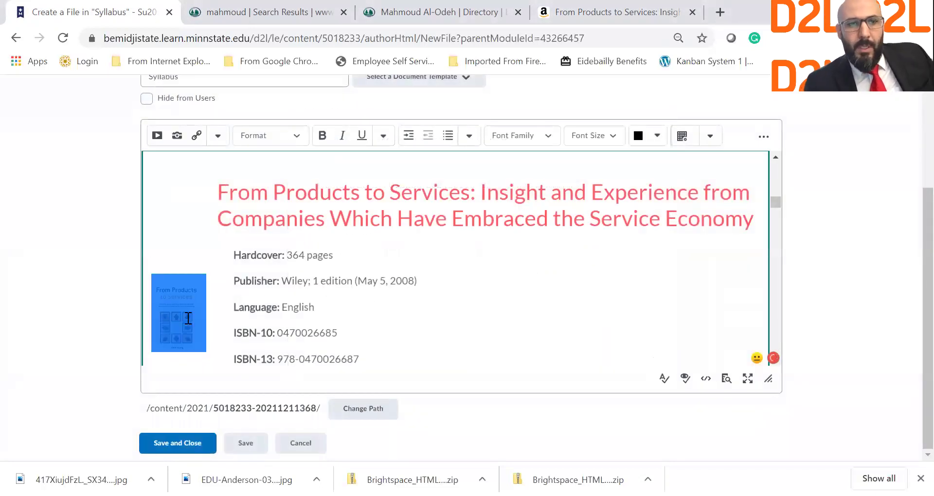
pyautogui.click(220, 316)
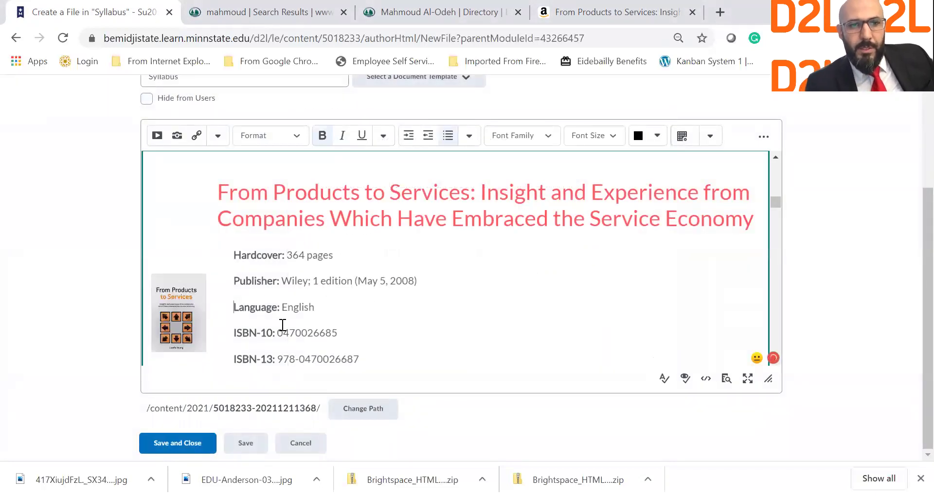
pyautogui.scroll(-3, 282, 324)
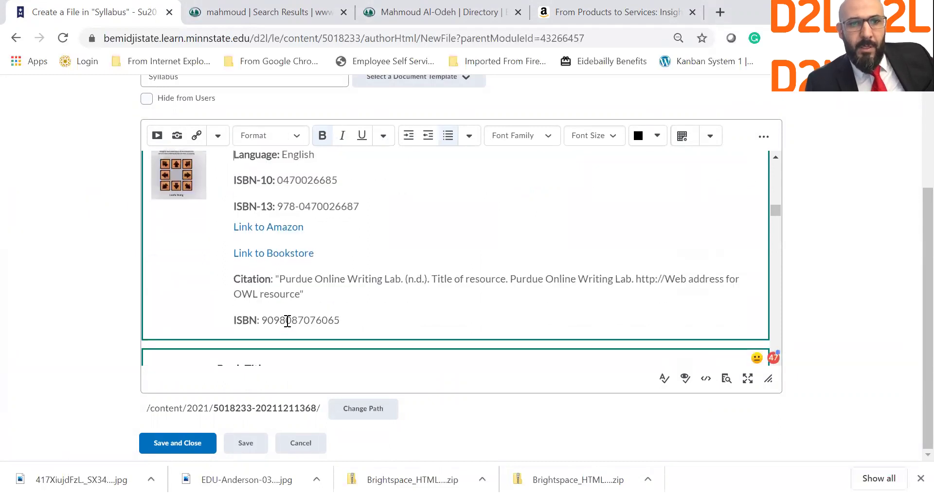
pyautogui.scroll(-2, 353, 274)
pyautogui.scroll(-1, 353, 273)
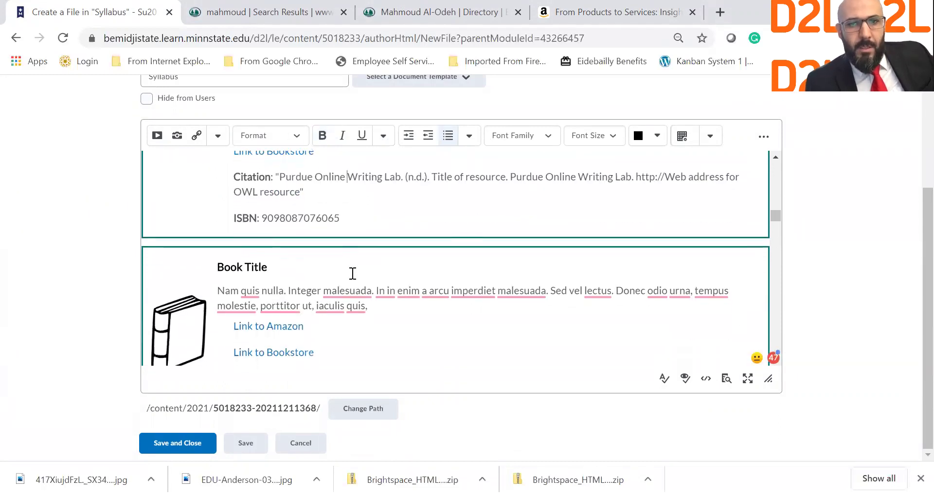
pyautogui.scroll(2, 353, 273)
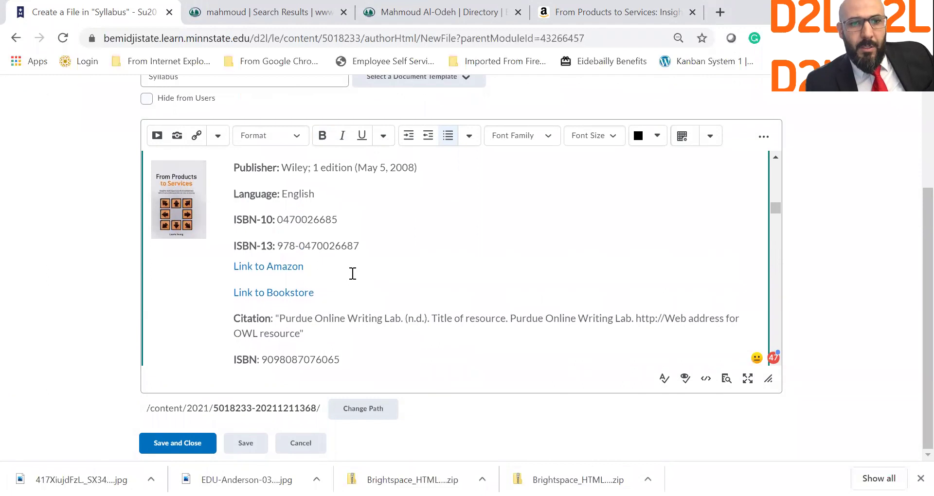
pyautogui.scroll(-3, 353, 273)
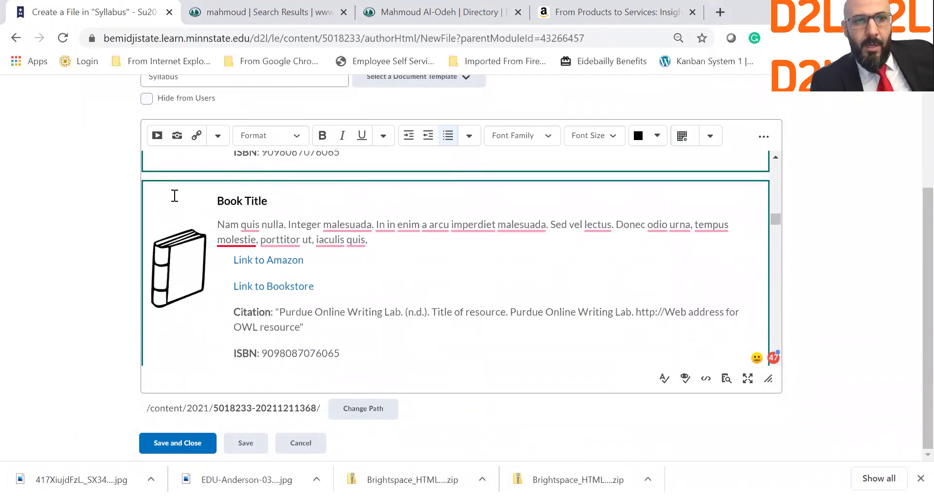
pyautogui.moveTo(201, 202); pyautogui.dragTo(477, 269)
pyautogui.click(478, 269)
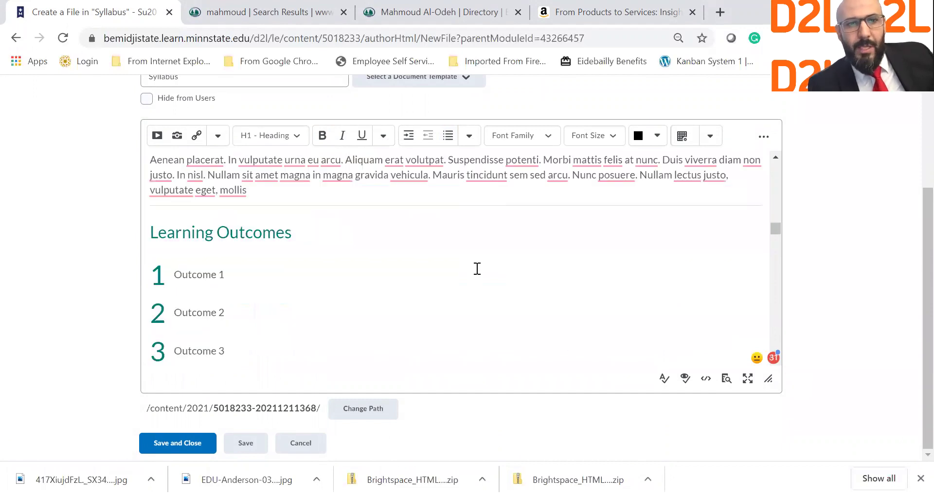
# Remove the leftover empty paragraph so Course Description follows the ISBN line.
pyautogui.scroll(5, 314, 210)
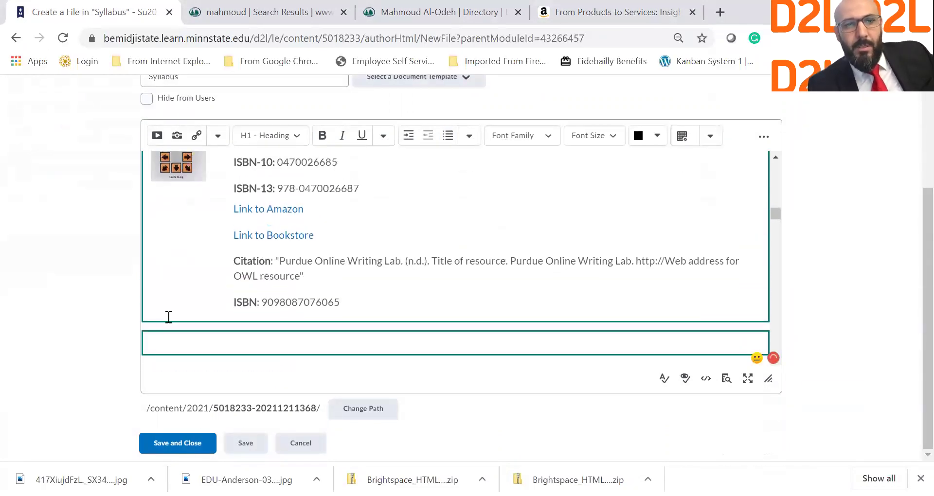
pyautogui.click(212, 348)
pyautogui.press('BackSpace')
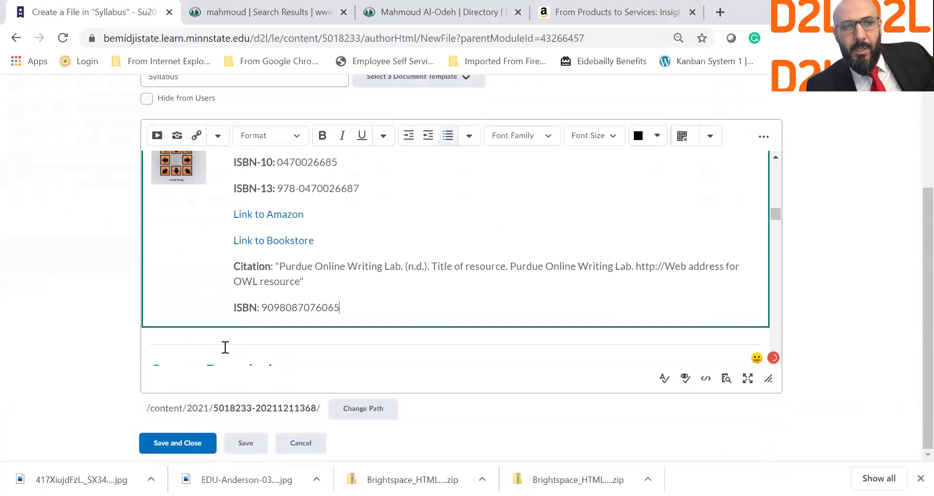
pyautogui.scroll(-3, 292, 329)
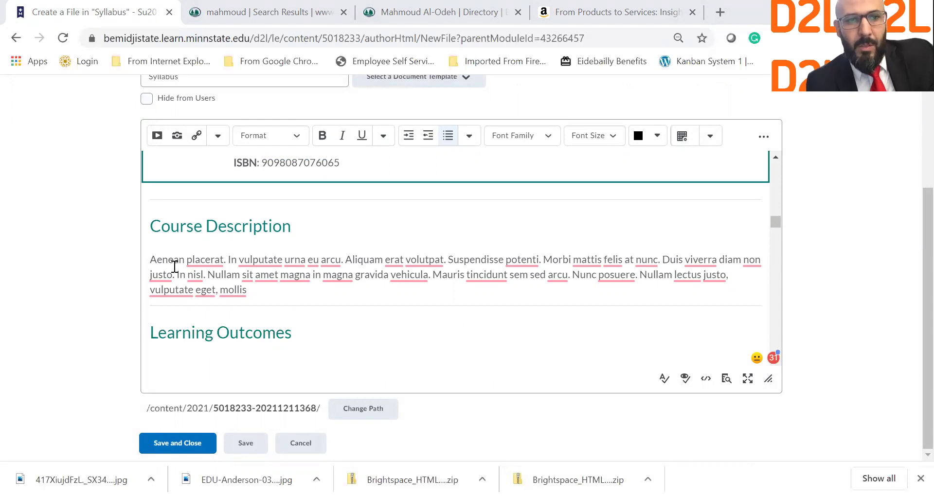
pyautogui.moveTo(151, 260); pyautogui.dragTo(253, 287)
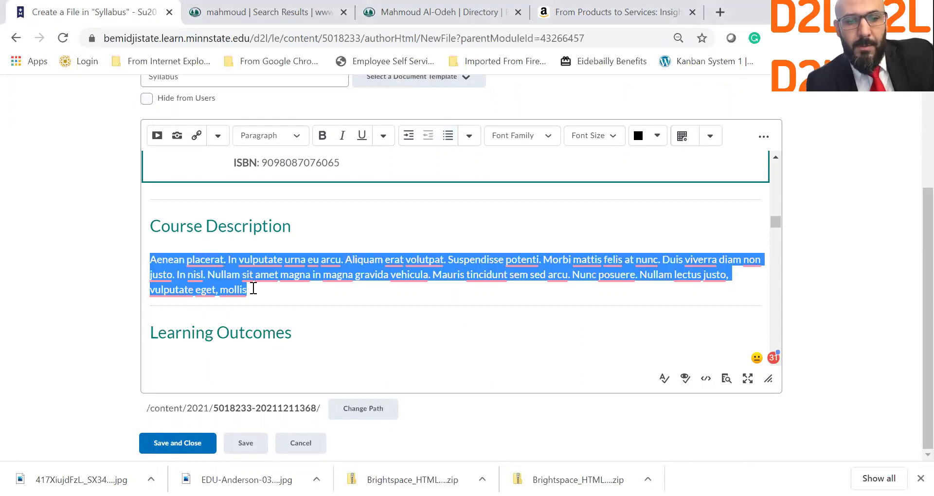
pyautogui.write('This course introduces student to the design and improvement of work processes in the service industries and in the service functions of manufacturing organizations. Tools and techniques to document, analyze, design, and improve work processes will be discussed in this course. Students will learn to evaluate business performance that will help to achieve the goals and objectives. The concepts learned in this course can be applied to real world and industrial problems. Topics include, but are not limited to, the tools and techniques required for designing, setting up, and managing service systems; improving service quality; the impacts of technology on service management; managing nonprofit service organizations, service strategies; and the positioning and marketing of services.')
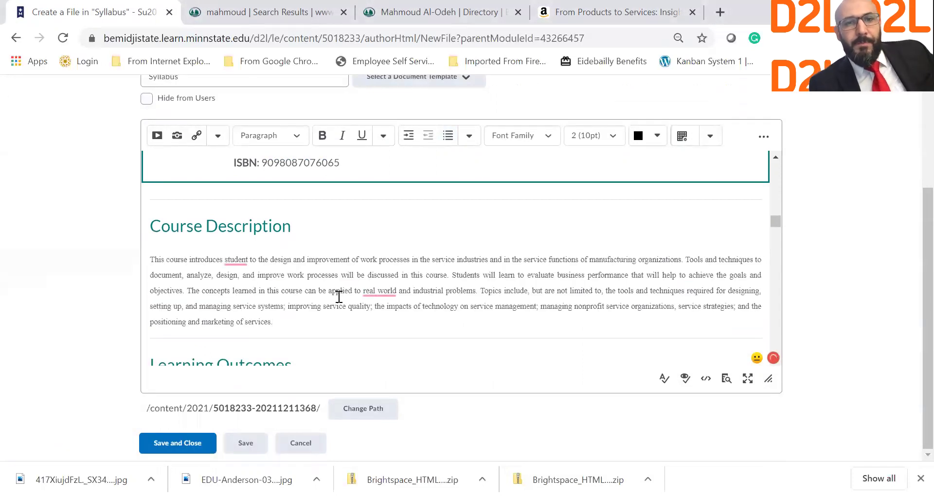
pyautogui.scroll(15, 292, 314)
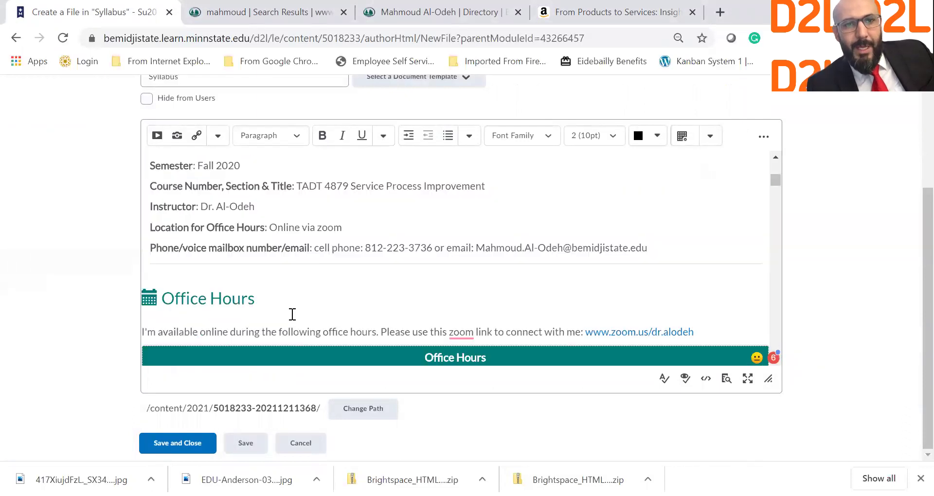
pyautogui.scroll(-10, 292, 314)
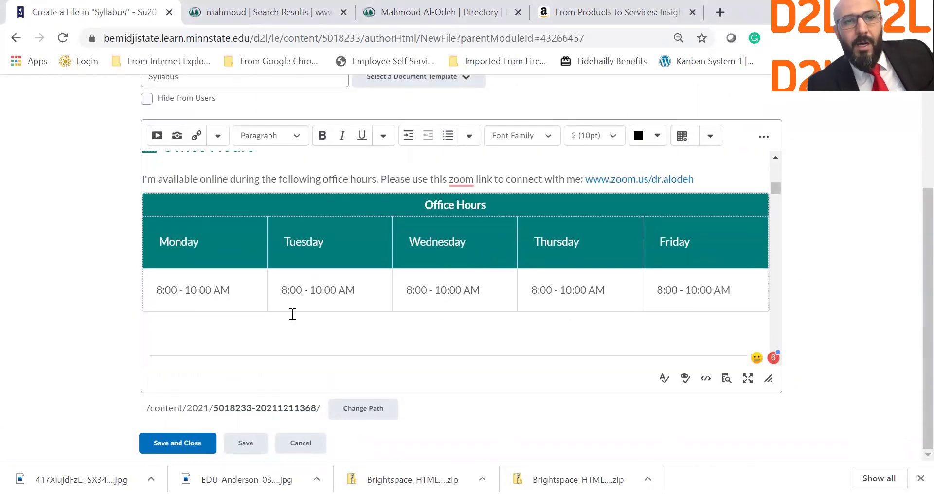
pyautogui.scroll(-10, 293, 315)
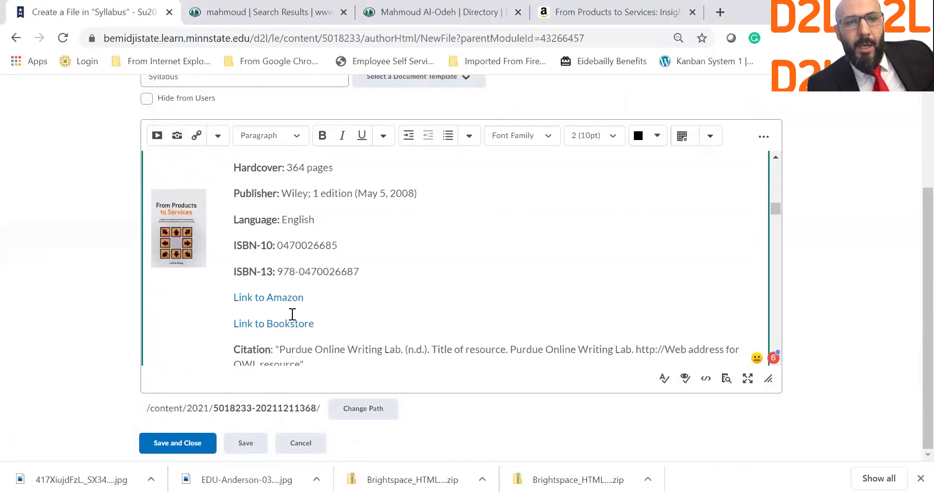
pyautogui.scroll(-3, 293, 315)
pyautogui.moveTo(272, 308); pyautogui.dragTo(148, 247)
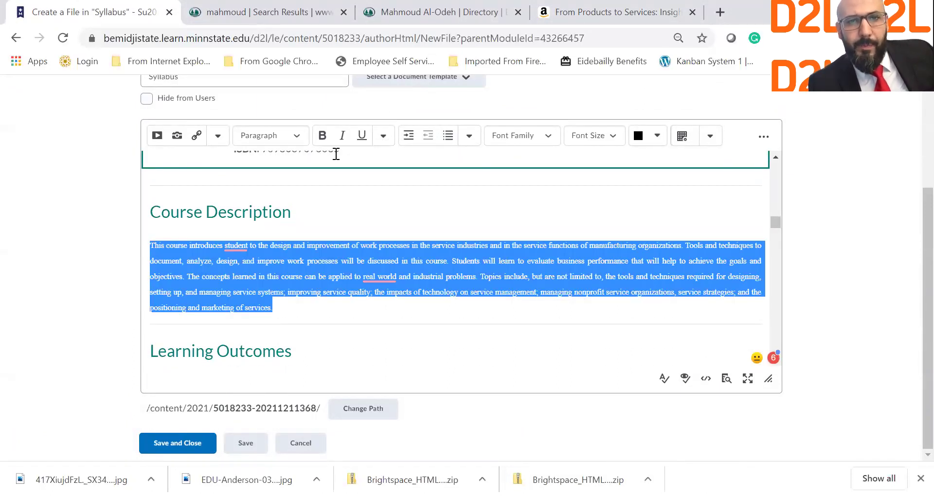
pyautogui.click(517, 136)
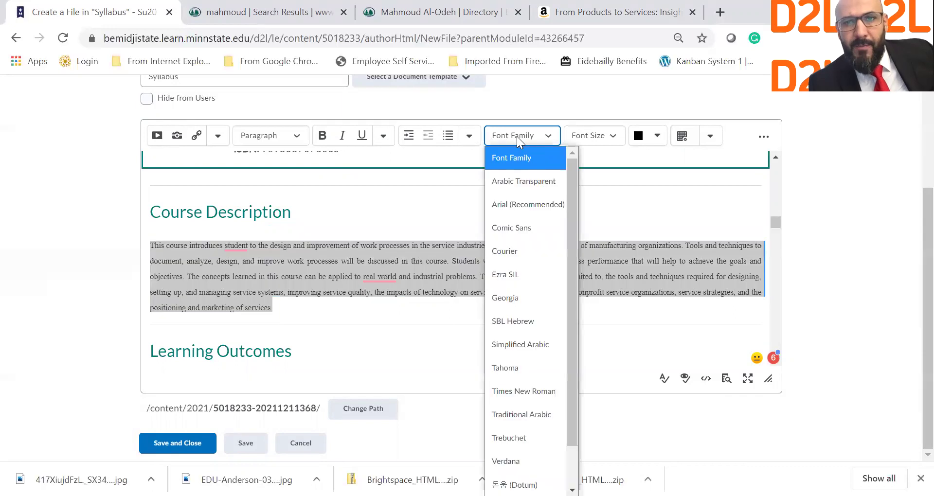
pyautogui.click(596, 135)
pyautogui.click(595, 230)
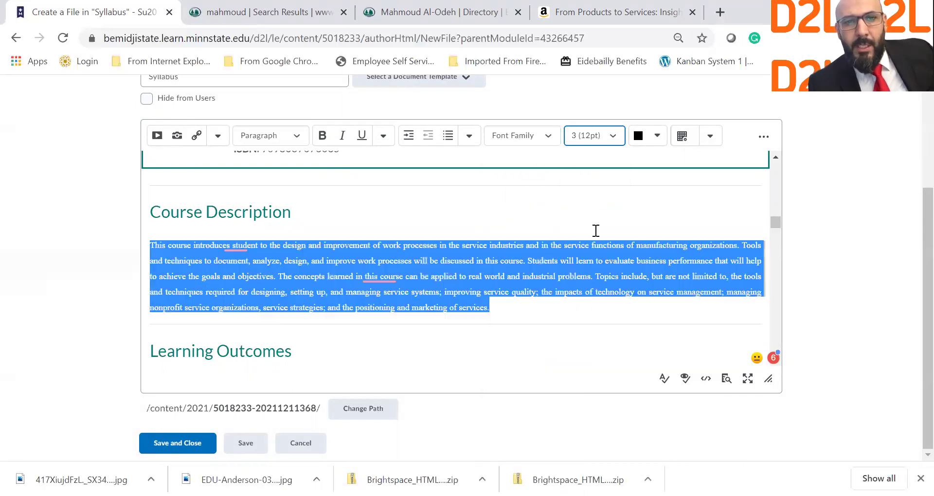
pyautogui.click(603, 142)
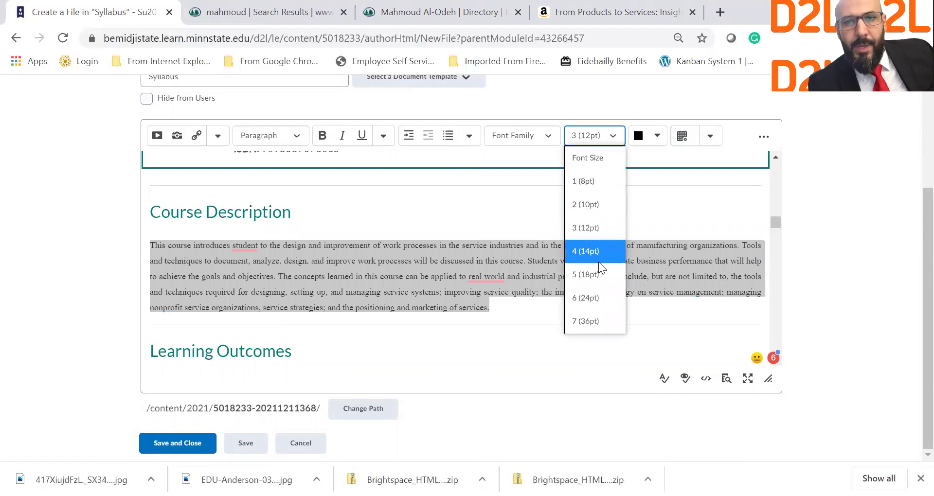
pyautogui.click(598, 254)
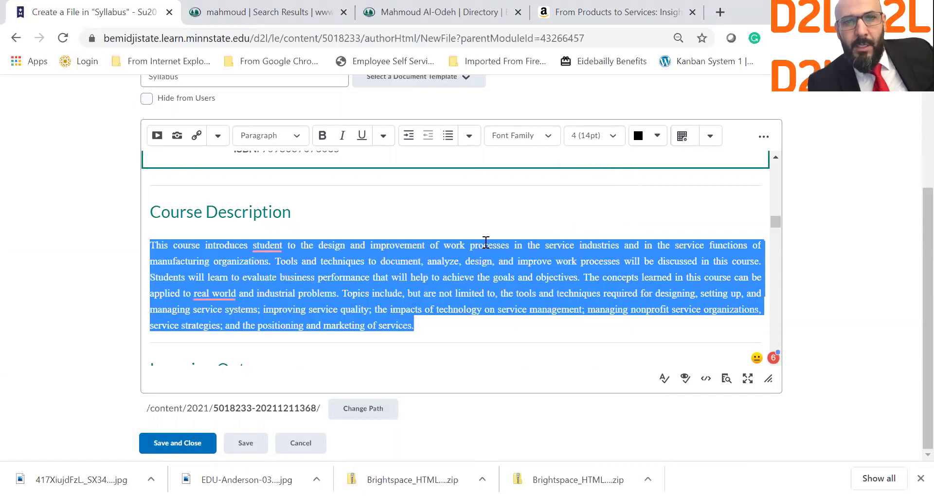
pyautogui.click(339, 228)
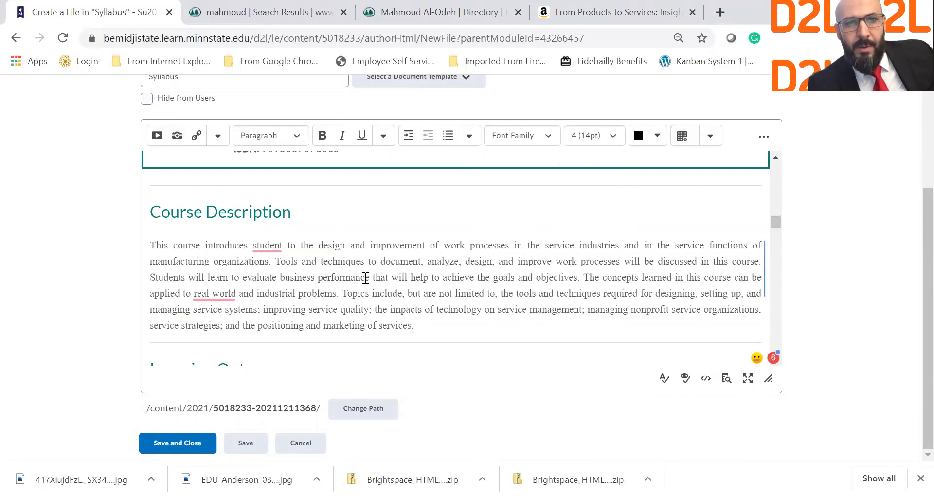
pyautogui.scroll(-1, 367, 275)
pyautogui.click(455, 277)
# Start a new empty item 4 below Outcome 3 in the Learning Outcomes list.
pyautogui.scroll(-2, 456, 273)
pyautogui.scroll(-3, 456, 272)
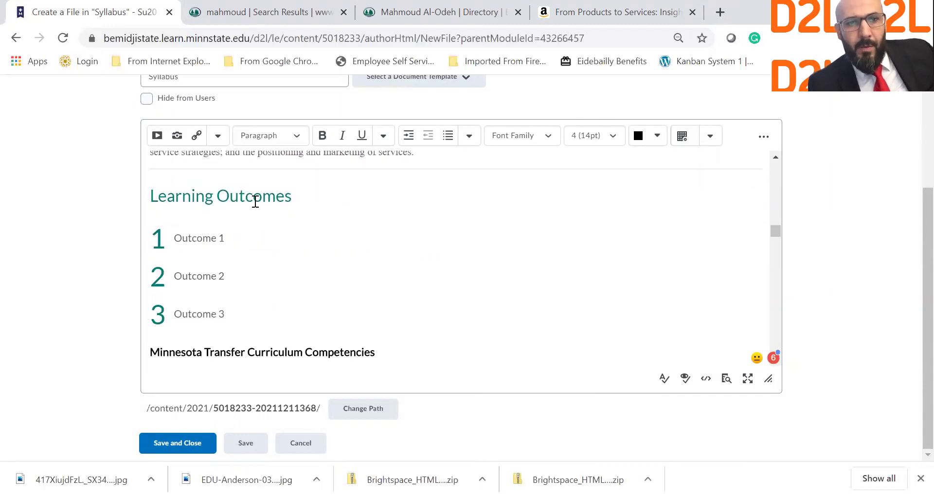
pyautogui.click(178, 238)
pyautogui.scroll(-3, 198, 330)
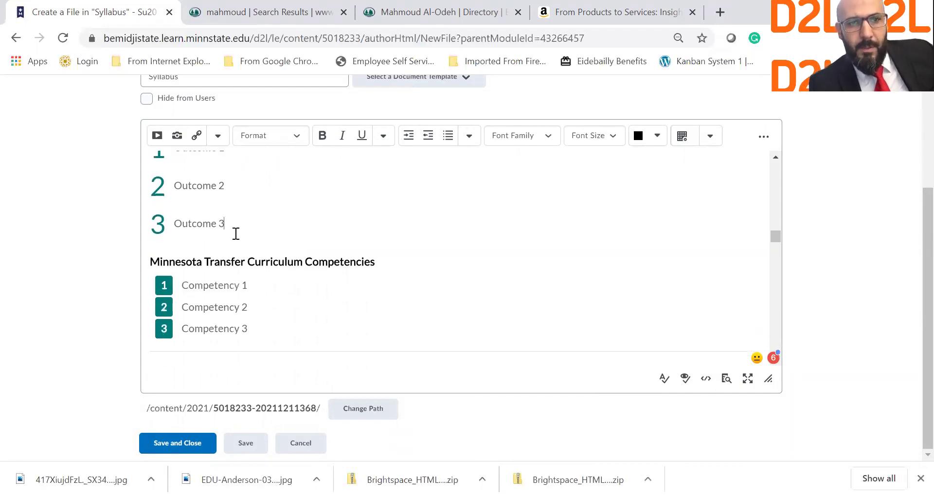
pyautogui.click(236, 233)
pyautogui.press('Return')
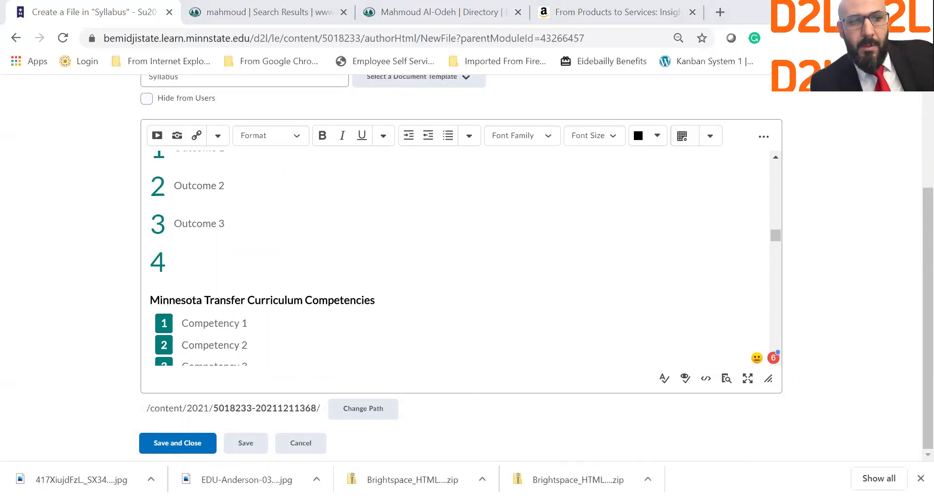
# Try pasting the course outcome statements over the placeholders, then undo back to Outcome 1–3.
pyautogui.scroll(2, 190, 200)
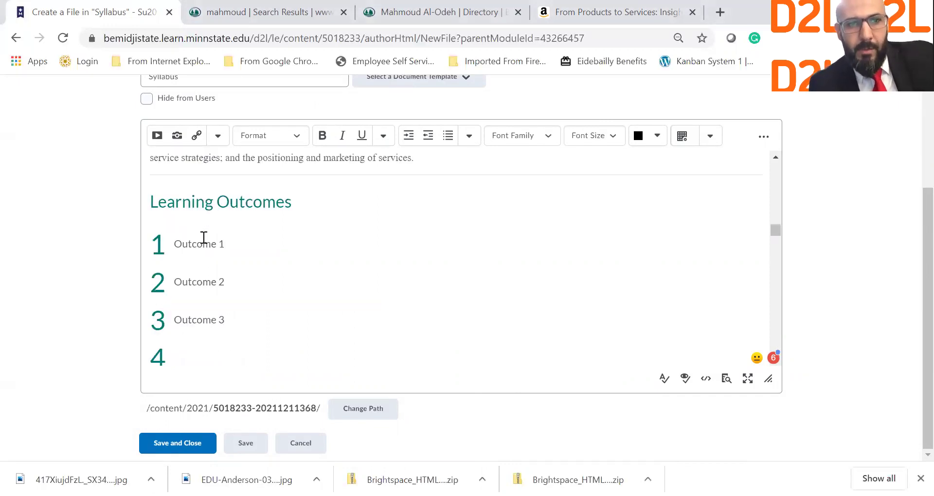
pyautogui.moveTo(175, 250); pyautogui.dragTo(248, 326)
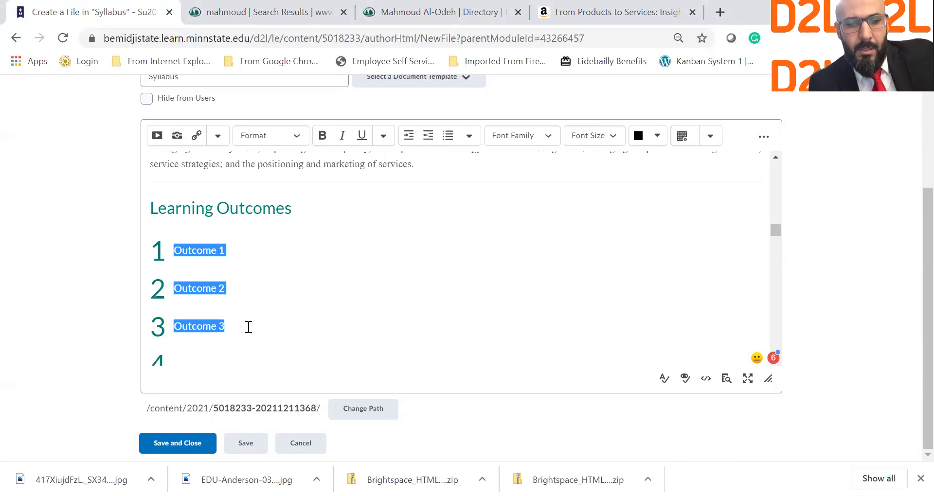
pyautogui.hotkey('ctrl', 'v')
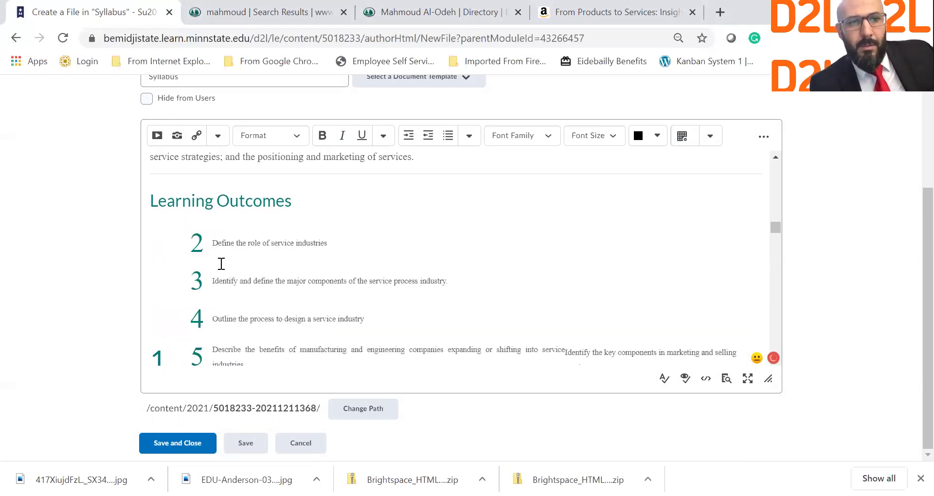
pyautogui.scroll(-1, 221, 263)
pyautogui.scroll(-2, 222, 246)
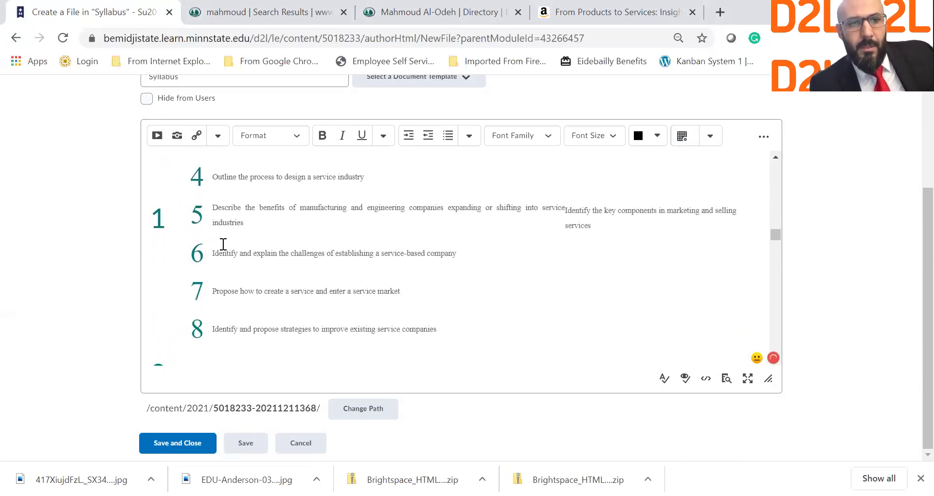
pyautogui.scroll(-3, 223, 245)
pyautogui.scroll(6, 167, 314)
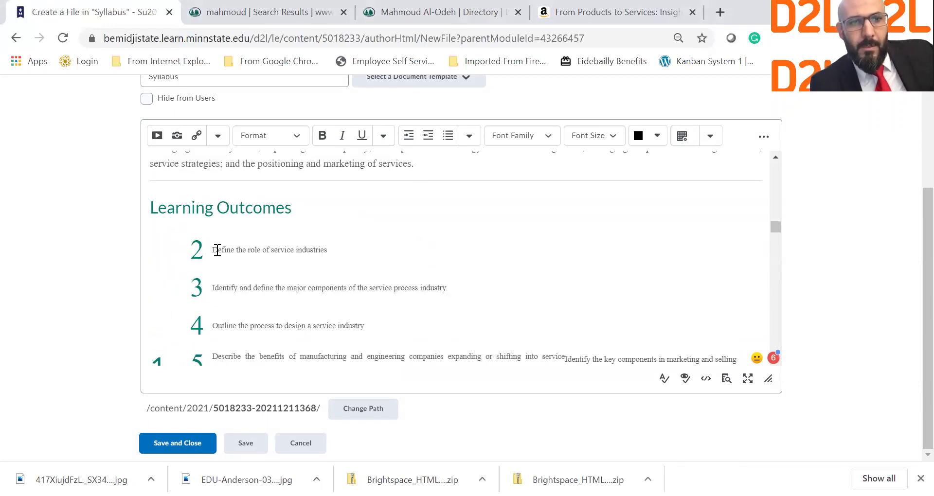
pyautogui.press('BackSpace')
pyautogui.write('1')
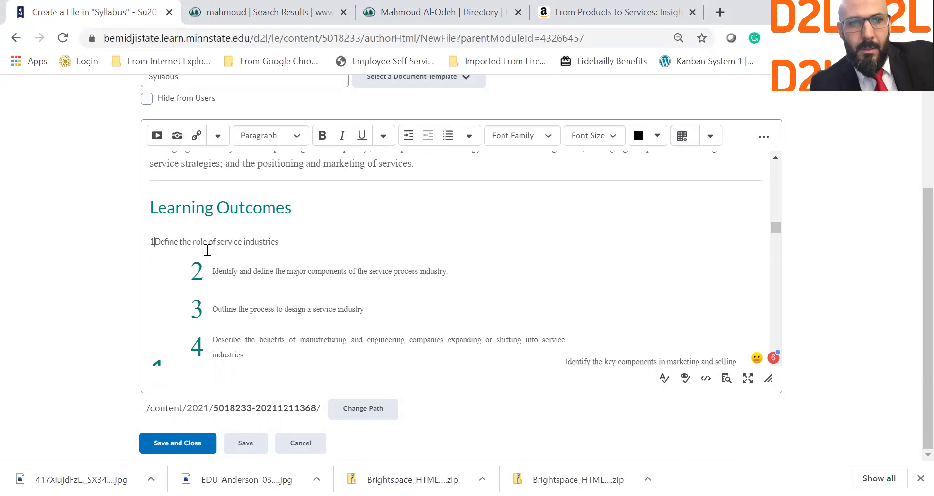
pyautogui.hotkey('ctrl', 'z')
pyautogui.hotkey('ctrl', 'z')
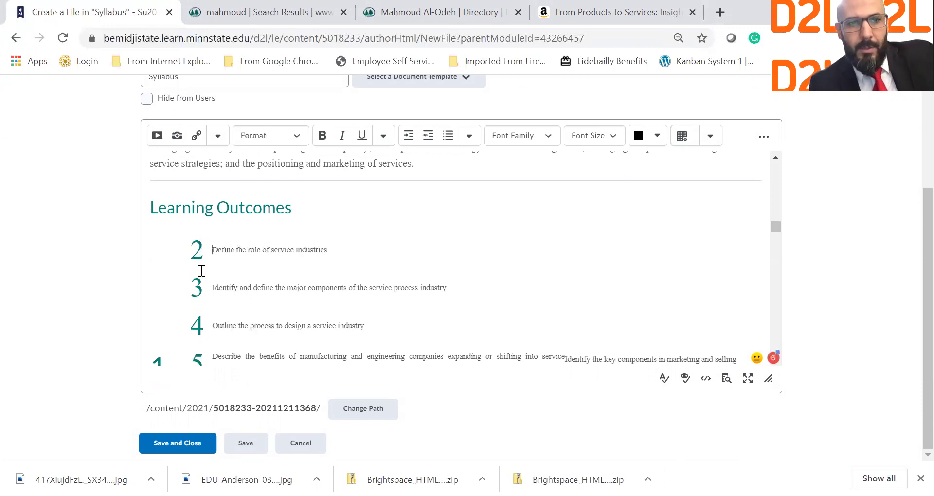
pyautogui.hotkey('ctrl', 'z')
pyautogui.click(206, 270)
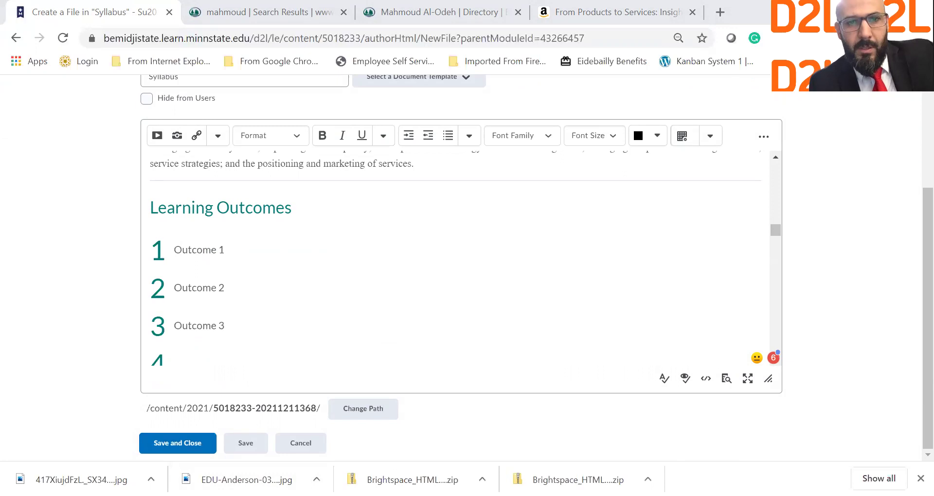
# Paste the course outcome statements over Outcome 1 and outdent items 3–5.
pyautogui.moveTo(224, 250); pyautogui.dragTo(176, 250)
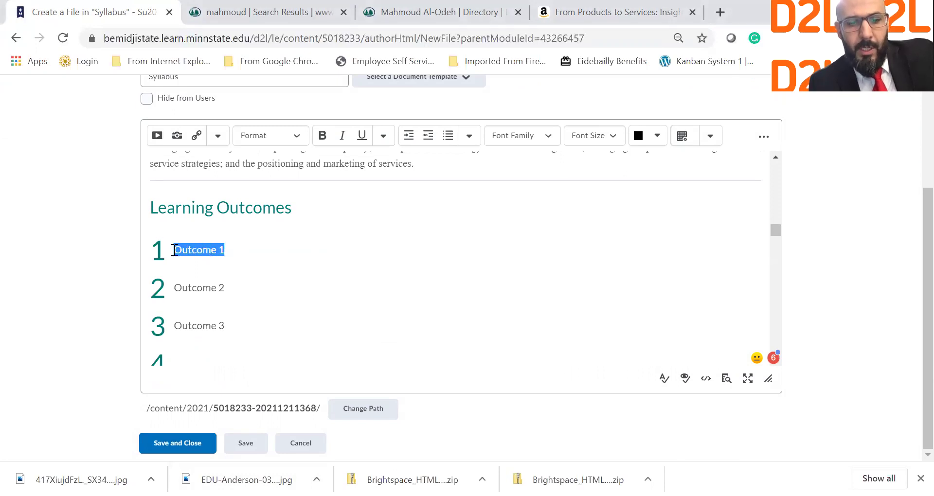
pyautogui.write('Define the role of service industries')
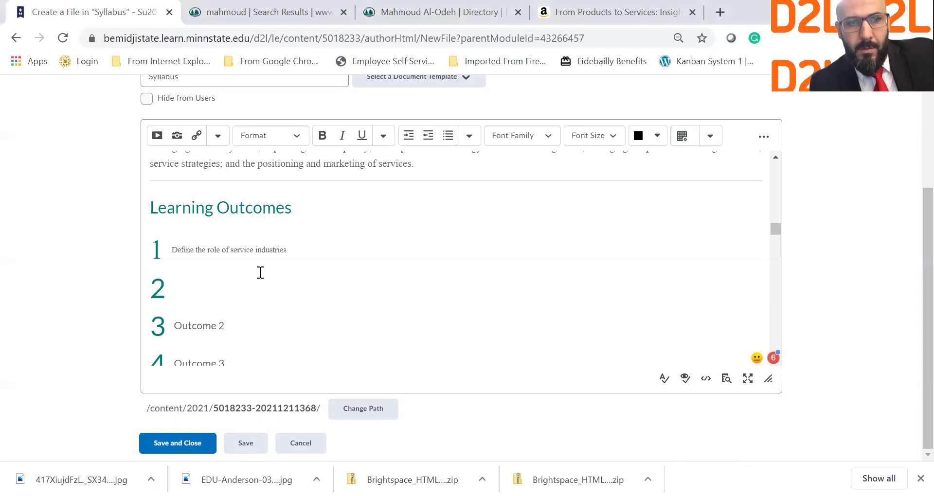
pyautogui.hotkey('ctrl', 'v')
pyautogui.moveTo(220, 260); pyautogui.dragTo(504, 336)
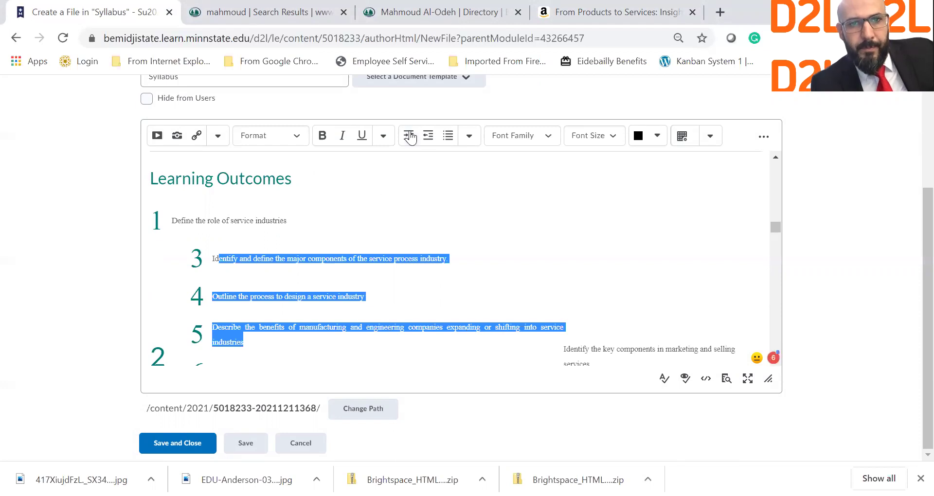
pyautogui.click(428, 138)
pyautogui.click(246, 241)
# Outdent items 6 and 7 and make the strategies outcome item 8 in the flat list.
pyautogui.scroll(-1, 246, 240)
pyautogui.scroll(-1, 245, 240)
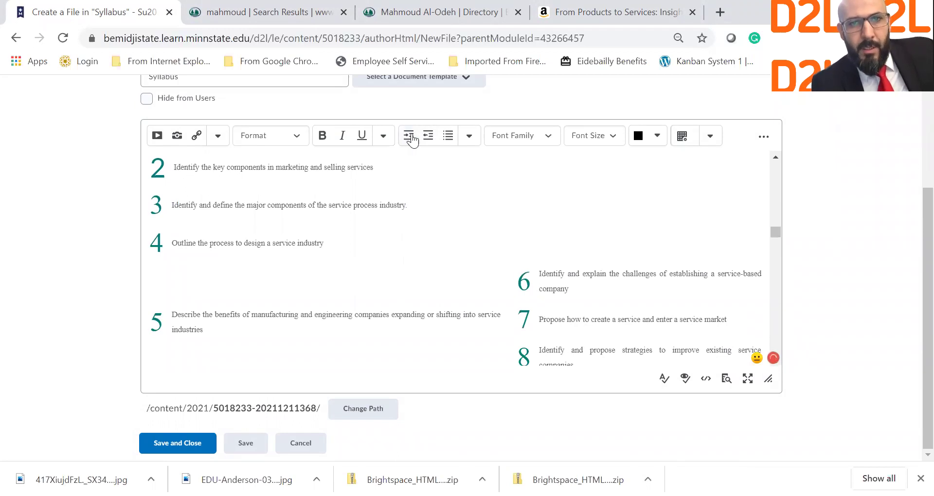
pyautogui.click(427, 139)
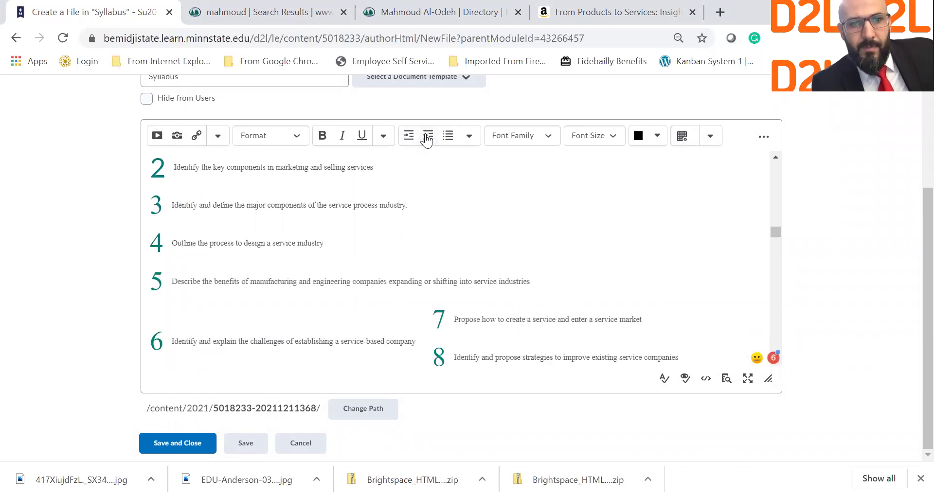
pyautogui.click(506, 322)
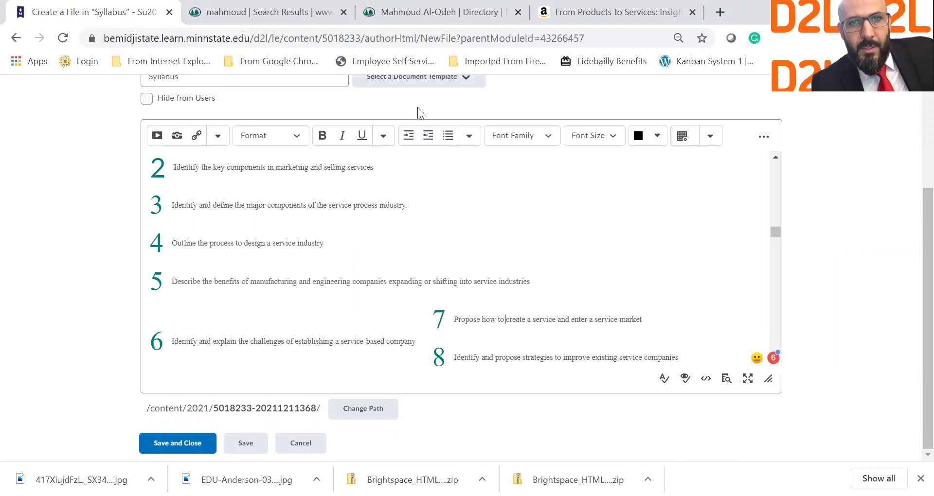
pyautogui.click(428, 136)
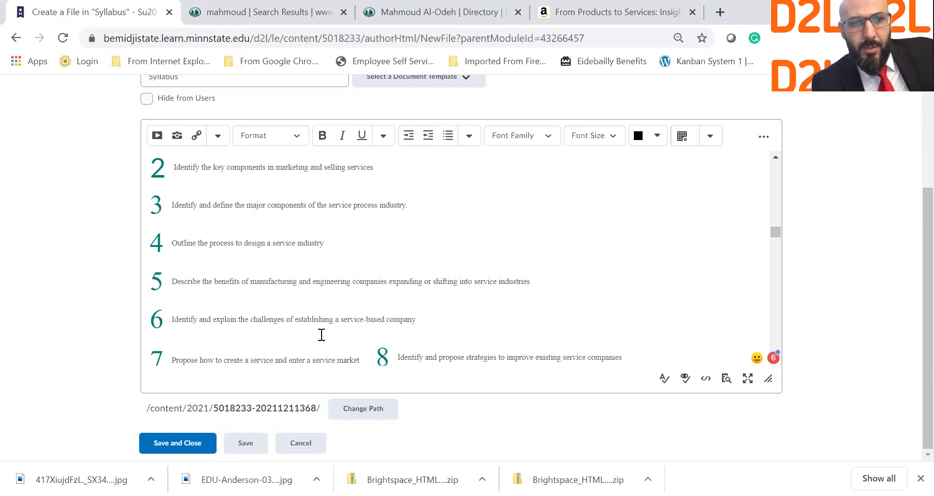
pyautogui.scroll(-3, 443, 348)
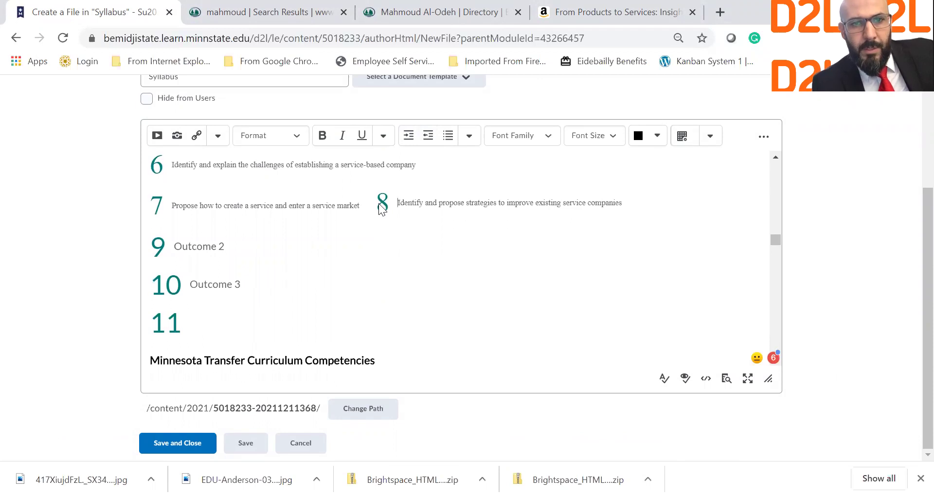
pyautogui.press('Return')
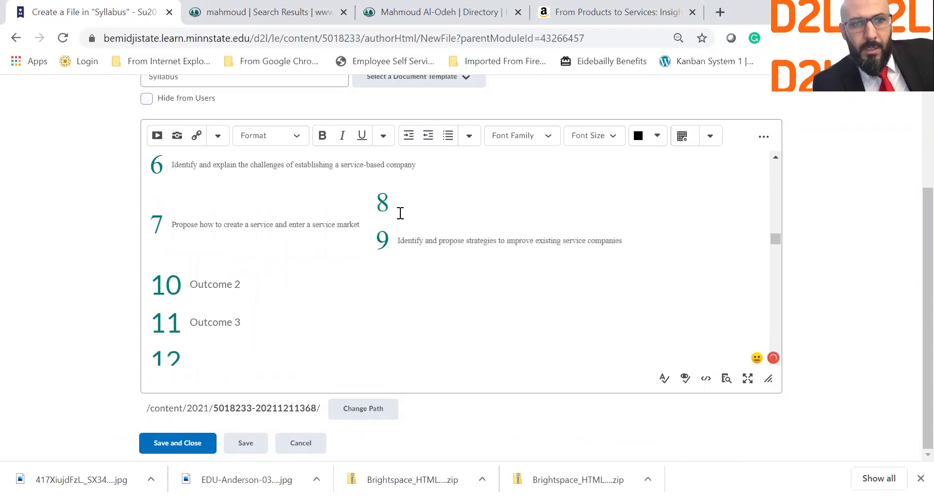
pyautogui.click(428, 135)
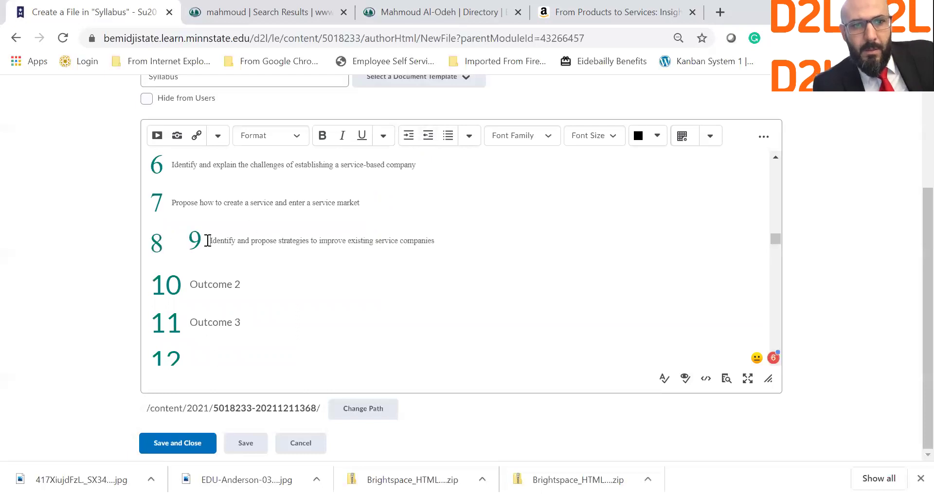
pyautogui.press('Delete')
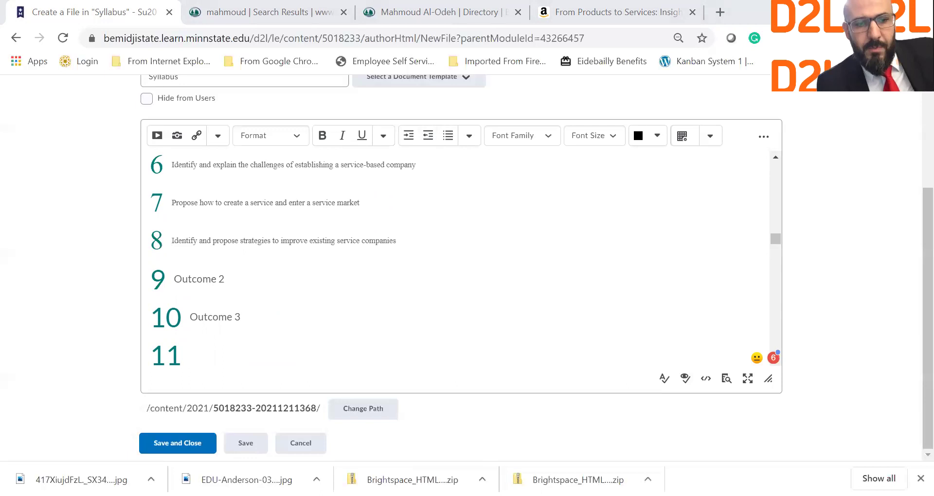
# Delete the leftover Outcome 2 and Outcome 3 placeholders and the empty items 9 and 10.
pyautogui.moveTo(243, 316); pyautogui.dragTo(149, 283)
pyautogui.press('BackSpace')
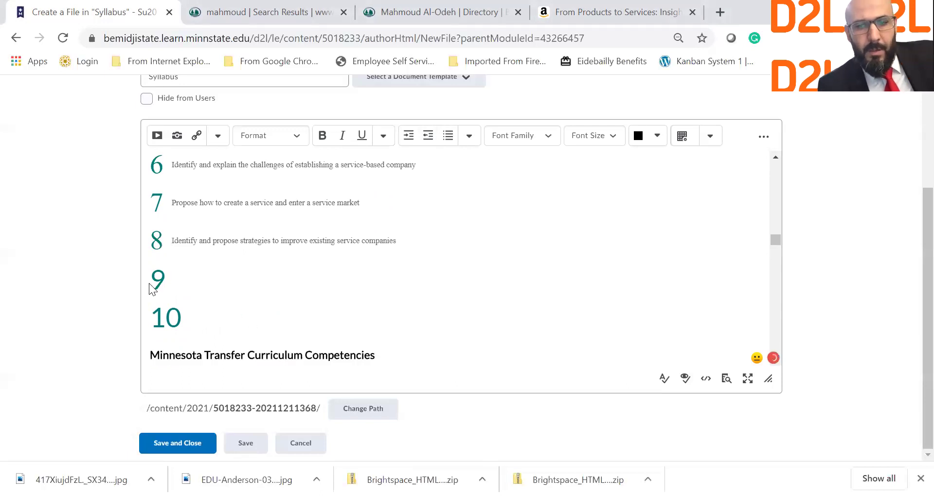
pyautogui.press('Delete')
pyautogui.press('BackSpace')
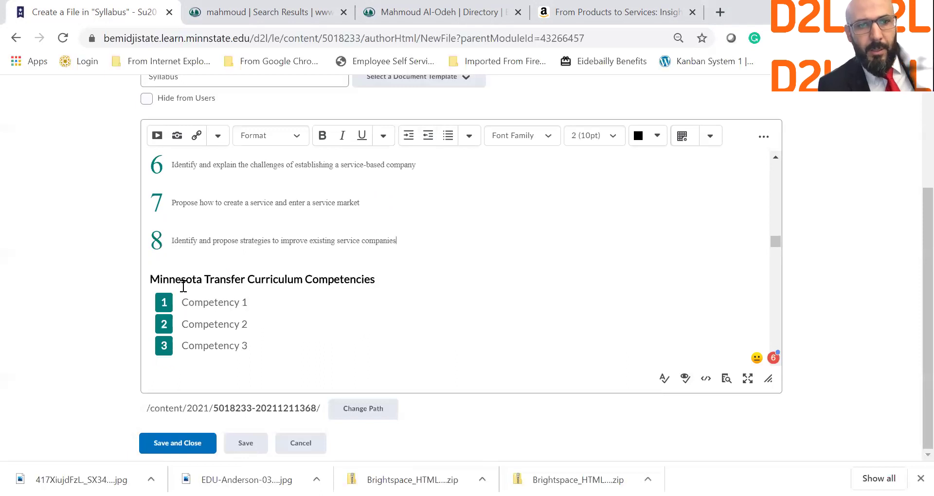
# Set the eight outcome statements to 18pt font size.
pyautogui.scroll(1, 338, 247)
pyautogui.moveTo(370, 221); pyautogui.dragTo(171, 178)
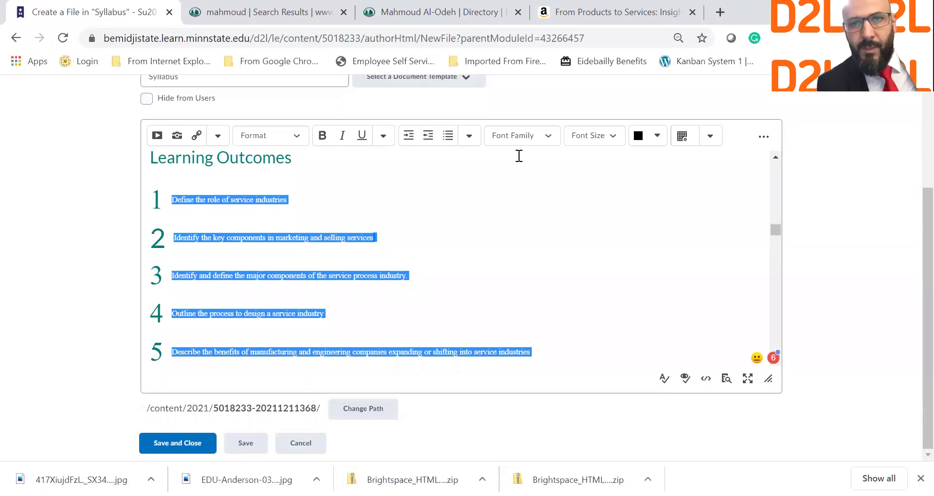
pyautogui.click(574, 141)
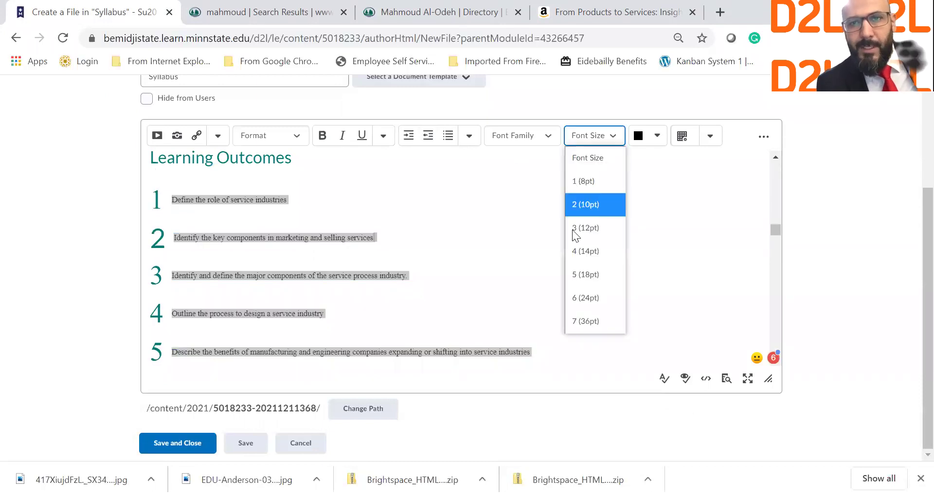
pyautogui.click(586, 274)
pyautogui.click(359, 225)
# Delete the Minnesota Transfer Curriculum Competencies heading and its numbered list.
pyautogui.scroll(-5, 359, 225)
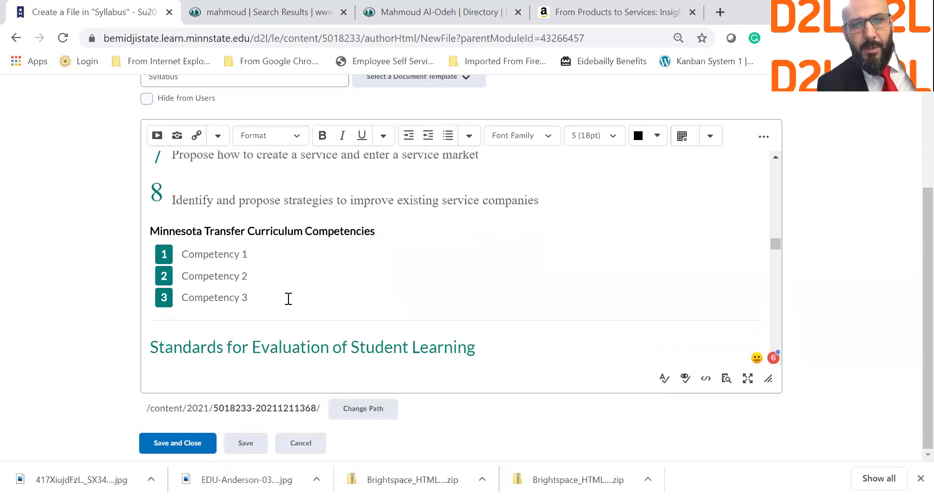
pyautogui.moveTo(253, 298); pyautogui.dragTo(153, 225)
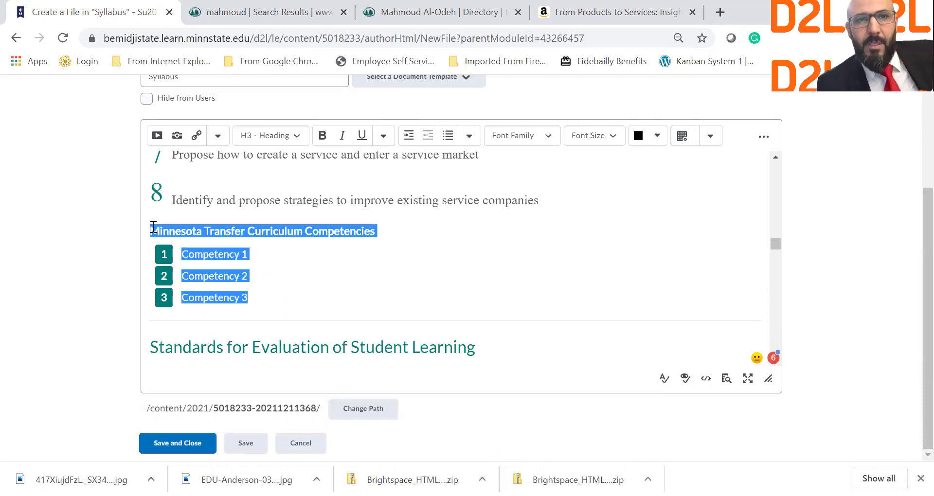
pyautogui.press('BackSpace')
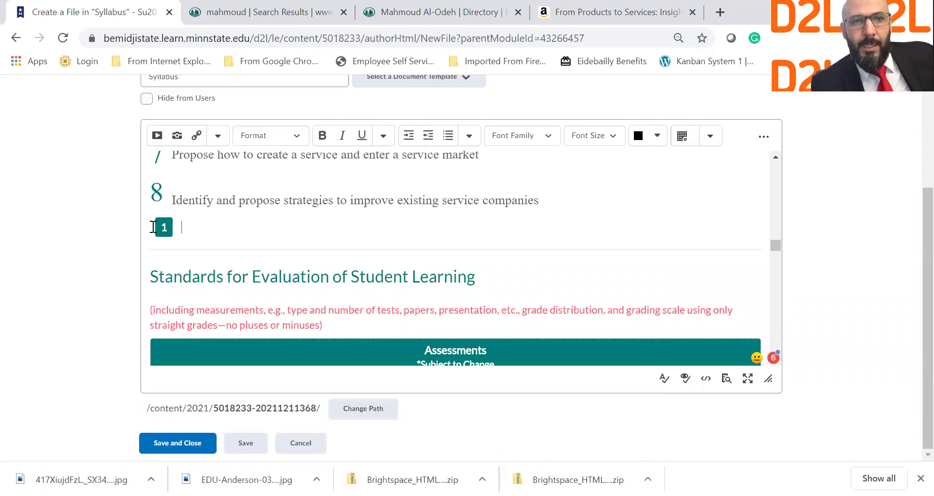
pyautogui.press('BackSpace')
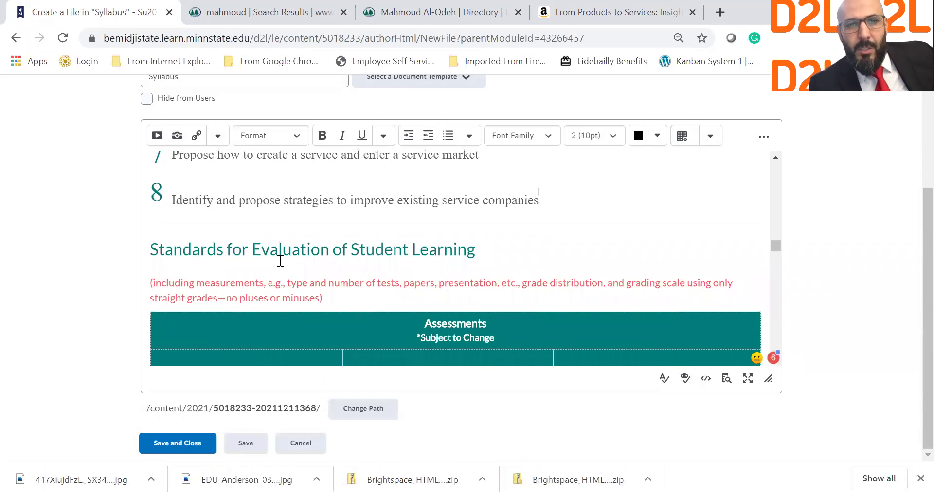
# Remove the Presentations row from the Assessments table.
pyautogui.scroll(-1, 324, 269)
pyautogui.scroll(-3, 325, 268)
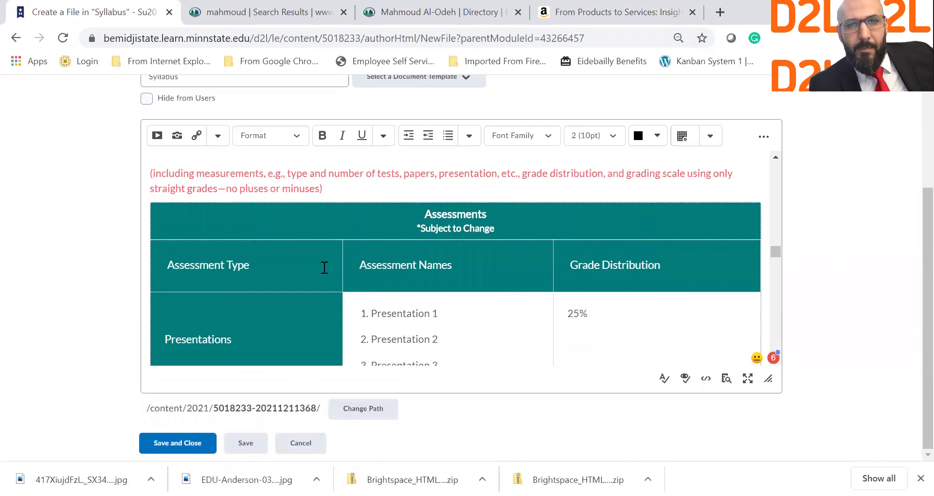
pyautogui.scroll(-7, 325, 268)
pyautogui.scroll(3, 325, 268)
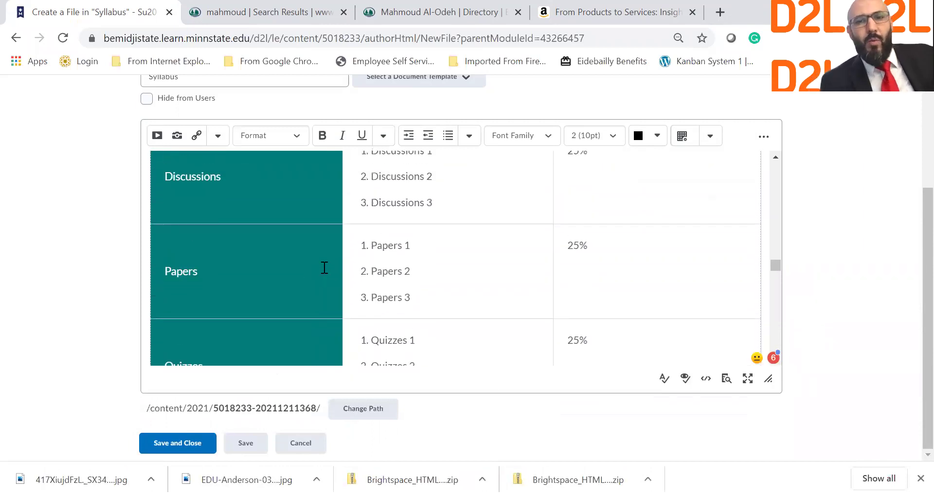
pyautogui.scroll(-6, 324, 268)
pyautogui.scroll(3, 325, 268)
pyautogui.scroll(10, 324, 268)
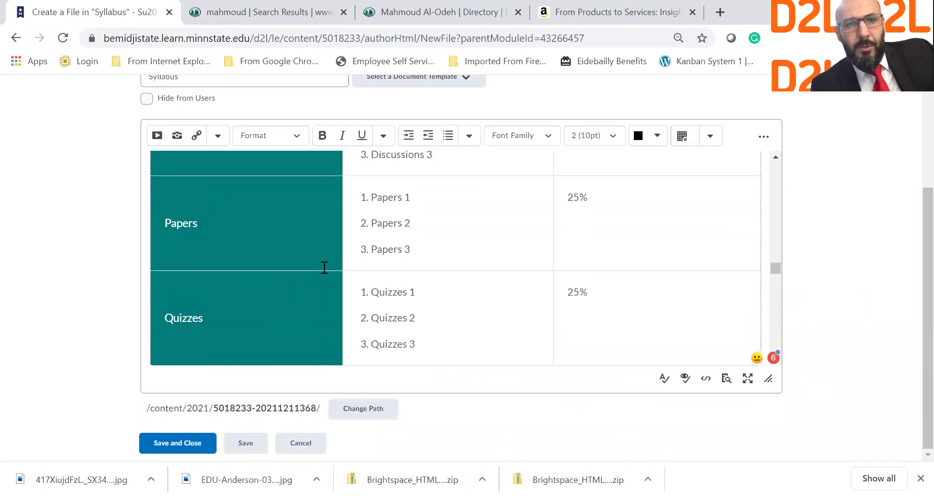
pyautogui.scroll(-5, 325, 267)
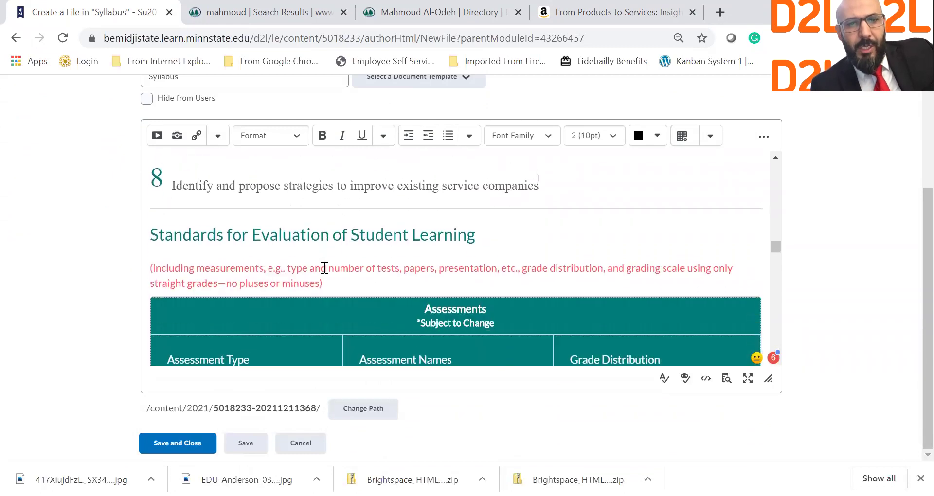
pyautogui.scroll(-1, 232, 234)
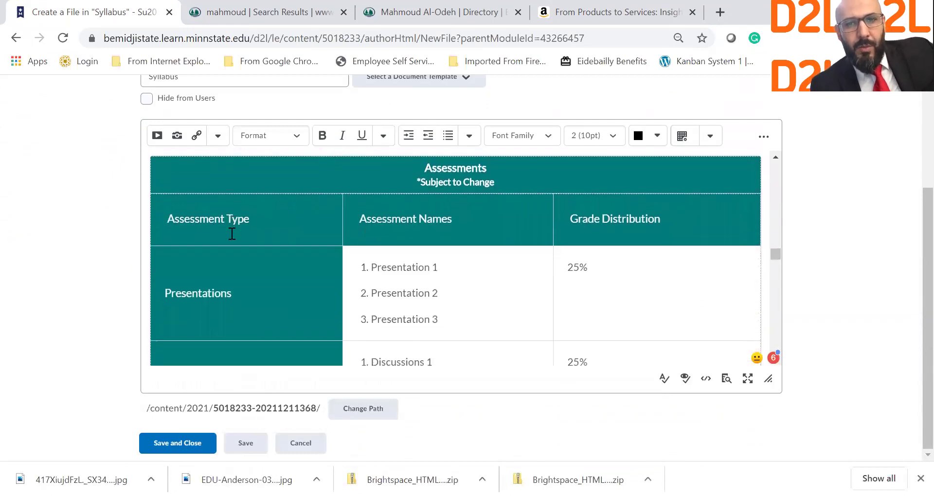
pyautogui.scroll(3, 250, 259)
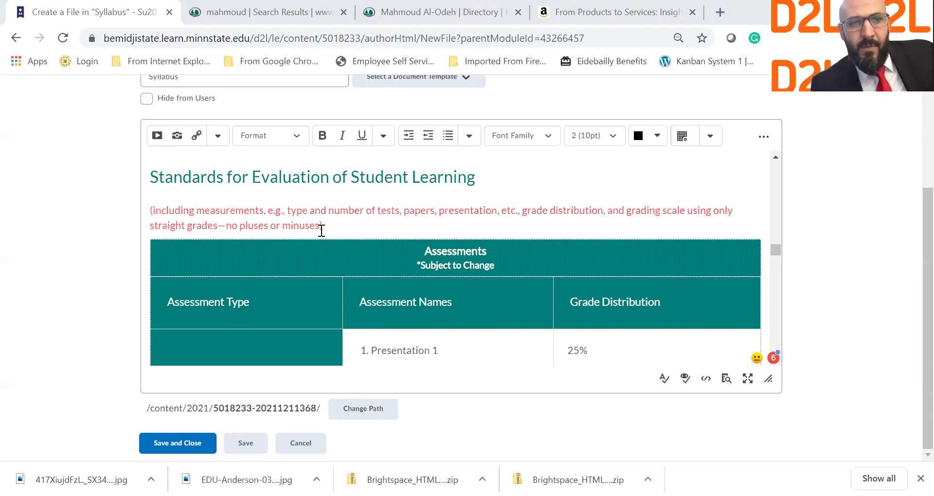
pyautogui.click(245, 261)
pyautogui.scroll(-8, 357, 262)
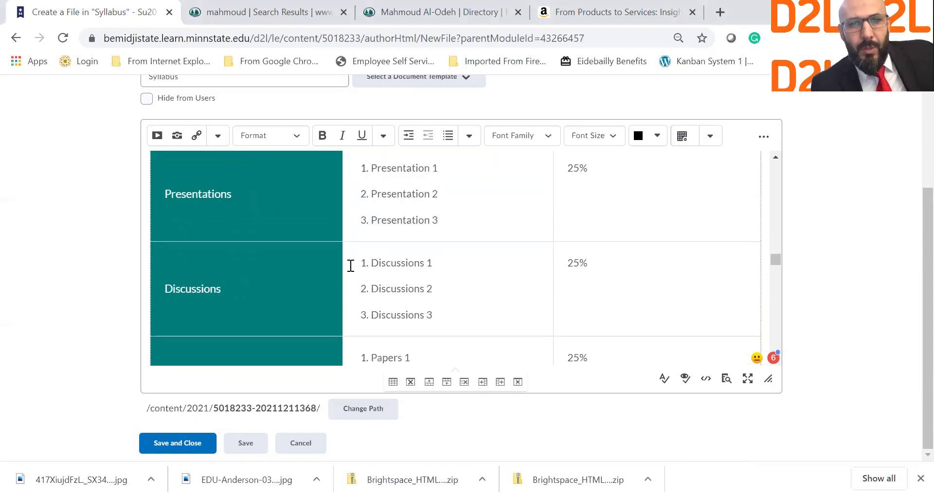
pyautogui.scroll(8, 349, 266)
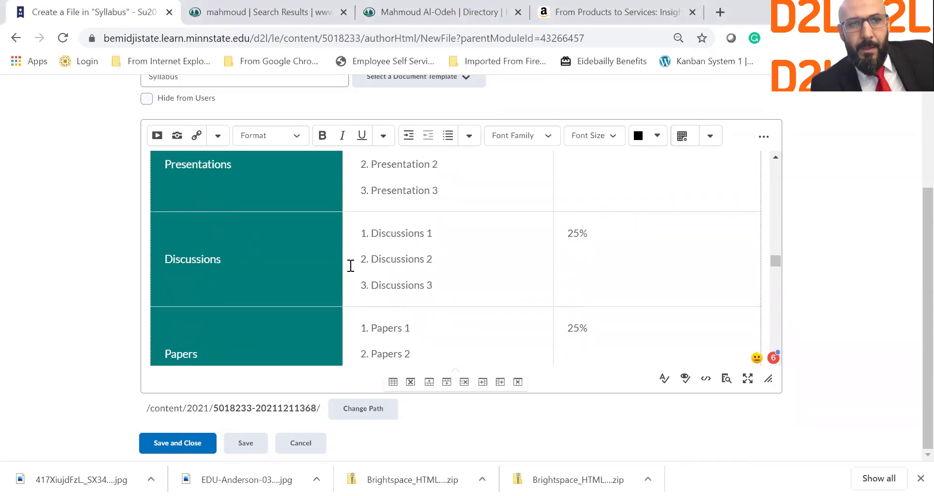
pyautogui.doubleClick(377, 254)
pyautogui.click(561, 311)
pyautogui.hotkey('shift', 'End')
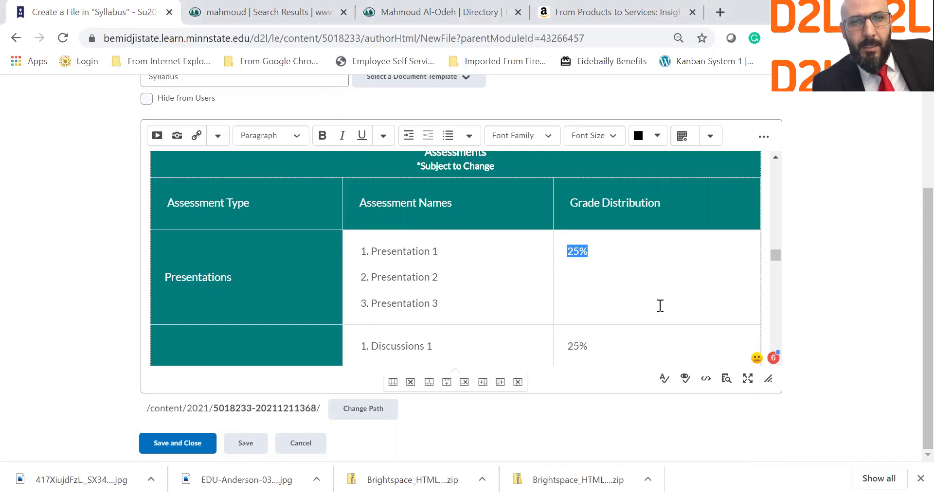
pyautogui.moveTo(577, 252); pyautogui.dragTo(442, 278)
pyautogui.click(603, 275)
pyautogui.doubleClick(246, 279)
pyautogui.click(164, 270)
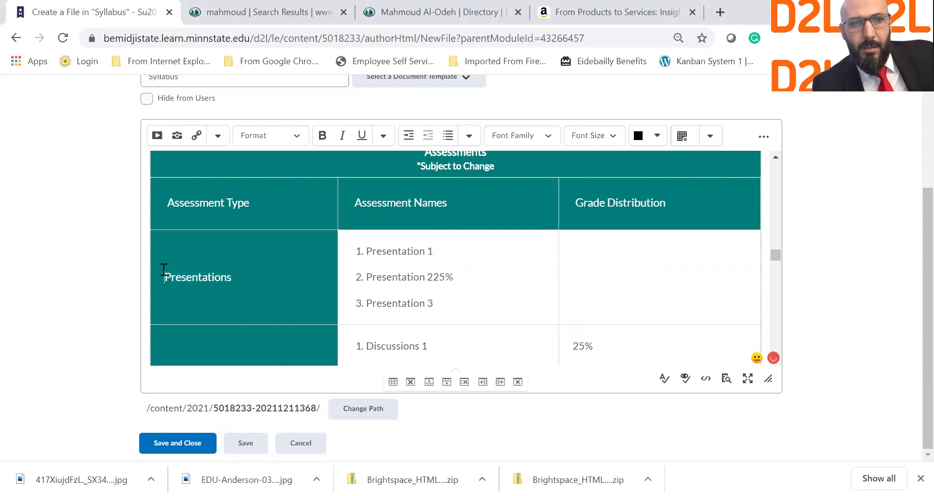
pyautogui.moveTo(360, 251); pyautogui.dragTo(558, 290)
pyautogui.click(681, 282)
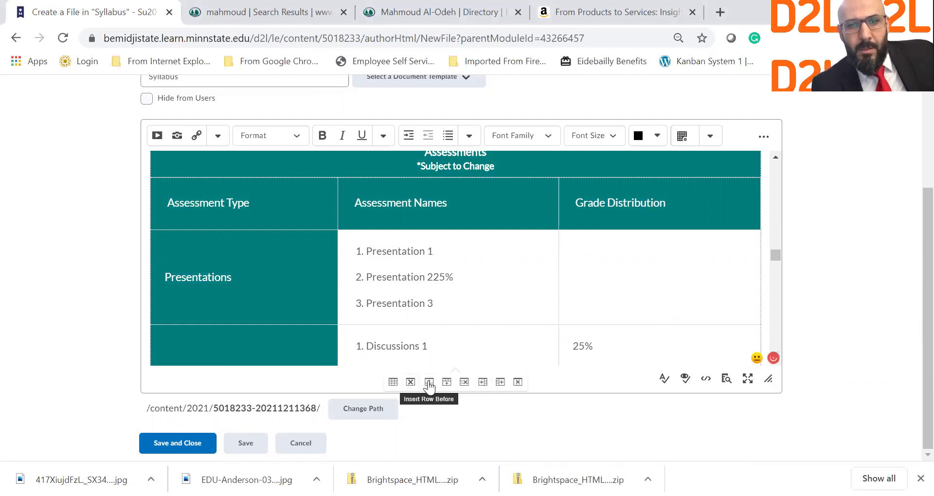
pyautogui.click(465, 383)
# Rename the Papers category to Research Papers.
pyautogui.scroll(-1, 342, 283)
pyautogui.scroll(-2, 342, 283)
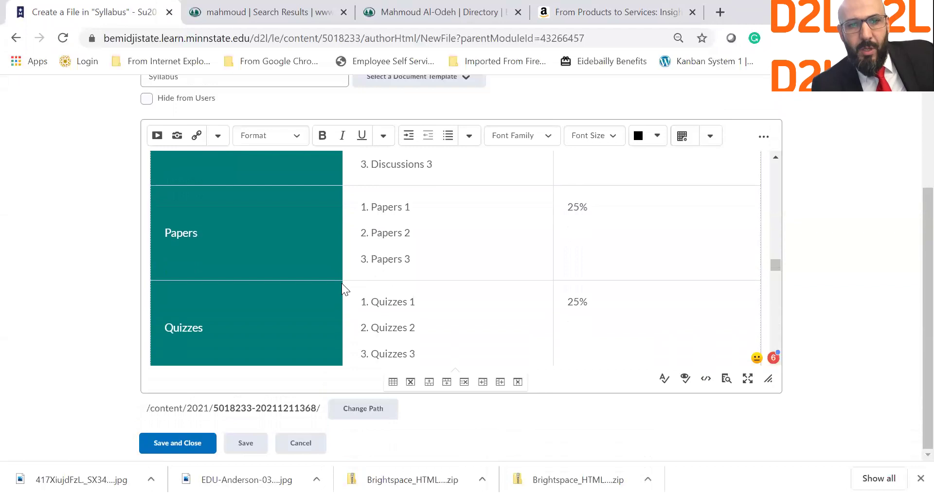
pyautogui.click(165, 232)
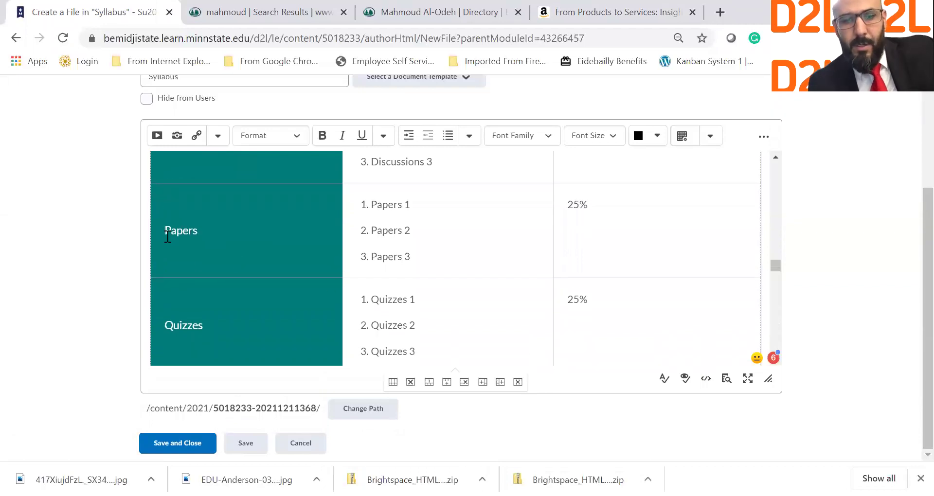
pyautogui.write('Research')
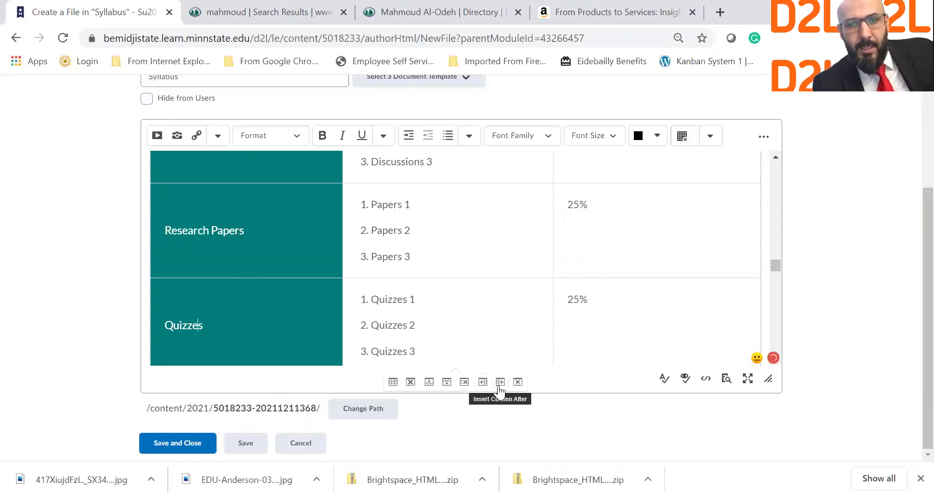
# Remove the Quizzes row from the Assessments table.
pyautogui.click(463, 382)
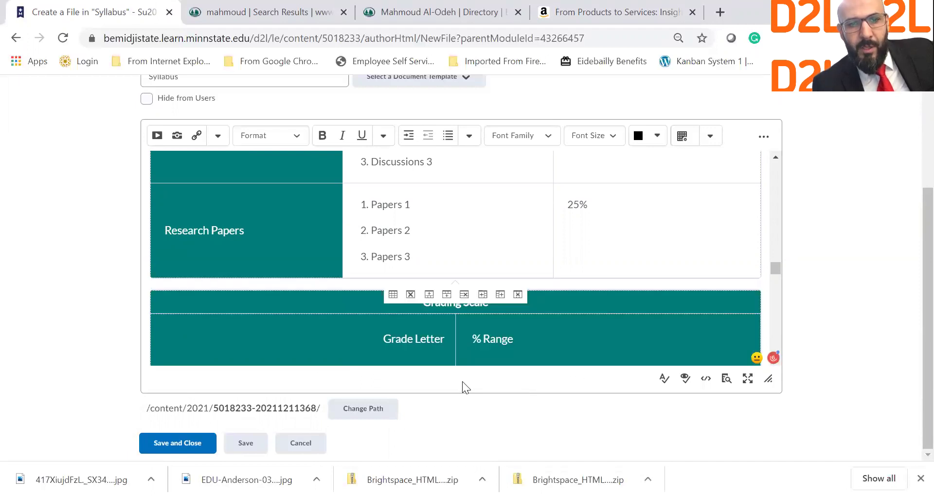
pyautogui.scroll(2, 370, 263)
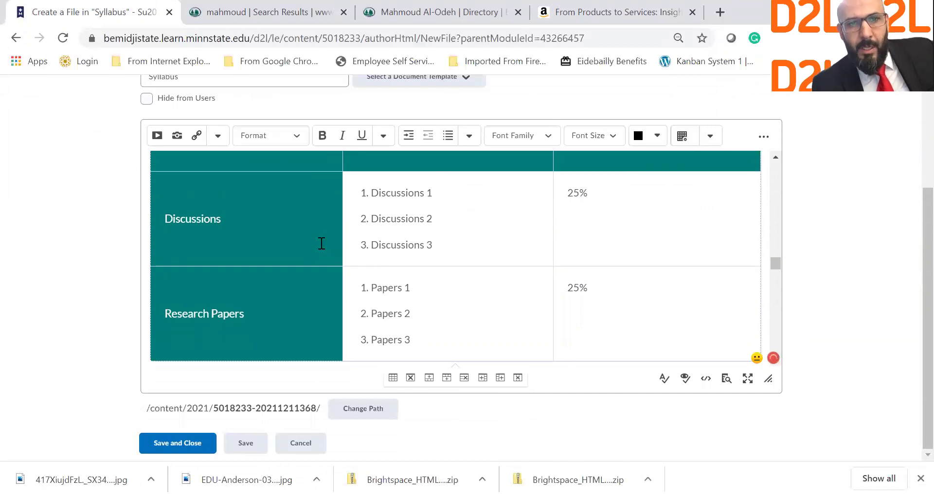
pyautogui.scroll(1, 322, 243)
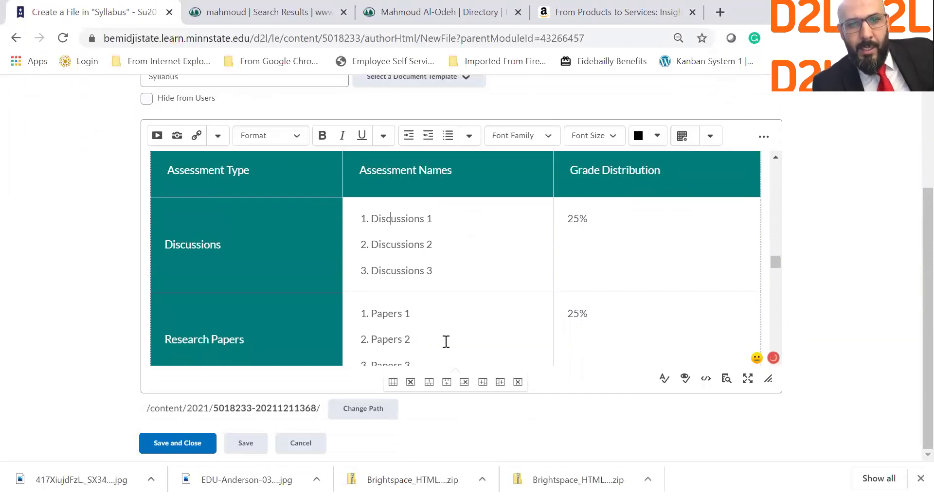
# Insert an Assignments row above Discussions and copy the Discussions item list into it.
pyautogui.click(430, 383)
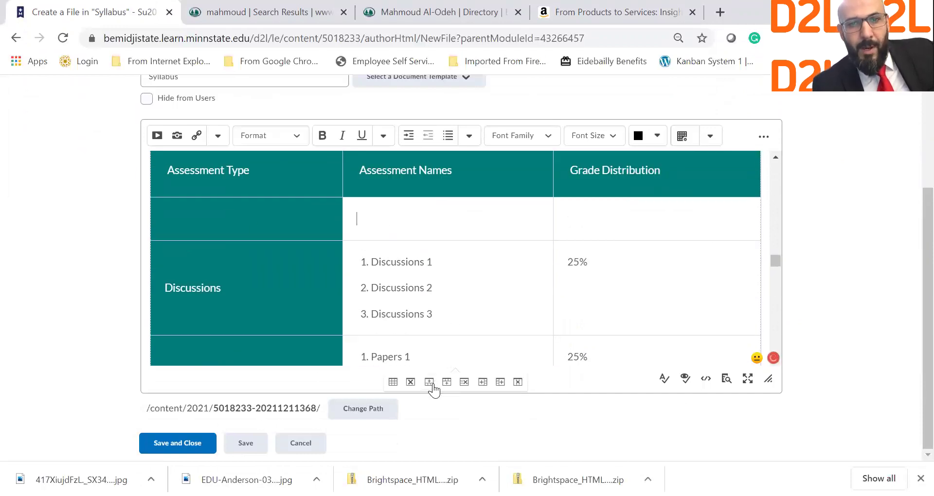
pyautogui.click(260, 237)
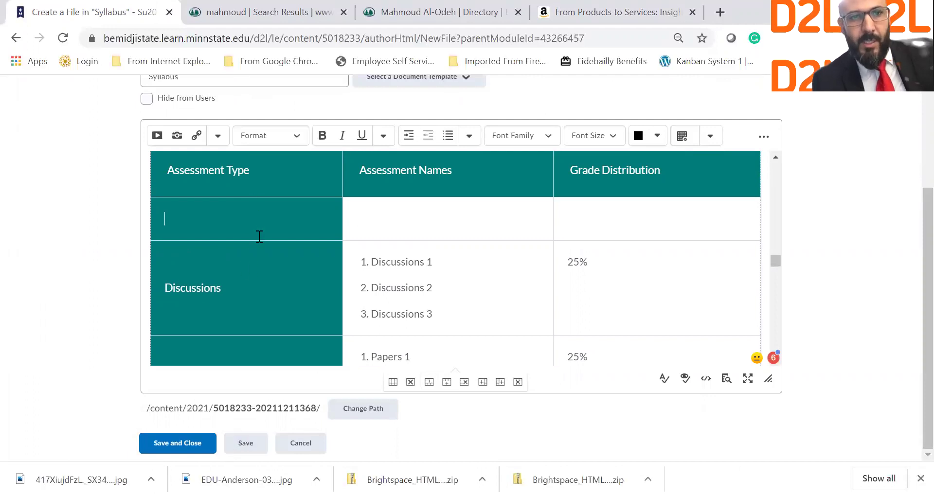
pyautogui.write('Assignments')
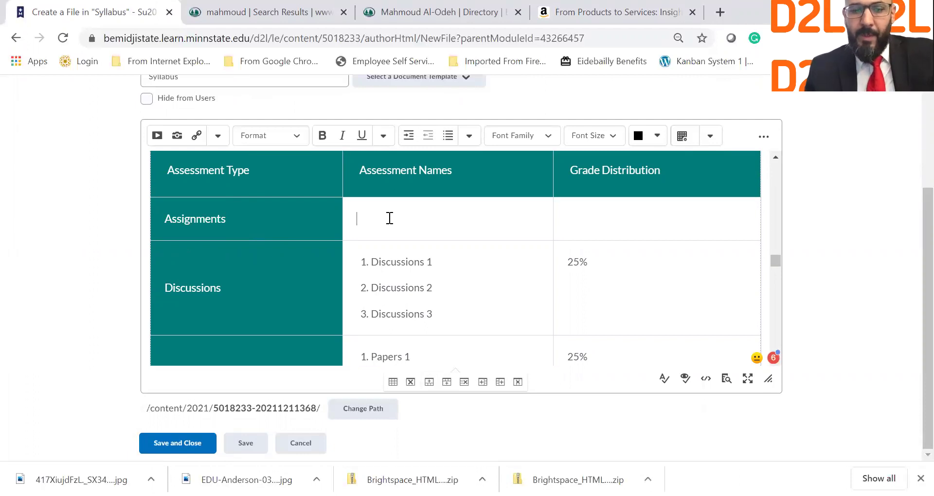
pyautogui.click(390, 218)
pyautogui.moveTo(455, 319); pyautogui.dragTo(371, 271)
pyautogui.hotkey('ctrl', 'c')
pyautogui.click(398, 223)
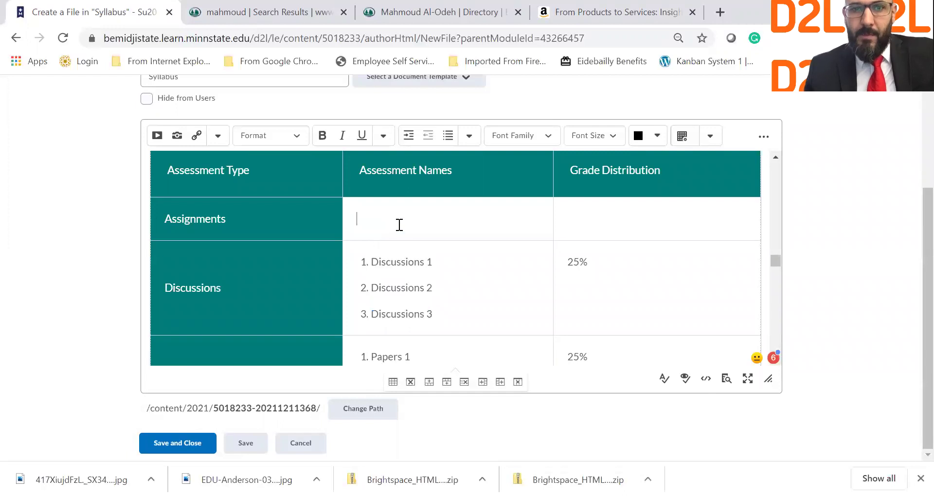
pyautogui.hotkey('ctrl', 'v')
# Rename the three copied items to Assignment 1, Assignment 2 and Assignment 3.
pyautogui.moveTo(371, 220); pyautogui.dragTo(425, 217)
pyautogui.write('Assignment')
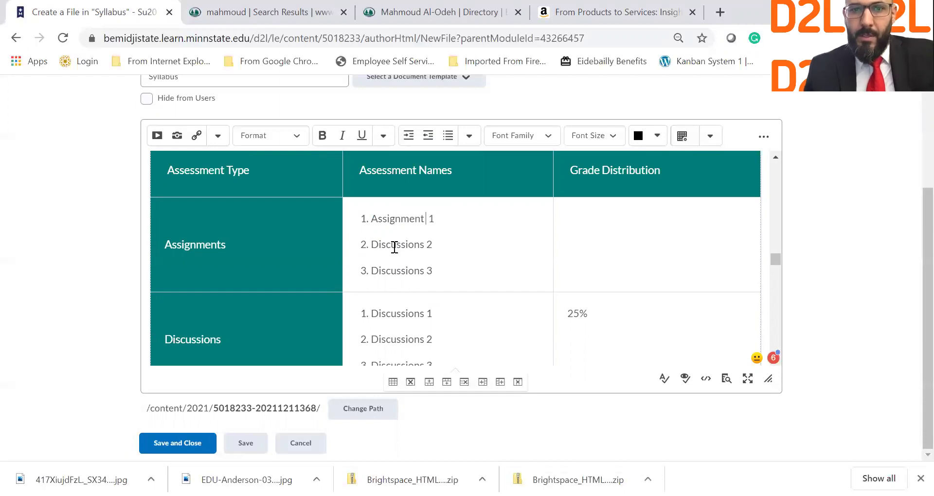
pyautogui.doubleClick(409, 217)
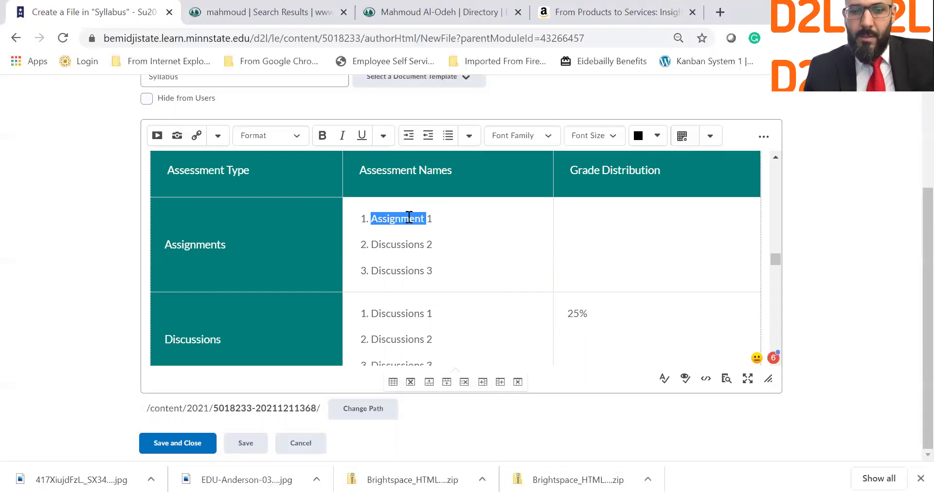
pyautogui.doubleClick(401, 244)
pyautogui.hotkey('ctrl', 'v')
pyautogui.doubleClick(404, 271)
pyautogui.hotkey('ctrl', 'v')
# Add Assignment 4, Assignment 5 and Assignment 6 to the Assignments list.
pyautogui.click(441, 273)
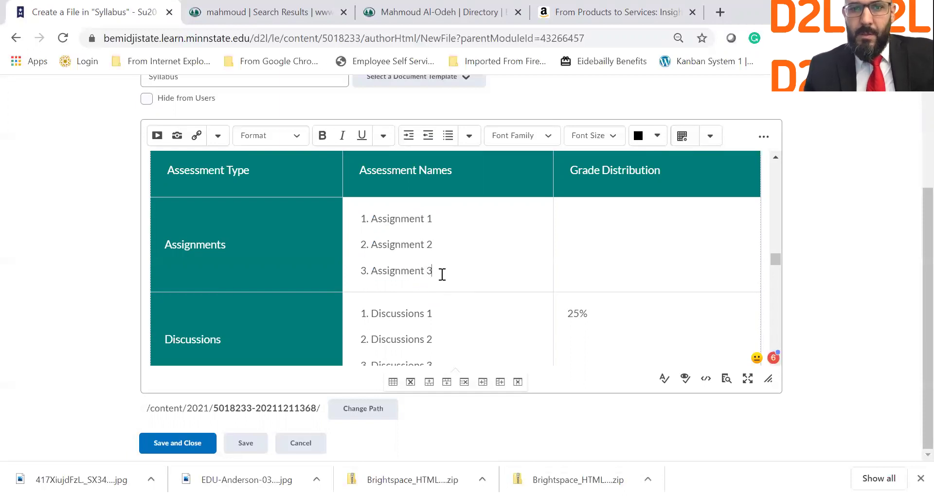
pyautogui.press('Return')
pyautogui.hotkey('ctrl', 'v')
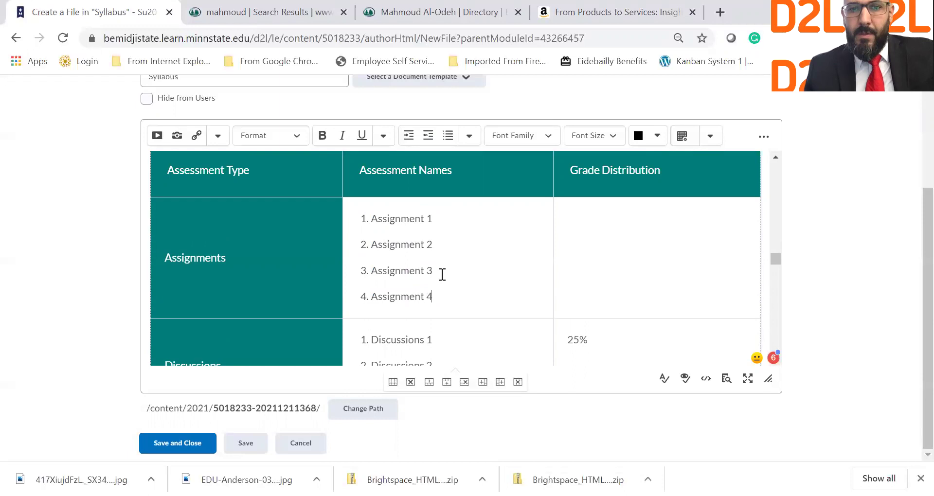
pyautogui.press('Return')
pyautogui.hotkey('ctrl', 'v')
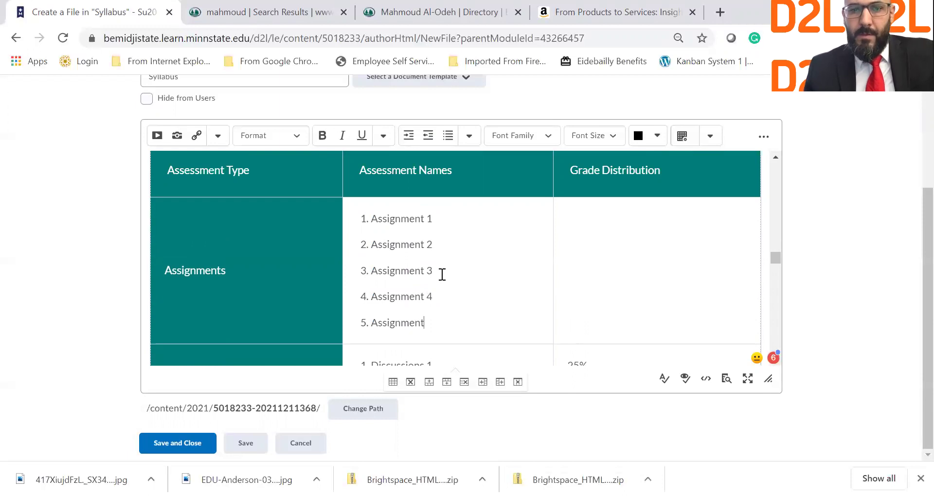
pyautogui.press('Return')
pyautogui.hotkey('ctrl', 'v')
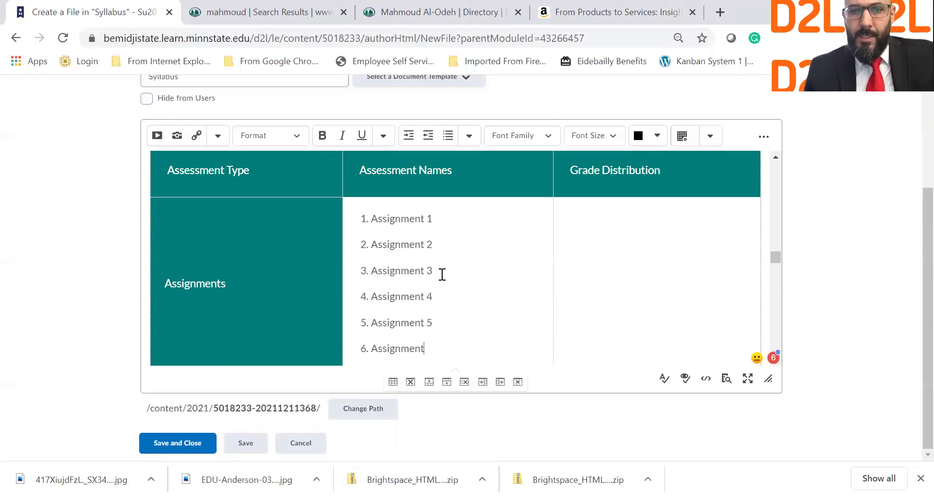
pyautogui.scroll(-2, 442, 275)
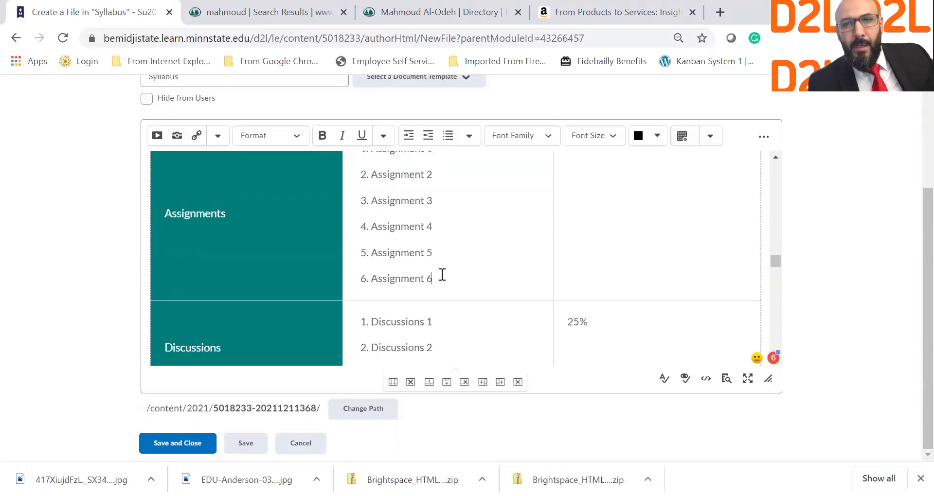
pyautogui.scroll(4, 441, 274)
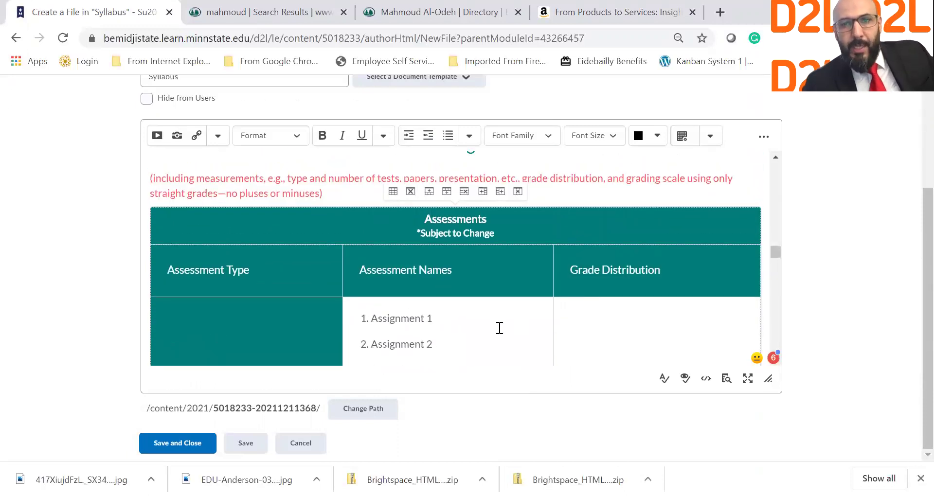
pyautogui.scroll(-5, 499, 327)
pyautogui.scroll(2, 499, 328)
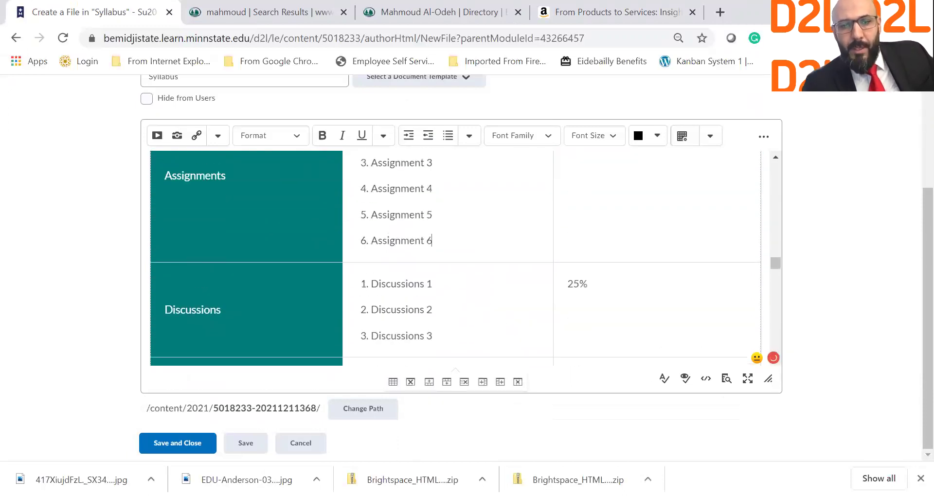
pyautogui.scroll(3, 559, 262)
# Enter 45% as the Assignments grade share.
pyautogui.click(619, 250)
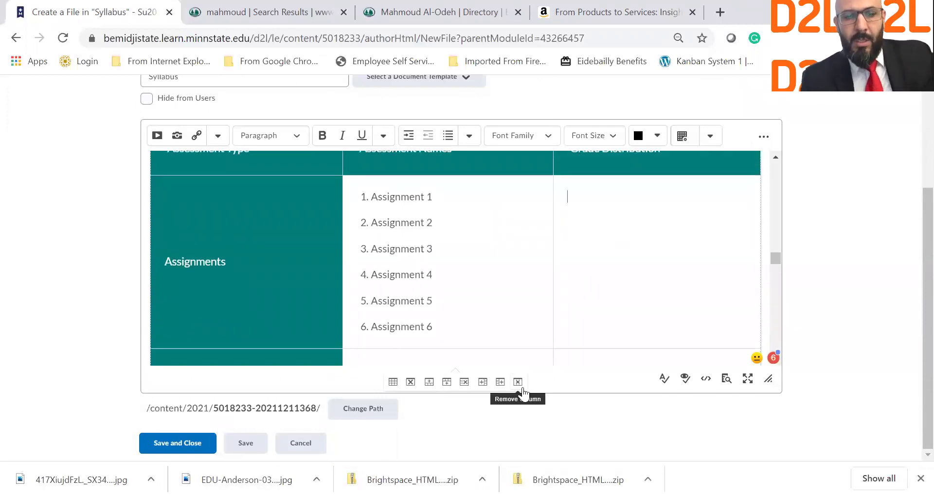
pyautogui.write('45%')
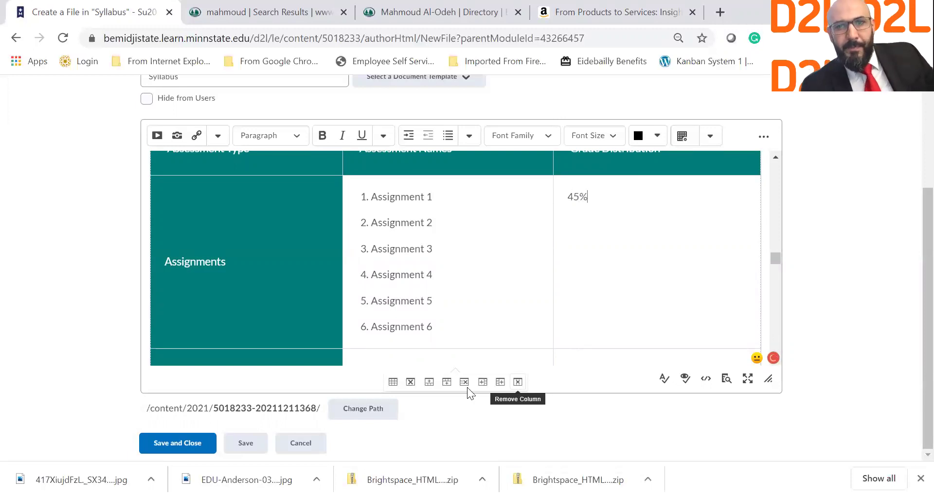
pyautogui.scroll(-4, 469, 300)
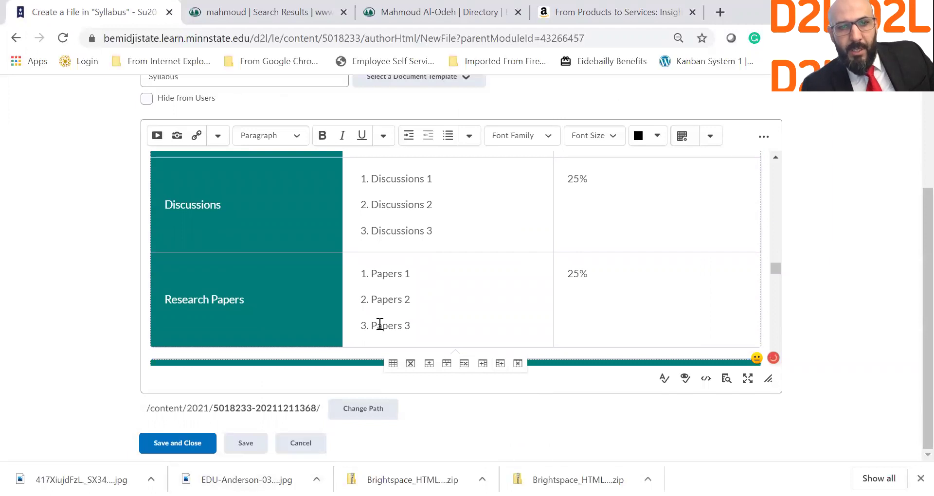
# Rename Papers 1 to Final Research Papers and delete the Papers 2 and Papers 3 items.
pyautogui.click(375, 274)
pyautogui.write('Final research')
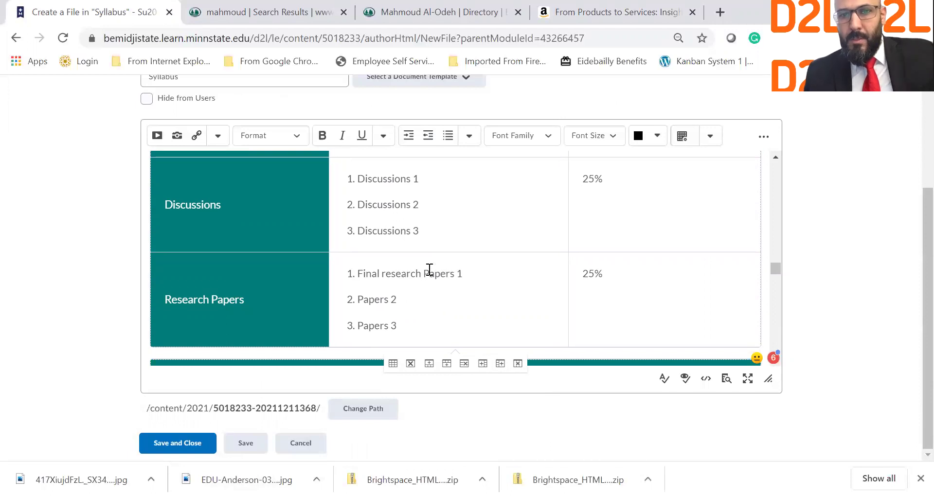
pyautogui.press('BackSpace')
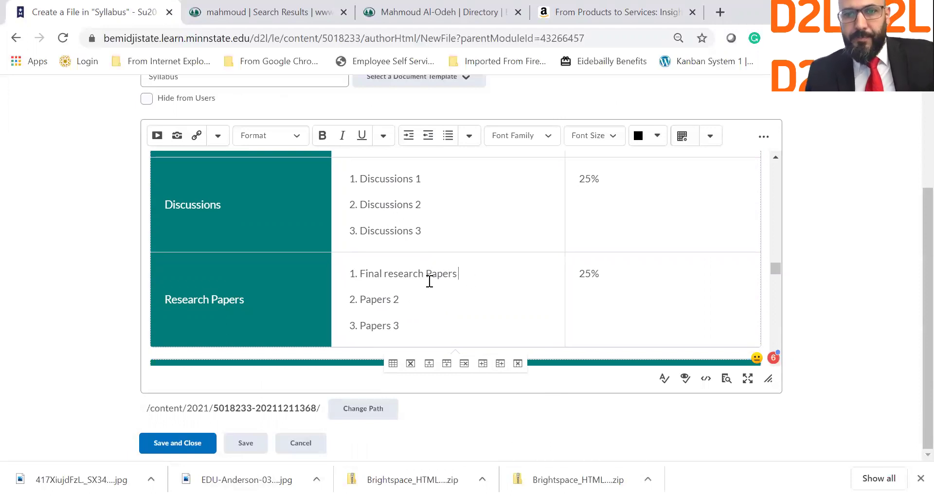
pyautogui.click(390, 275)
pyautogui.press('BackSpace')
pyautogui.write('R')
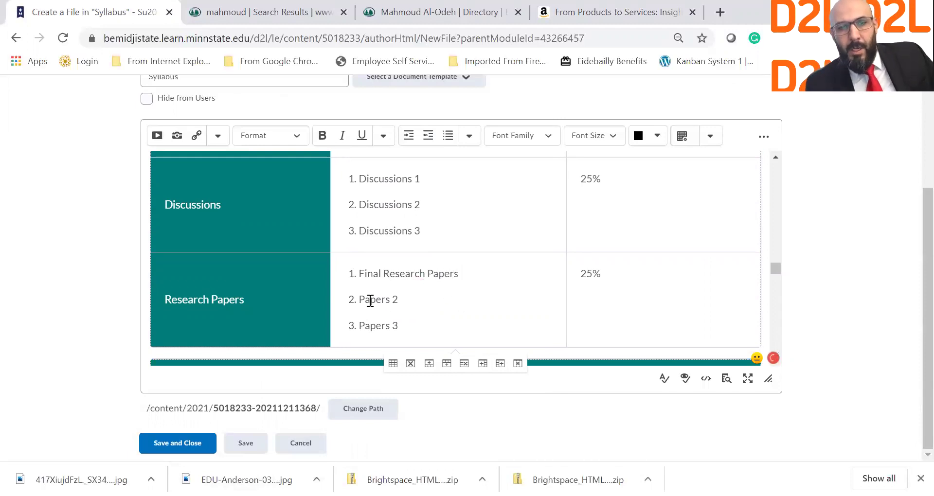
pyautogui.moveTo(360, 300); pyautogui.dragTo(427, 328)
pyautogui.press('BackSpace')
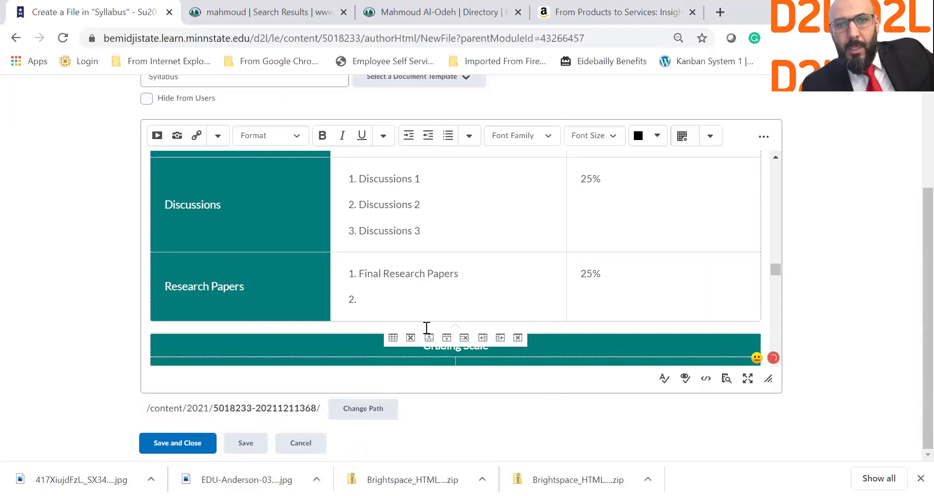
pyautogui.press('BackSpace')
pyautogui.scroll(3, 665, 255)
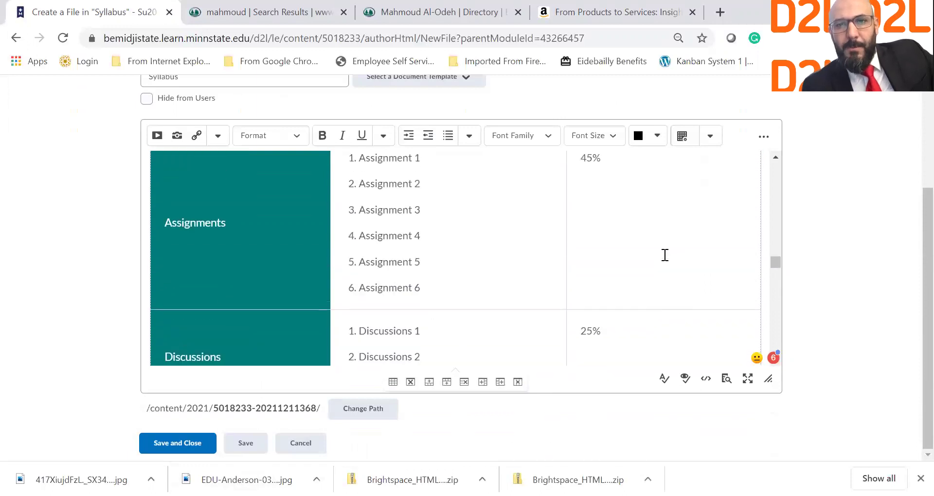
pyautogui.scroll(-2, 665, 255)
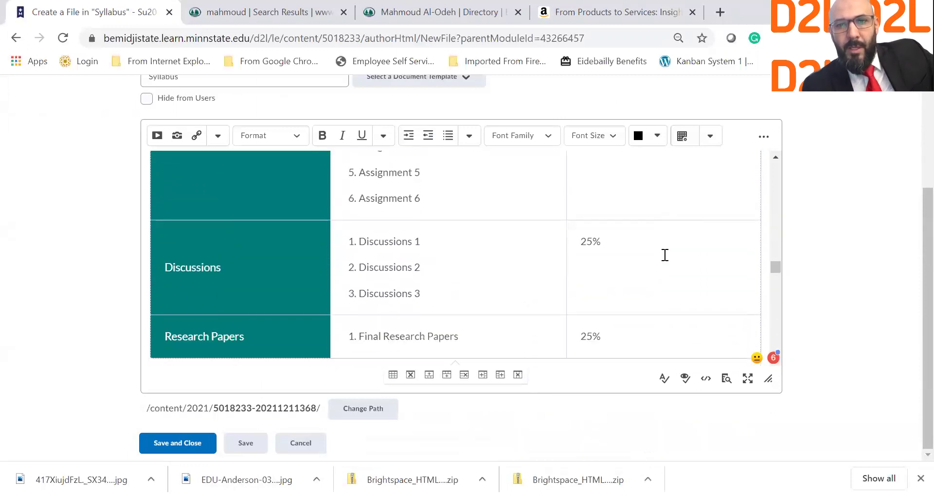
# Change the Research Papers grade share from 25% to 30%.
pyautogui.rightClick(664, 254)
pyautogui.click(547, 284)
pyautogui.click(591, 335)
pyautogui.press('BackSpace')
pyautogui.write('30')
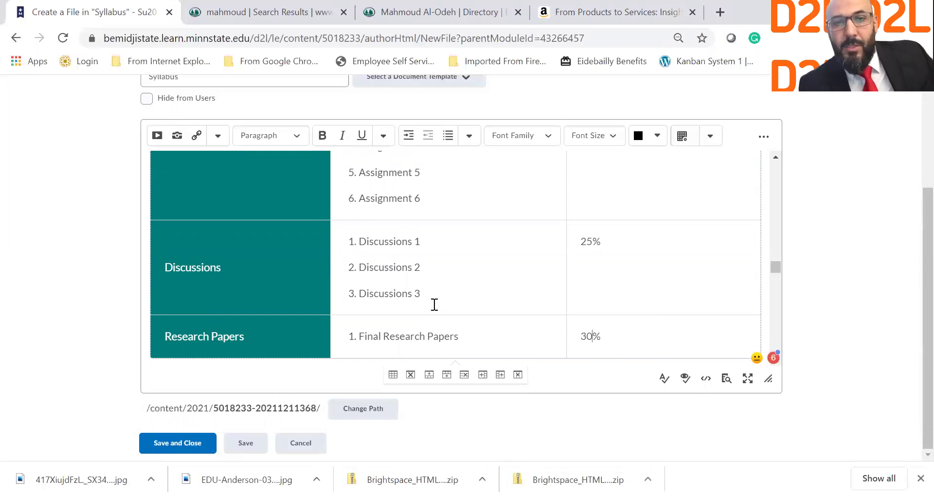
pyautogui.scroll(4, 435, 305)
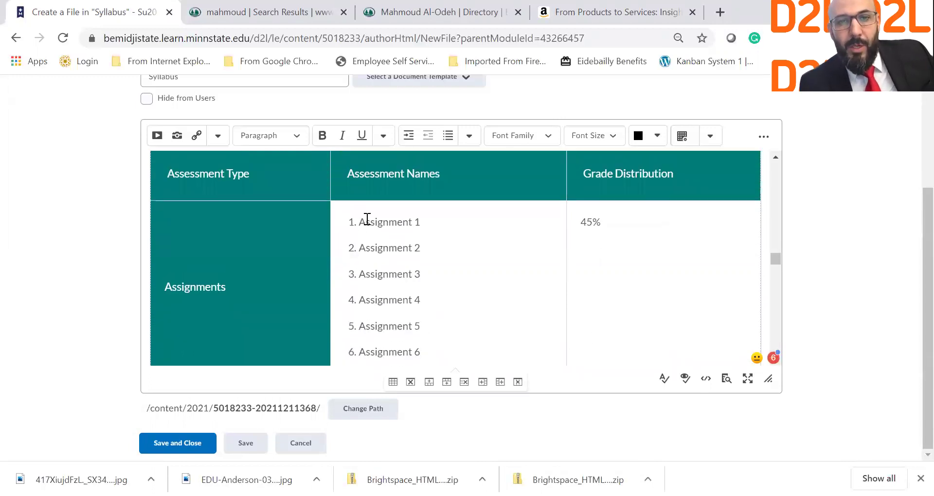
# Link the table's 'Assignment 1' text to the Week 1 Assignment 1 content item.
pyautogui.moveTo(360, 221); pyautogui.dragTo(424, 223)
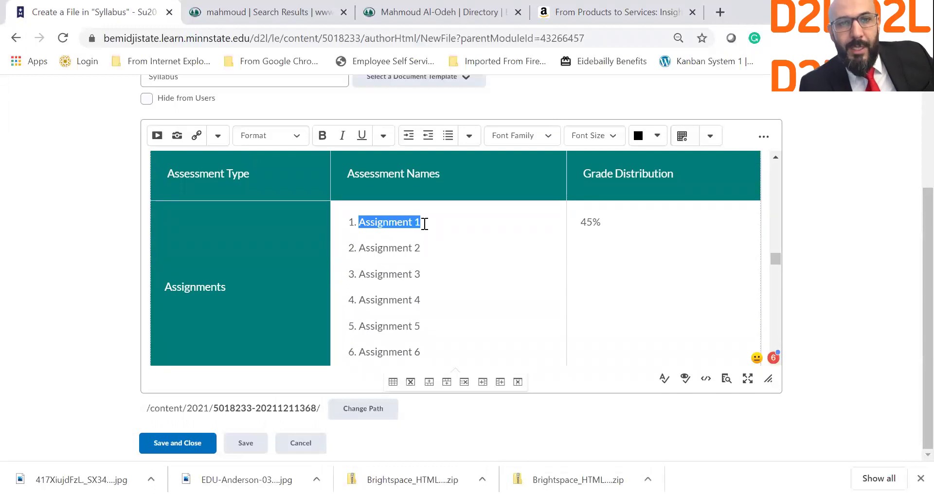
pyautogui.click(197, 137)
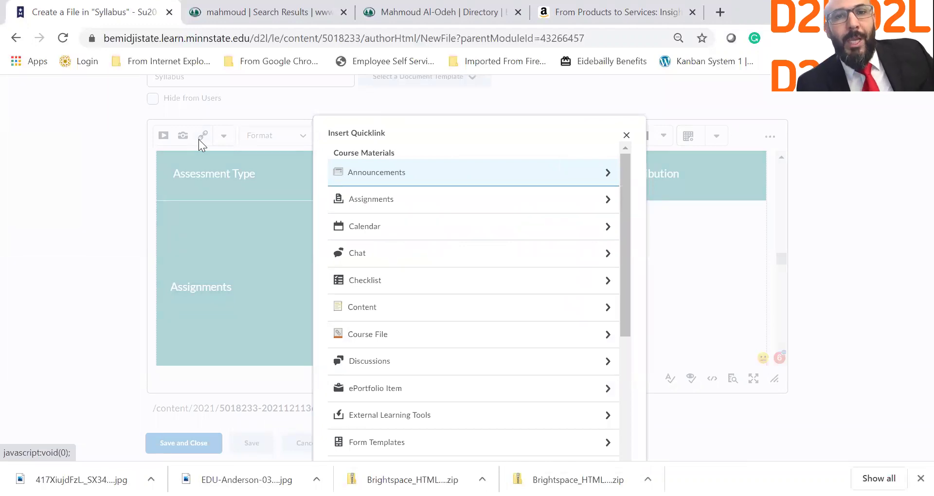
pyautogui.click(626, 136)
pyautogui.click(382, 227)
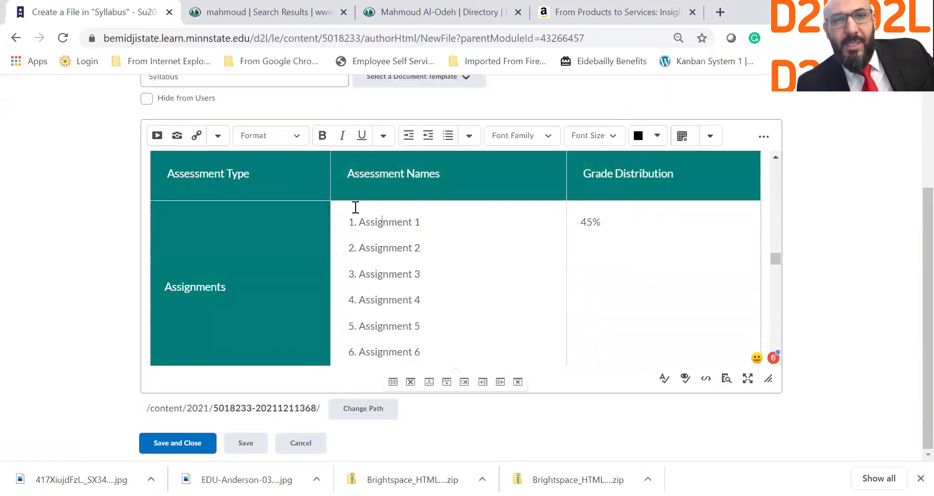
pyautogui.moveTo(361, 220); pyautogui.dragTo(436, 214)
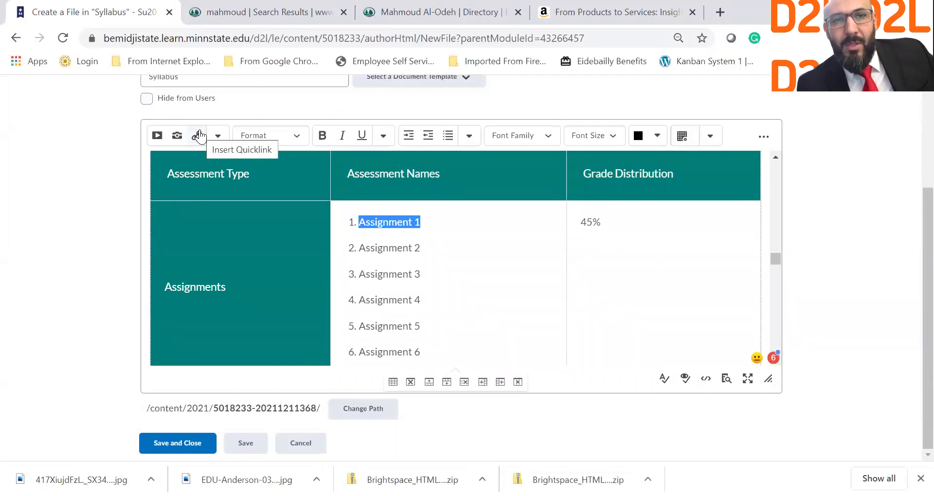
pyautogui.click(200, 136)
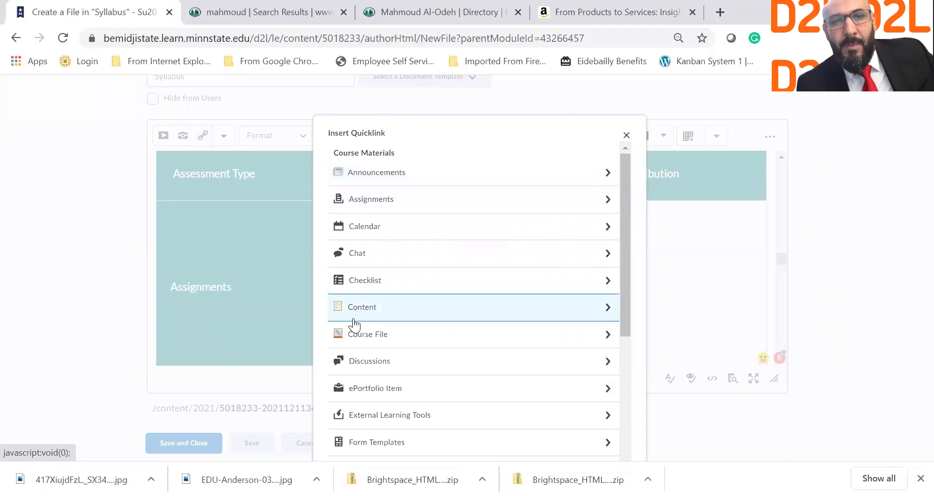
pyautogui.click(353, 313)
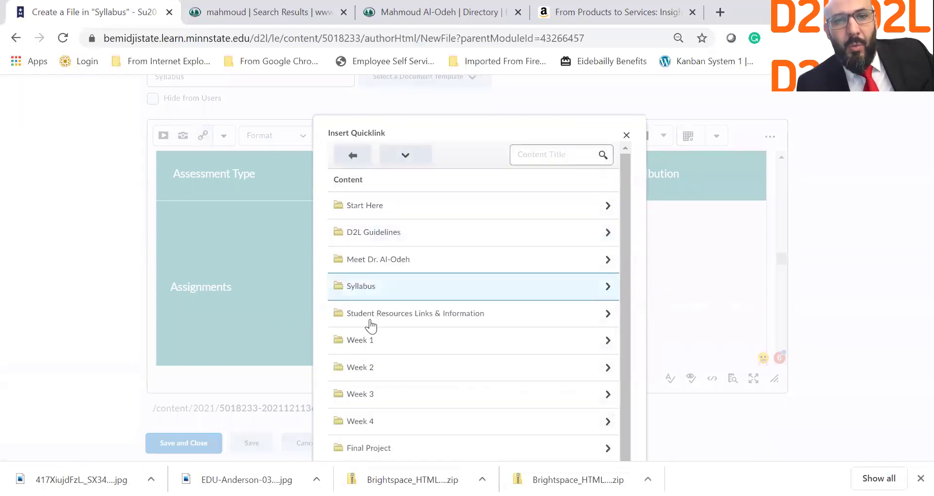
pyautogui.click(377, 351)
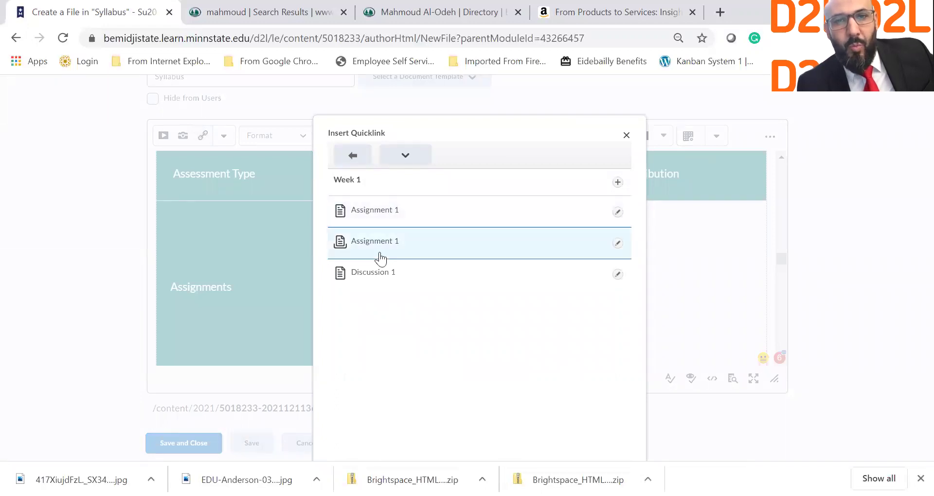
pyautogui.click(384, 220)
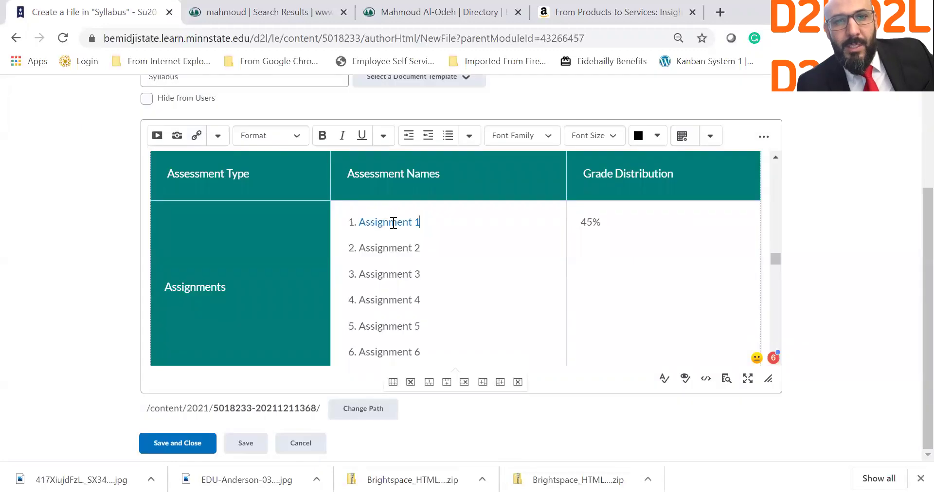
# Preview the Syllabus page and scroll down through it.
pyautogui.click(725, 380)
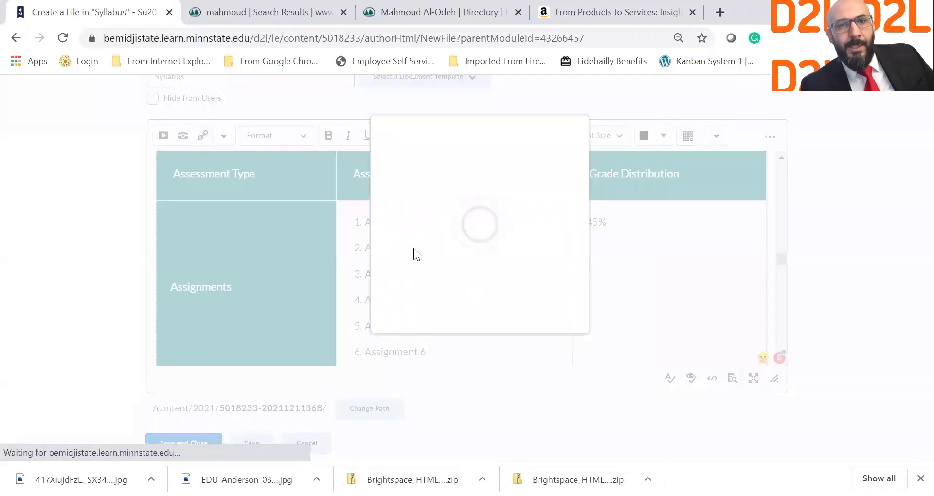
pyautogui.scroll(-15, 383, 305)
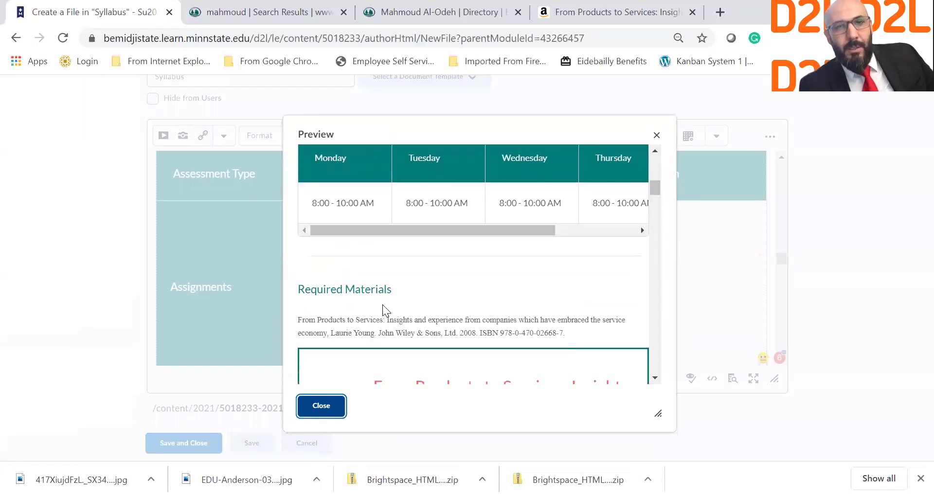
pyautogui.scroll(-15, 444, 231)
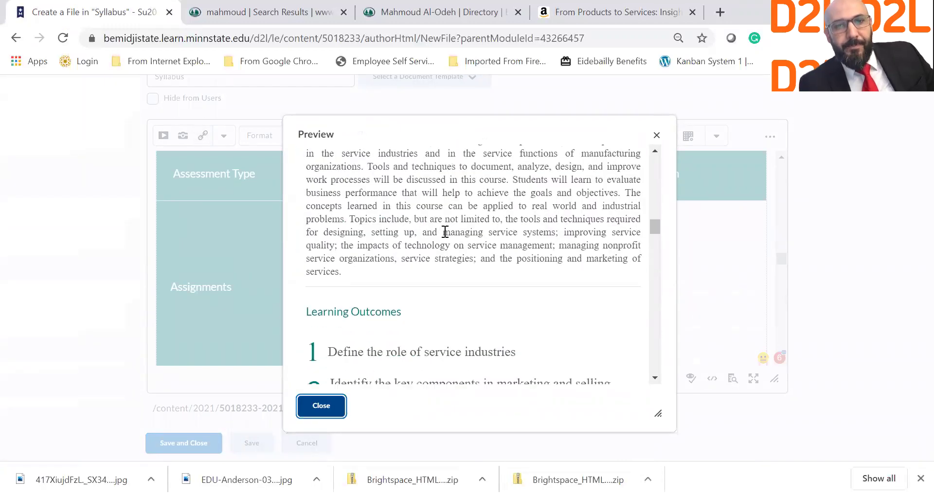
pyautogui.scroll(-5, 443, 231)
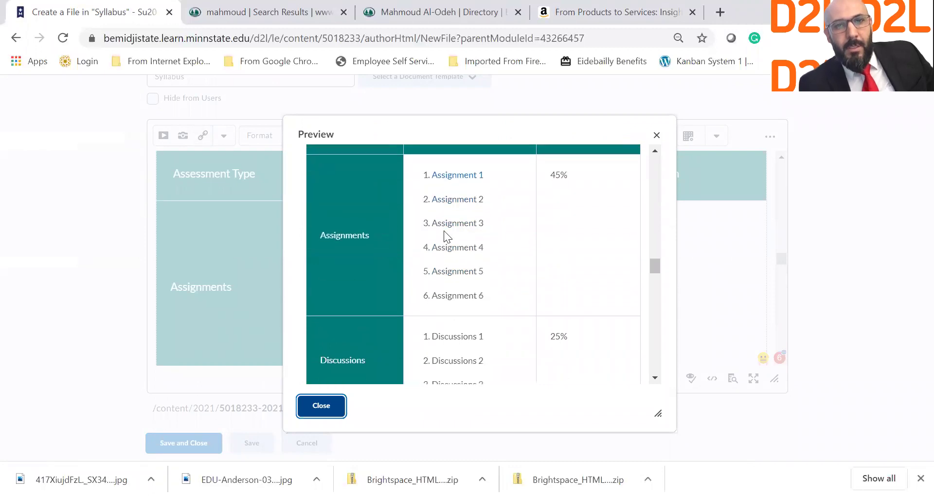
pyautogui.rightClick(468, 177)
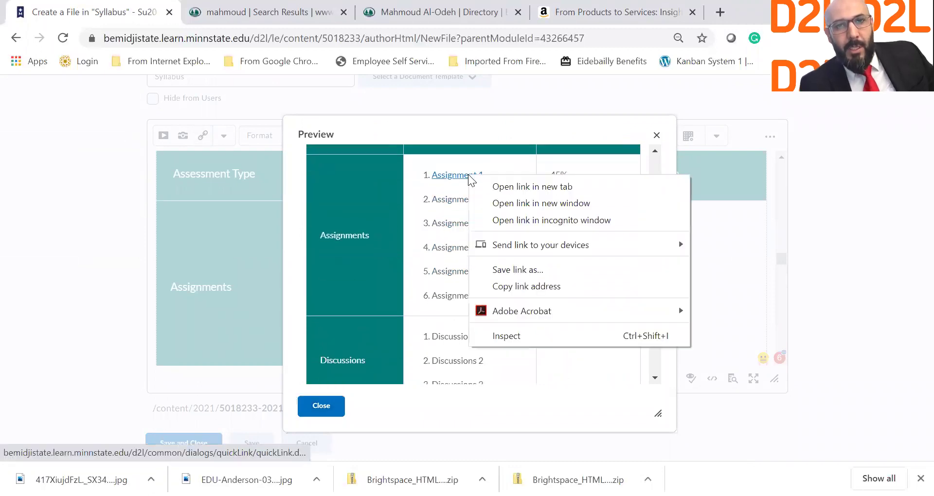
pyautogui.click(487, 185)
pyautogui.click(210, 3)
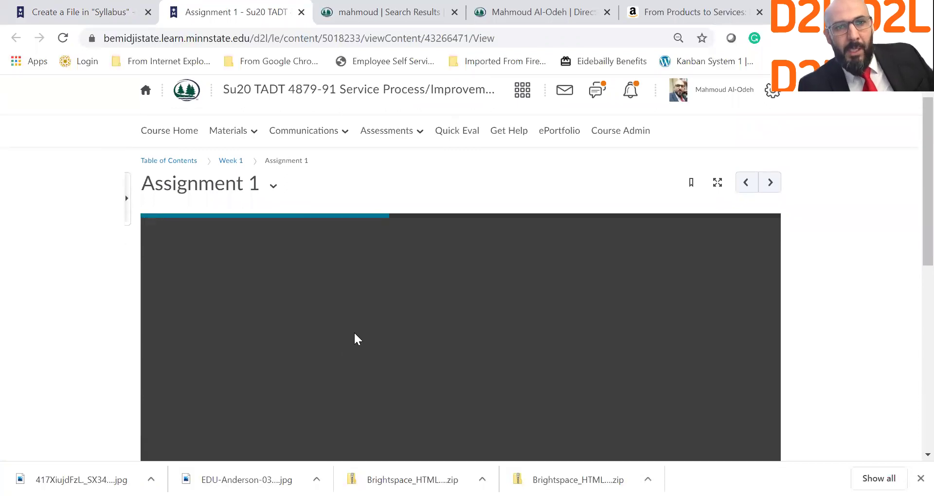
pyautogui.scroll(-2, 354, 333)
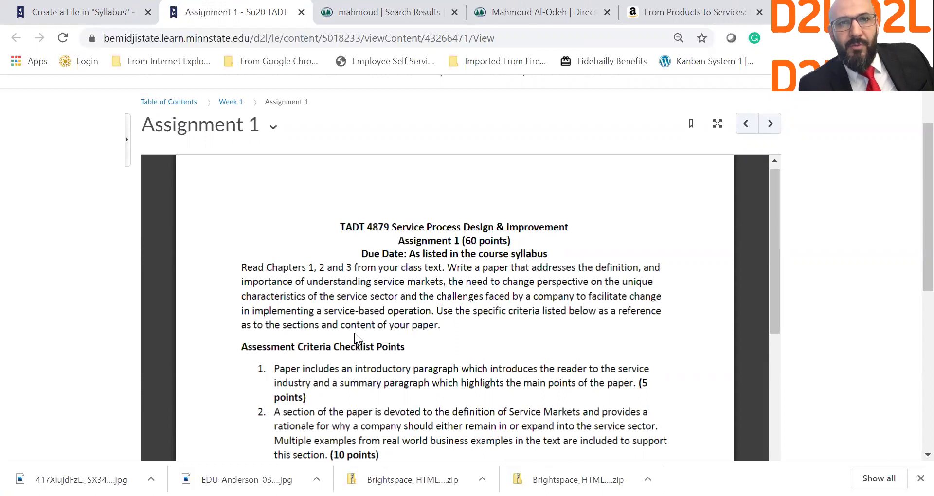
pyautogui.click(301, 12)
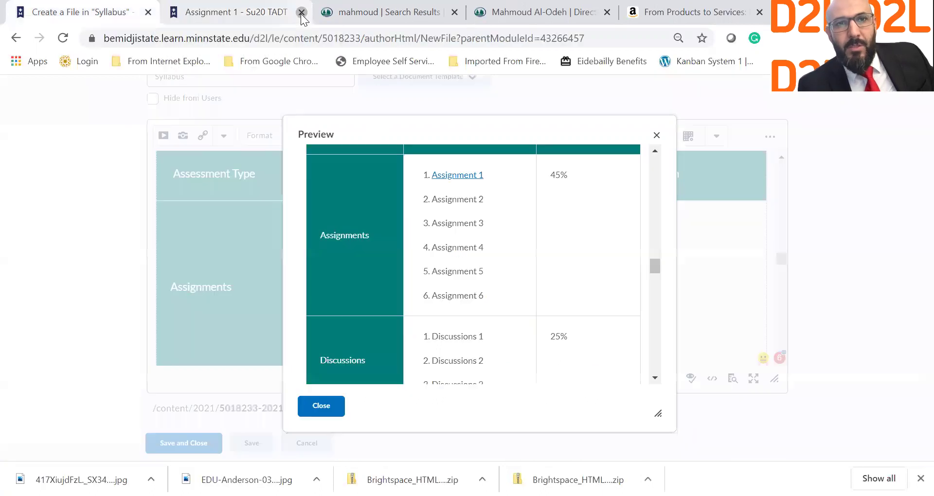
pyautogui.click(325, 405)
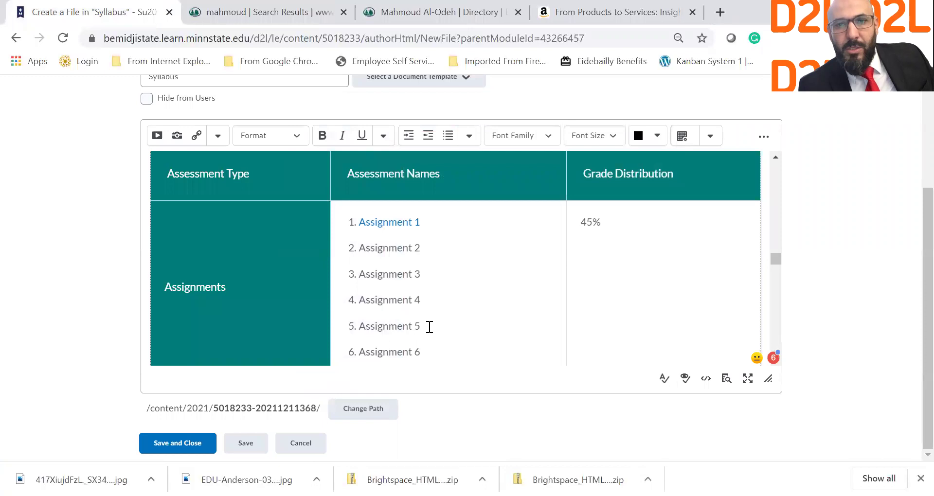
pyautogui.scroll(-2, 430, 327)
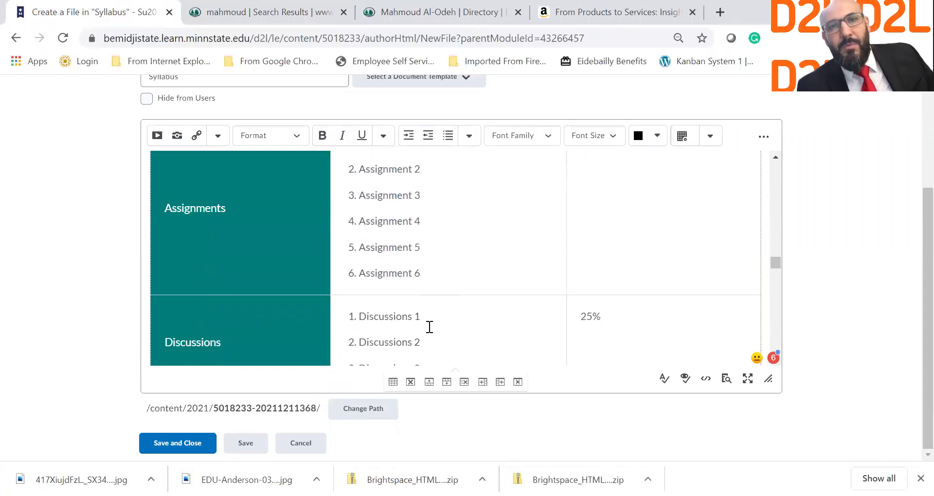
pyautogui.scroll(-1, 429, 327)
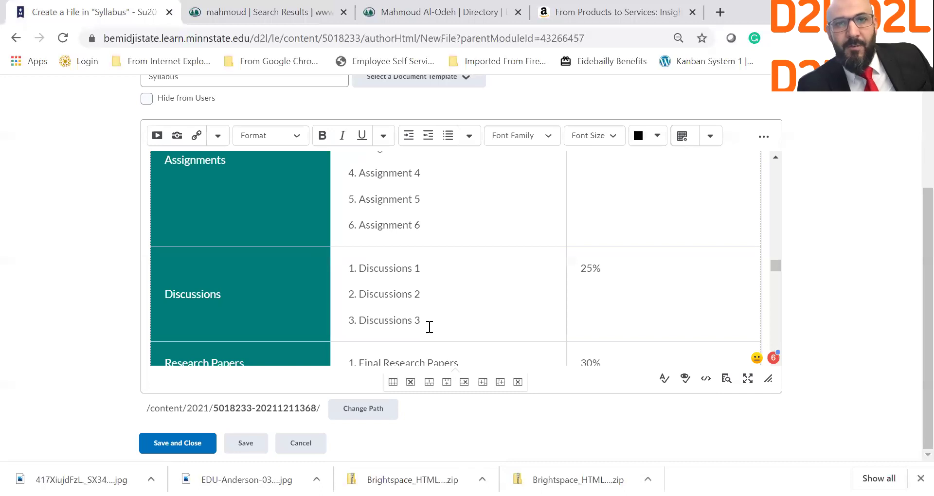
pyautogui.scroll(-3, 475, 310)
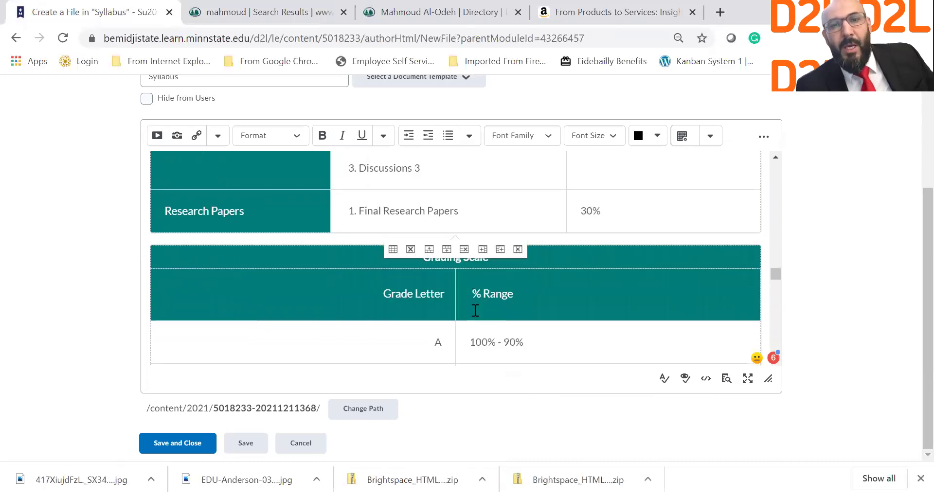
pyautogui.scroll(-1, 475, 310)
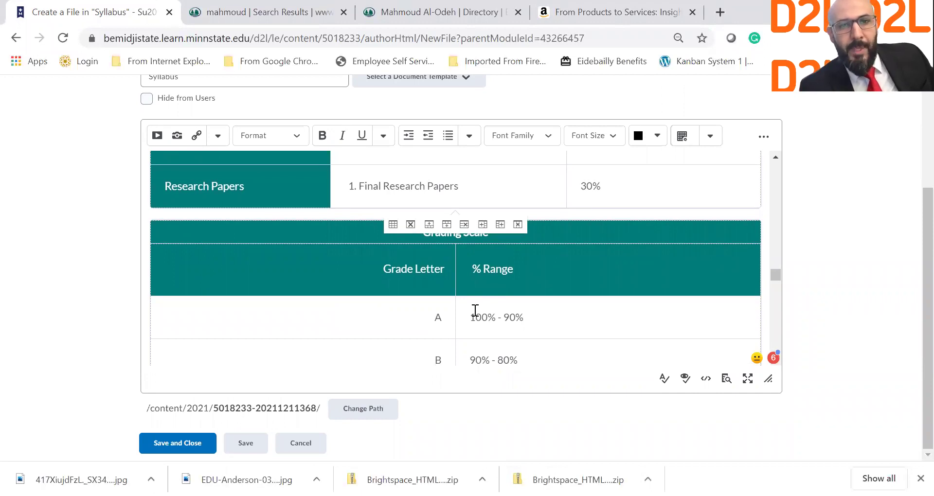
pyautogui.scroll(3, 540, 282)
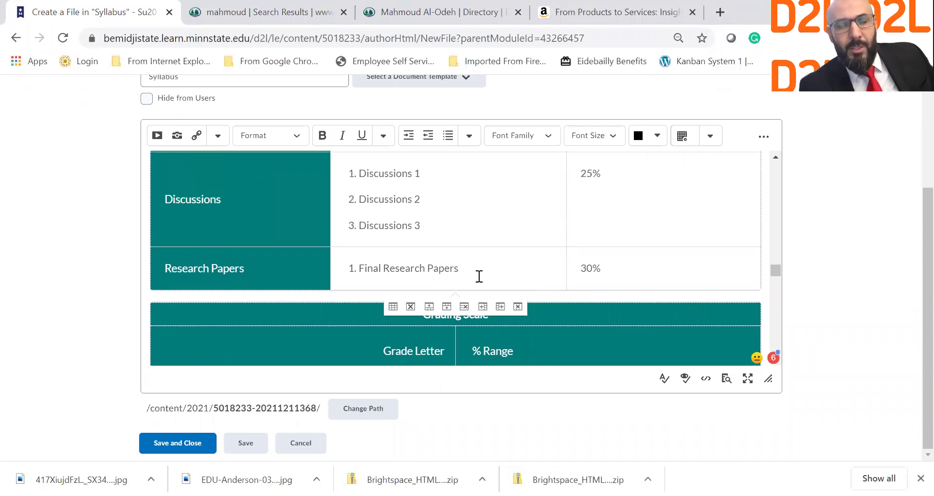
pyautogui.moveTo(469, 269); pyautogui.dragTo(360, 269)
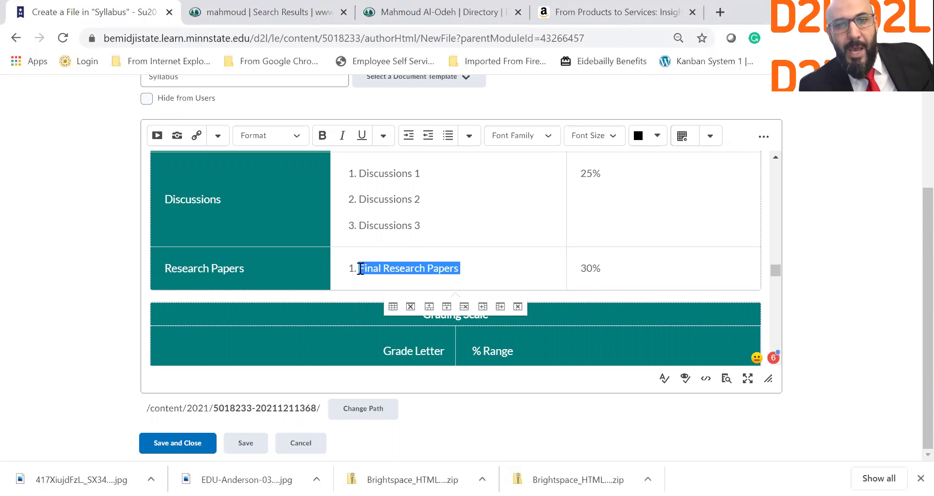
pyautogui.scroll(-1, 459, 235)
pyautogui.click(401, 297)
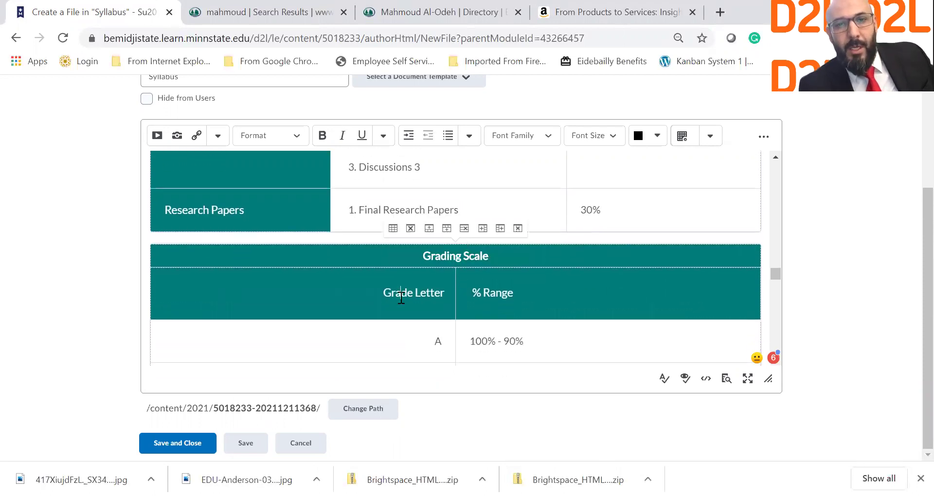
pyautogui.scroll(-2, 401, 298)
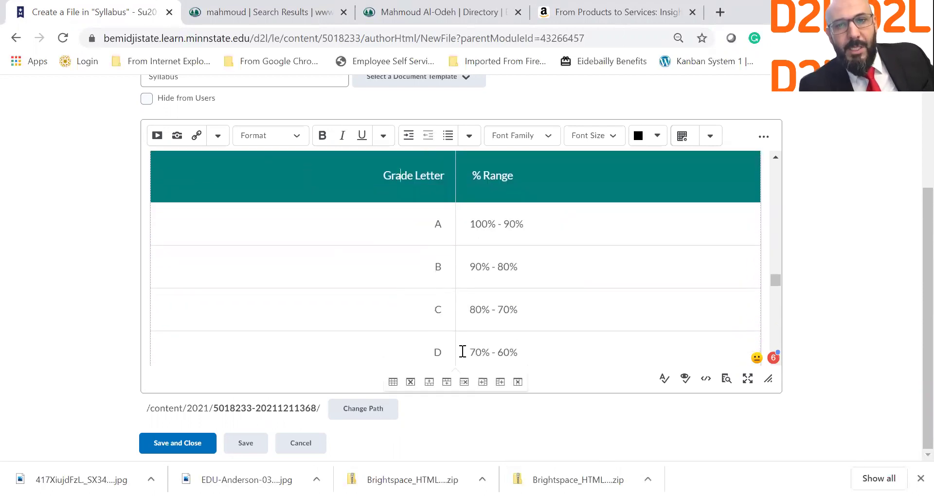
pyautogui.scroll(-2, 463, 351)
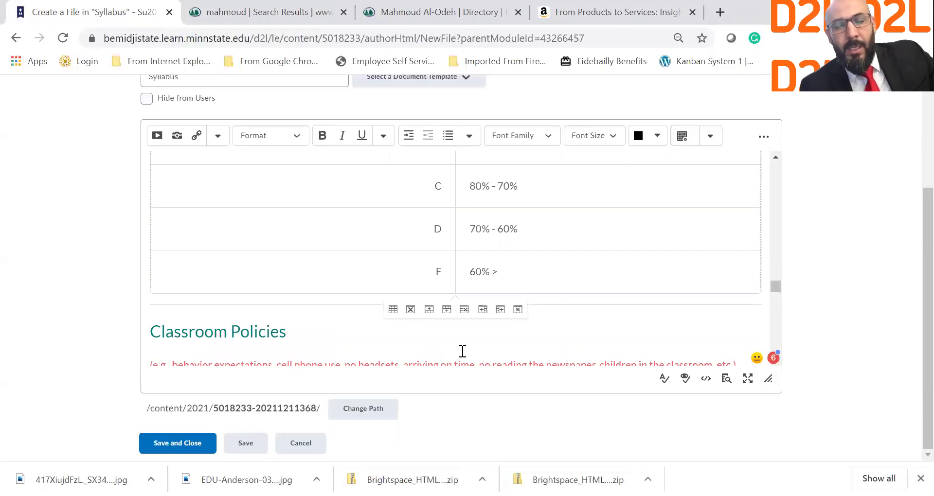
pyautogui.scroll(-3, 463, 352)
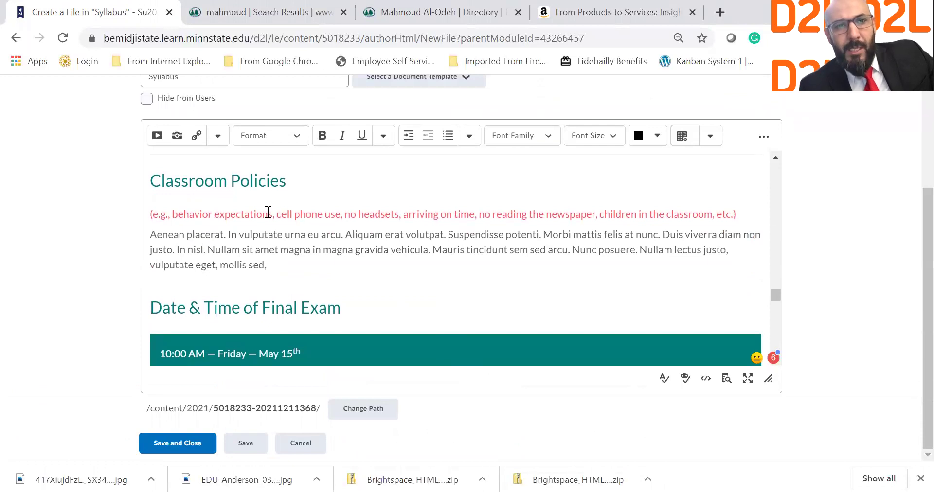
# Delete both placeholder paragraphs under the Attendance Policy heading.
pyautogui.rightClick(268, 212)
pyautogui.click(208, 214)
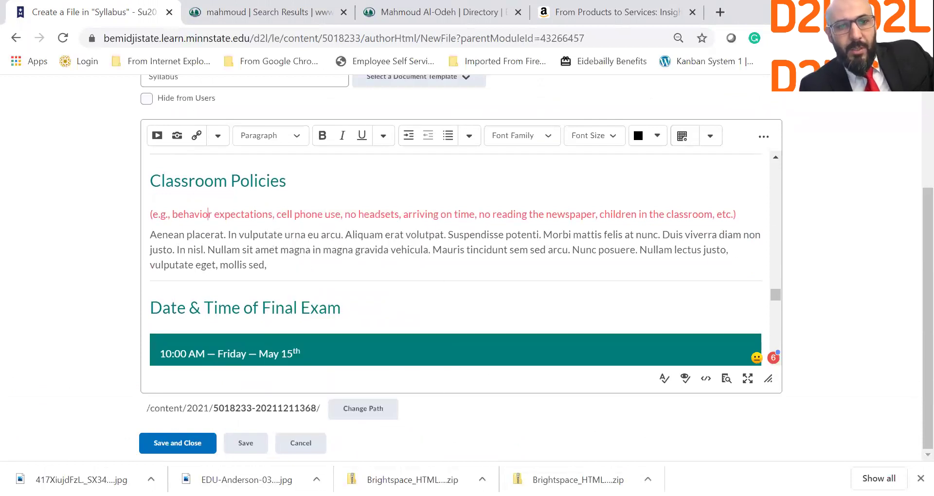
pyautogui.scroll(-1, 294, 298)
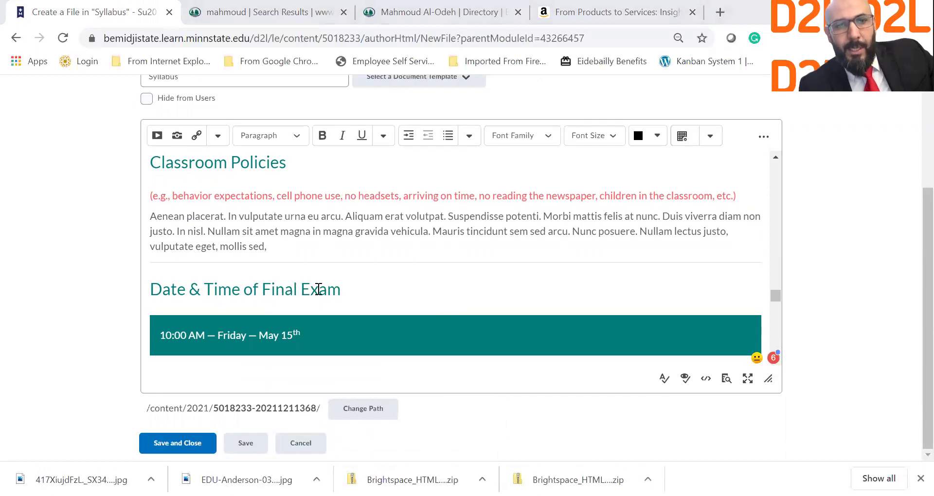
pyautogui.scroll(-1, 271, 285)
pyautogui.scroll(-4, 313, 290)
pyautogui.scroll(1, 223, 202)
pyautogui.scroll(-2, 234, 202)
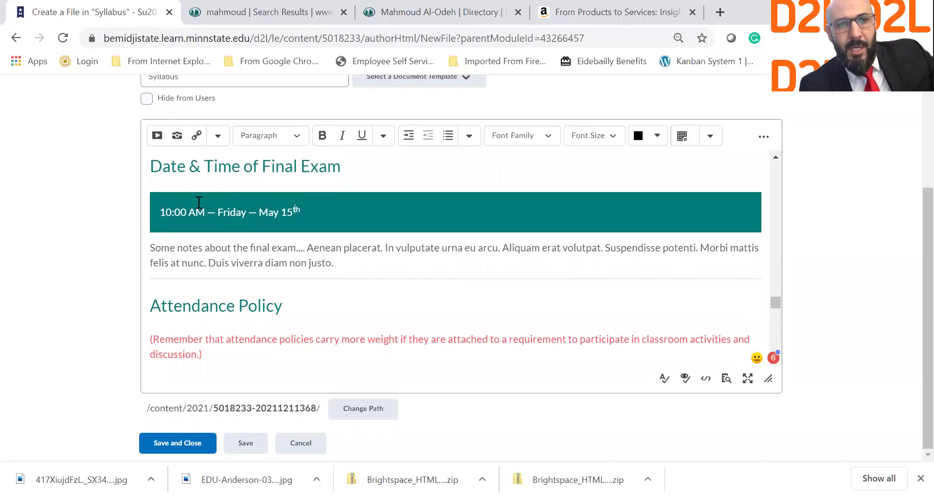
pyautogui.scroll(-2, 278, 205)
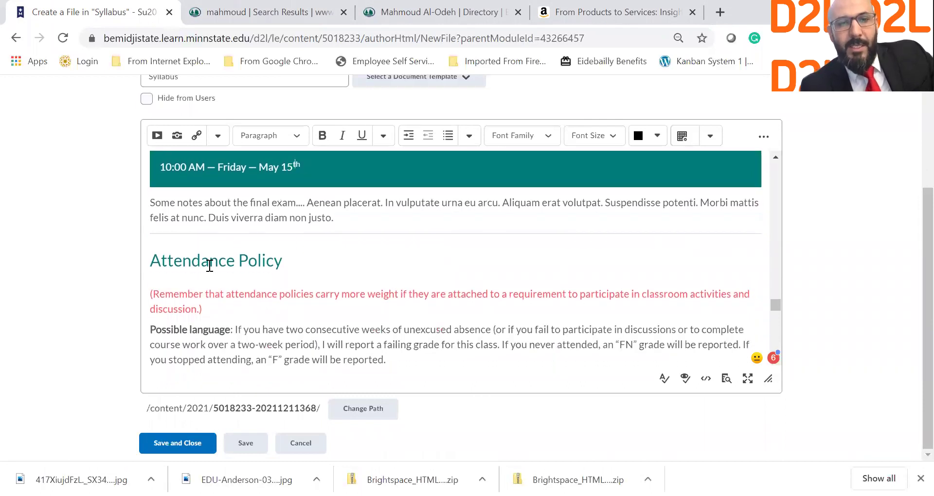
pyautogui.scroll(-2, 209, 266)
pyautogui.moveTo(152, 200); pyautogui.dragTo(409, 266)
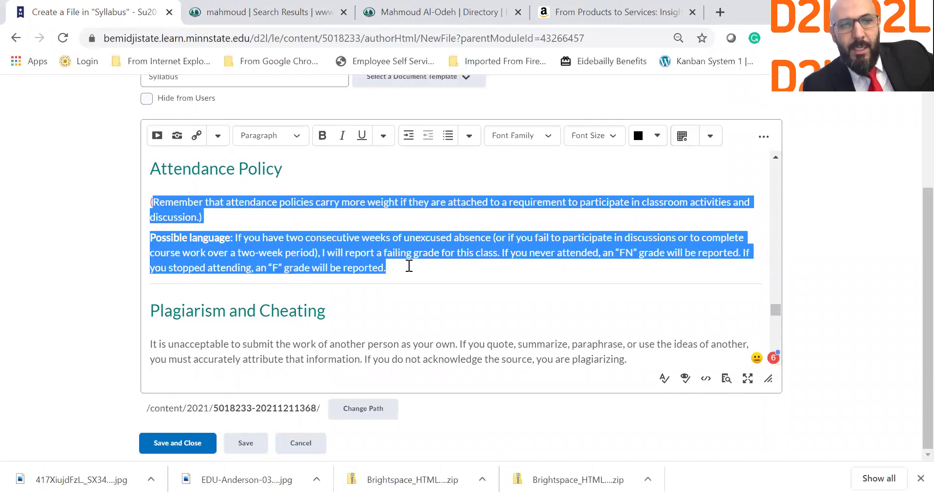
pyautogui.press('BackSpace')
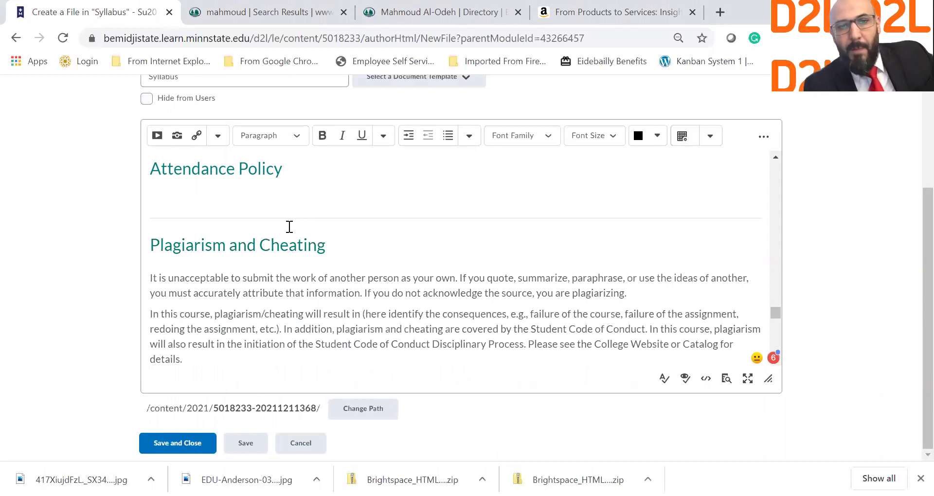
# Scroll through the Religious Accommodation, Student's Right to Know and Withdrawal sections.
pyautogui.scroll(-3, 289, 227)
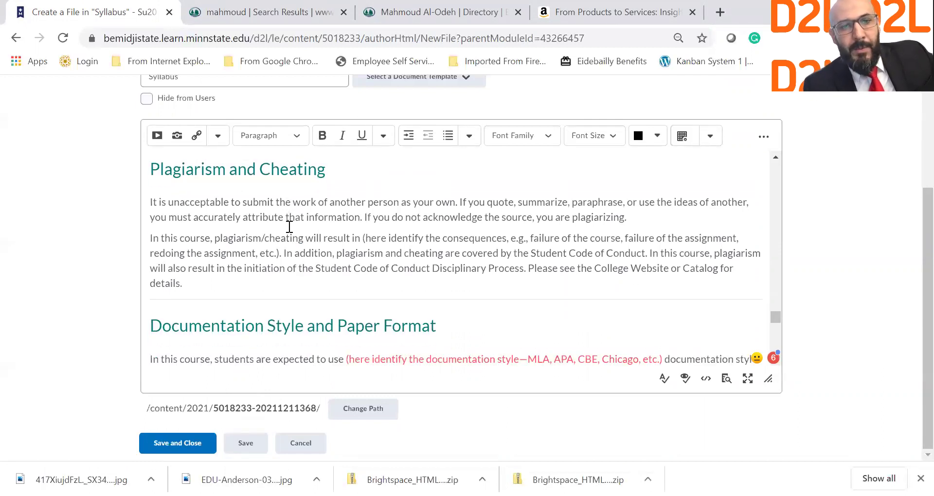
pyautogui.scroll(-1, 289, 227)
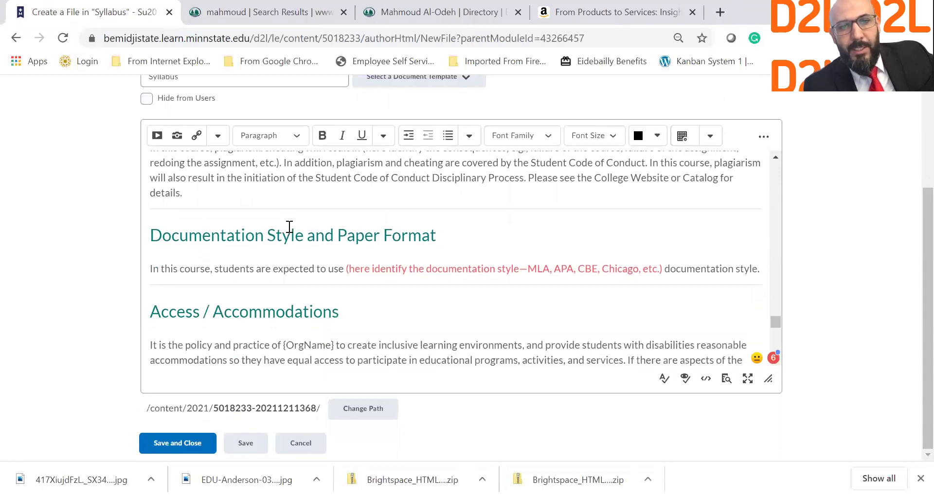
pyautogui.scroll(-2, 289, 226)
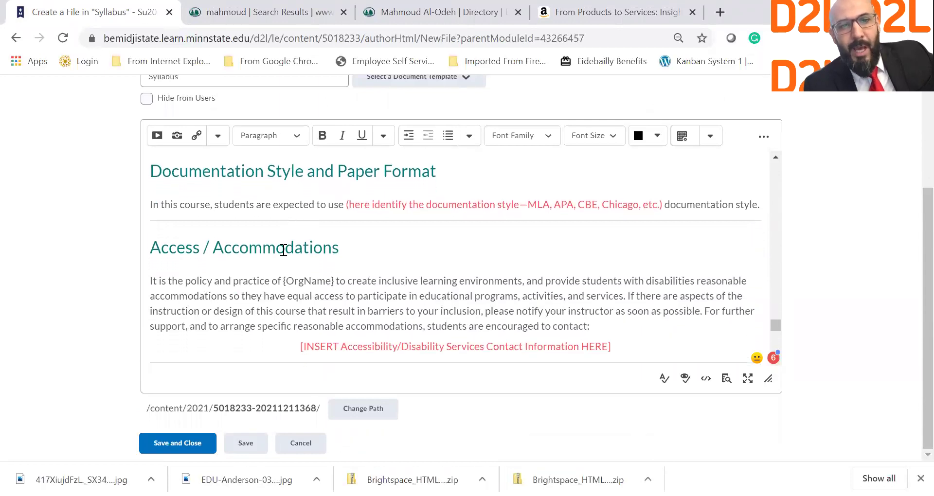
pyautogui.scroll(-3, 354, 261)
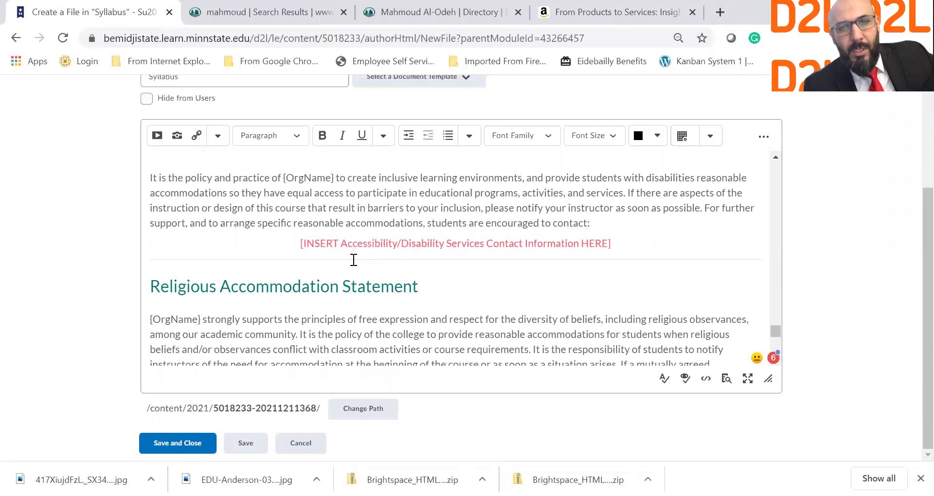
pyautogui.scroll(-1, 354, 261)
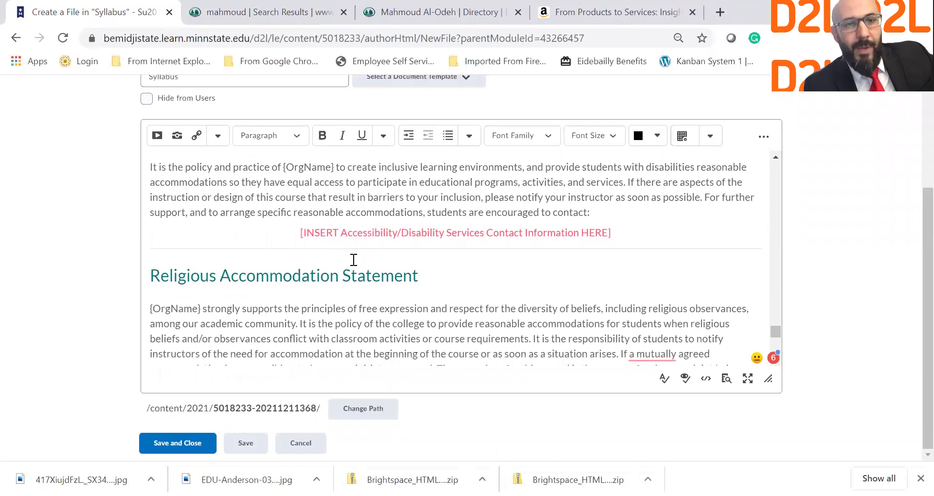
pyautogui.scroll(-1, 354, 260)
pyautogui.scroll(3, 354, 260)
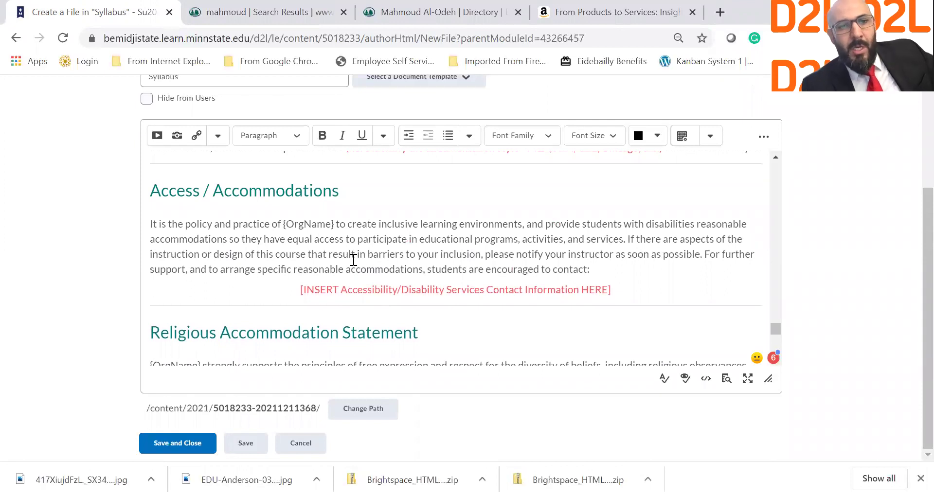
pyautogui.scroll(-5, 354, 260)
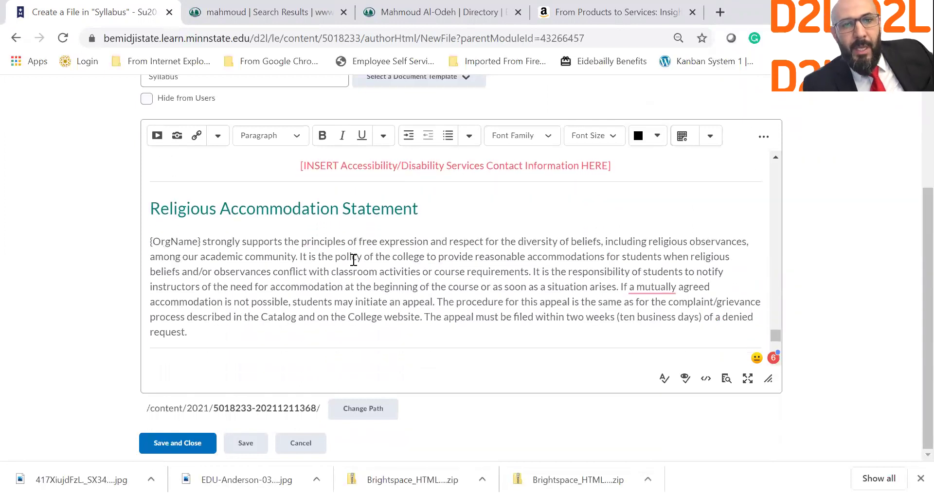
pyautogui.scroll(-4, 353, 261)
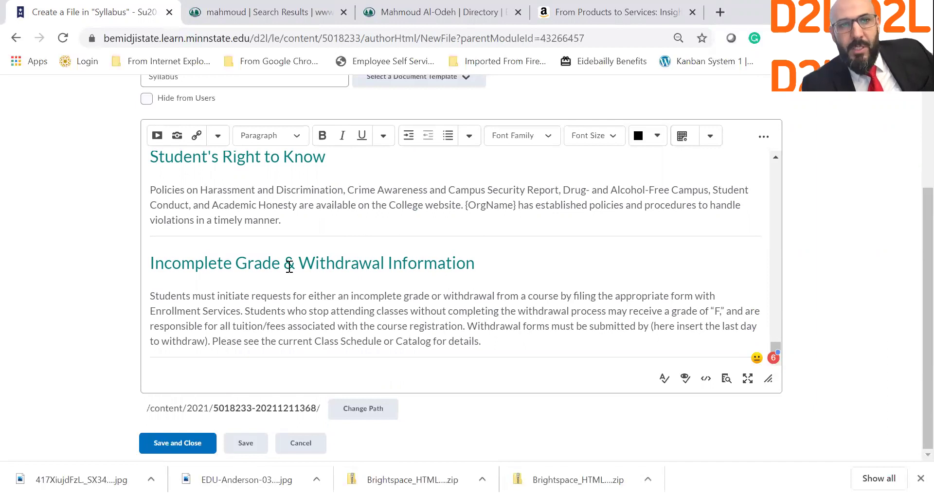
pyautogui.scroll(5, 290, 265)
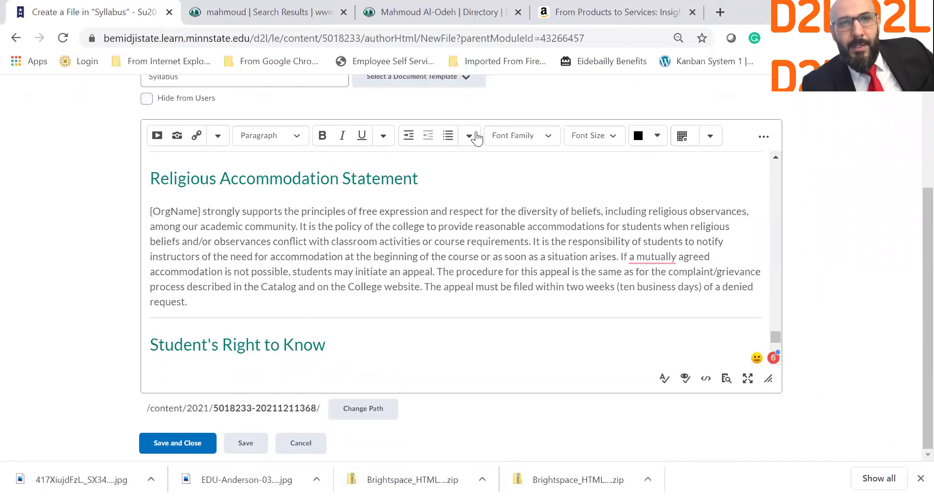
pyautogui.scroll(2, 370, 111)
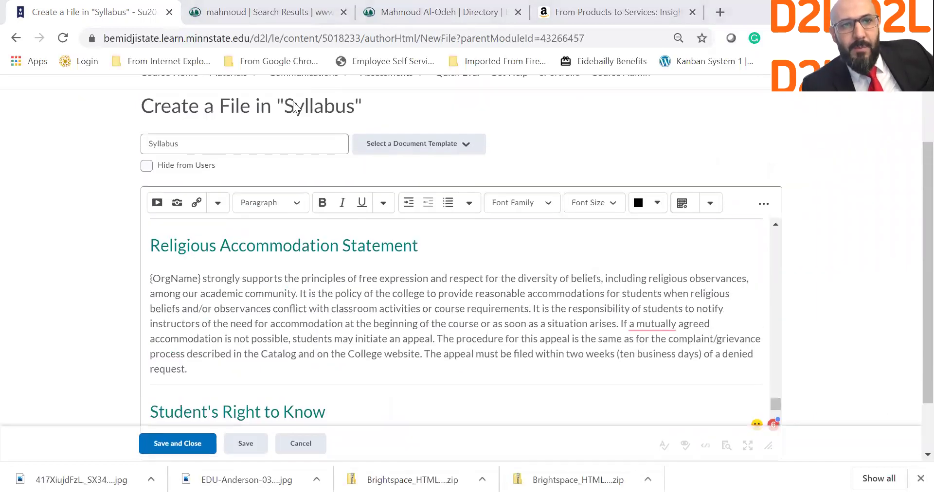
pyautogui.click(267, 139)
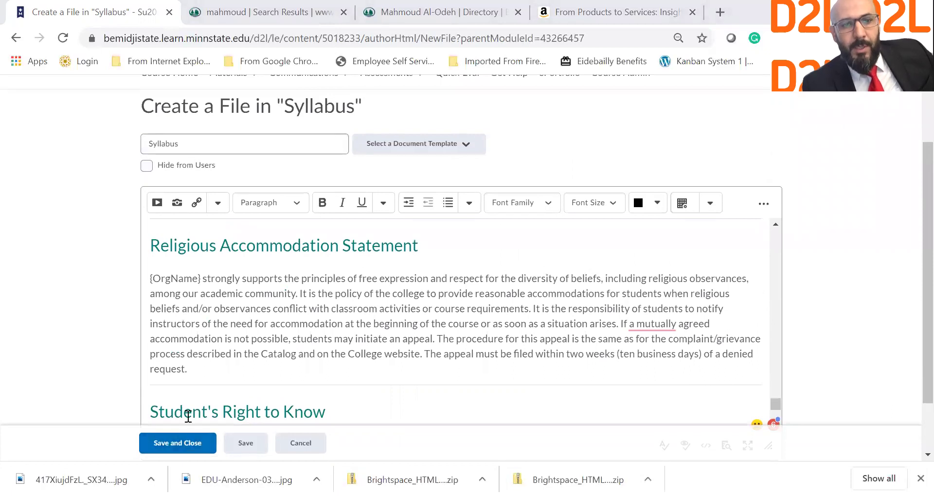
pyautogui.click(178, 444)
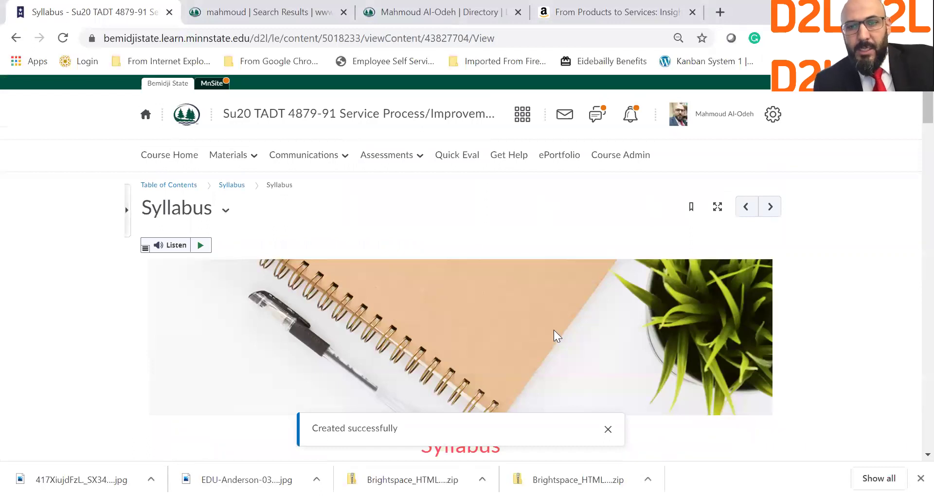
pyautogui.scroll(-3, 553, 330)
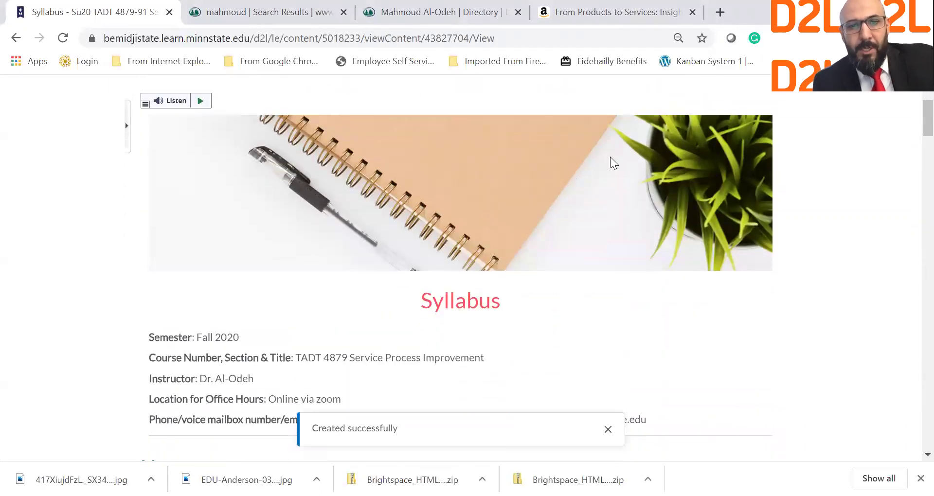
pyautogui.scroll(-3, 280, 370)
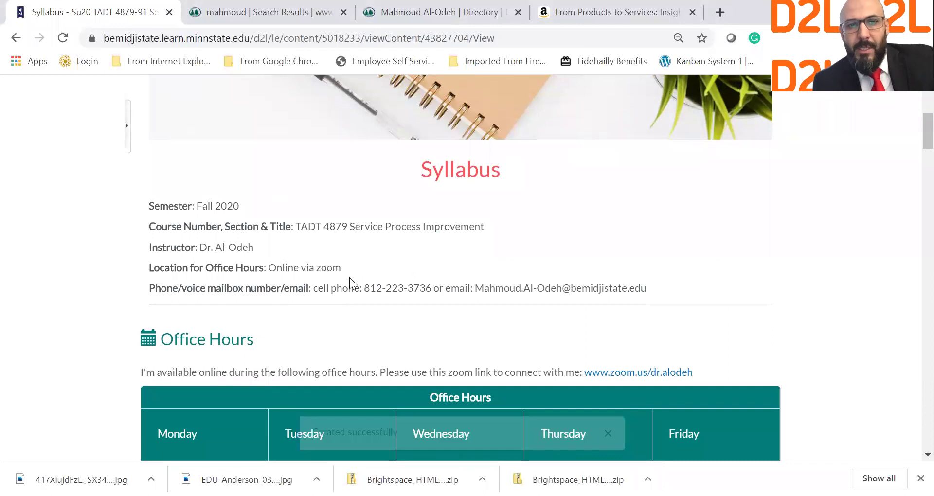
pyautogui.scroll(-7, 350, 277)
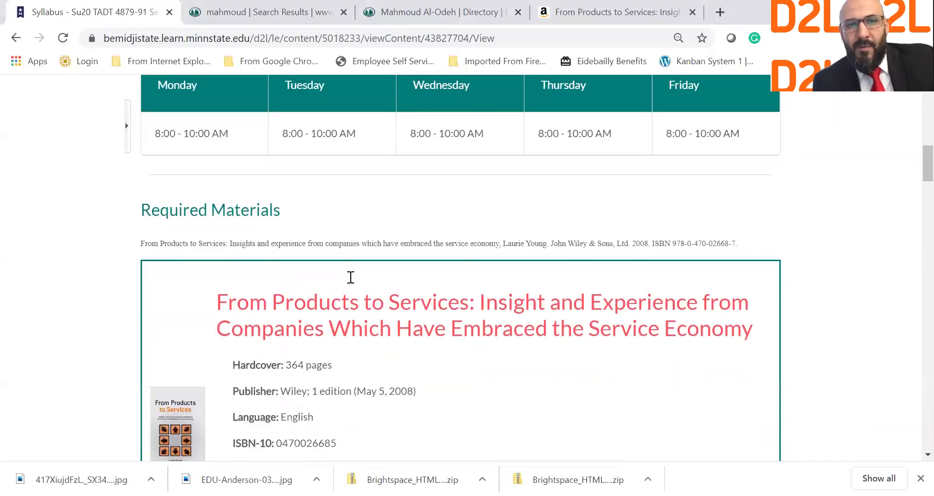
pyautogui.scroll(-1, 350, 277)
pyautogui.scroll(-2, 350, 277)
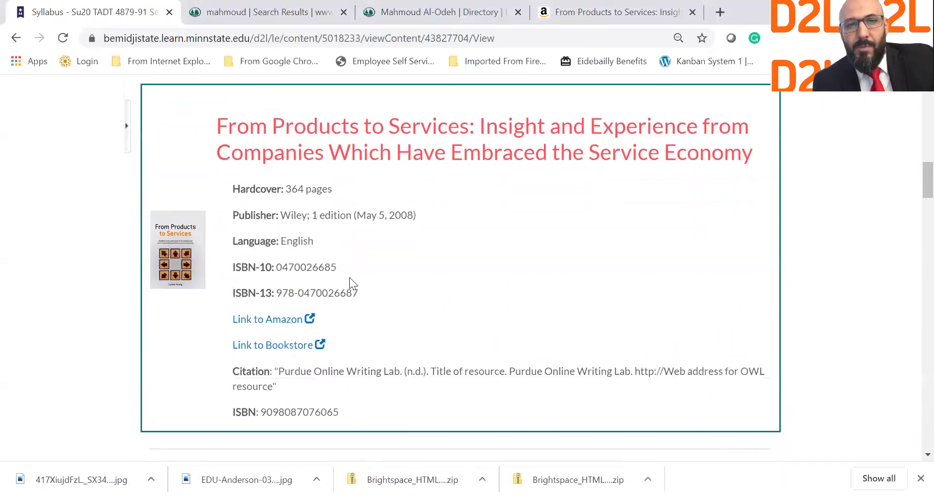
pyautogui.scroll(-10, 350, 277)
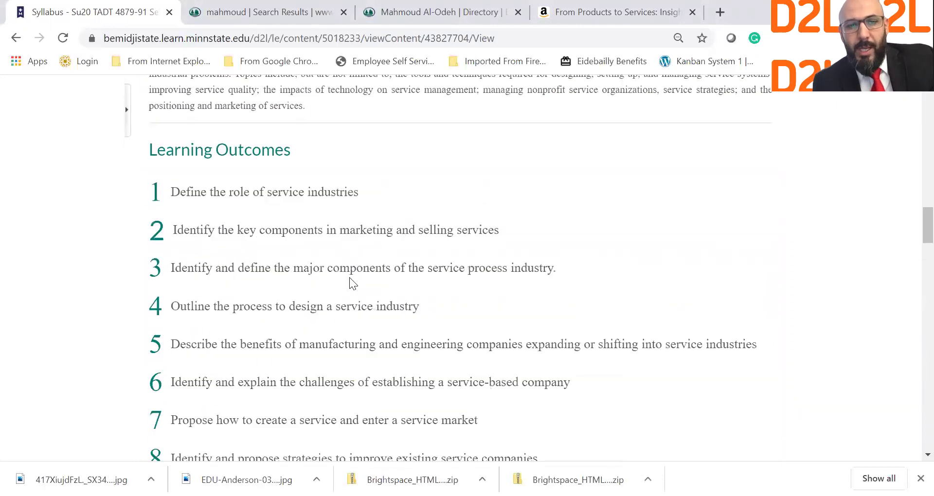
pyautogui.scroll(-2, 349, 277)
pyautogui.scroll(-3, 349, 277)
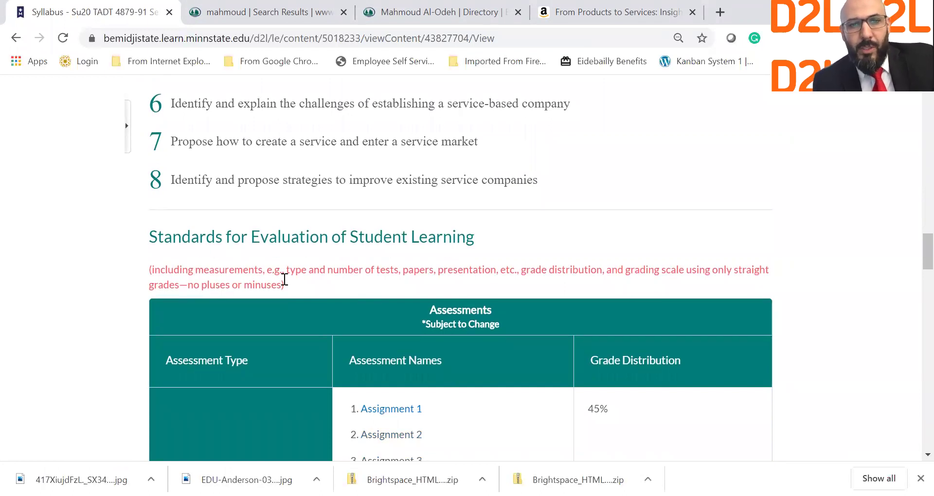
pyautogui.scroll(-1, 287, 292)
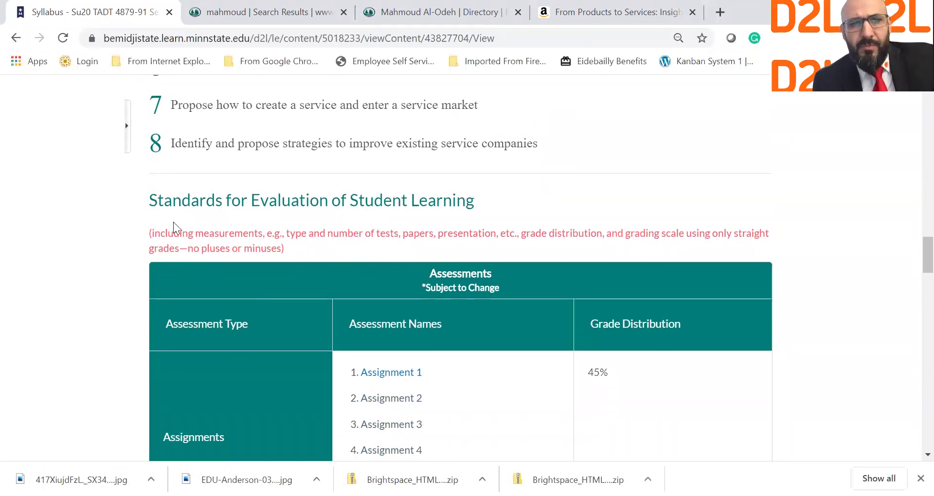
pyautogui.moveTo(151, 233); pyautogui.dragTo(308, 276)
pyautogui.scroll(-3, 478, 390)
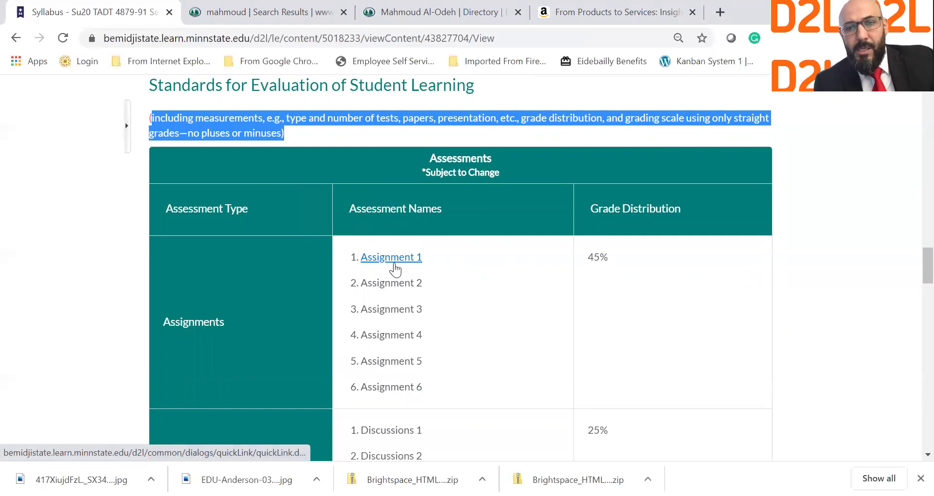
pyautogui.scroll(-1, 395, 263)
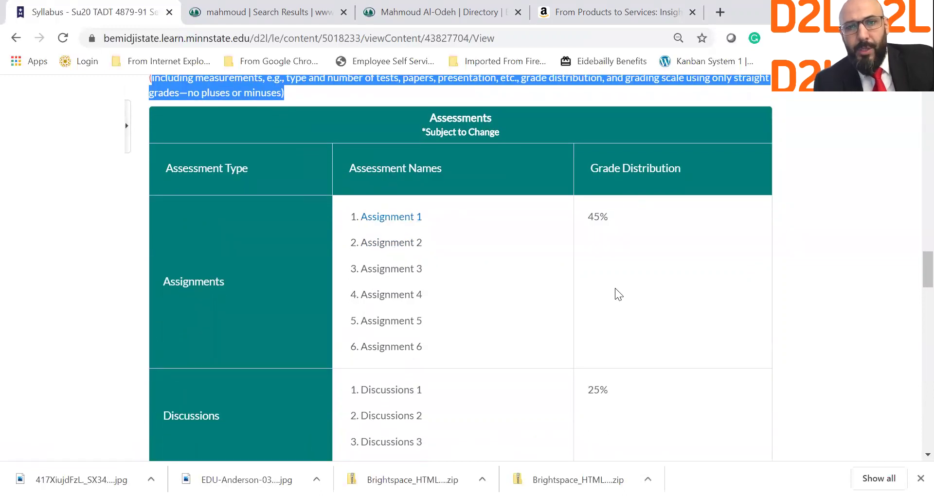
pyautogui.scroll(-3, 652, 338)
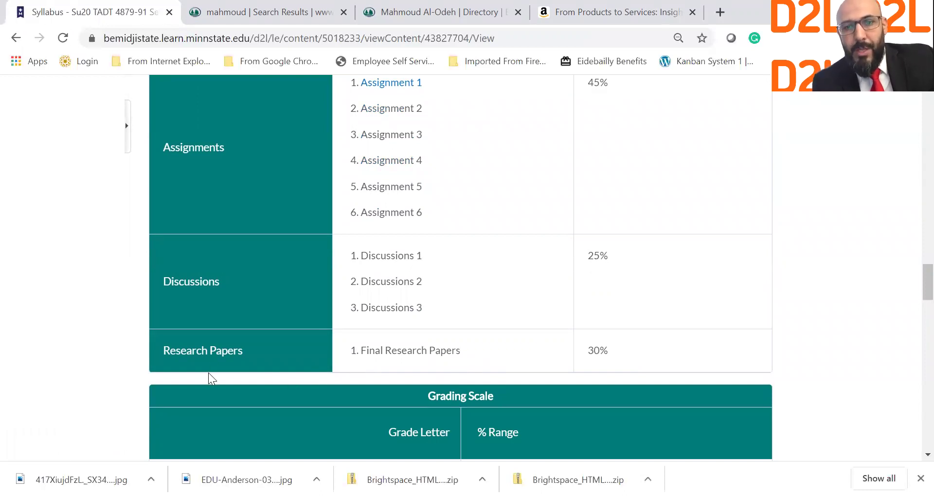
pyautogui.scroll(-2, 188, 300)
pyautogui.scroll(-4, 231, 324)
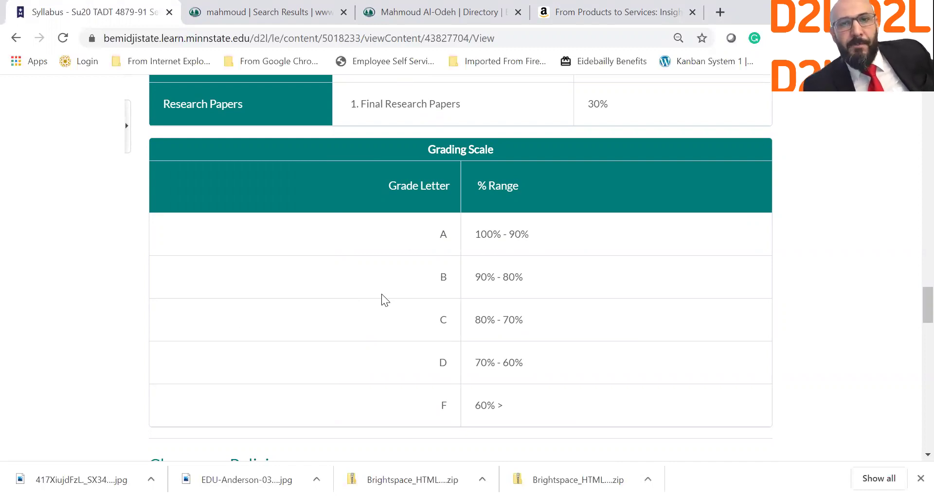
pyautogui.scroll(-4, 381, 294)
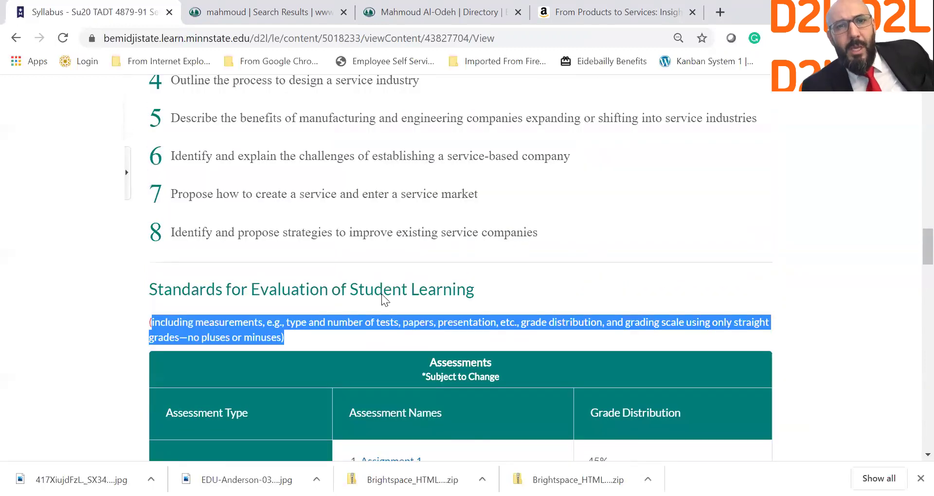
pyautogui.scroll(10, 382, 294)
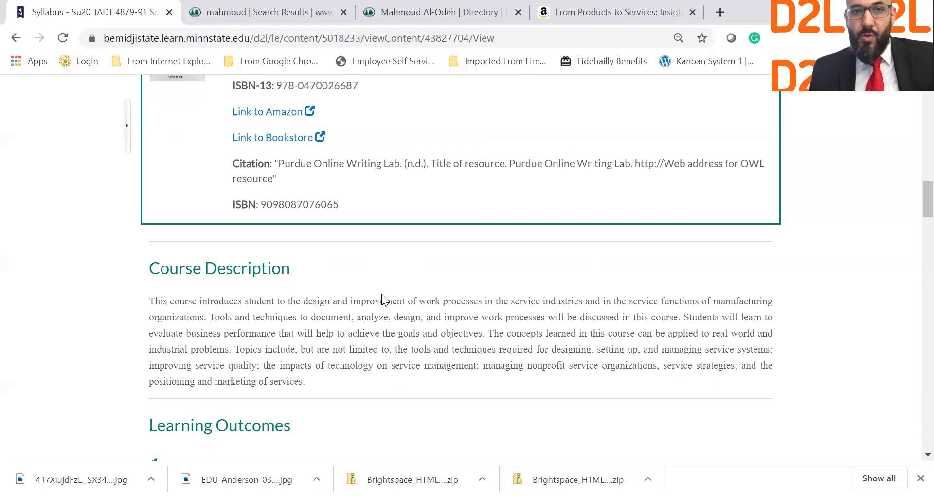
pyautogui.scroll(1, 382, 294)
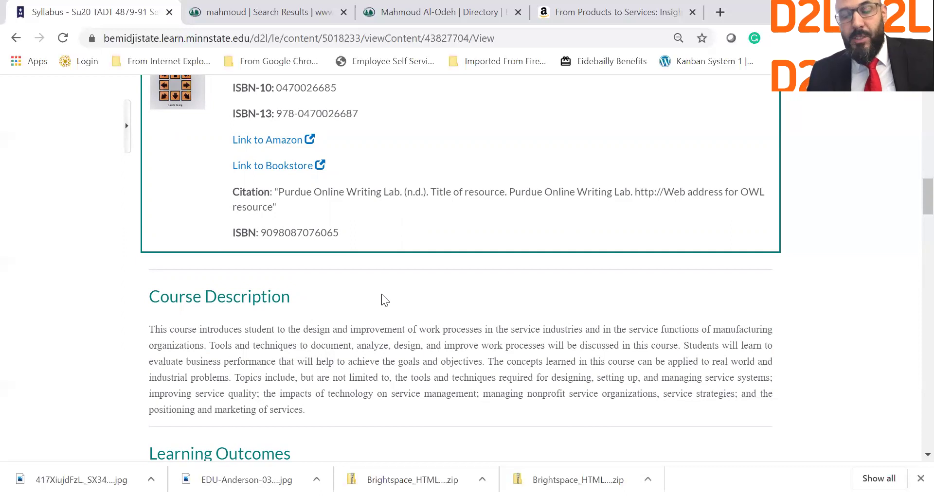
pyautogui.press('Home')
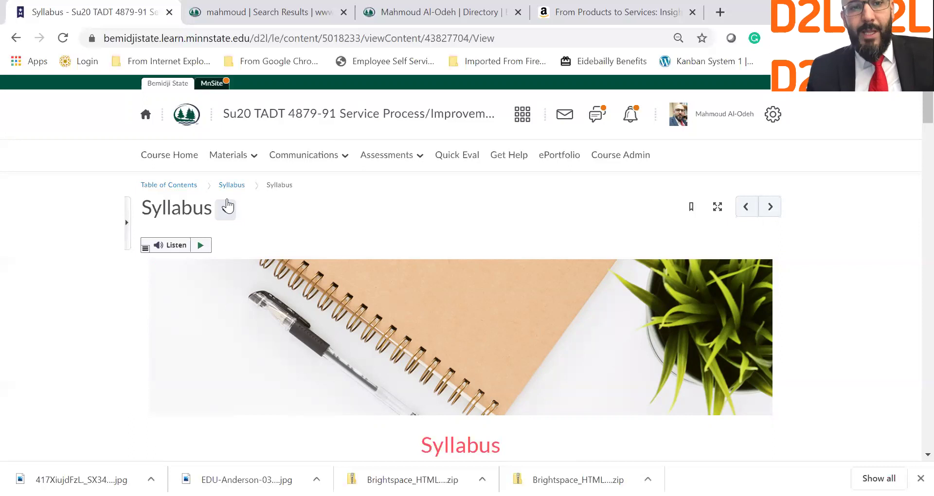
# From the Table of Contents, use Upload / Create > Create a File in the Syllabus module.
pyautogui.click(193, 188)
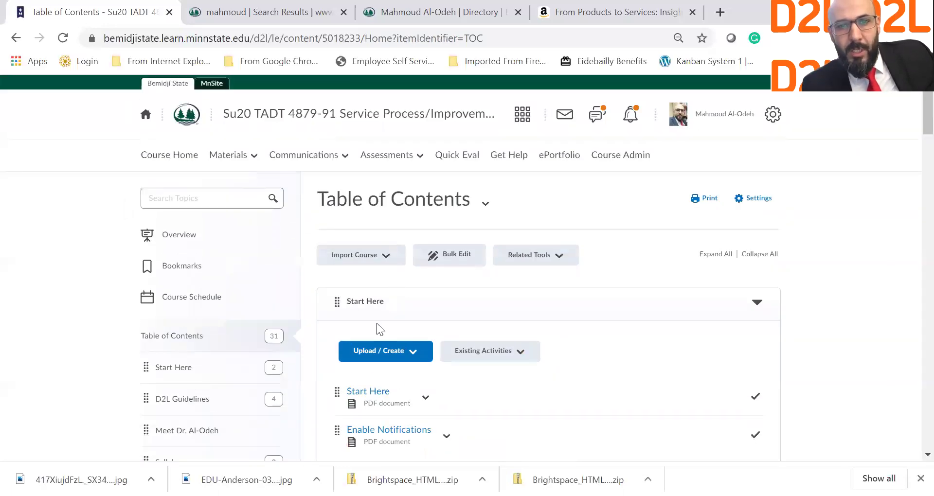
pyautogui.scroll(-2, 376, 323)
pyautogui.scroll(-9, 377, 324)
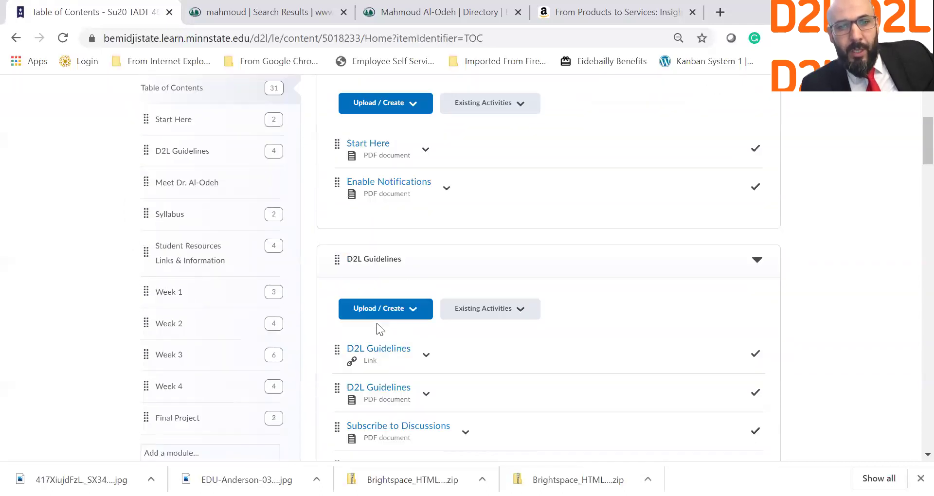
pyautogui.scroll(-4, 377, 323)
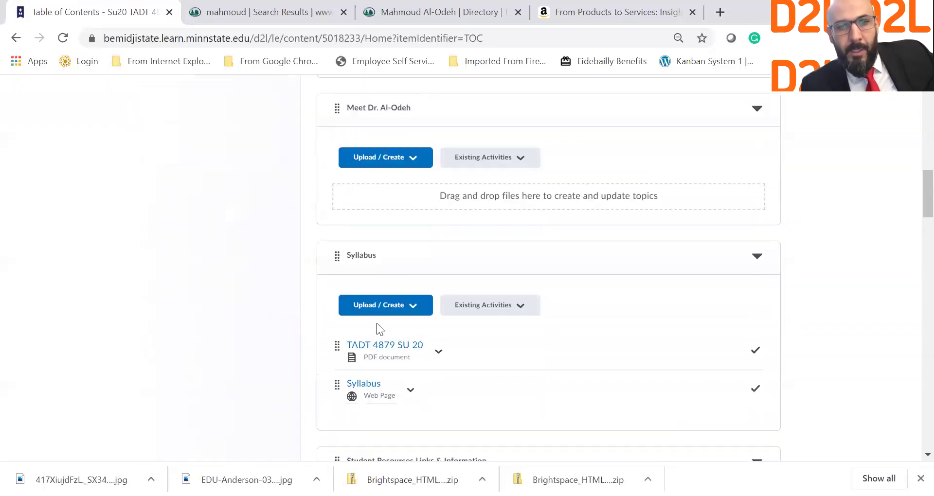
pyautogui.click(411, 214)
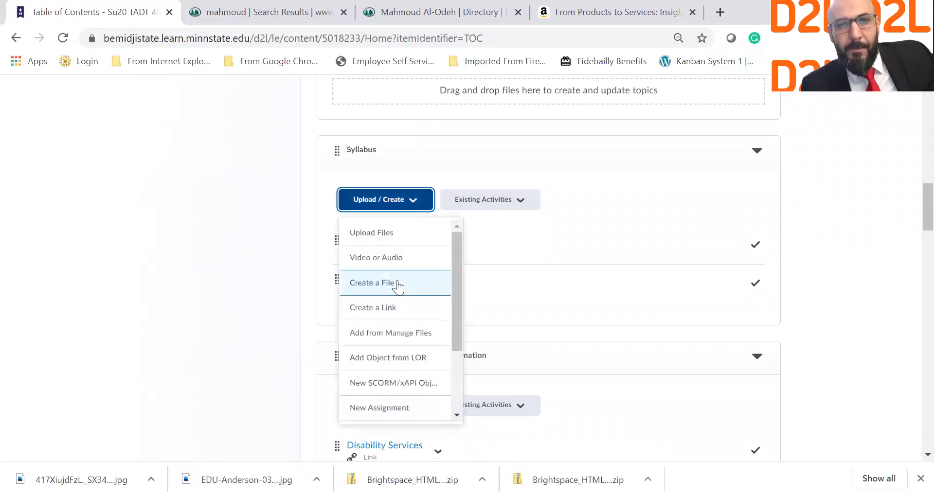
pyautogui.click(372, 283)
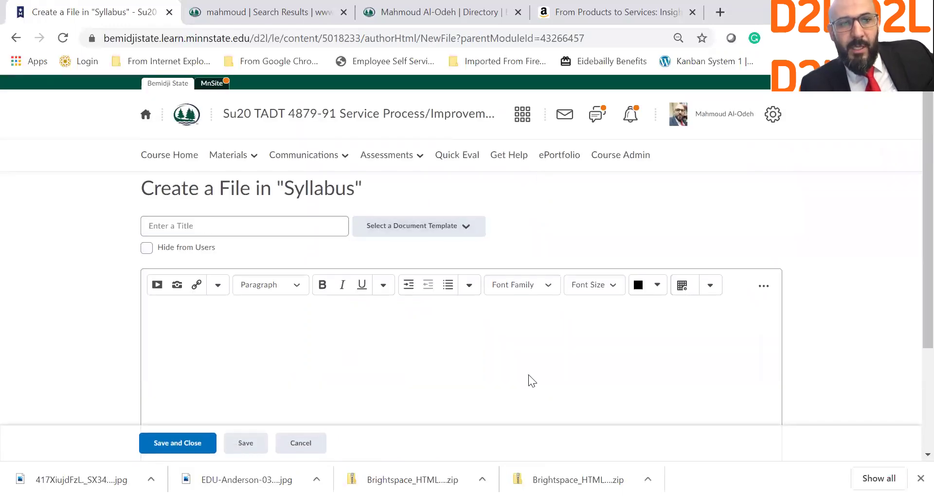
# Load the 03-2_Course_Schedule template into the new file.
pyautogui.click(428, 225)
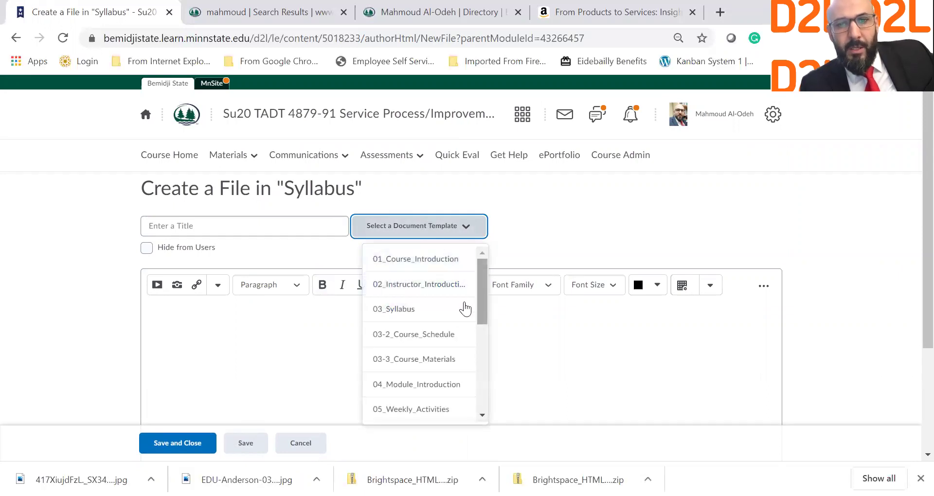
pyautogui.click(441, 335)
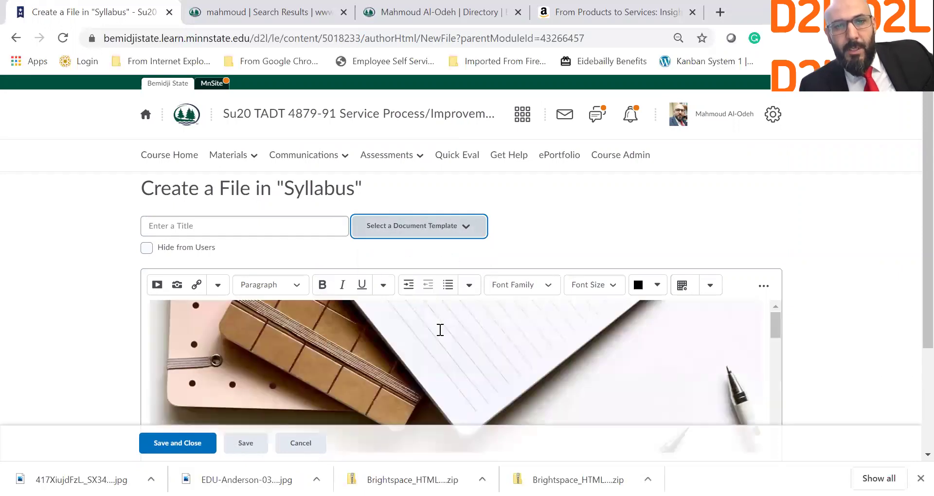
pyautogui.scroll(-3, 911, 285)
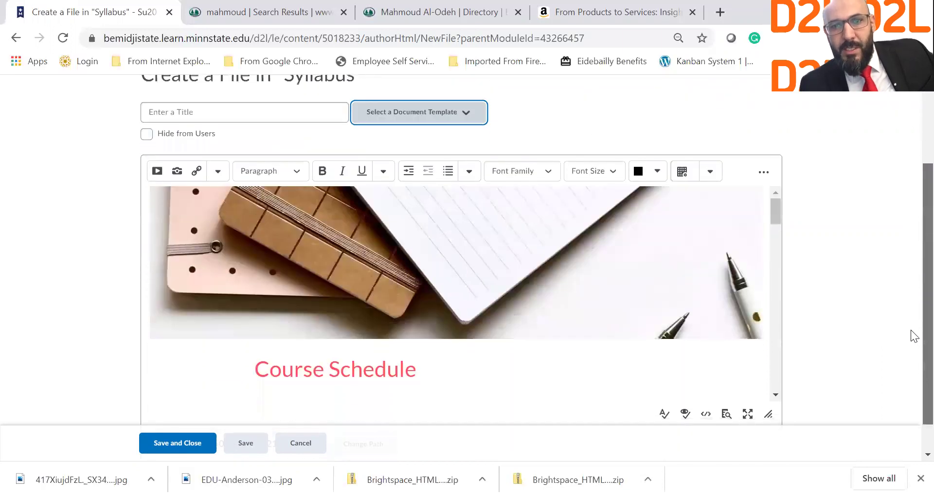
# Preview the Course Schedule page and scroll through its teal weekly table.
pyautogui.click(722, 398)
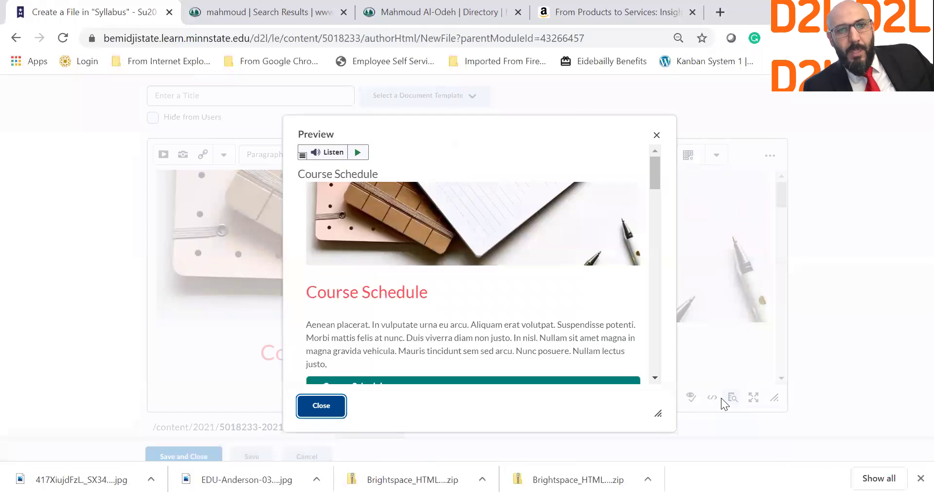
pyautogui.scroll(-1, 504, 327)
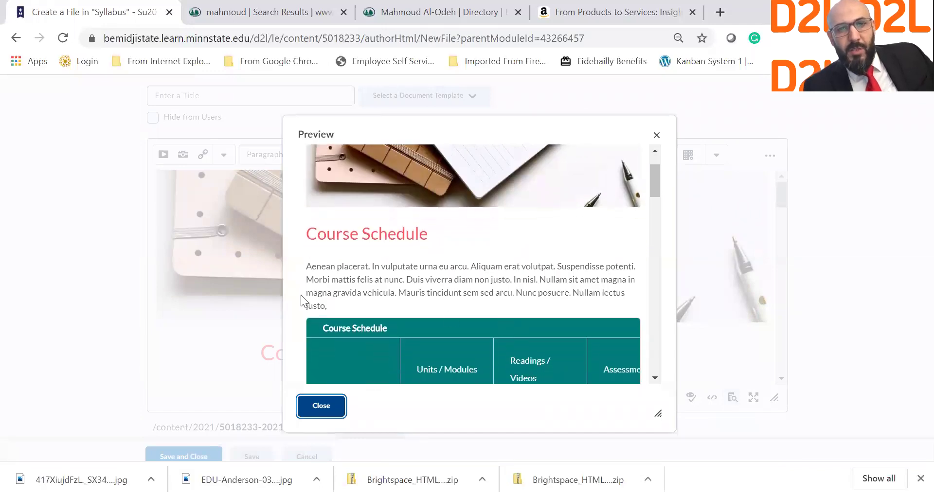
pyautogui.scroll(-3, 390, 285)
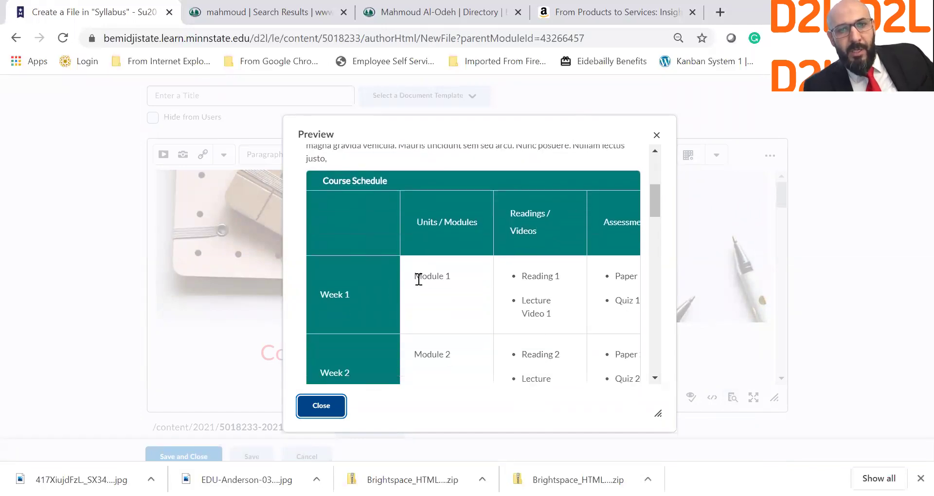
pyautogui.scroll(-1, 418, 279)
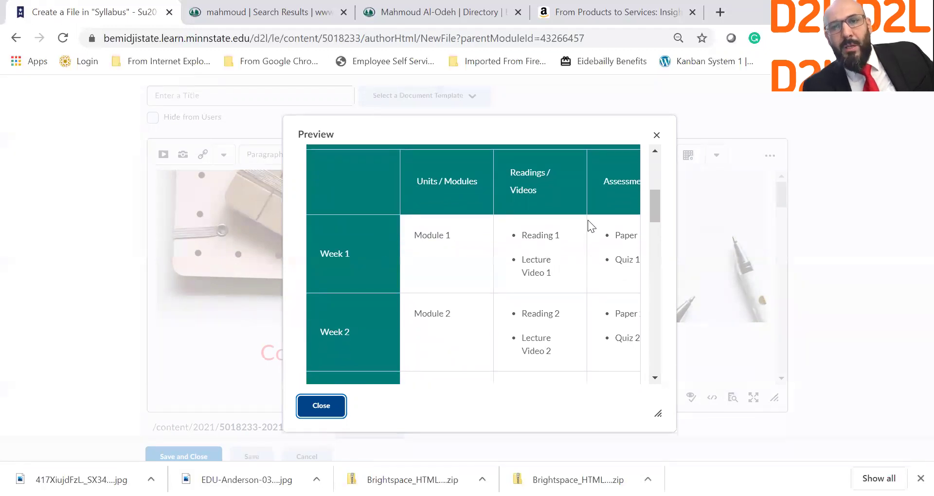
pyautogui.moveTo(528, 235); pyautogui.dragTo(624, 257)
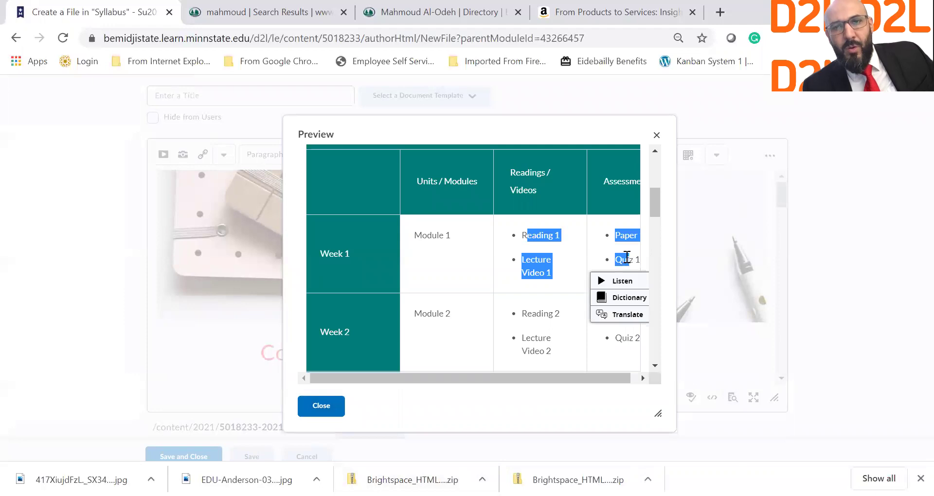
pyautogui.click(604, 192)
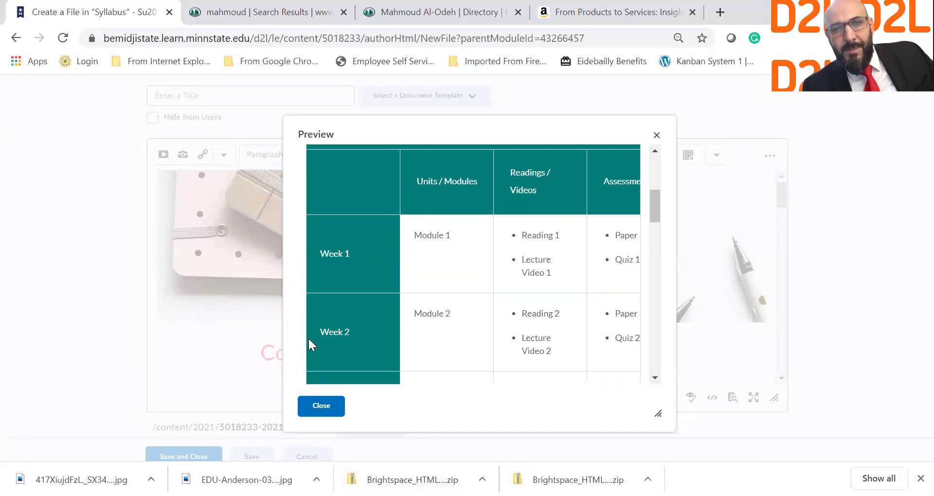
pyautogui.scroll(-6, 330, 343)
pyautogui.scroll(-12, 330, 343)
pyautogui.scroll(-3, 330, 343)
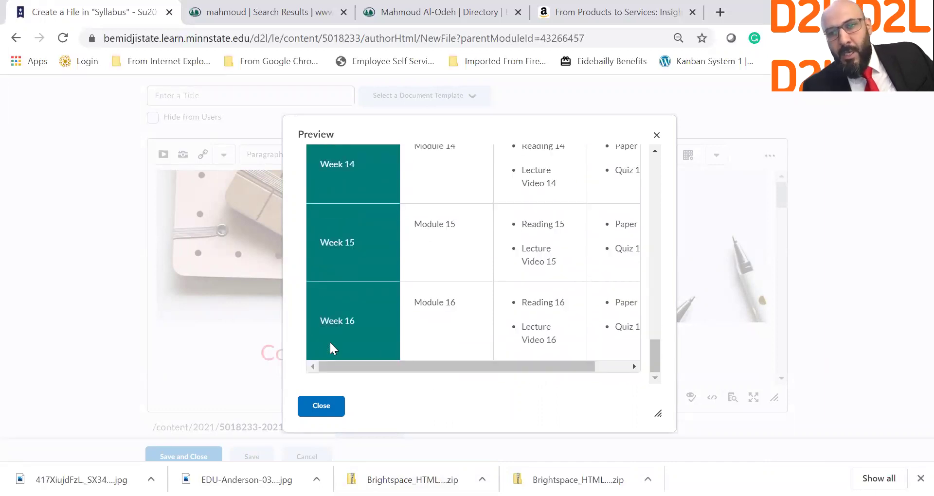
pyautogui.moveTo(430, 367); pyautogui.dragTo(513, 353)
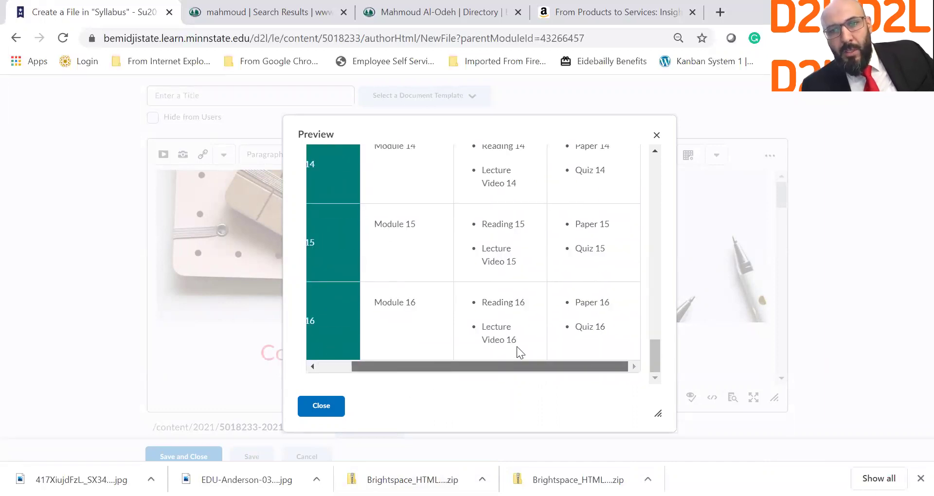
pyautogui.scroll(3, 427, 289)
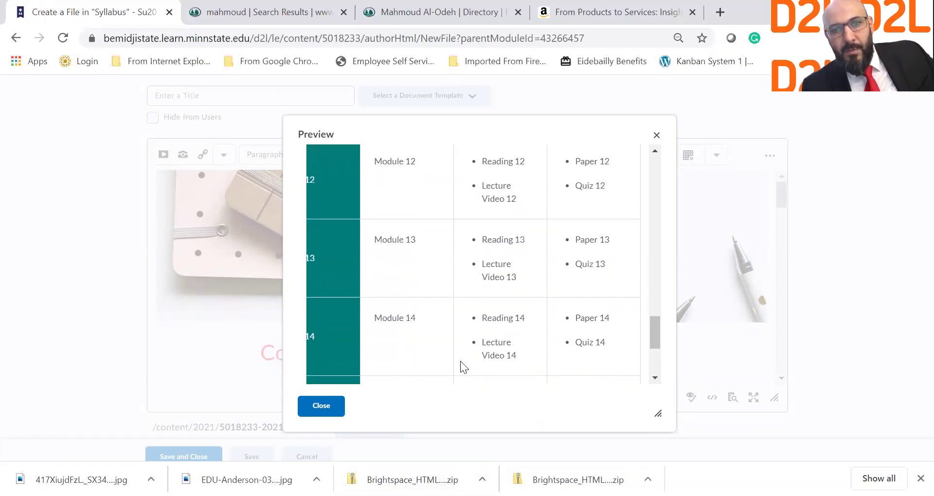
pyautogui.scroll(-3, 460, 338)
pyautogui.moveTo(486, 369); pyautogui.dragTo(391, 368)
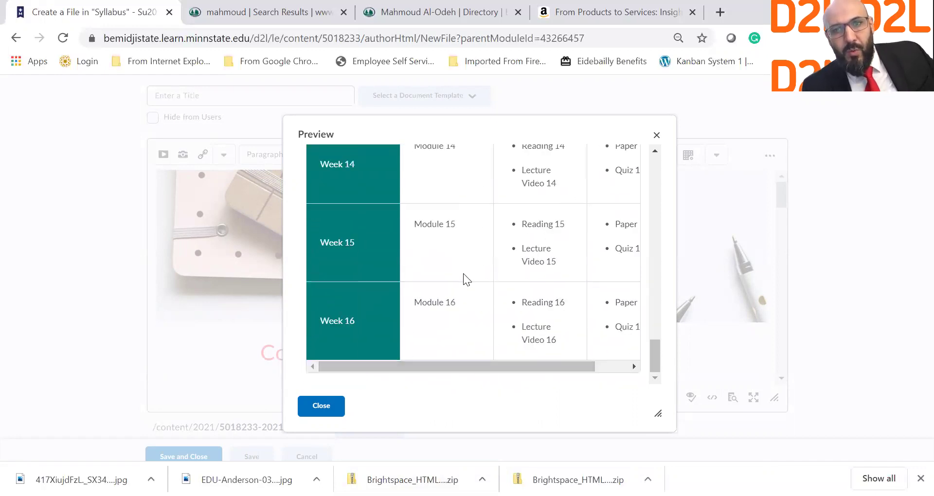
pyautogui.scroll(9, 464, 275)
pyautogui.scroll(12, 463, 273)
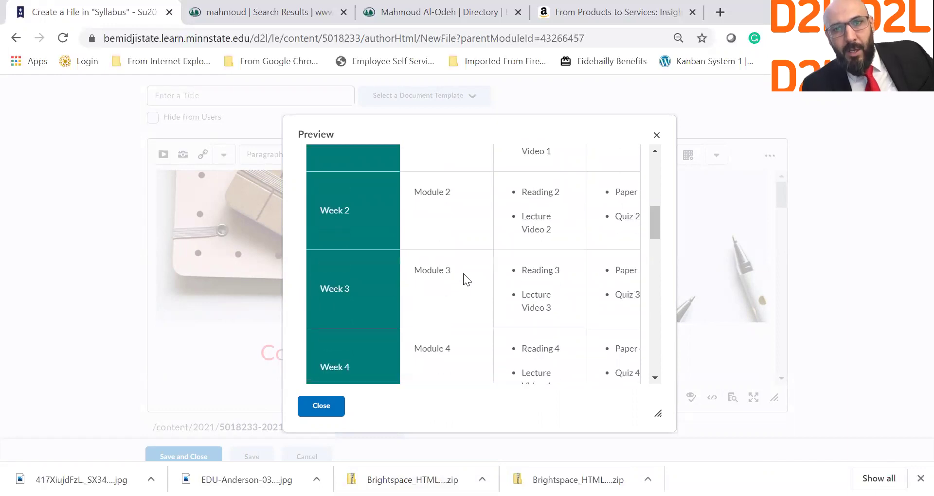
pyautogui.scroll(3, 467, 325)
pyautogui.scroll(-3, 468, 325)
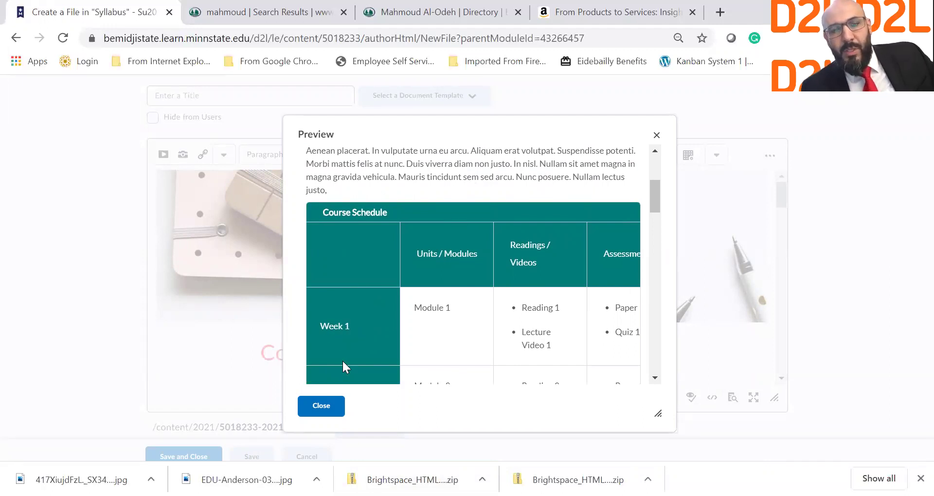
# Copy the 'Course Schedule' heading into the Title field, then Save and Close.
pyautogui.click(321, 406)
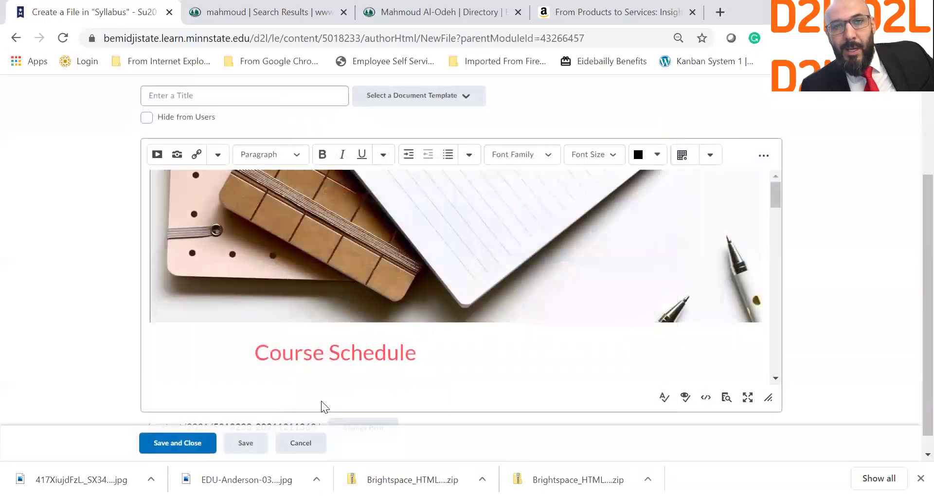
pyautogui.scroll(-1, 321, 401)
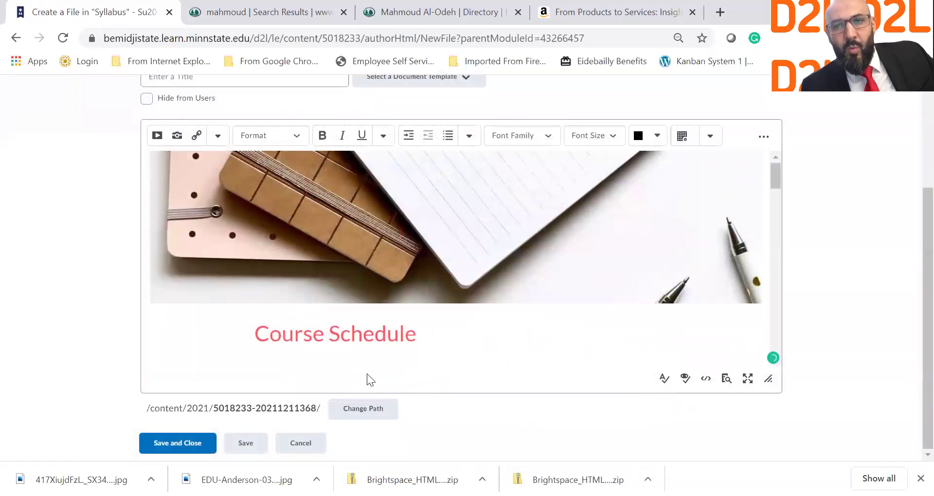
pyautogui.scroll(-15, 496, 292)
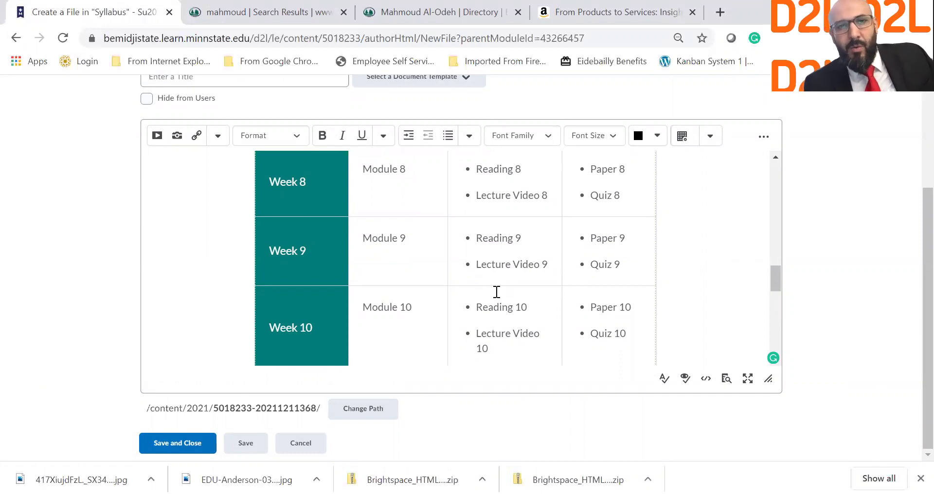
pyautogui.scroll(10, 496, 291)
pyautogui.scroll(3, 98, 257)
pyautogui.click(192, 230)
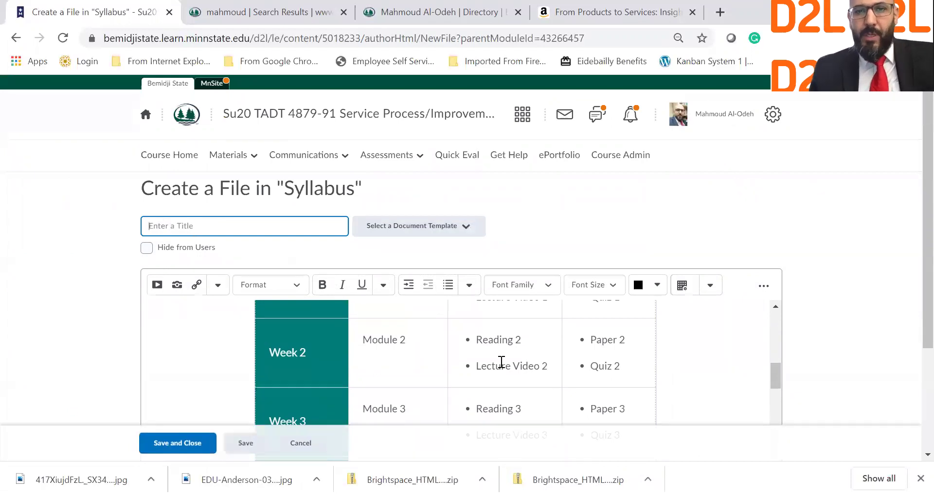
pyautogui.scroll(5, 502, 362)
pyautogui.scroll(-3, 502, 362)
pyautogui.moveTo(444, 365); pyautogui.dragTo(262, 364)
pyautogui.hotkey('ctrl', 'c')
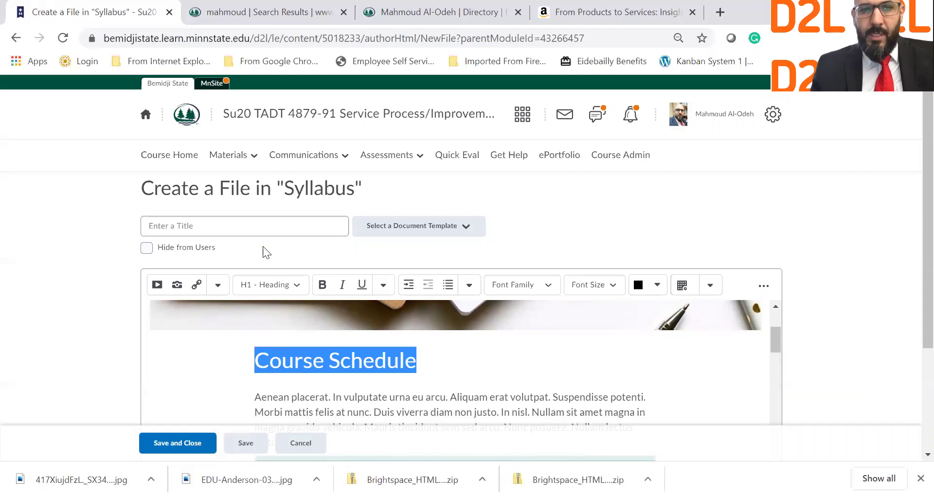
pyautogui.click(258, 229)
pyautogui.hotkey('ctrl', 'v')
pyautogui.click(194, 443)
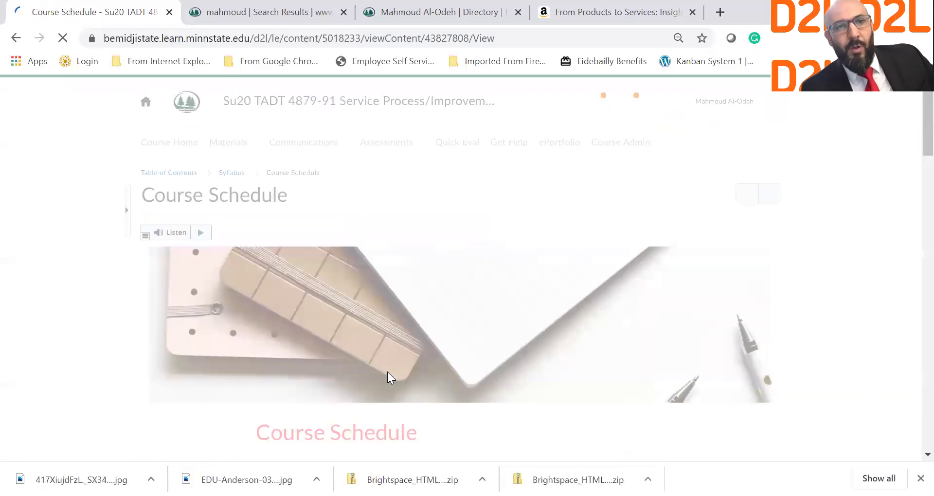
# Scroll through the saved page's teal table of modules, readings and assessments.
pyautogui.scroll(-12, 388, 372)
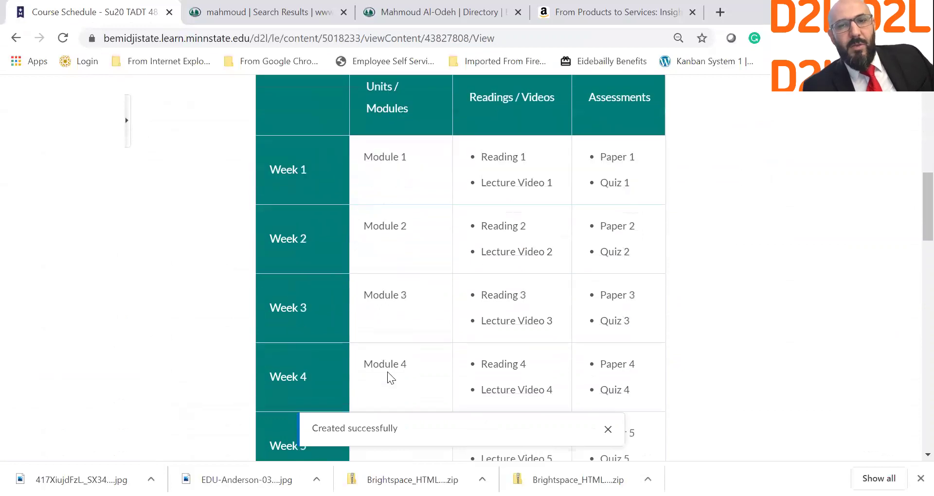
pyautogui.scroll(-3, 387, 372)
pyautogui.scroll(6, 387, 372)
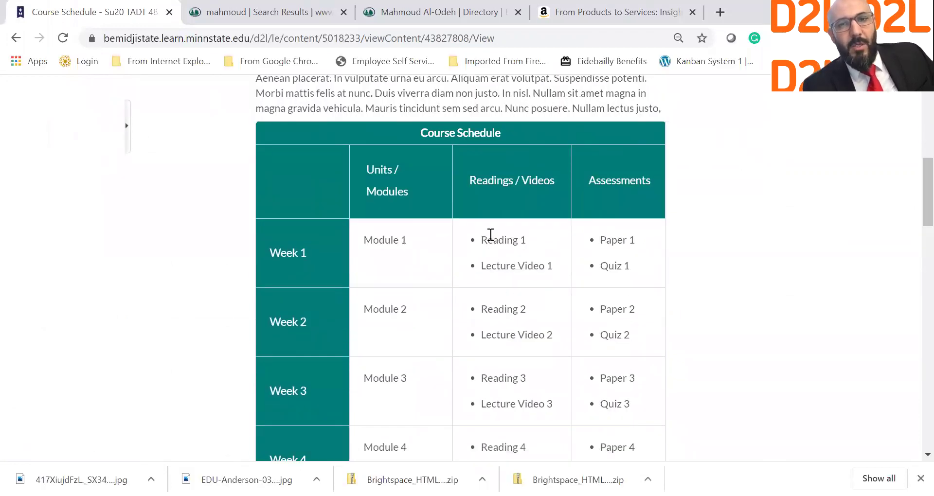
pyautogui.moveTo(486, 266); pyautogui.dragTo(529, 261)
pyautogui.click(523, 257)
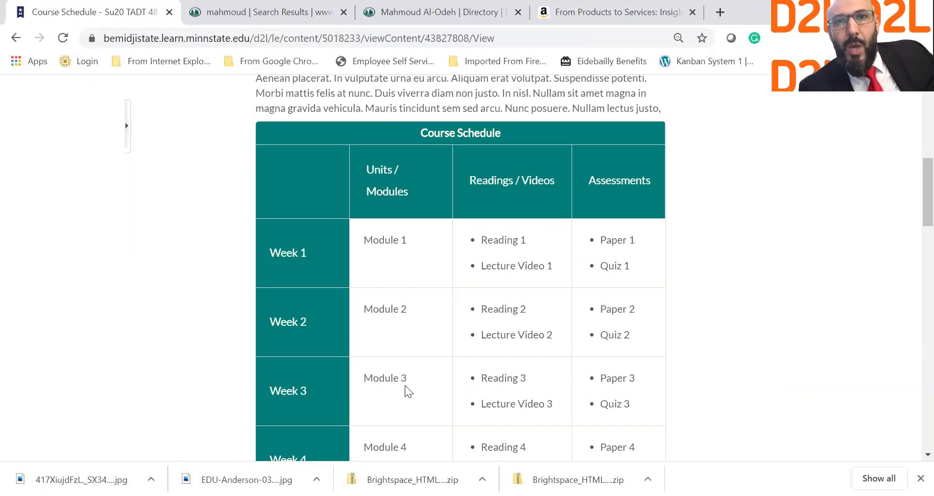
pyautogui.scroll(6, 405, 385)
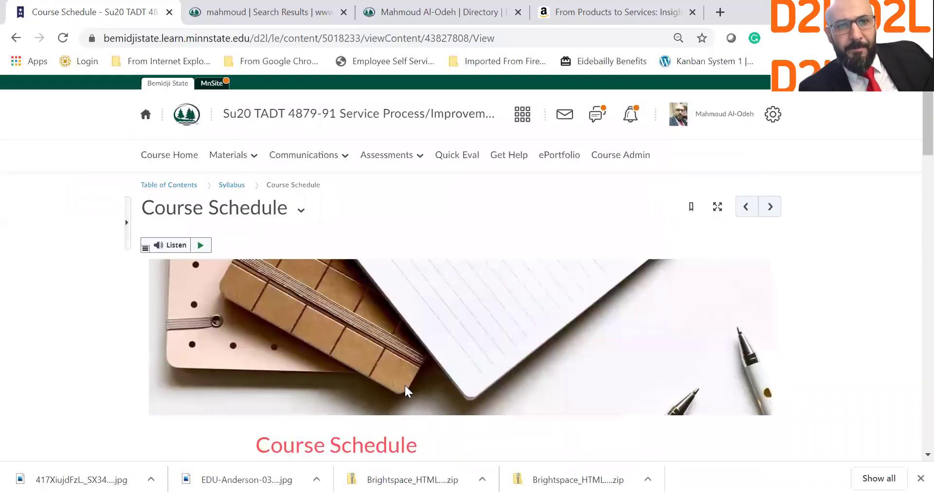
# Create a new file in Syllabus from the 05_Weekly_Activities template.
pyautogui.click(231, 187)
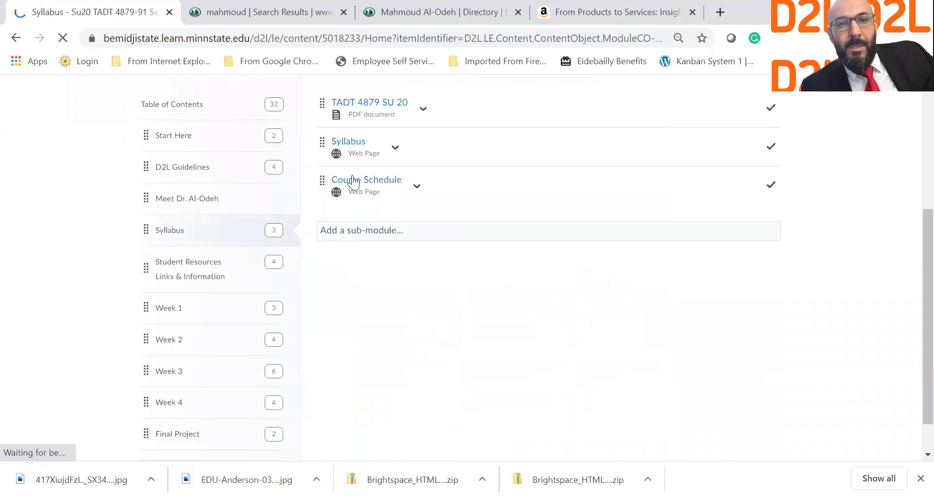
pyautogui.click(369, 180)
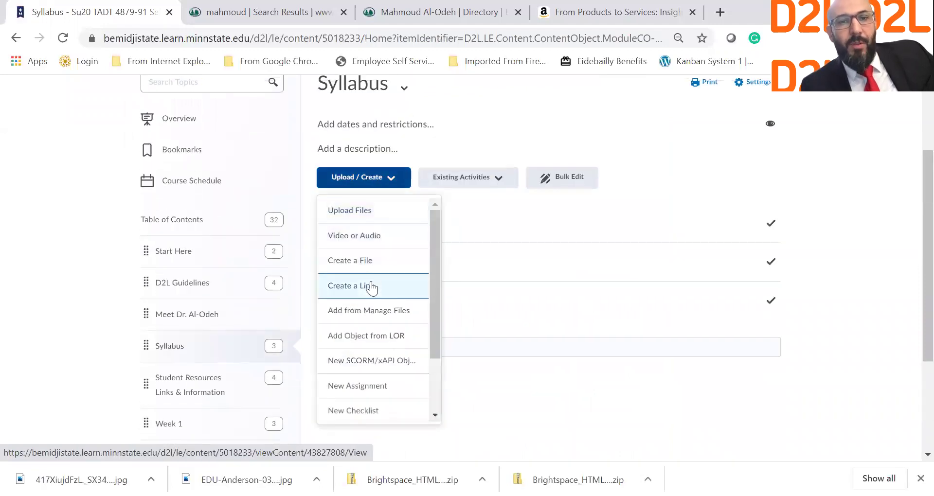
pyautogui.click(385, 276)
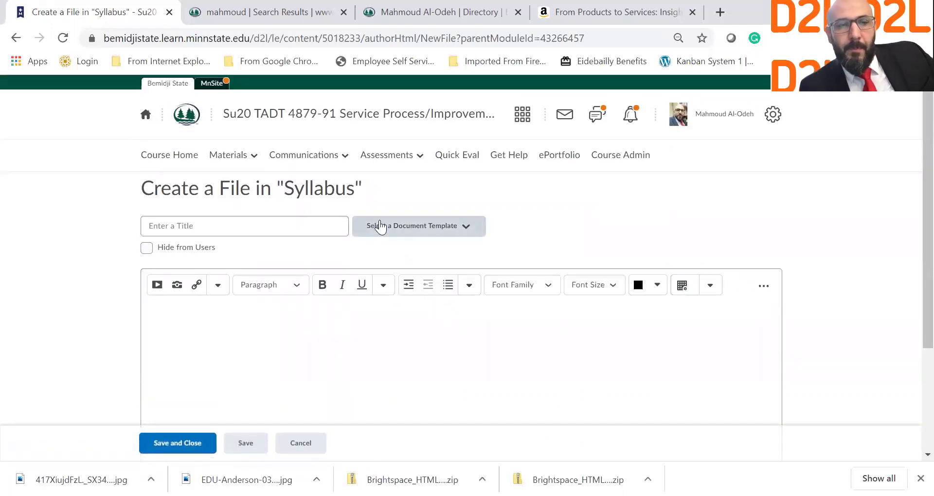
pyautogui.click(380, 227)
pyautogui.scroll(-2, 417, 280)
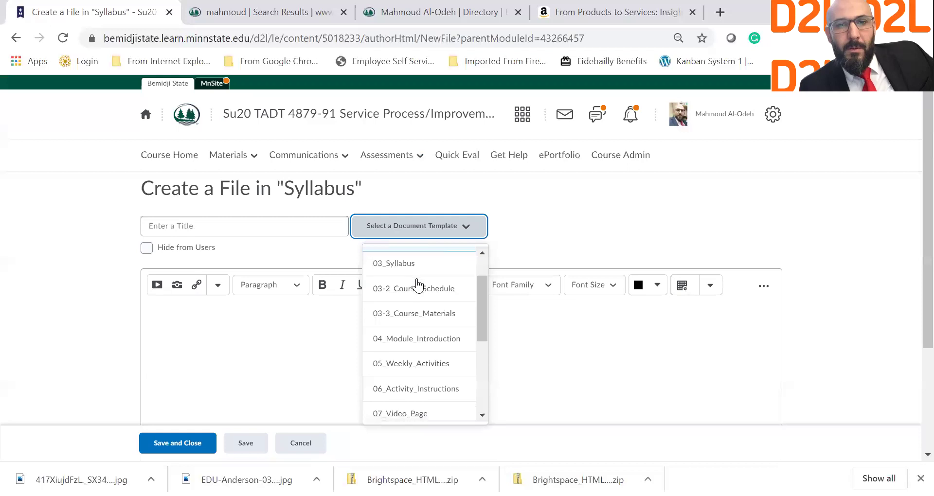
pyautogui.scroll(-2, 417, 285)
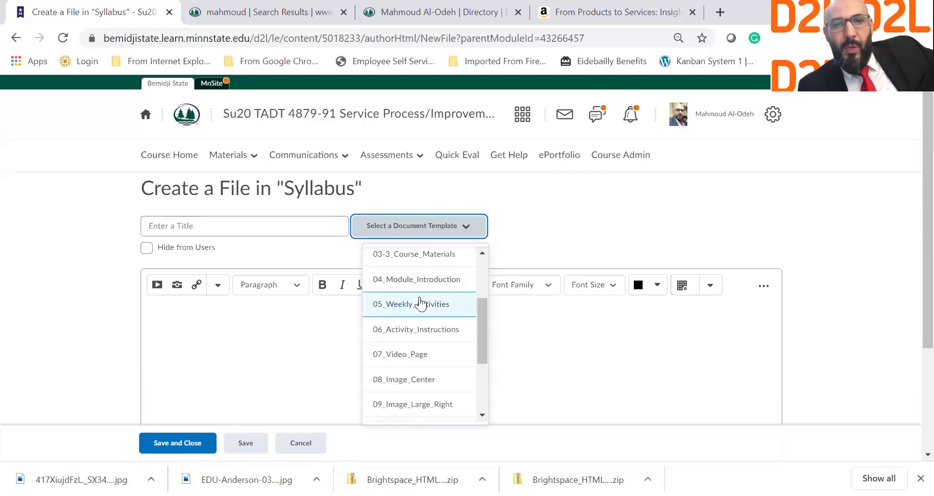
pyautogui.click(421, 304)
pyautogui.scroll(-4, 460, 348)
pyautogui.scroll(-1, 467, 349)
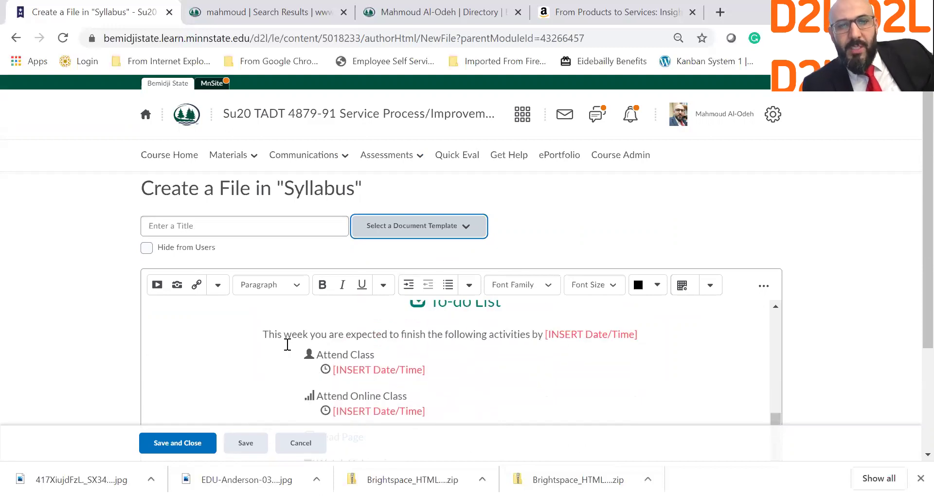
pyautogui.scroll(1, 481, 346)
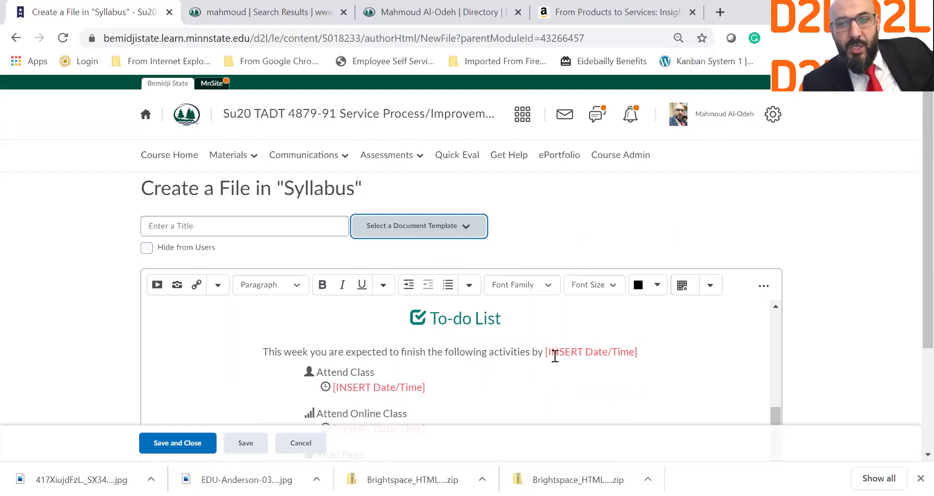
# Look over the date placeholders and select the word 'Page' in Read Page for linking.
pyautogui.moveTo(549, 352); pyautogui.dragTo(621, 353)
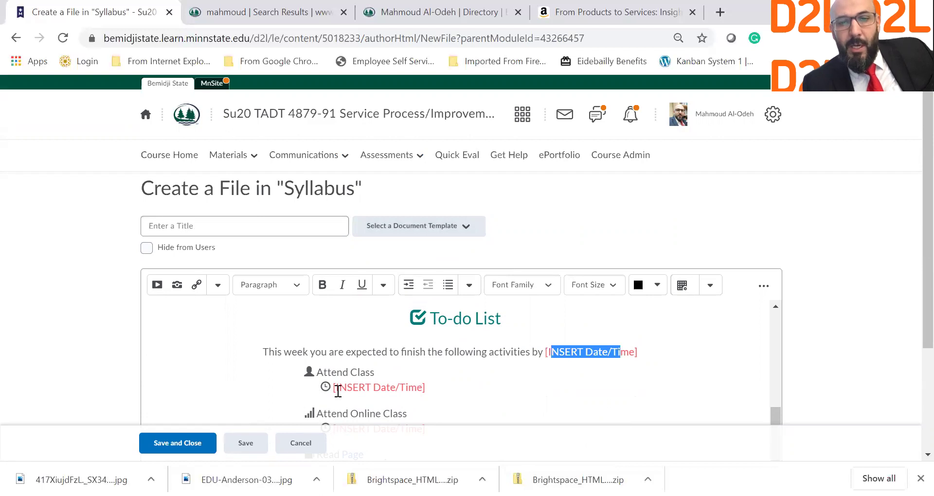
pyautogui.moveTo(337, 389); pyautogui.dragTo(418, 391)
pyautogui.scroll(-5, 425, 395)
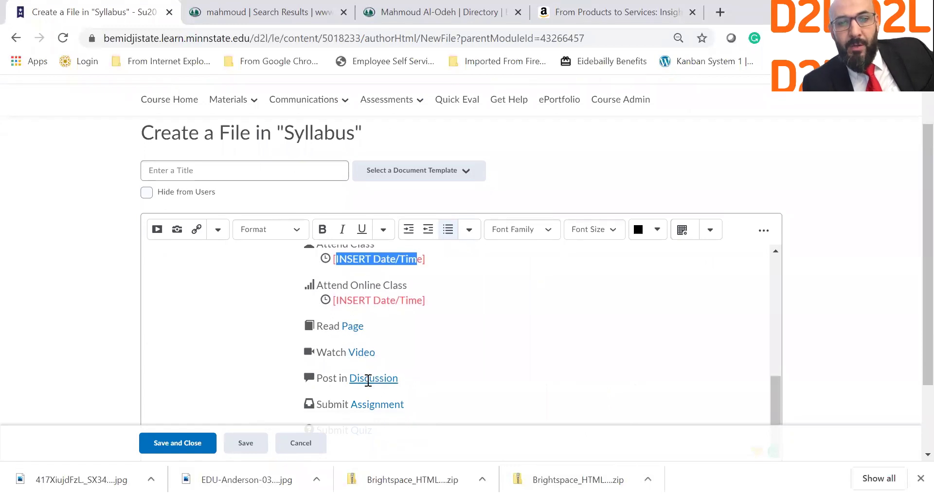
pyautogui.doubleClick(349, 326)
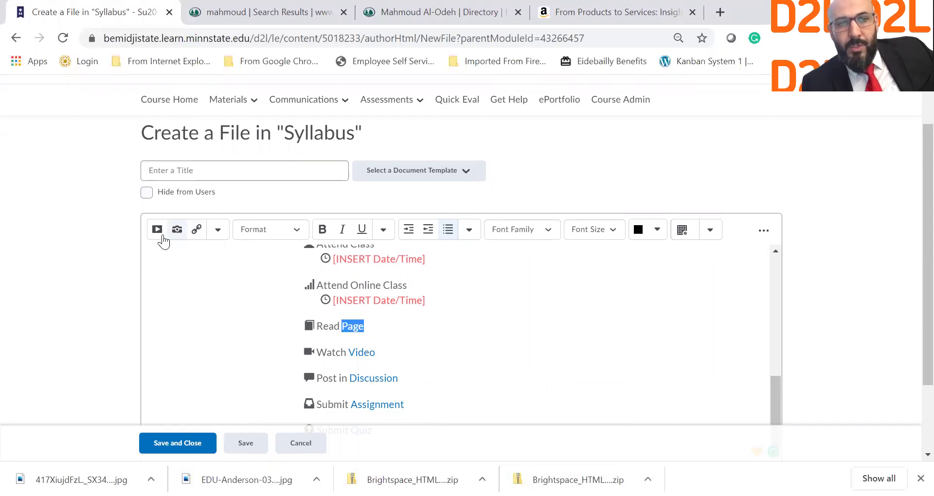
pyautogui.click(197, 229)
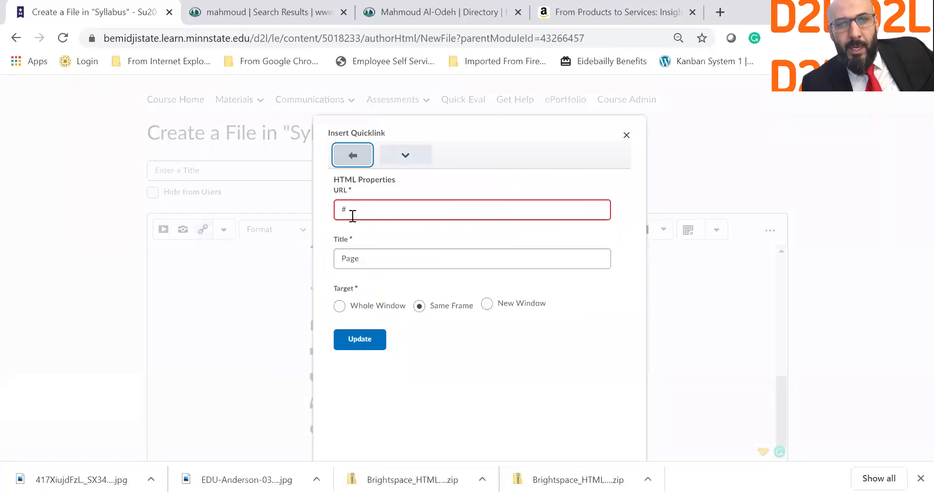
# Link the word 'Page' to the Week 1 Discussion 1 content item.
pyautogui.moveTo(355, 210); pyautogui.dragTo(317, 204)
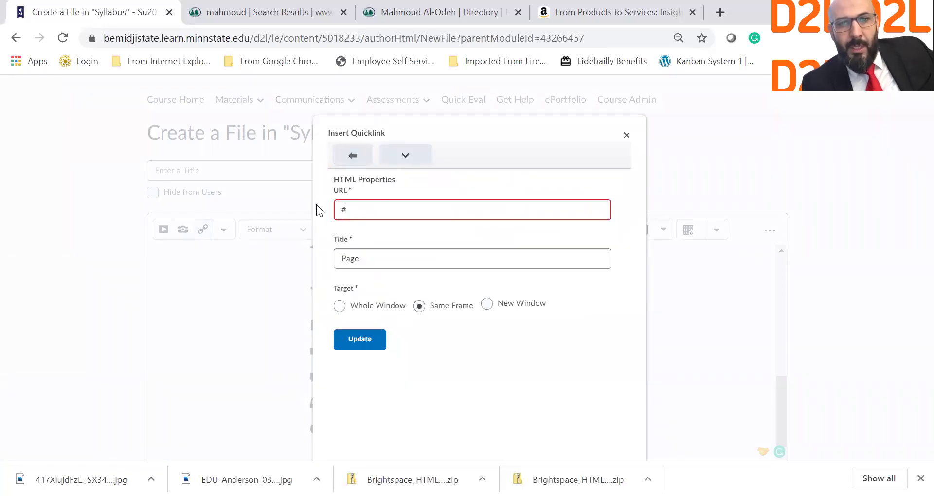
pyautogui.click(352, 148)
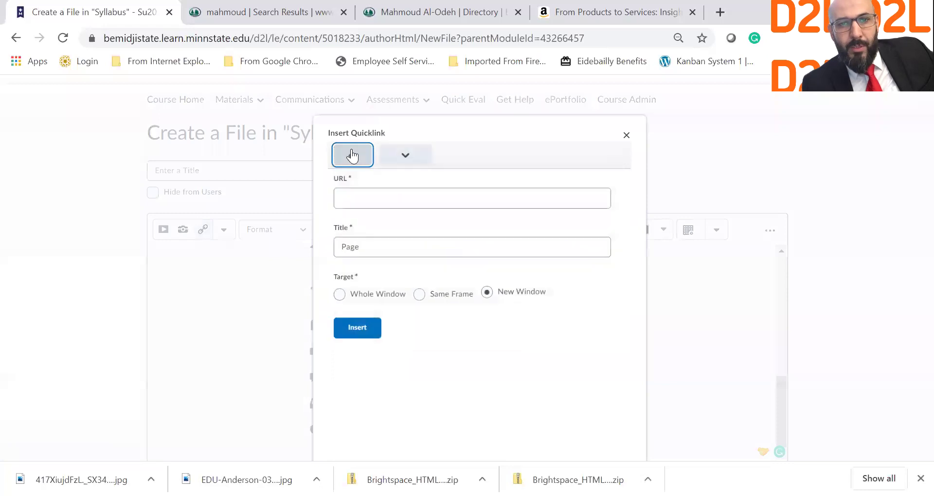
pyautogui.click(412, 162)
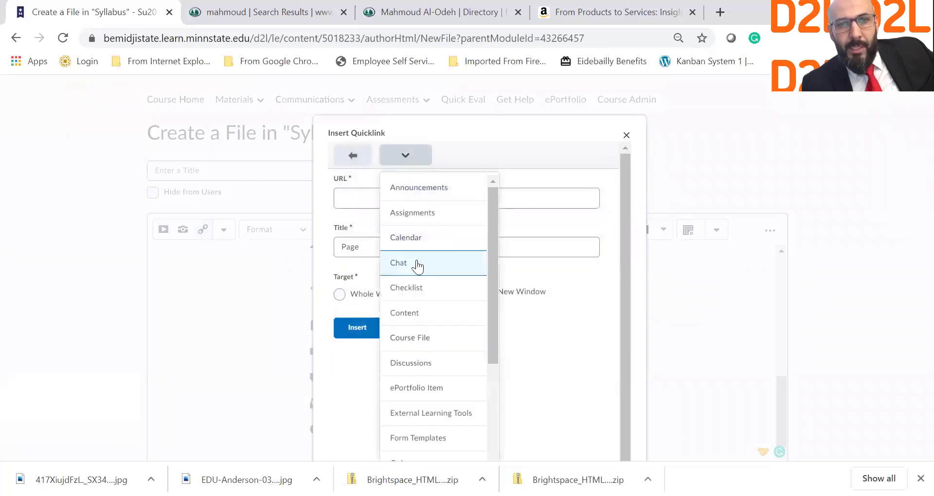
pyautogui.click(413, 311)
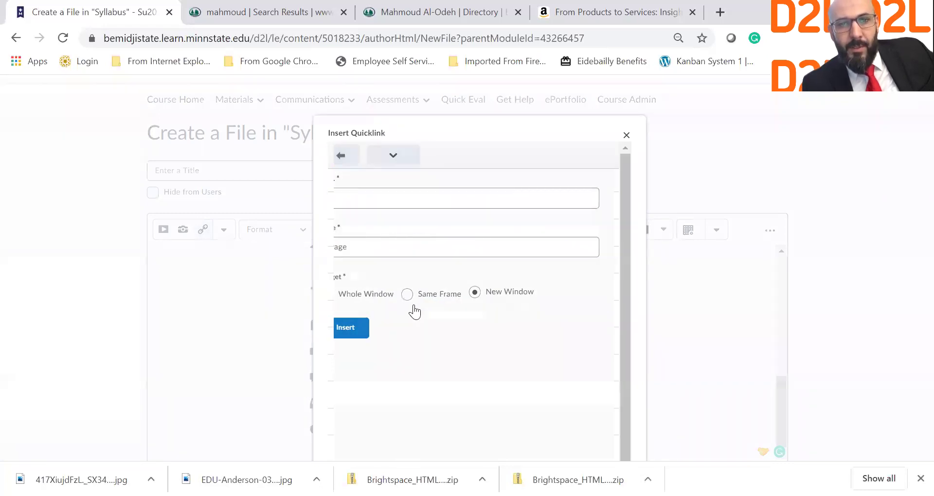
pyautogui.click(385, 341)
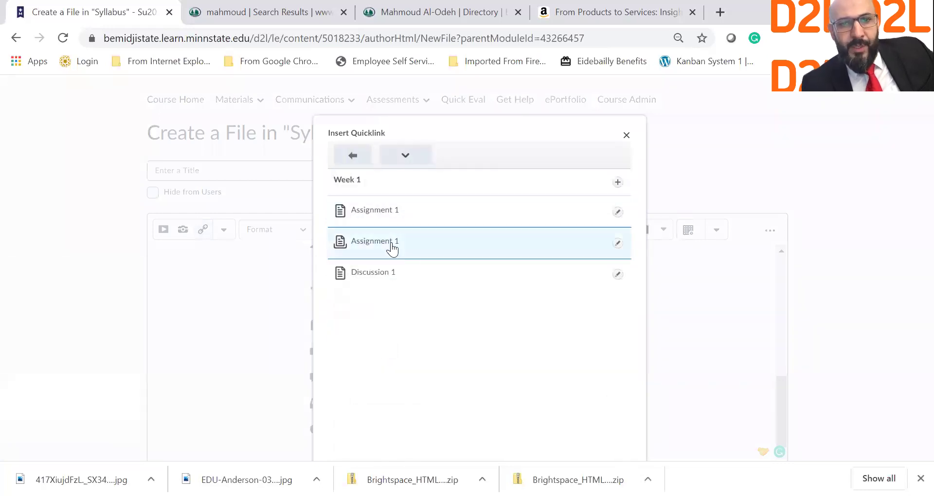
pyautogui.click(385, 278)
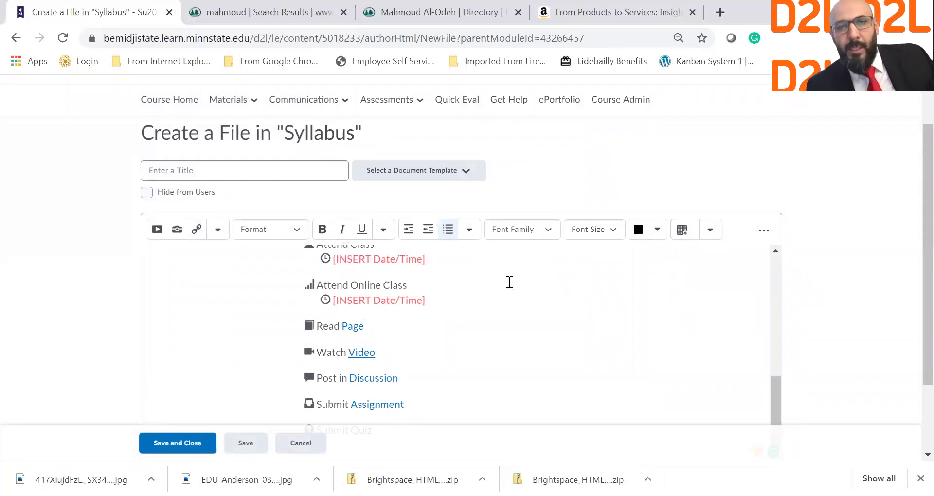
pyautogui.scroll(-2, 509, 282)
pyautogui.scroll(10, 534, 277)
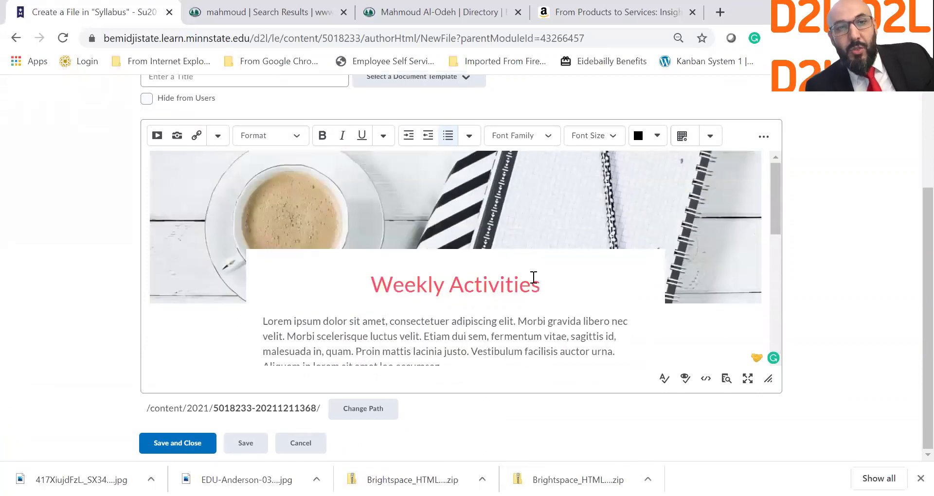
# Replace the page content with the 11_Table_Page template.
pyautogui.click(462, 84)
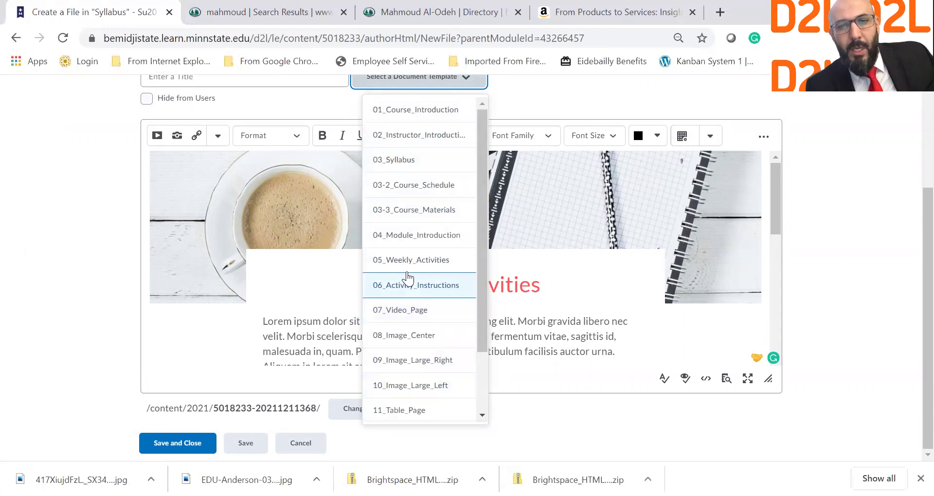
pyautogui.moveTo(482, 304); pyautogui.dragTo(489, 364)
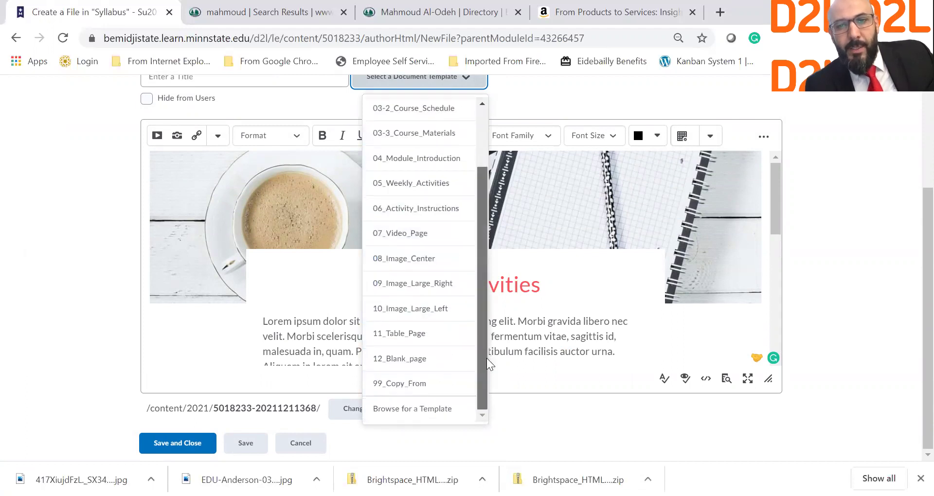
pyautogui.click(427, 341)
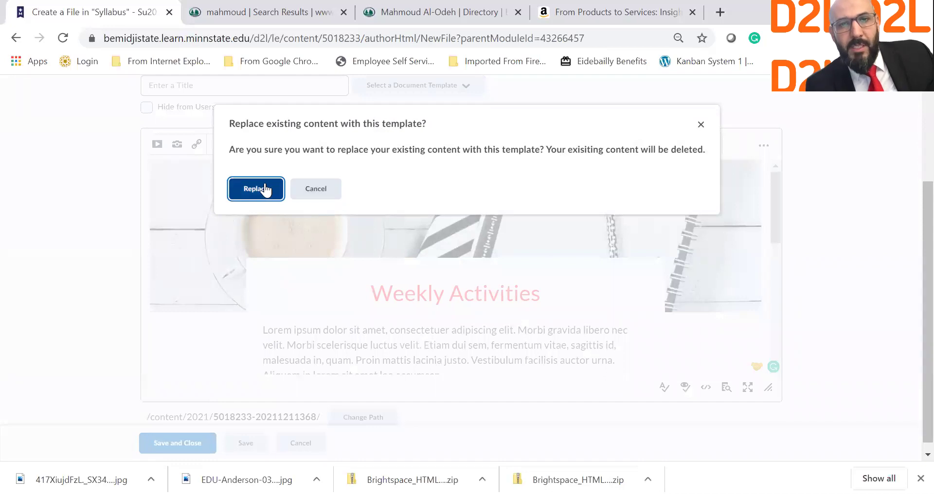
pyautogui.click(264, 189)
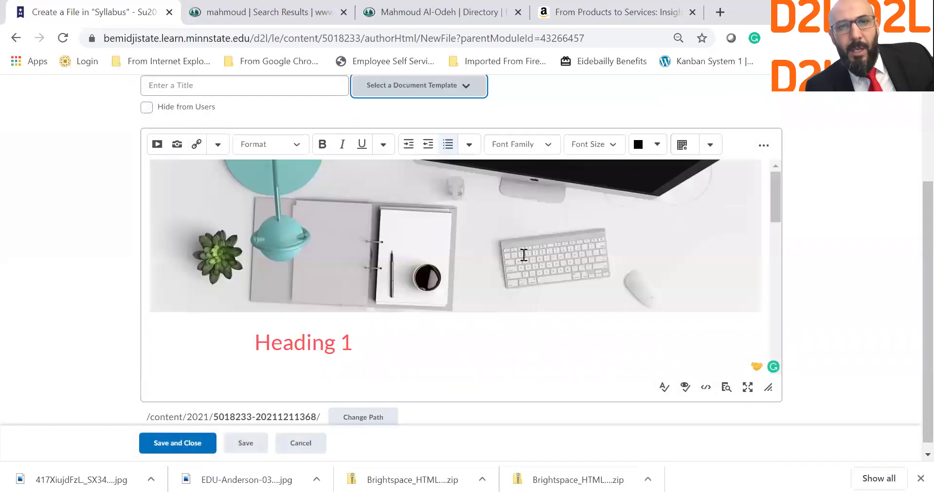
# Review the banner, heading and sample tables, then select the placeholder paragraph.
pyautogui.scroll(-5, 523, 255)
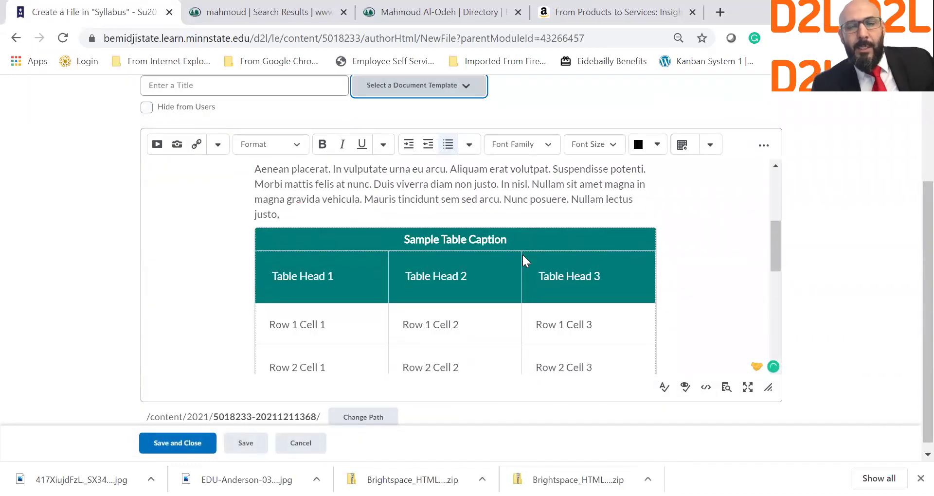
pyautogui.scroll(-1, 523, 255)
pyautogui.scroll(5, 522, 255)
pyautogui.scroll(-5, 523, 255)
pyautogui.scroll(-6, 523, 255)
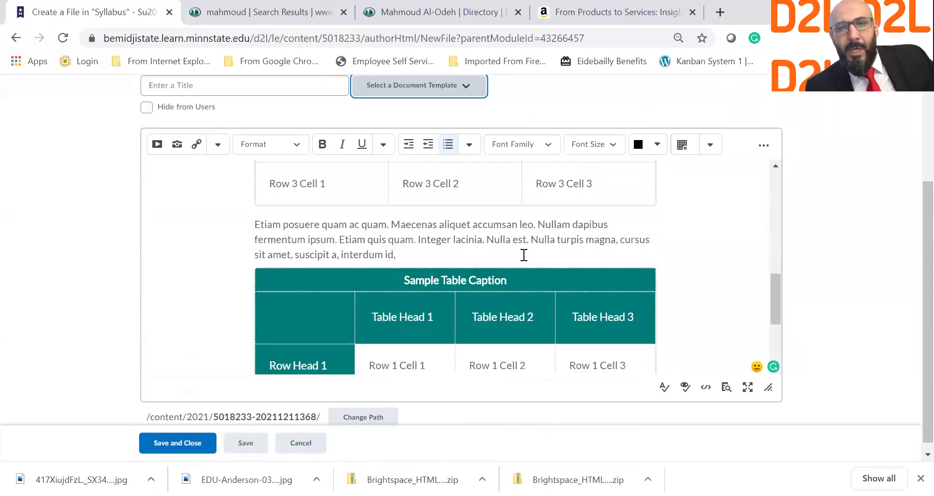
pyautogui.scroll(-2, 524, 255)
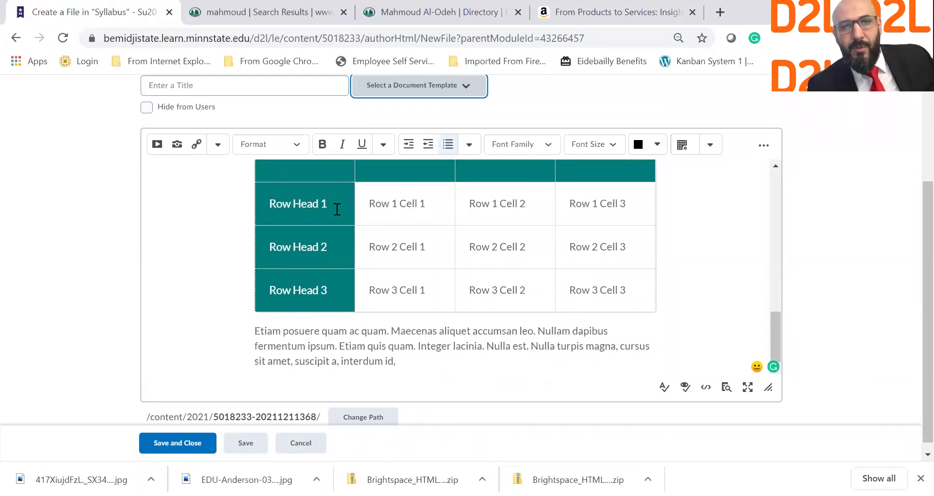
pyautogui.scroll(8, 399, 263)
pyautogui.scroll(3, 399, 263)
pyautogui.scroll(-9, 399, 262)
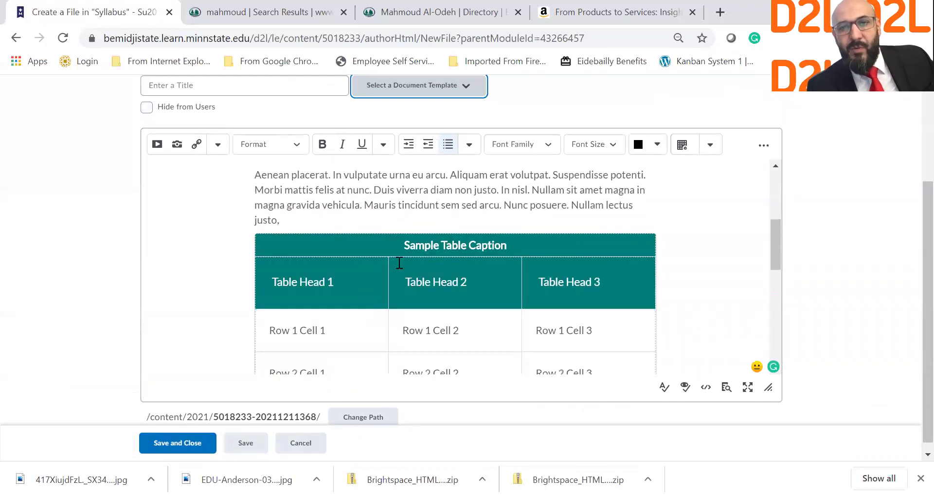
pyautogui.scroll(-1, 399, 263)
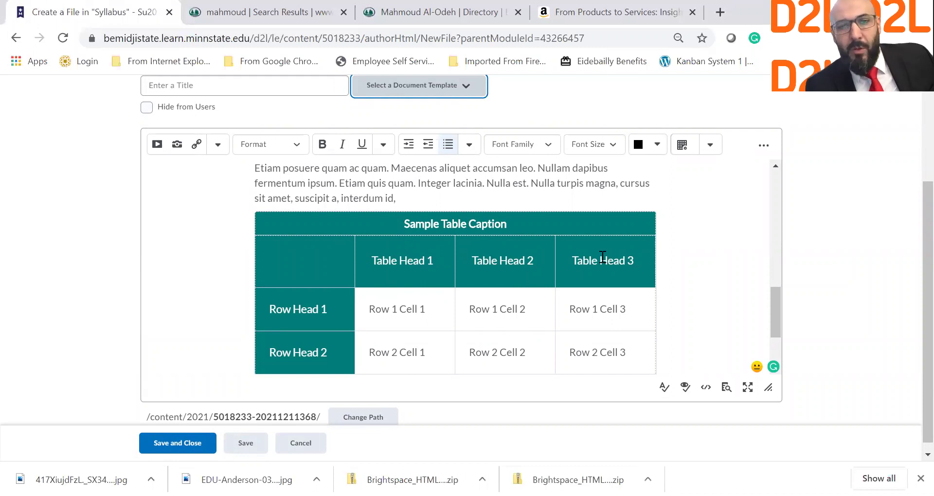
pyautogui.scroll(-2, 323, 230)
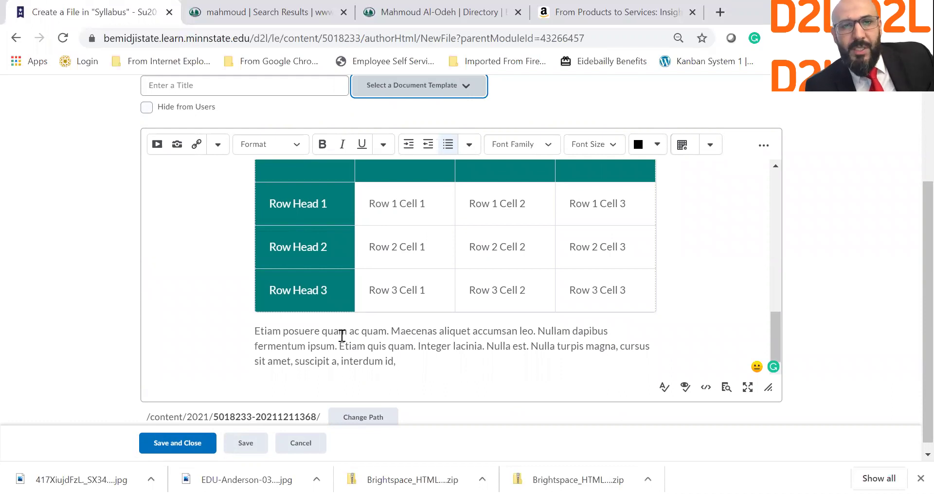
pyautogui.scroll(1, 342, 336)
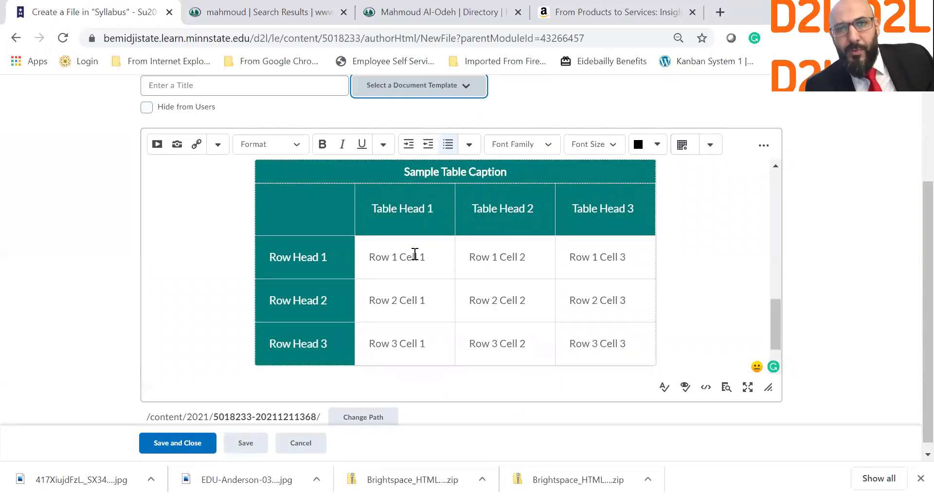
pyautogui.scroll(1, 413, 243)
pyautogui.scroll(8, 450, 197)
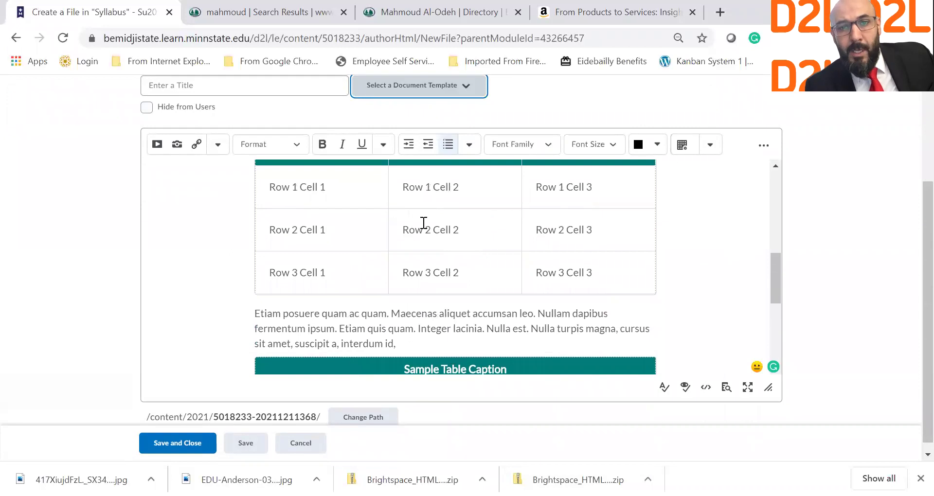
pyautogui.scroll(-3, 396, 262)
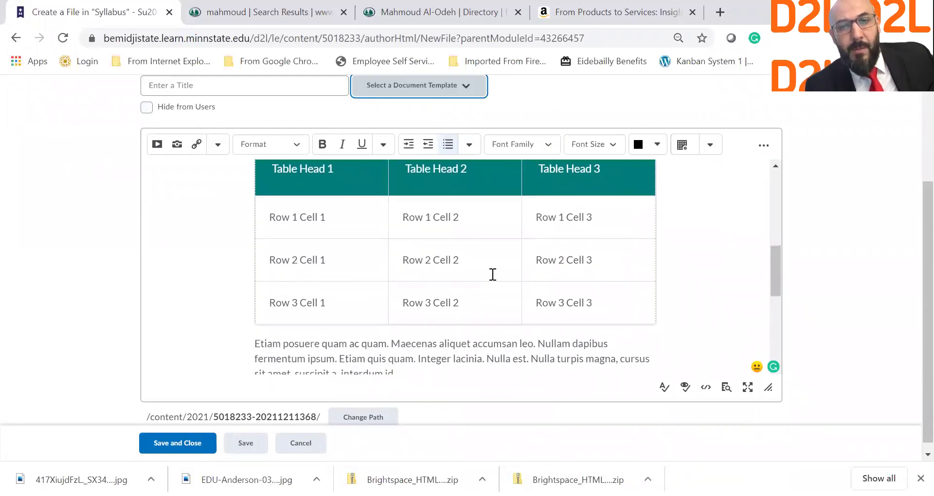
pyautogui.moveTo(397, 308); pyautogui.dragTo(258, 148)
pyautogui.moveTo(265, 363)
pyautogui.mouseDown()
pyautogui.moveTo(252, 177)
pyautogui.moveTo(255, 366)
pyautogui.mouseUp()
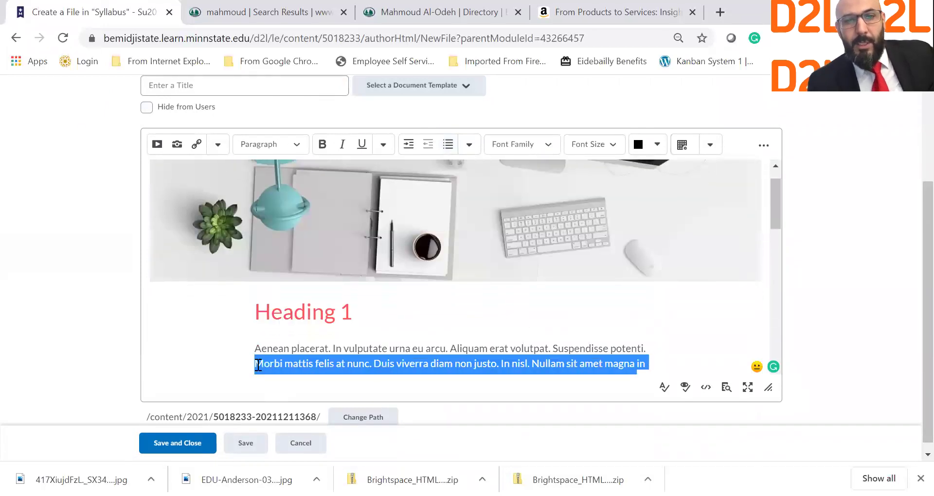
# Delete the placeholder paragraph and sentence above the table.
pyautogui.press('BackSpace')
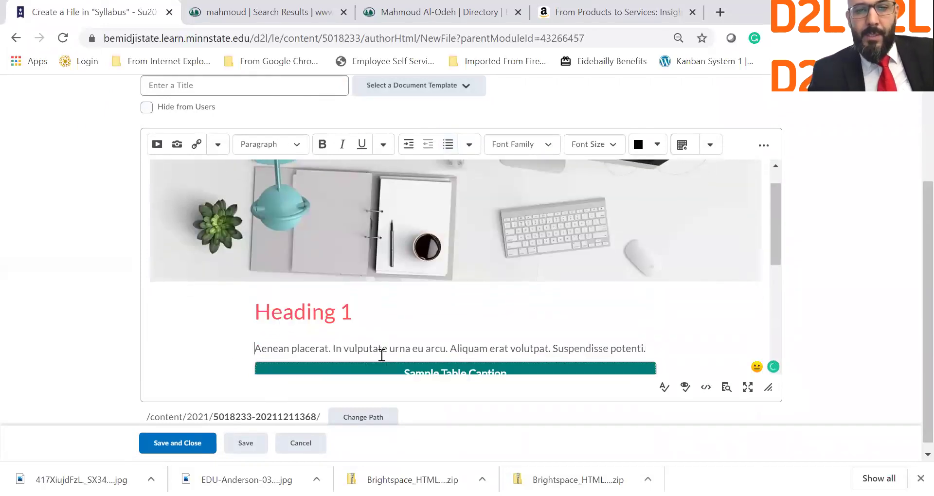
pyautogui.keyDown('shift'); pyautogui.click(660, 346); pyautogui.keyUp('shift')
pyautogui.press('BackSpace')
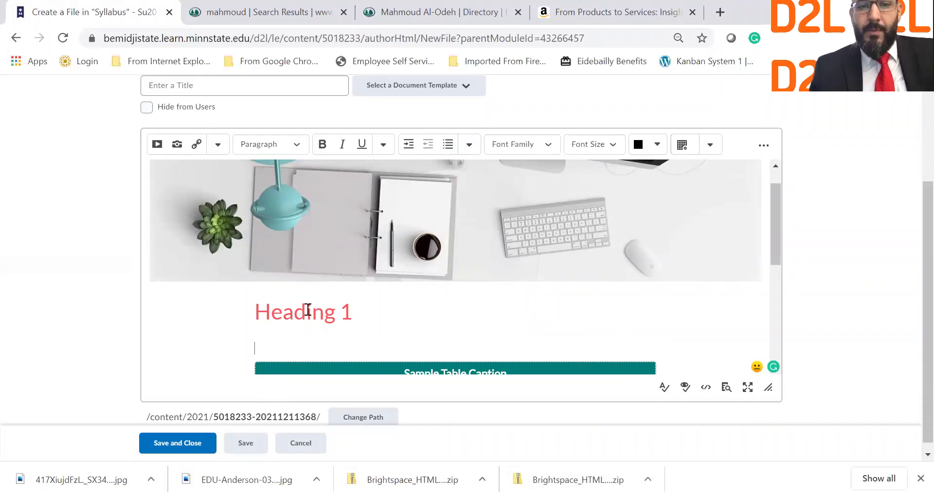
# Change Heading 1 to 'Discussions Rubric', correcting the misspelling.
pyautogui.tripleClick(307, 310)
pyautogui.write('Disscussion')
pyautogui.press('BackSpace')
pyautogui.write('s')
pyautogui.rightClick(301, 313)
pyautogui.click(307, 335)
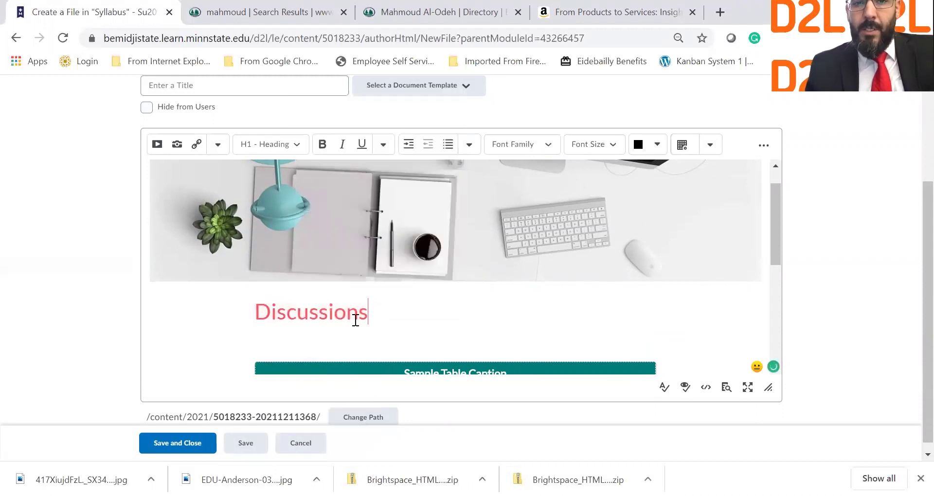
pyautogui.write('Rubric')
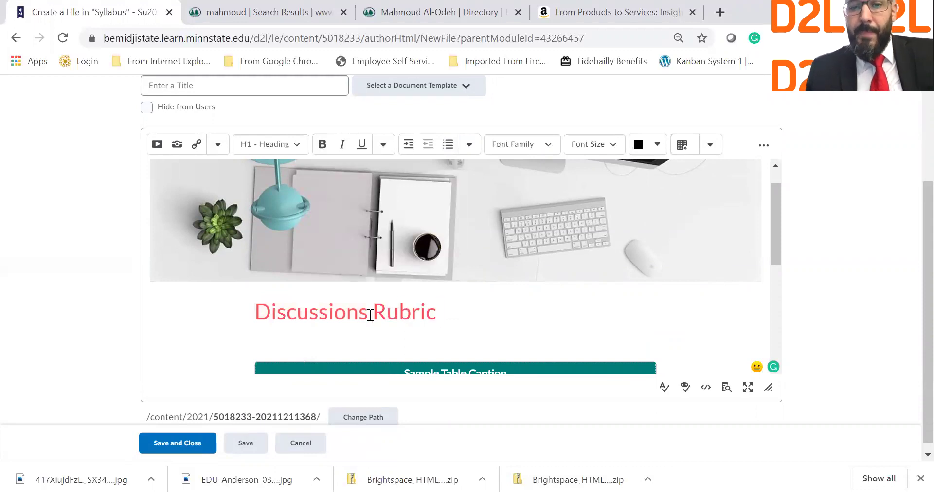
# Review the sample table under the new heading, then move to the page Title field.
pyautogui.scroll(-3, 389, 302)
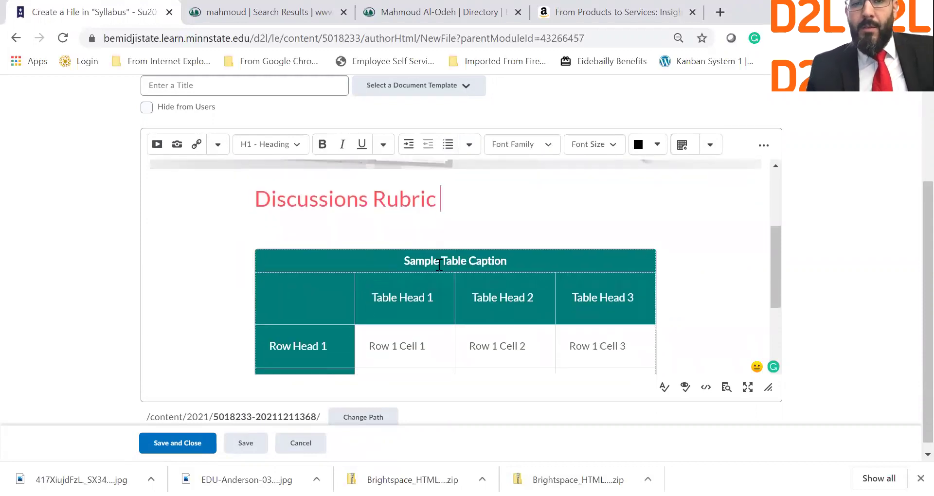
pyautogui.scroll(-2, 476, 272)
pyautogui.scroll(2, 475, 274)
pyautogui.scroll(-1, 438, 287)
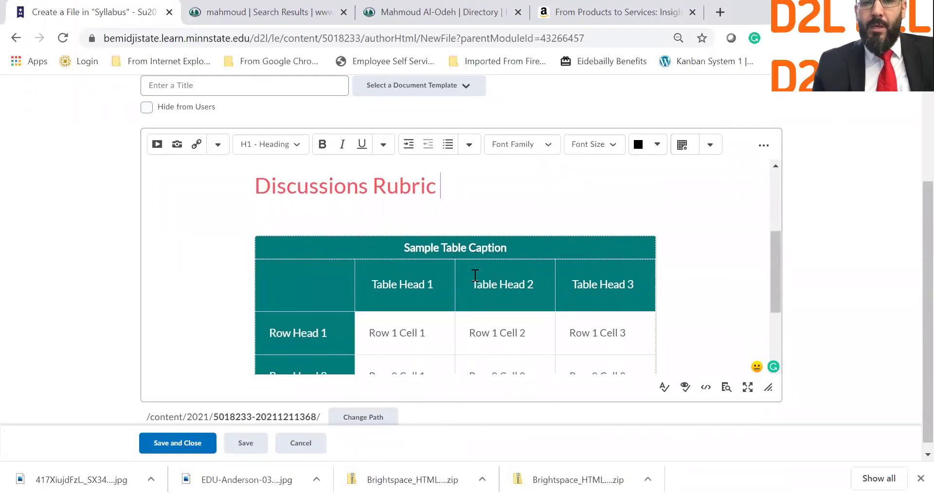
pyautogui.doubleClick(303, 323)
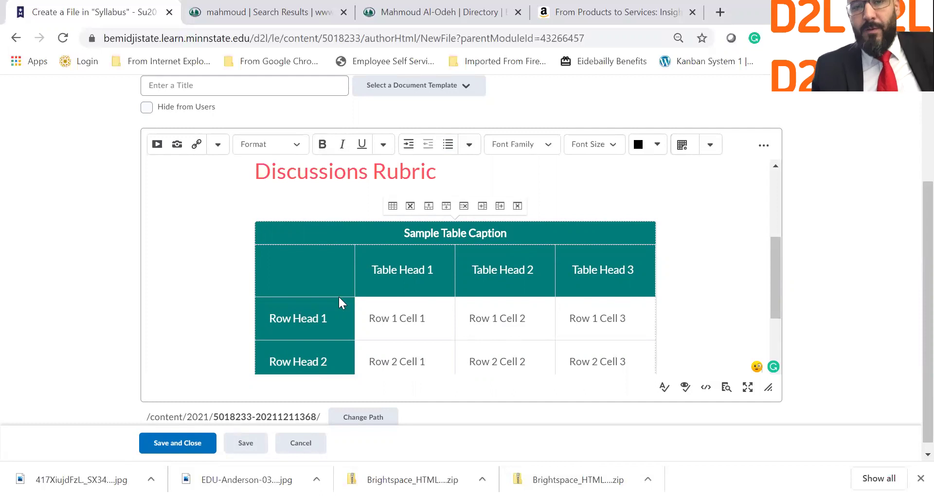
pyautogui.moveTo(277, 234); pyautogui.dragTo(647, 370)
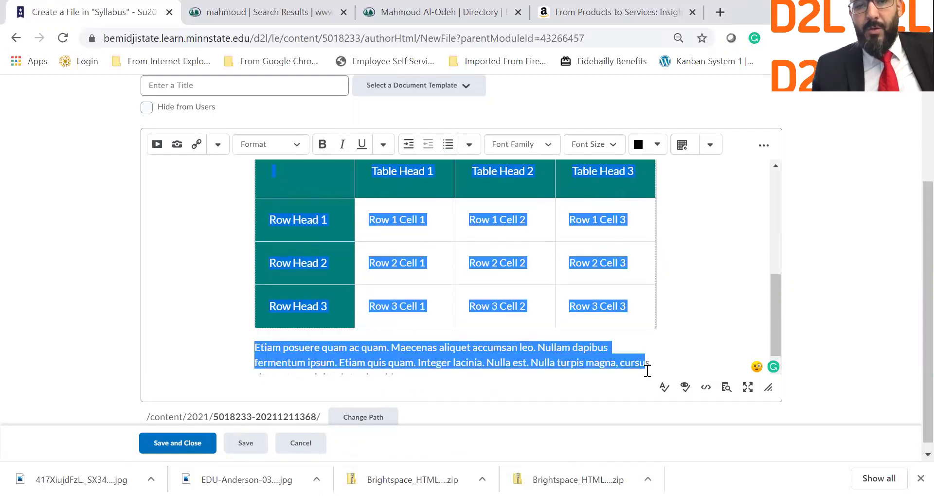
pyautogui.click(648, 322)
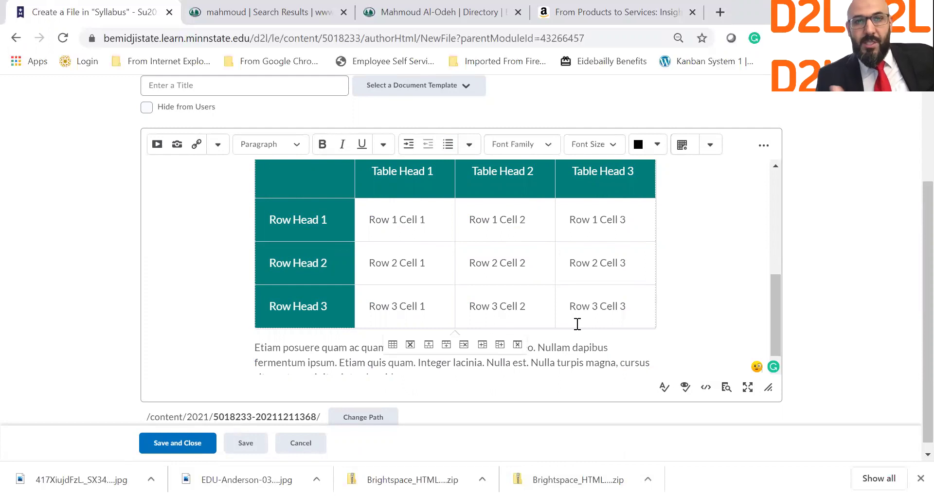
pyautogui.click(260, 87)
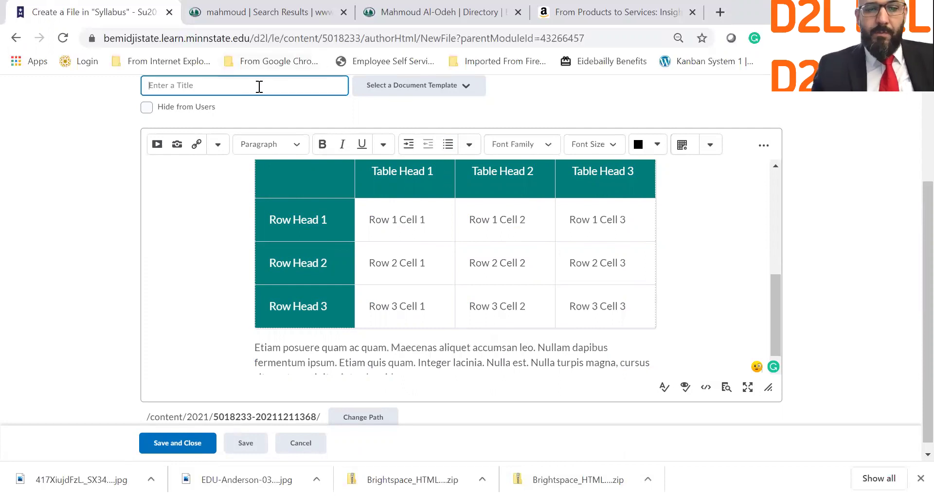
# Title the page 'Rubric' and save and close it.
pyautogui.write('Rubric')
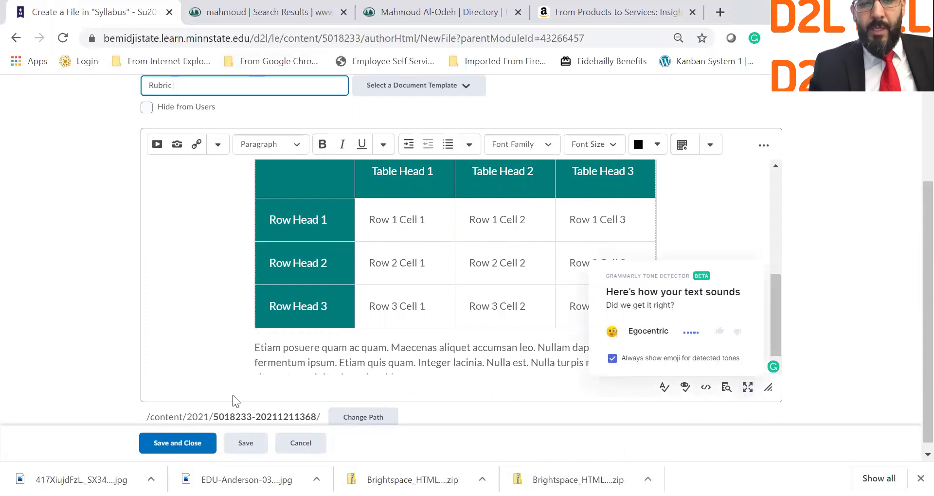
pyautogui.click(192, 444)
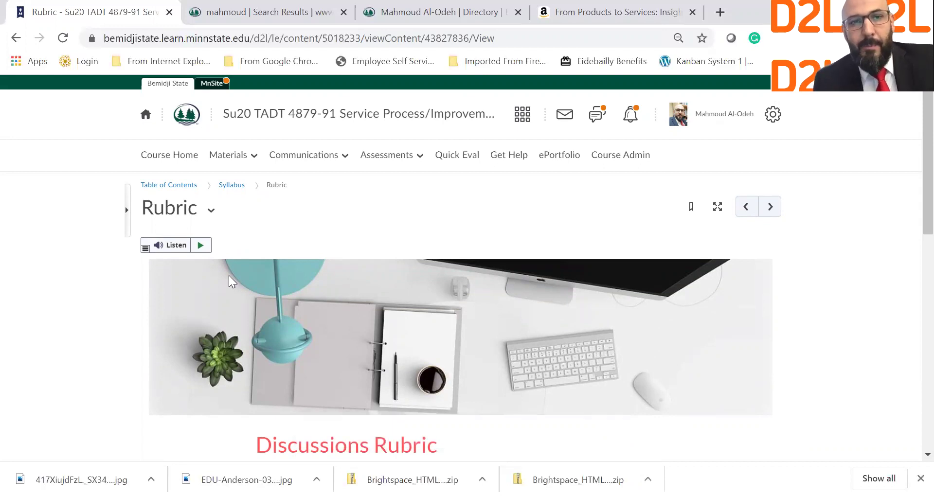
# Review the saved Rubric page, then return to the Syllabus module via its breadcrumb.
pyautogui.scroll(-10, 233, 189)
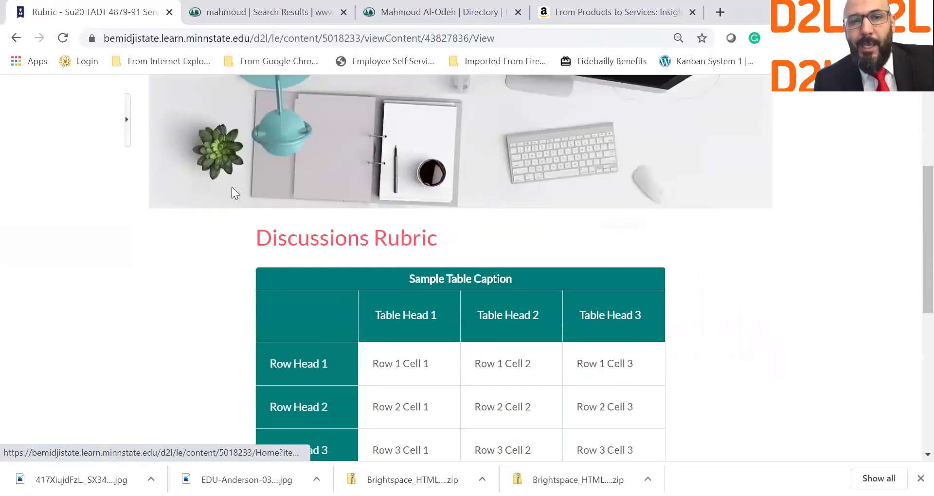
pyautogui.scroll(10, 233, 189)
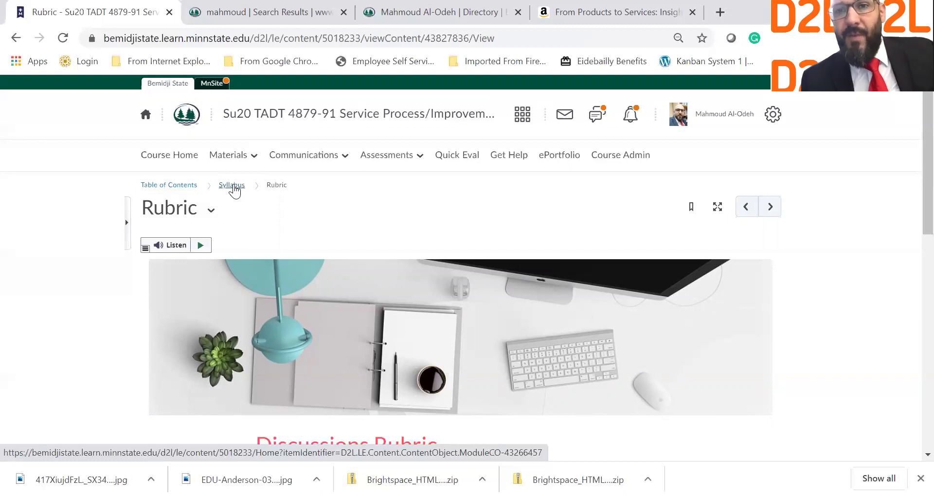
pyautogui.click(233, 186)
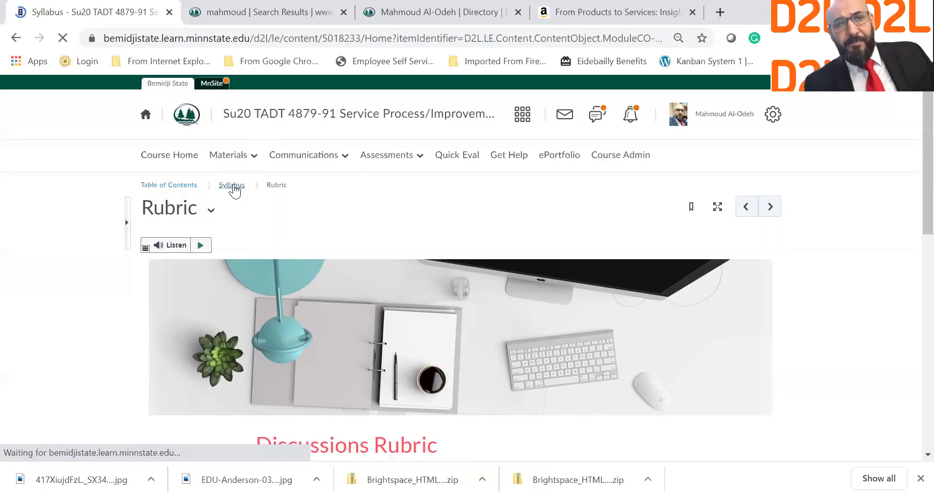